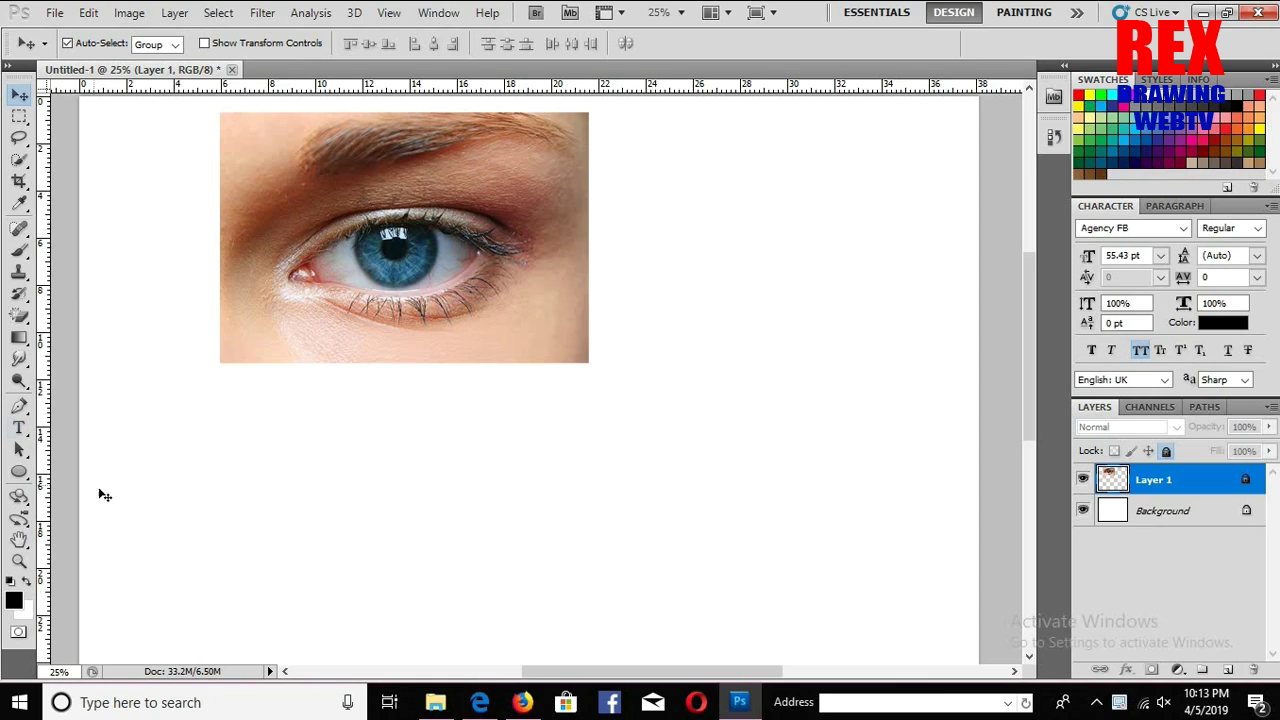
Step: Type the caption 'HI FRIENDS TODAY HOW TO DRAW EYE I N PHOTOSHOP' on the canvas, then delete it
click(21, 433)
click(140, 496)
text(HI FRI)
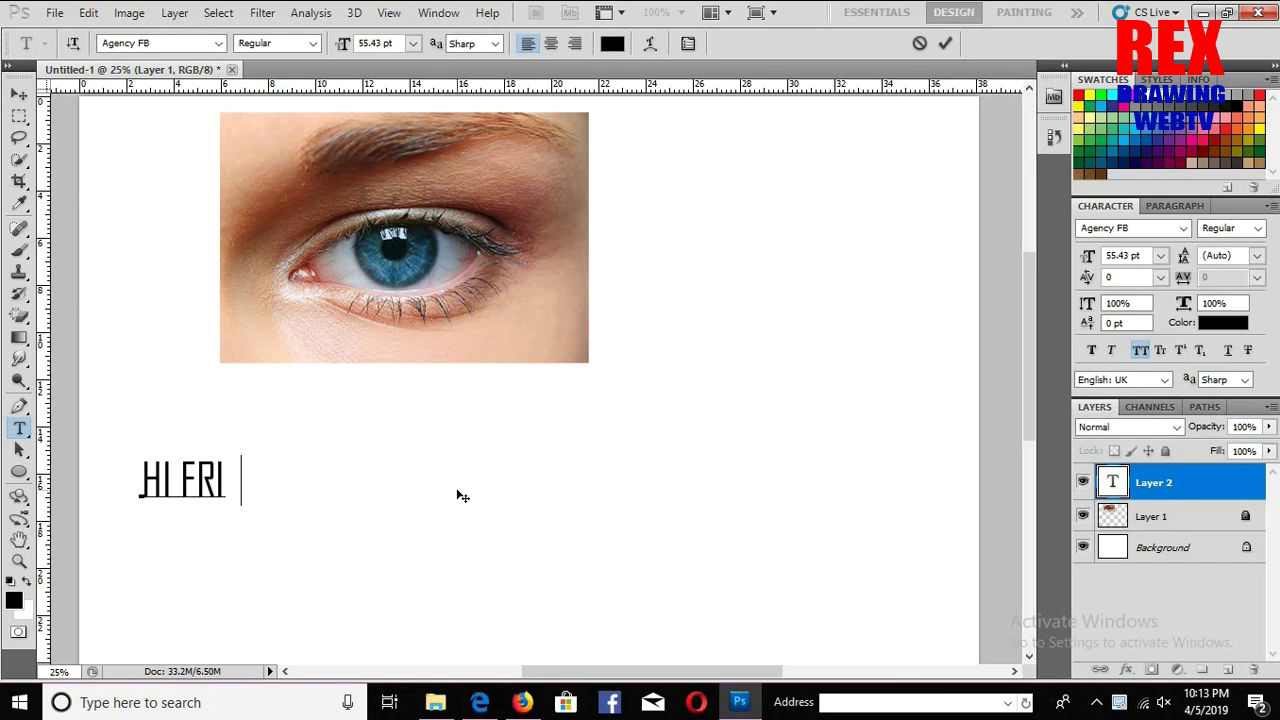
text(ENDS TODAY)
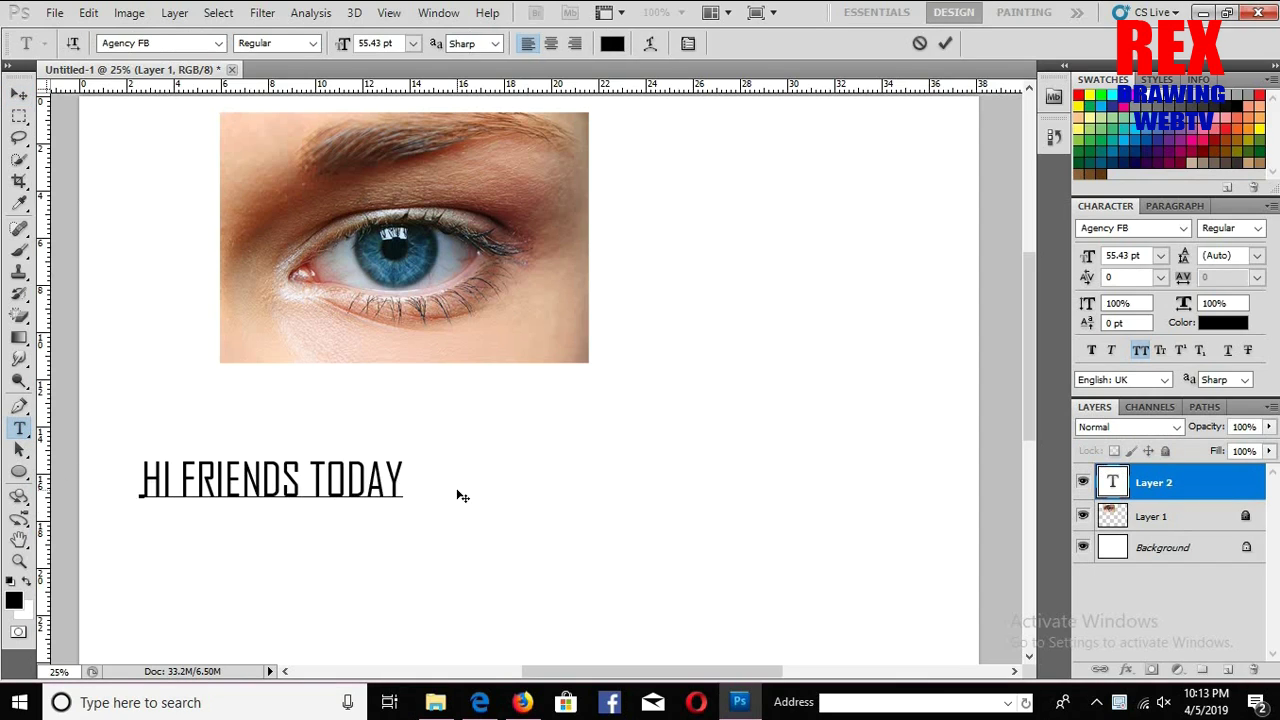
text( HOW TO DRAW E)
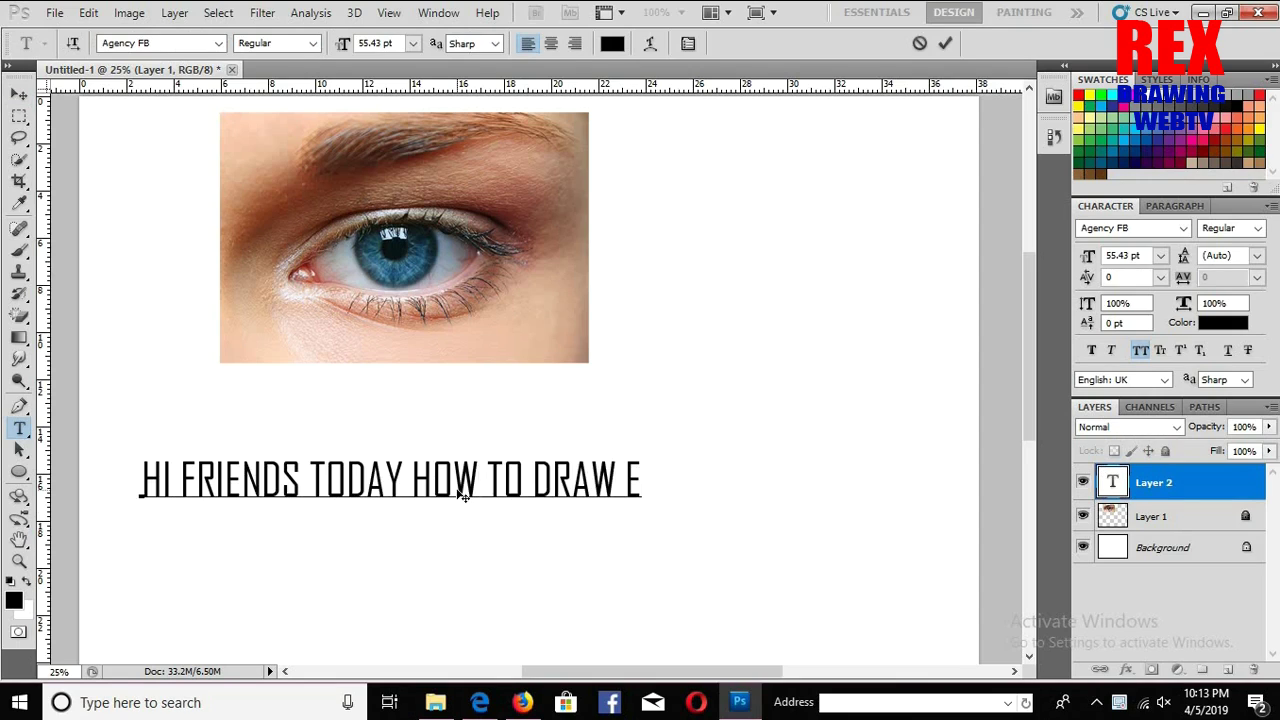
text(YE I N PHOTOSHOP)
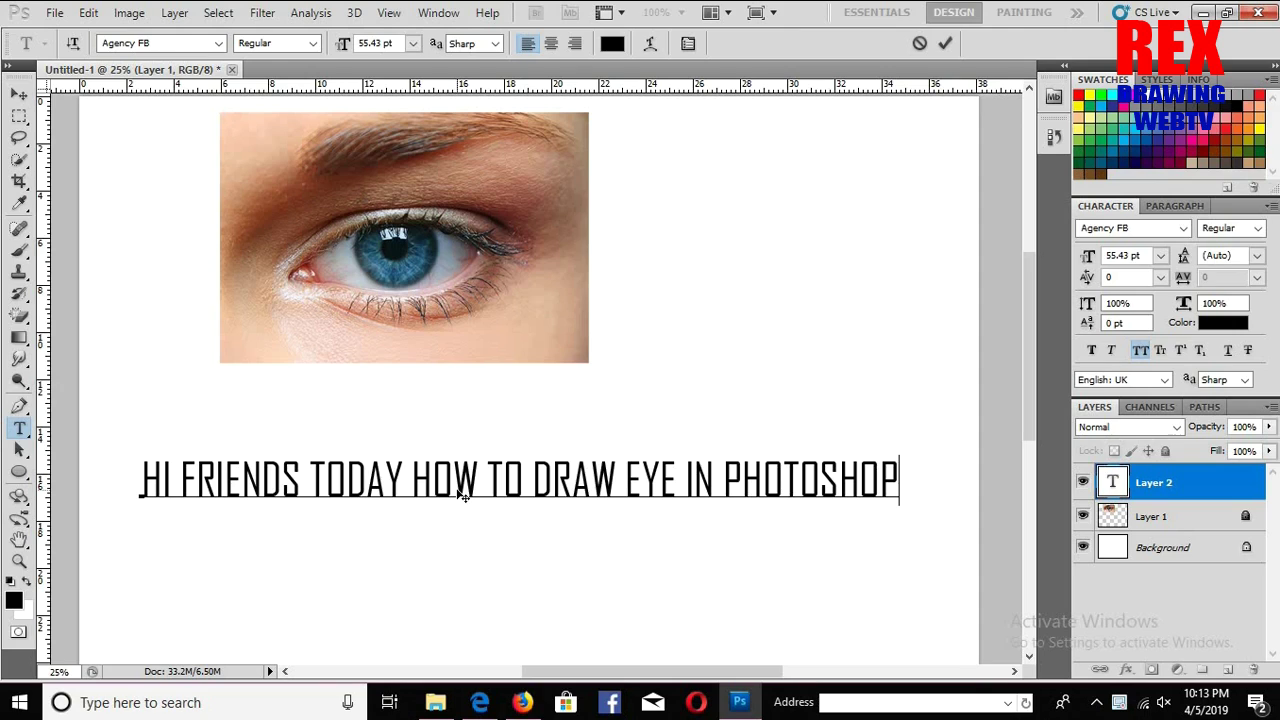
key(ctrl+a)
key(BackSpace)
Step: Type 'LET SEE EASY DRAWING AND COLORING', then clear it and discard the text layer
text(LET S)
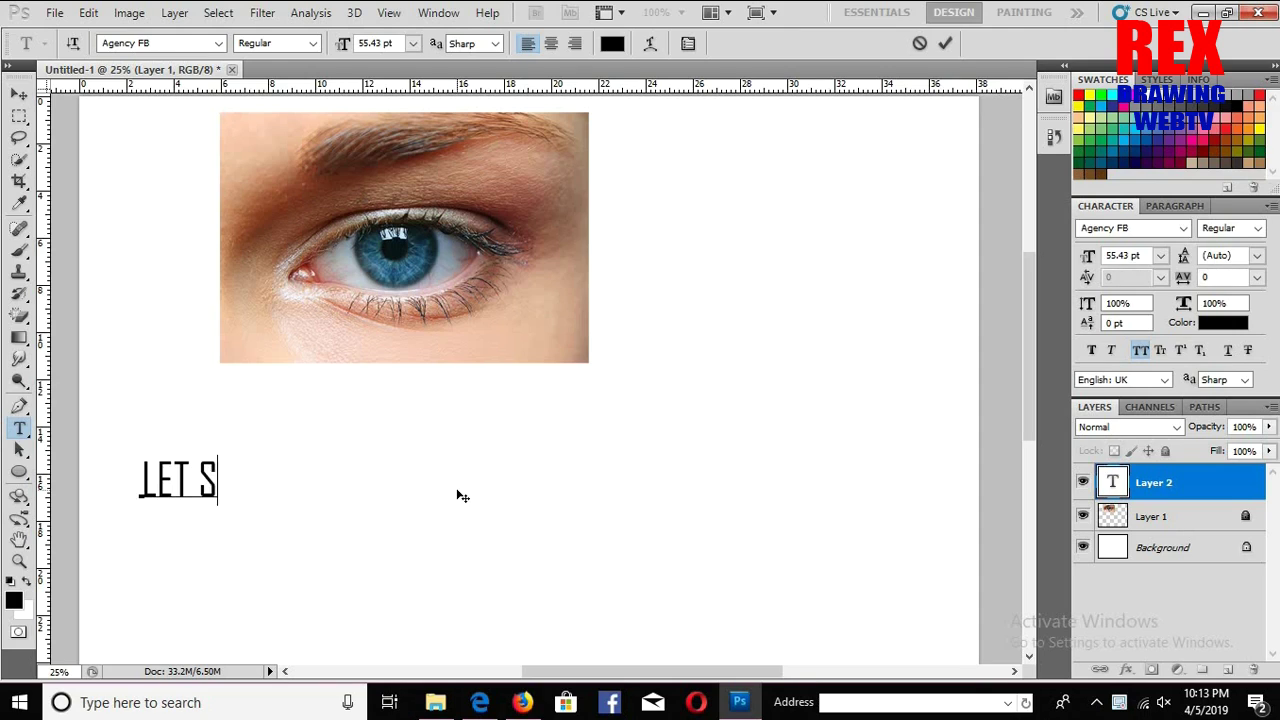
text(EE)
key(ctrl+a)
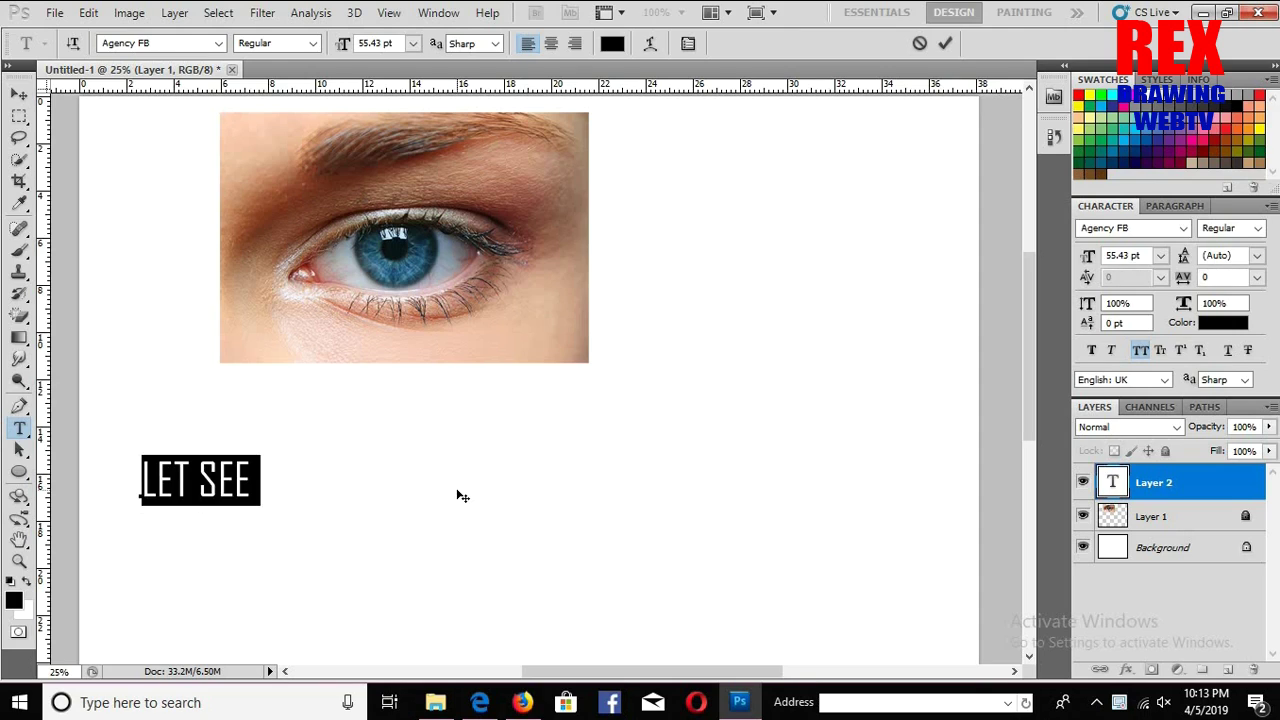
key(Right)
text(EASY DR)
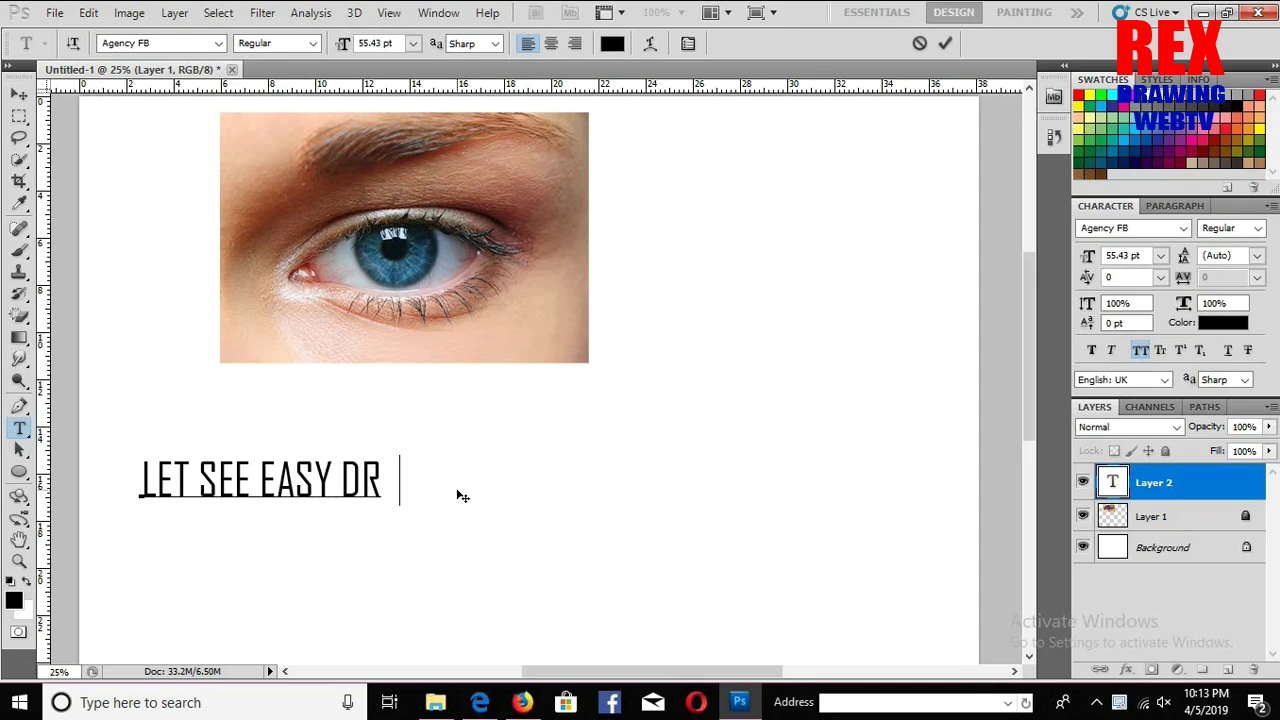
text(AWING AND COLORI)
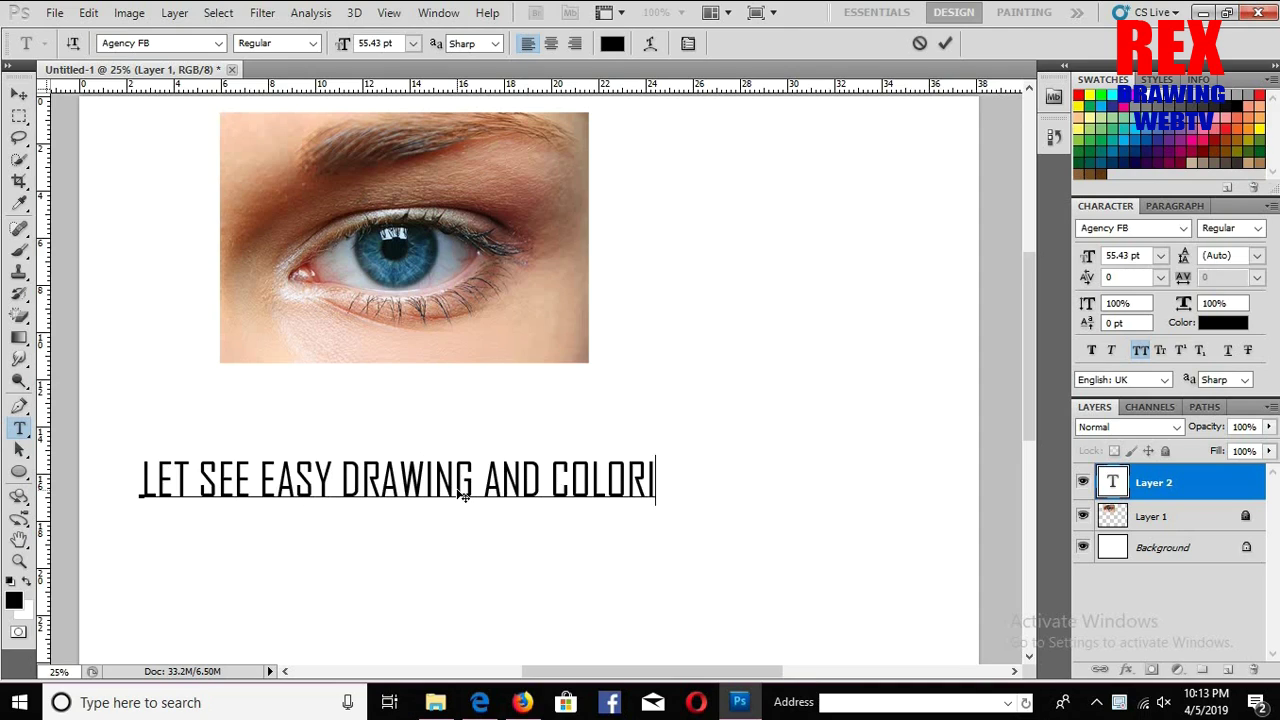
text(NG)
key(ctrl+a)
key(BackSpace)
key(ctrl+Return)
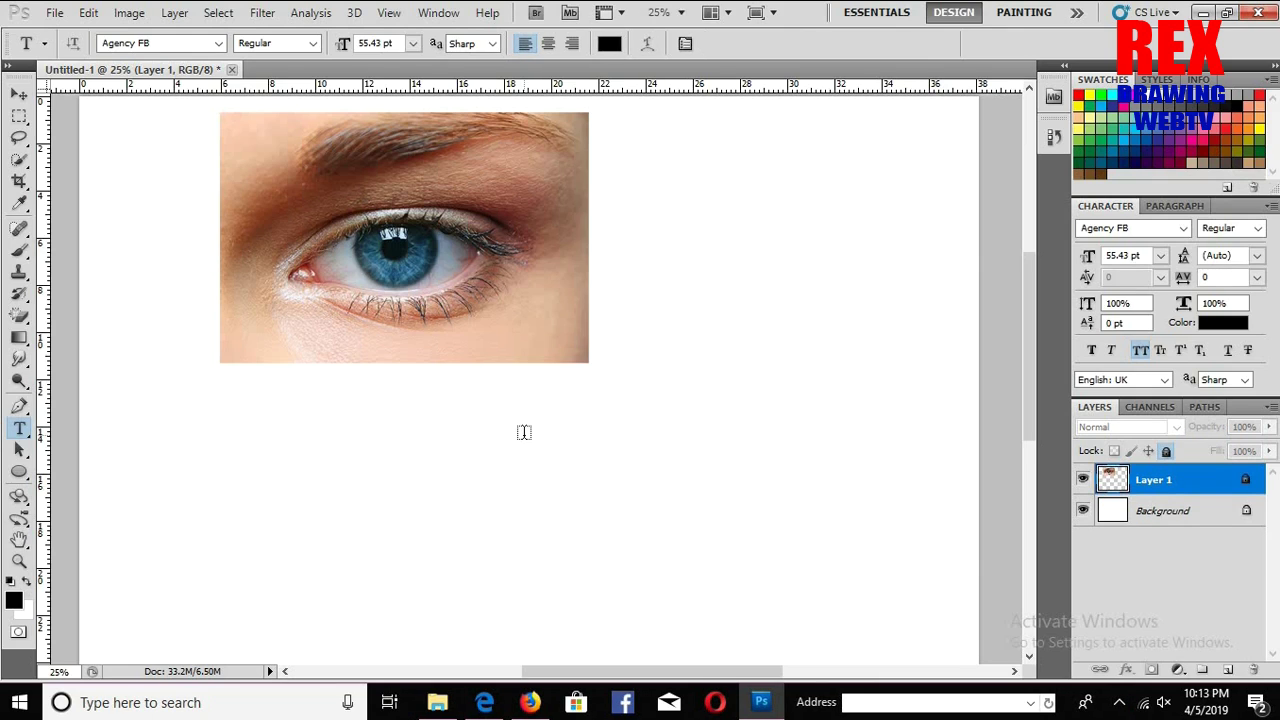
key(v)
scroll(438, 346, down, 1)
Step: Choose the Pen tool and set a light peach shape fill colour
drag(18, 406, 62, 404)
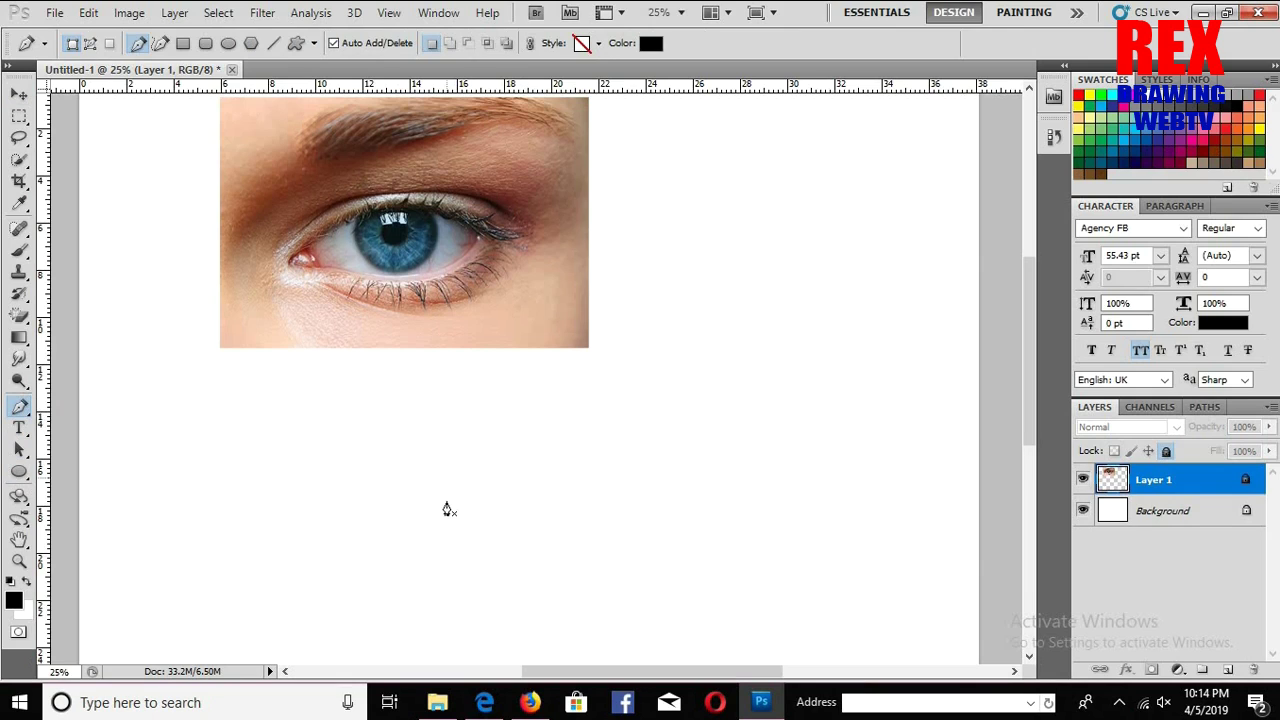
click(651, 43)
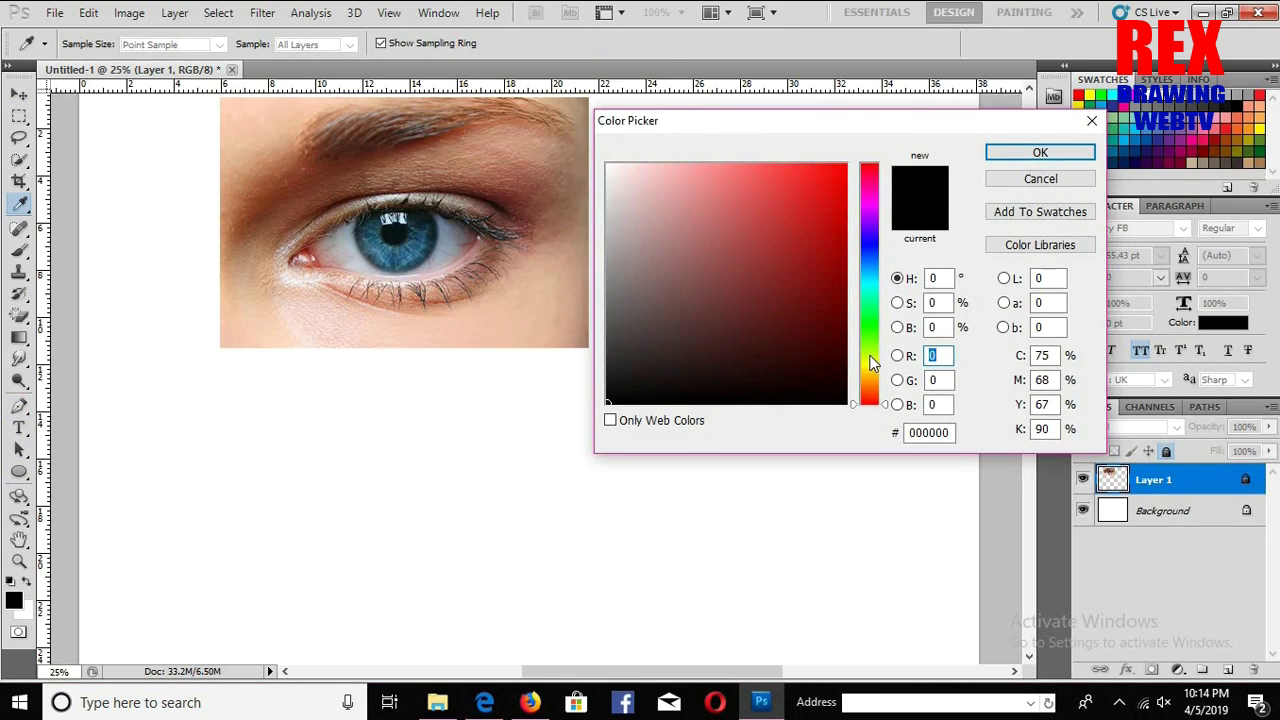
click(875, 382)
click(653, 164)
click(1040, 152)
scroll(395, 498, down, 1)
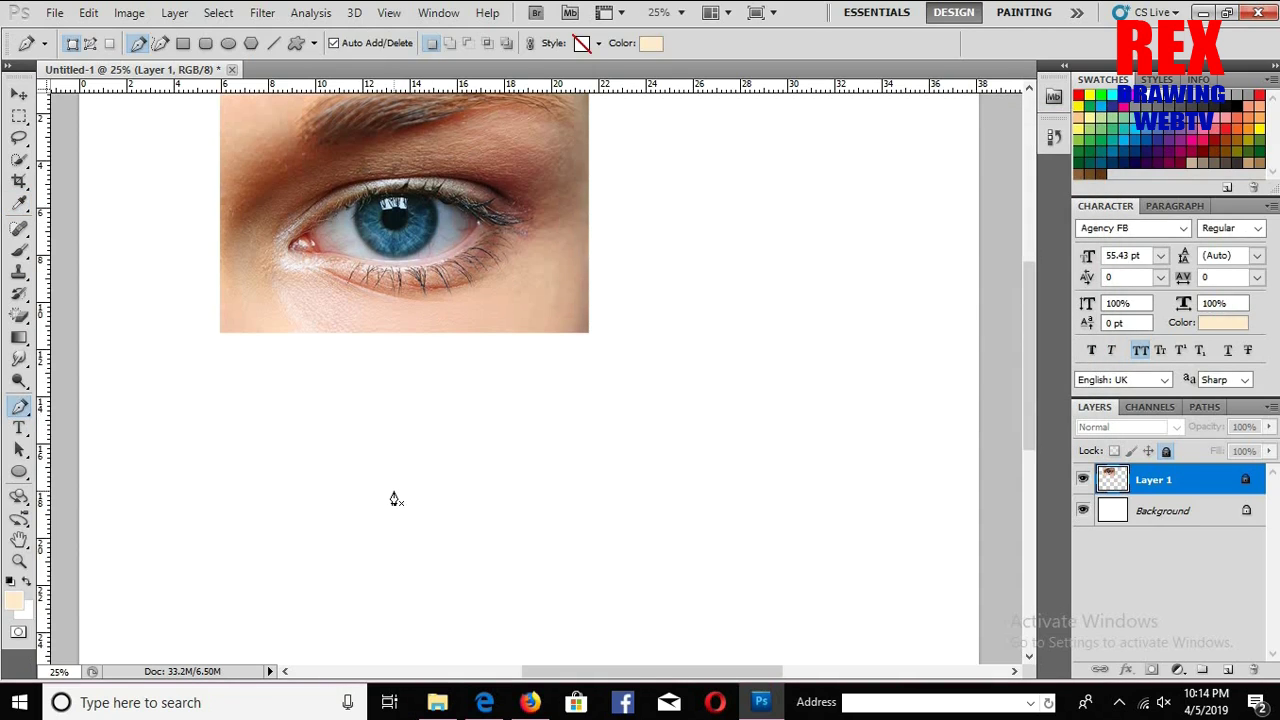
scroll(395, 498, down, 1)
Step: Place the eye outline's left point, curved top anchor and right corner anchor
click(365, 506)
click(410, 484)
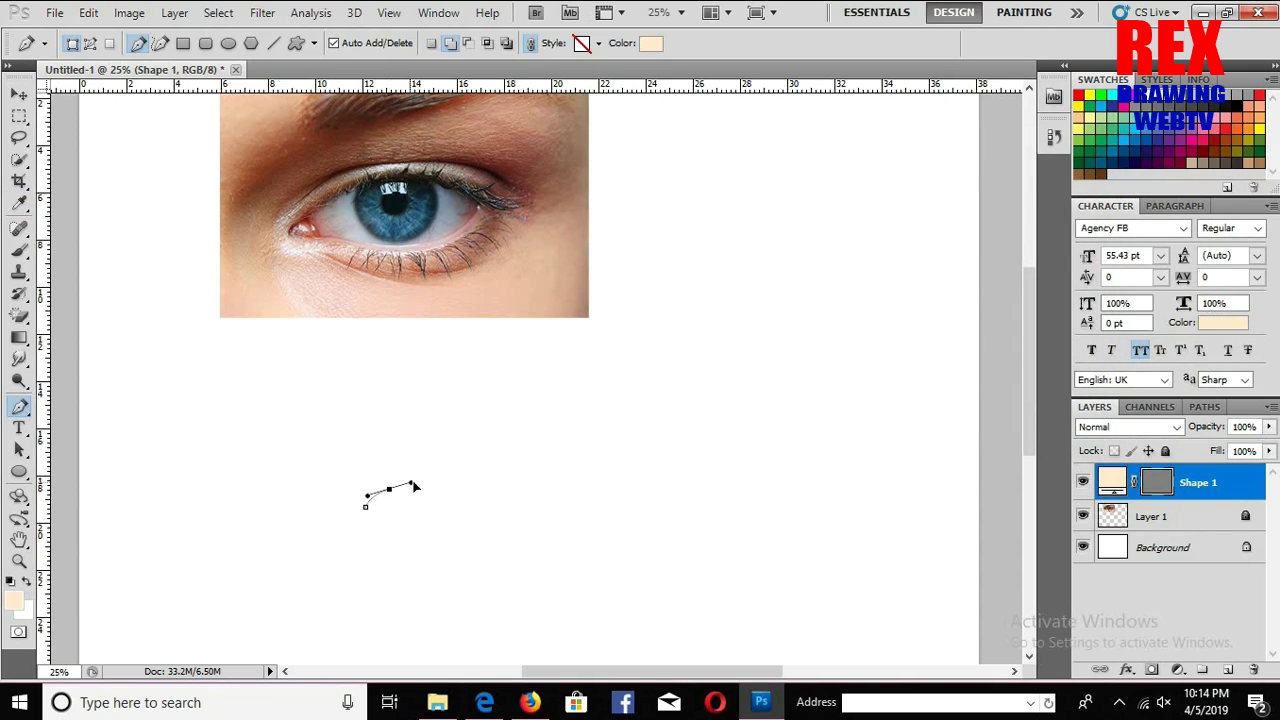
key(ctrl+z)
mouse_move(508, 440)
mouse_down()
mouse_move(583, 440)
mouse_move(518, 454)
mouse_up()
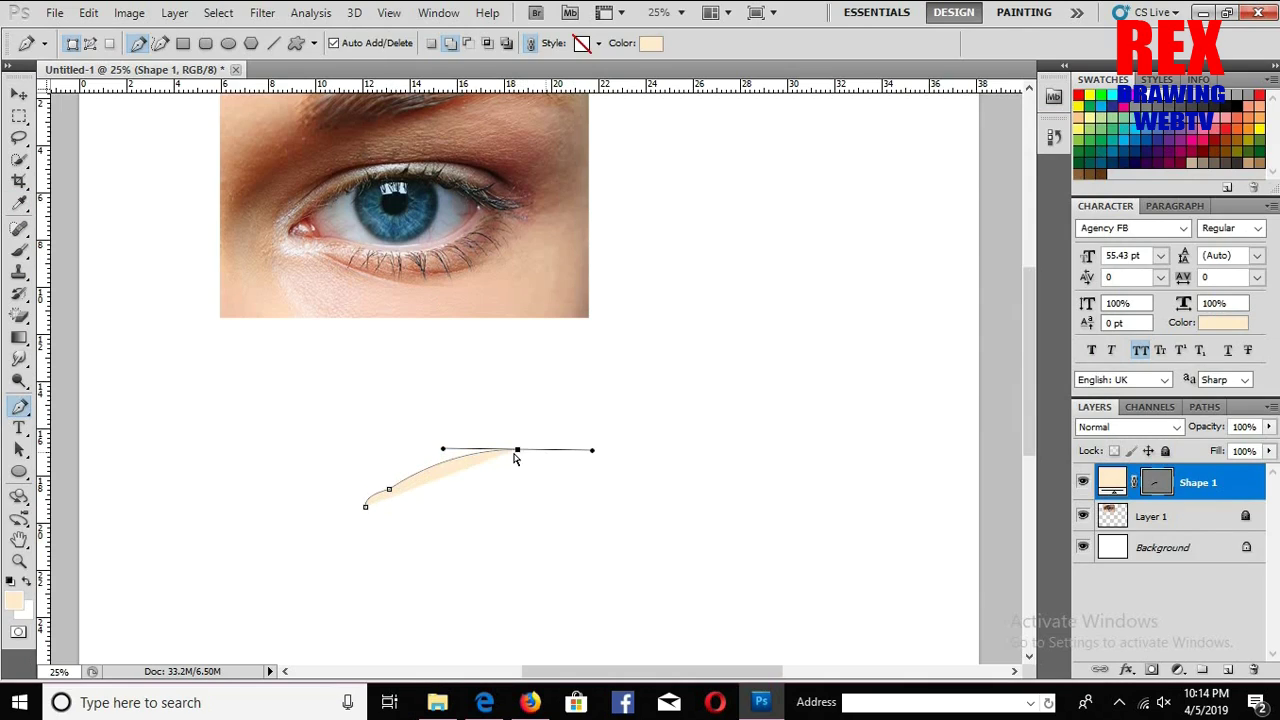
drag(637, 489, 658, 503)
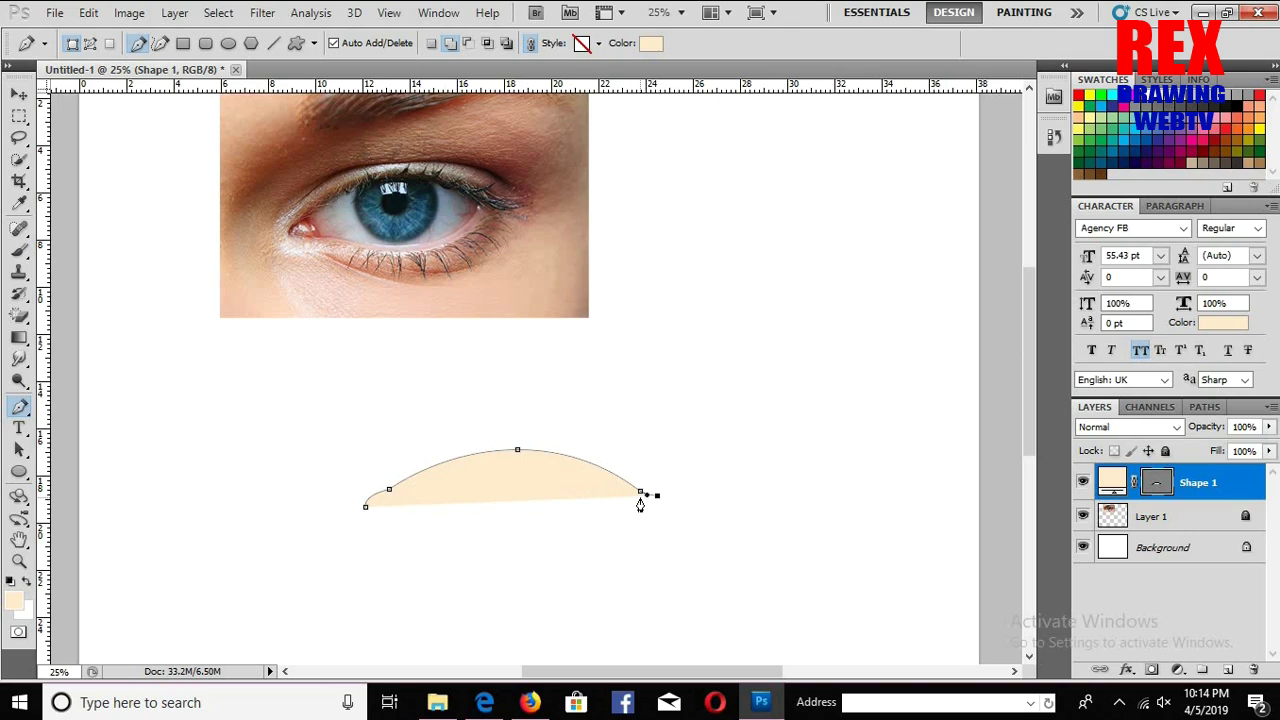
Step: Add and adjust the bottom curve anchors to close the almond eye shape
drag(524, 553, 421, 548)
drag(524, 553, 524, 544)
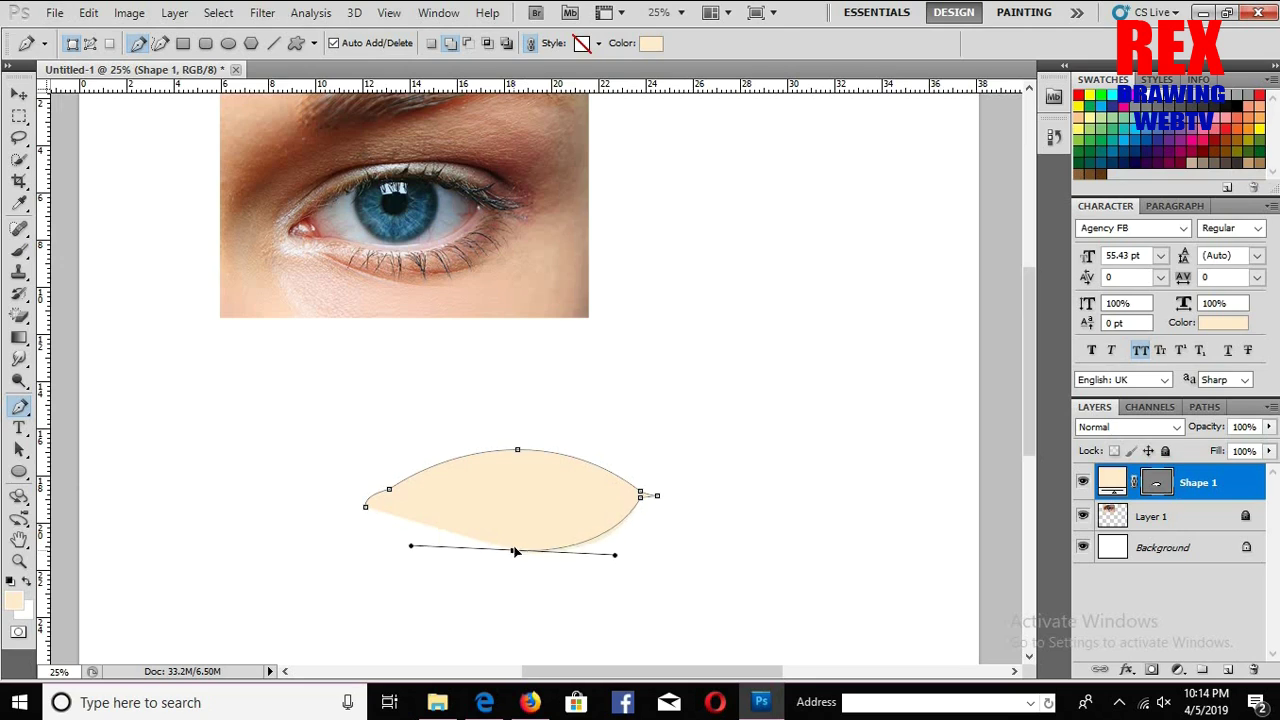
drag(421, 539, 410, 516)
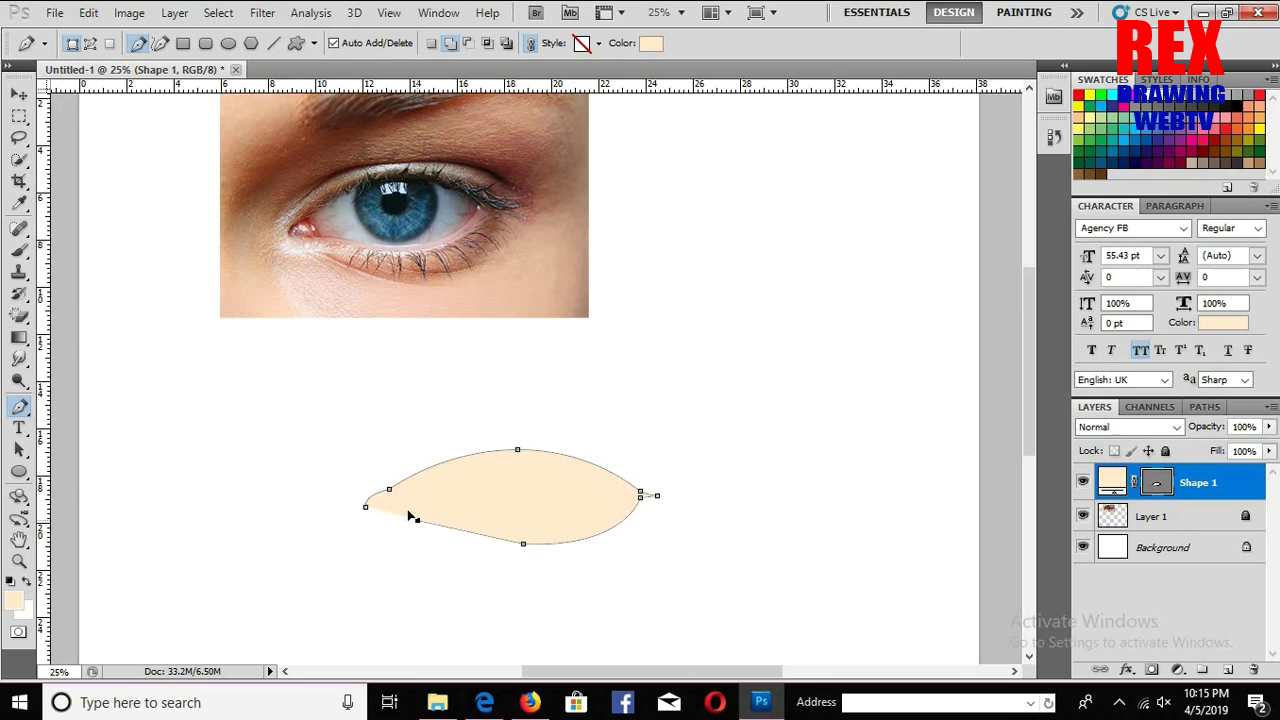
drag(410, 516, 376, 503)
click(387, 513)
Step: With the Direct Selection Tool, nudge the bottom anchor and reshape the bottom curve's handle
key(a)
right_click(12, 452)
click(80, 467)
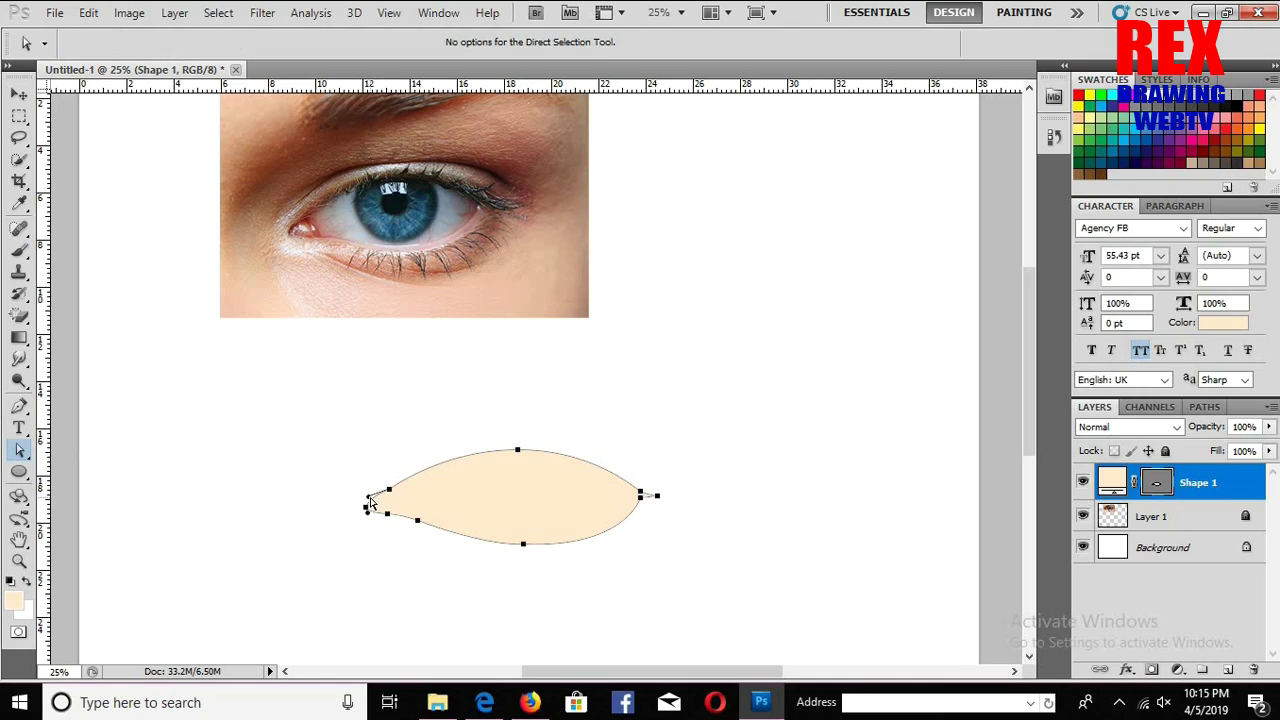
click(389, 516)
click(524, 545)
drag(524, 546, 514, 542)
drag(617, 548, 614, 538)
Step: Pull the right tip inward to round it, then select the Shape 1 layer
click(518, 450)
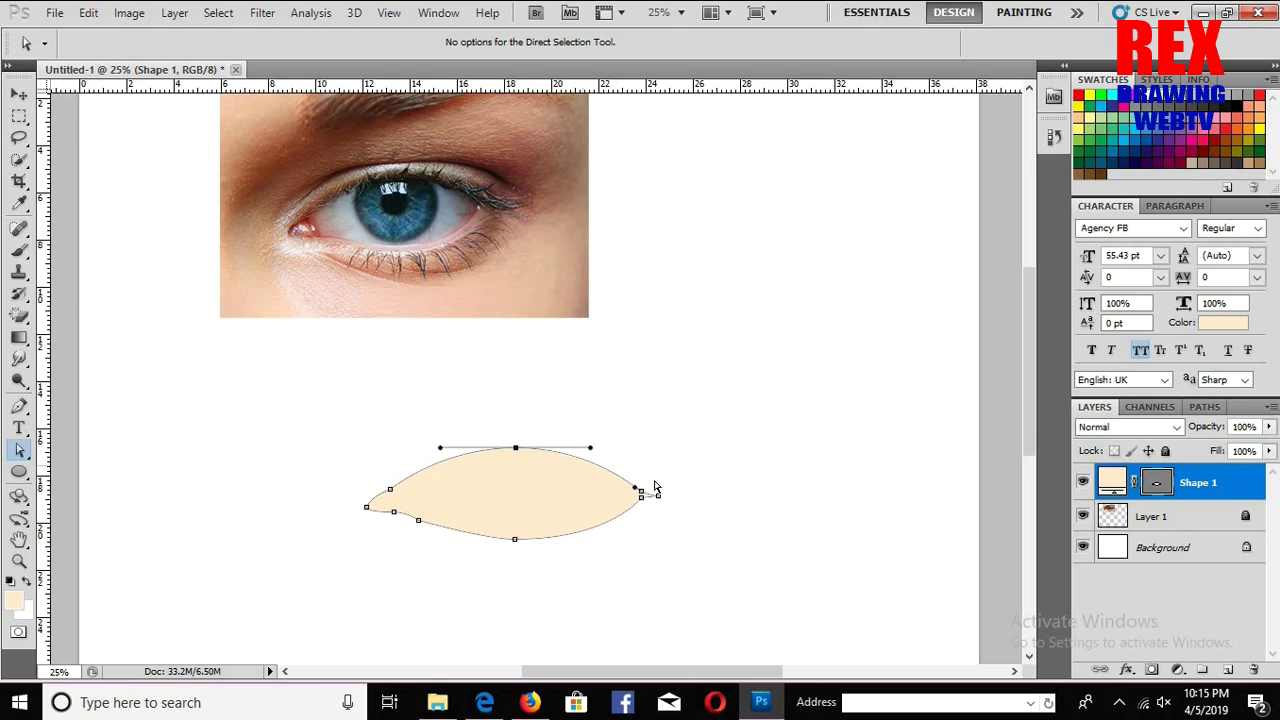
click(664, 511)
drag(652, 494, 627, 491)
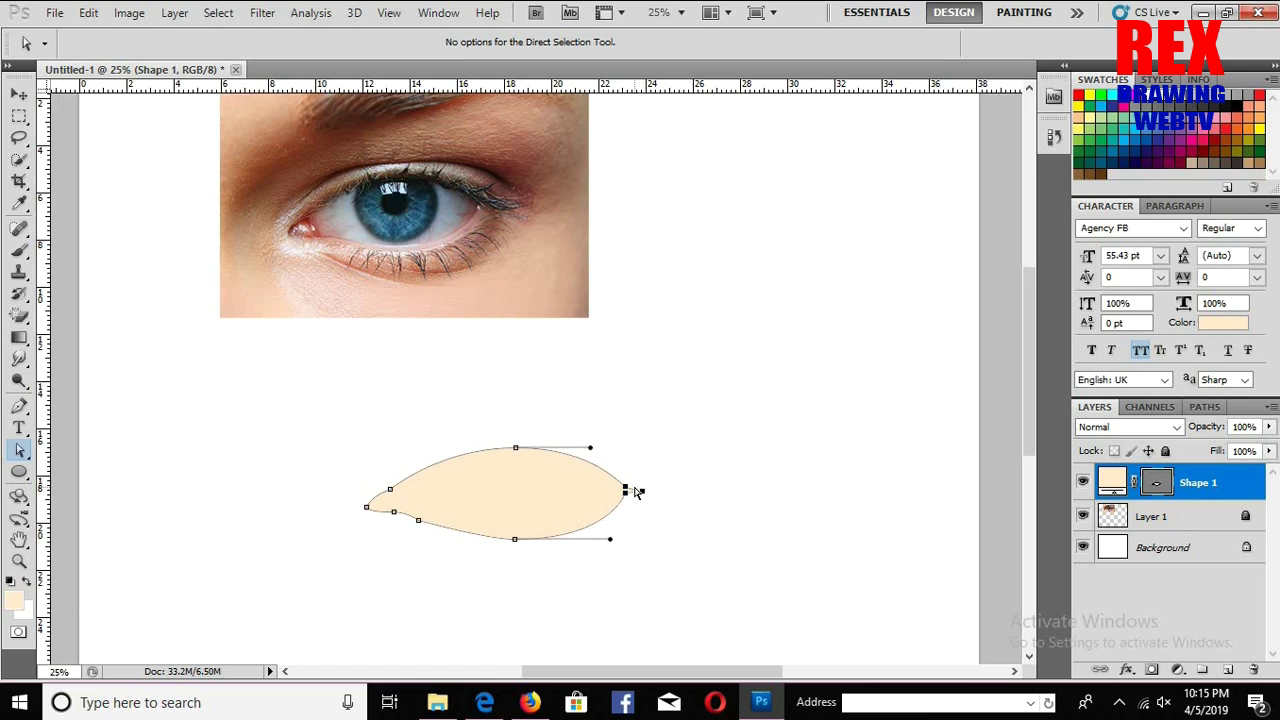
click(507, 522)
key(v)
click(1225, 485)
right_click(1225, 485)
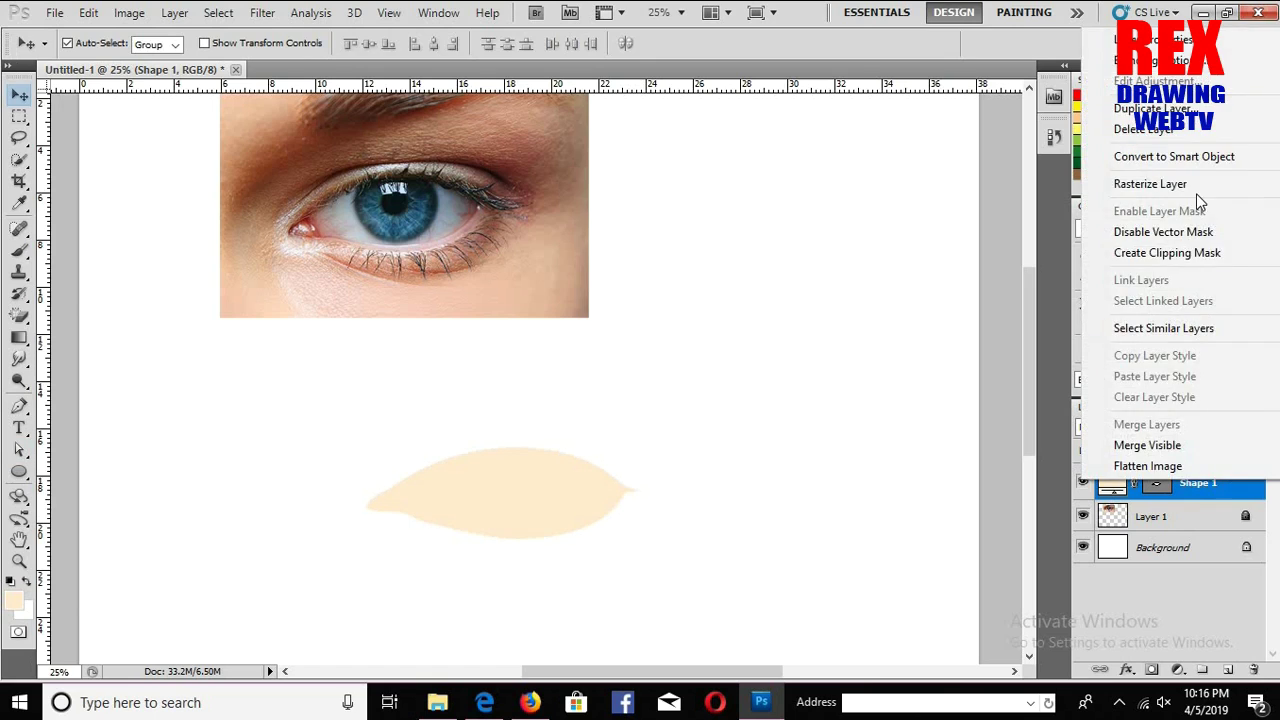
Step: Rasterize Shape 1 and select the peach eye shape with the Magic Wand
click(1115, 184)
key(w)
key(shift+w)
click(565, 487)
scroll(534, 526, up, 1)
mouse_move(534, 526)
mouse_down()
mouse_move(534, 483)
mouse_move(525, 495)
mouse_up()
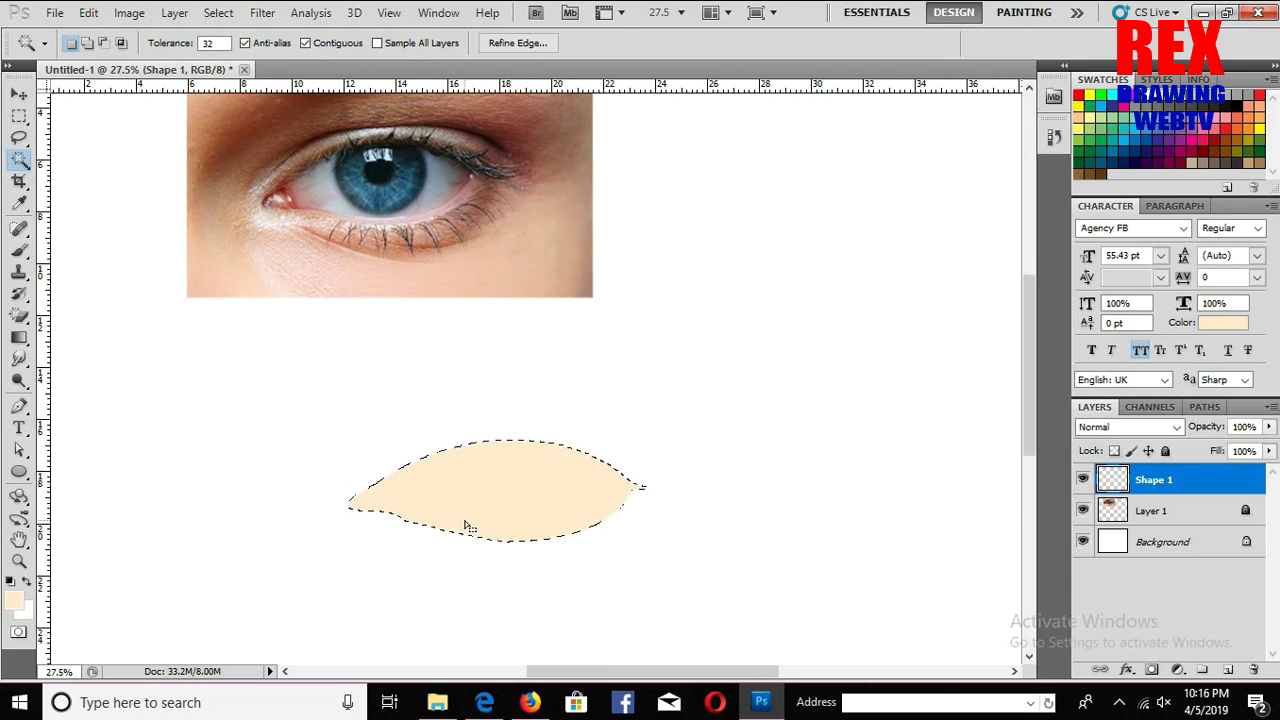
Step: Paint a more saturated peach at the shape's left tip with a large soft brush
key(b)
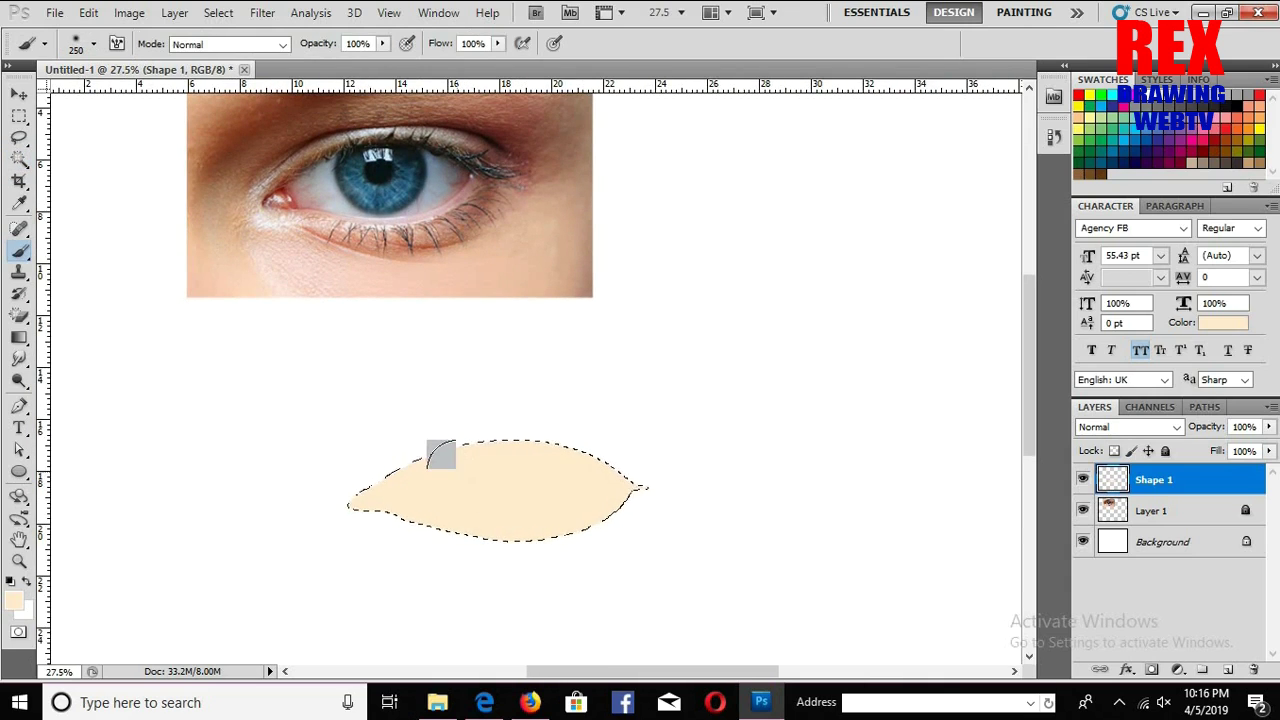
right_click(440, 452)
double_click(562, 558)
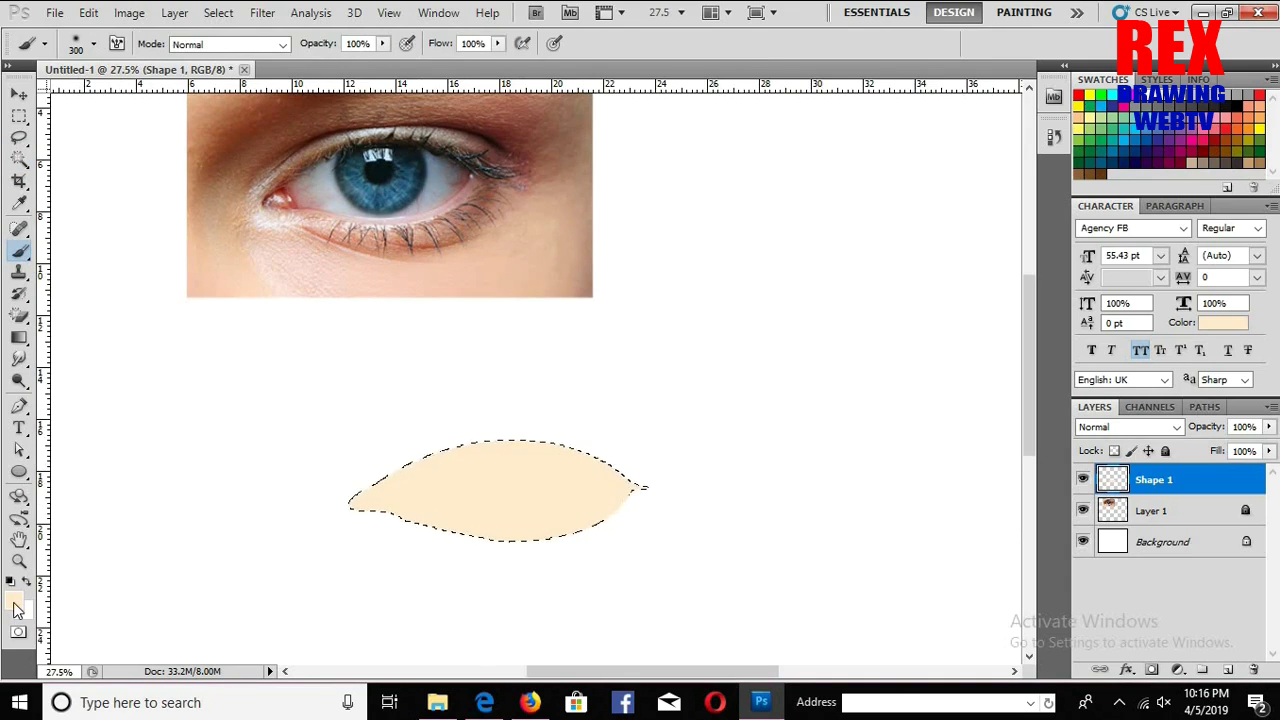
click(13, 601)
mouse_move(878, 390)
mouse_down()
mouse_move(878, 404)
mouse_move(880, 390)
mouse_up()
click(674, 169)
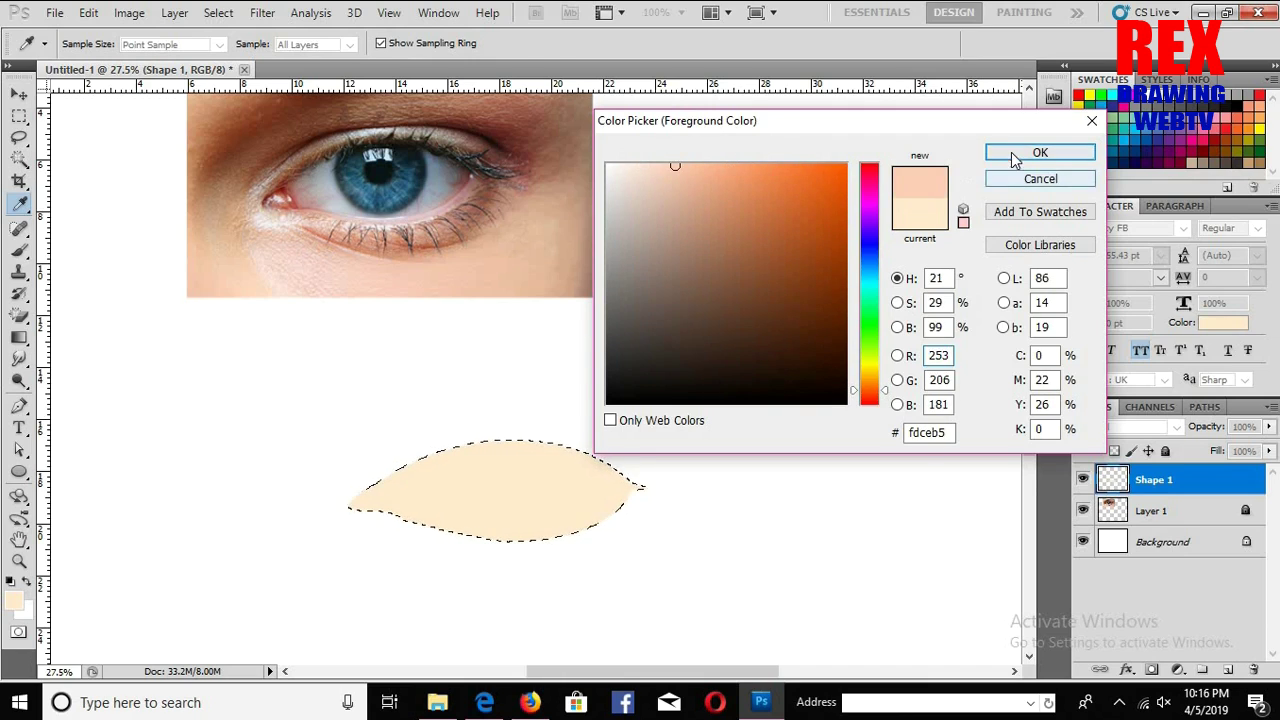
click(1030, 153)
key(bracketright)
key(bracketright)
drag(360, 492, 355, 494)
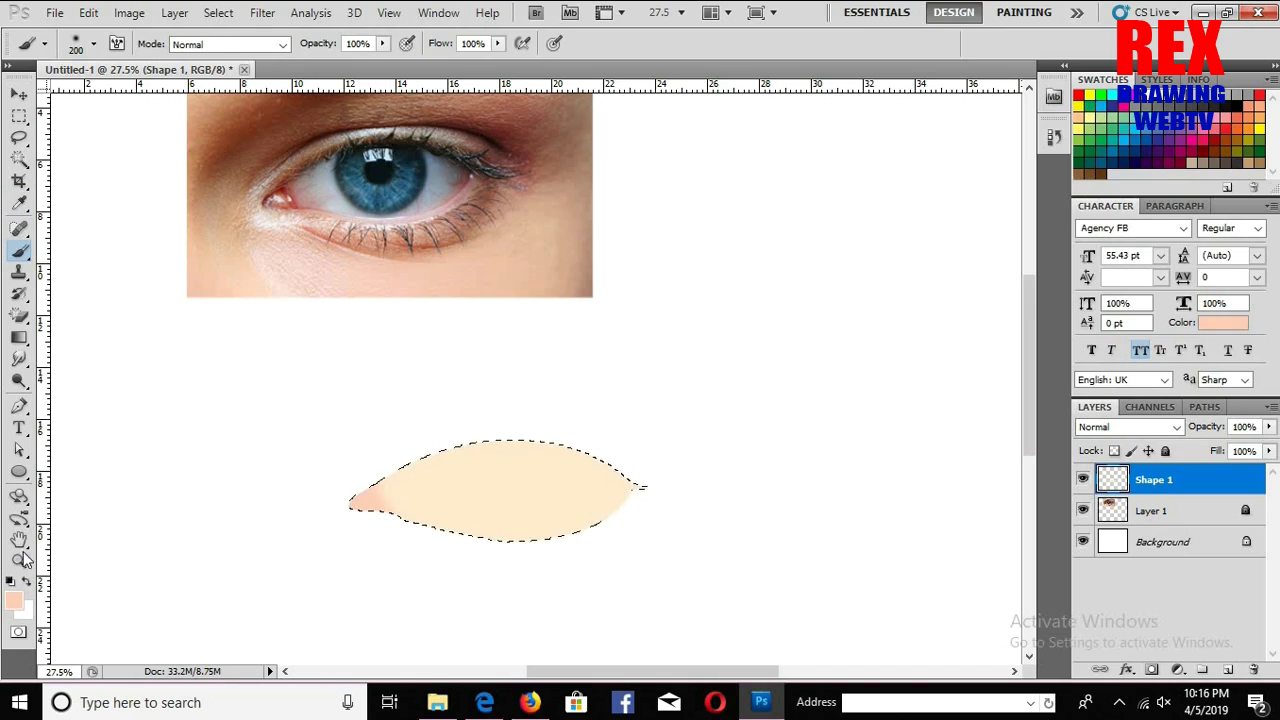
Step: Cycle the foreground colour through light red, dark red, then white
click(14, 600)
drag(780, 266, 723, 229)
click(737, 224)
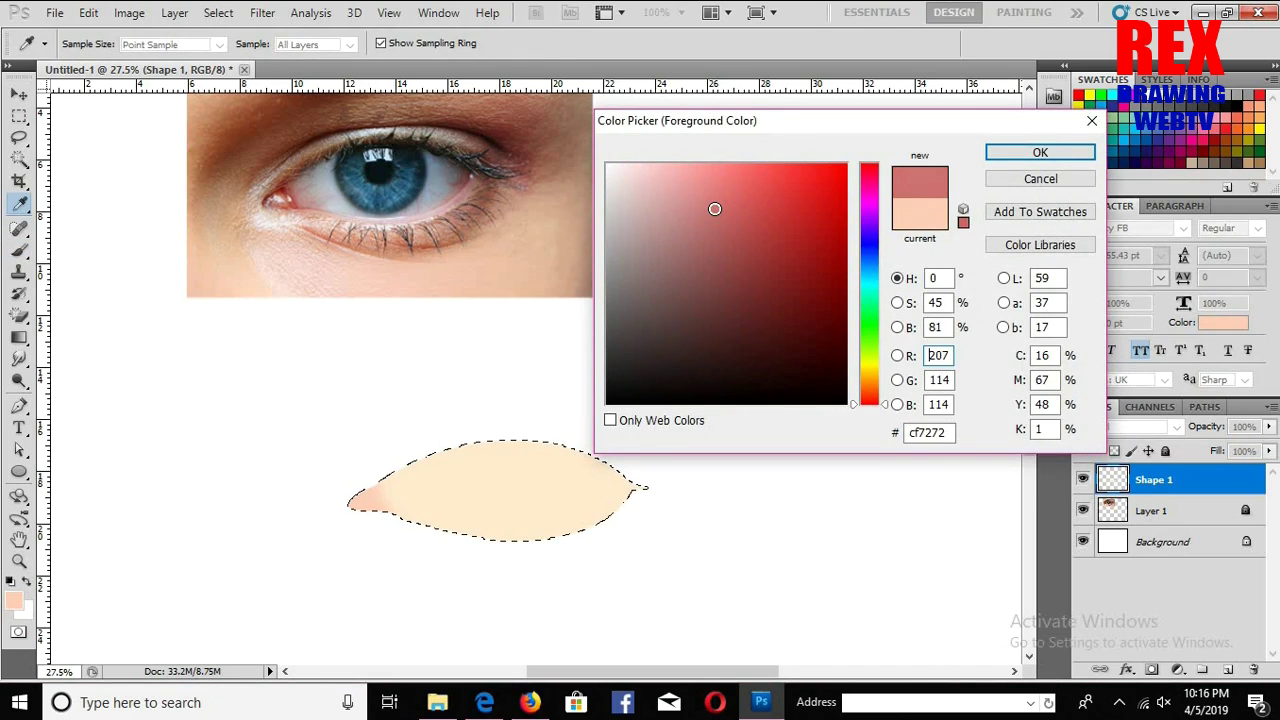
click(1010, 152)
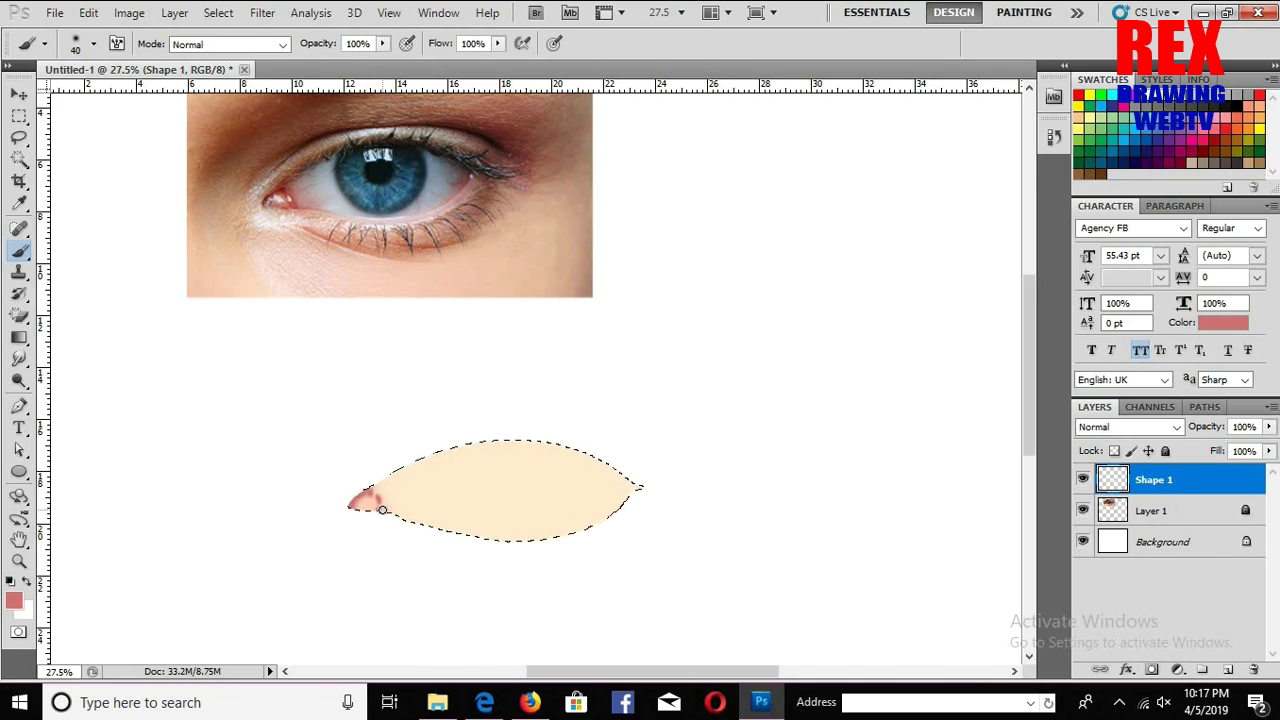
click(14, 600)
click(834, 309)
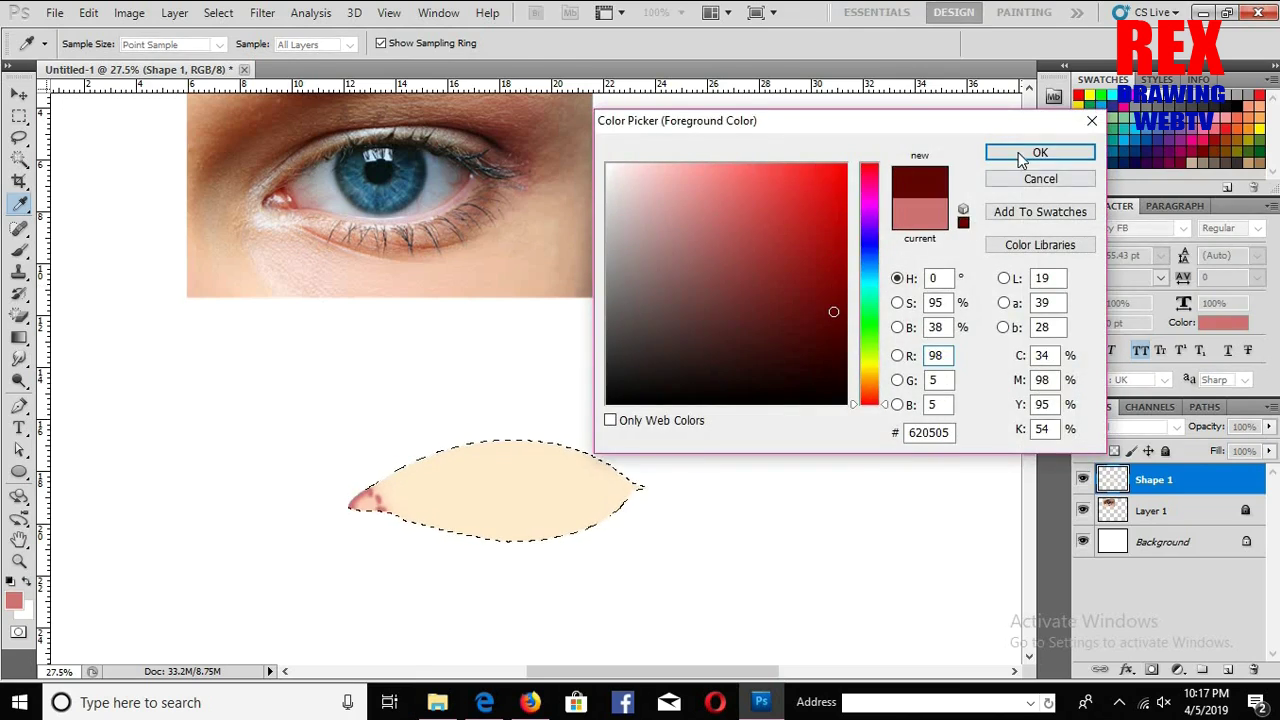
click(1018, 156)
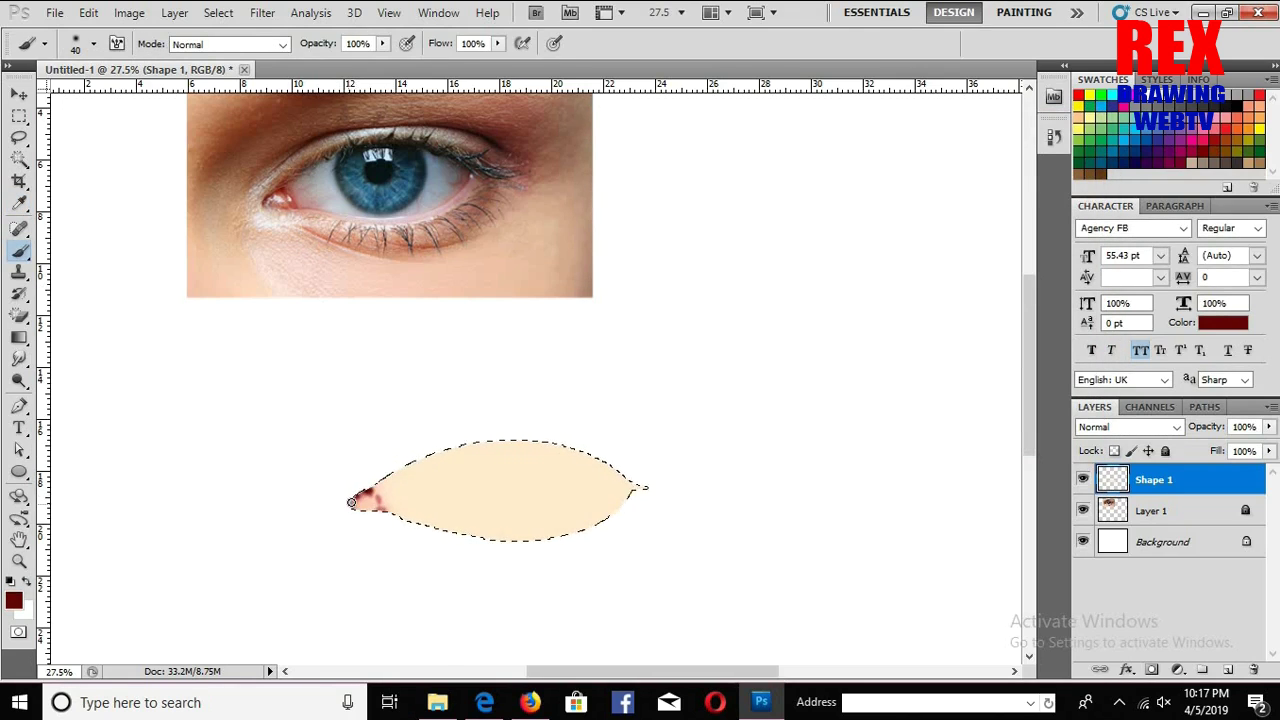
click(14, 600)
click(480, 430)
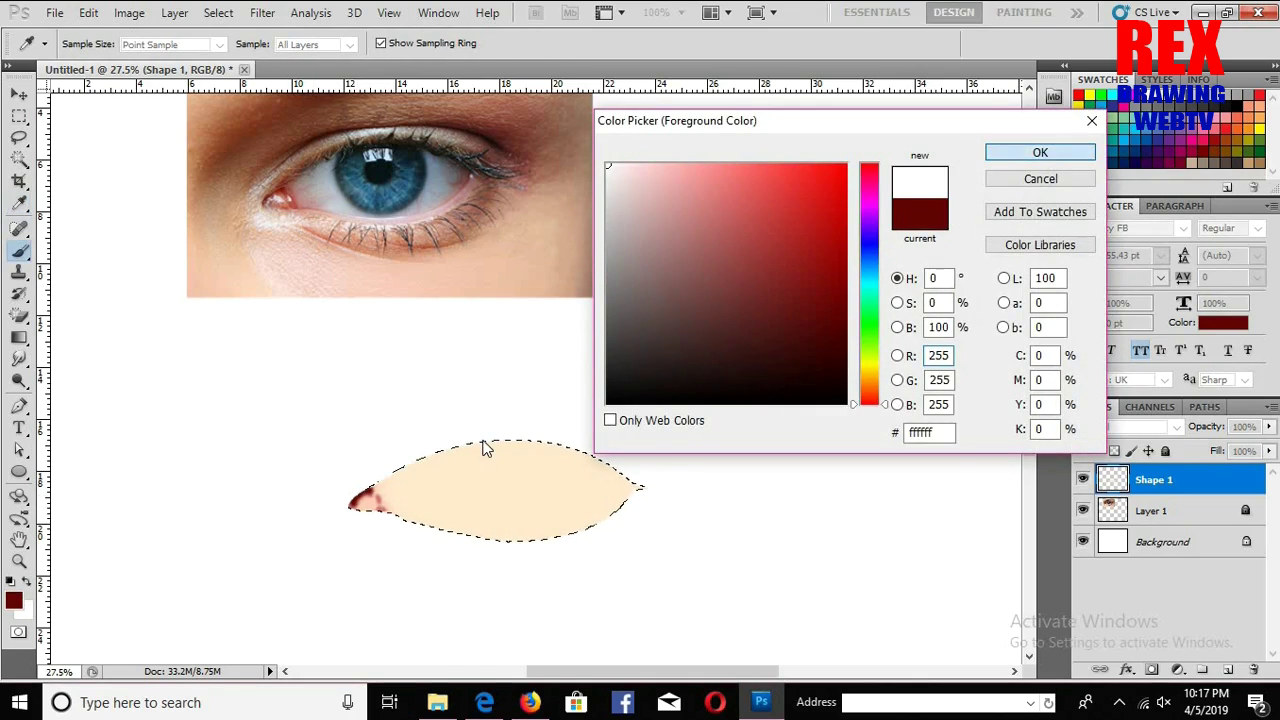
key(Return)
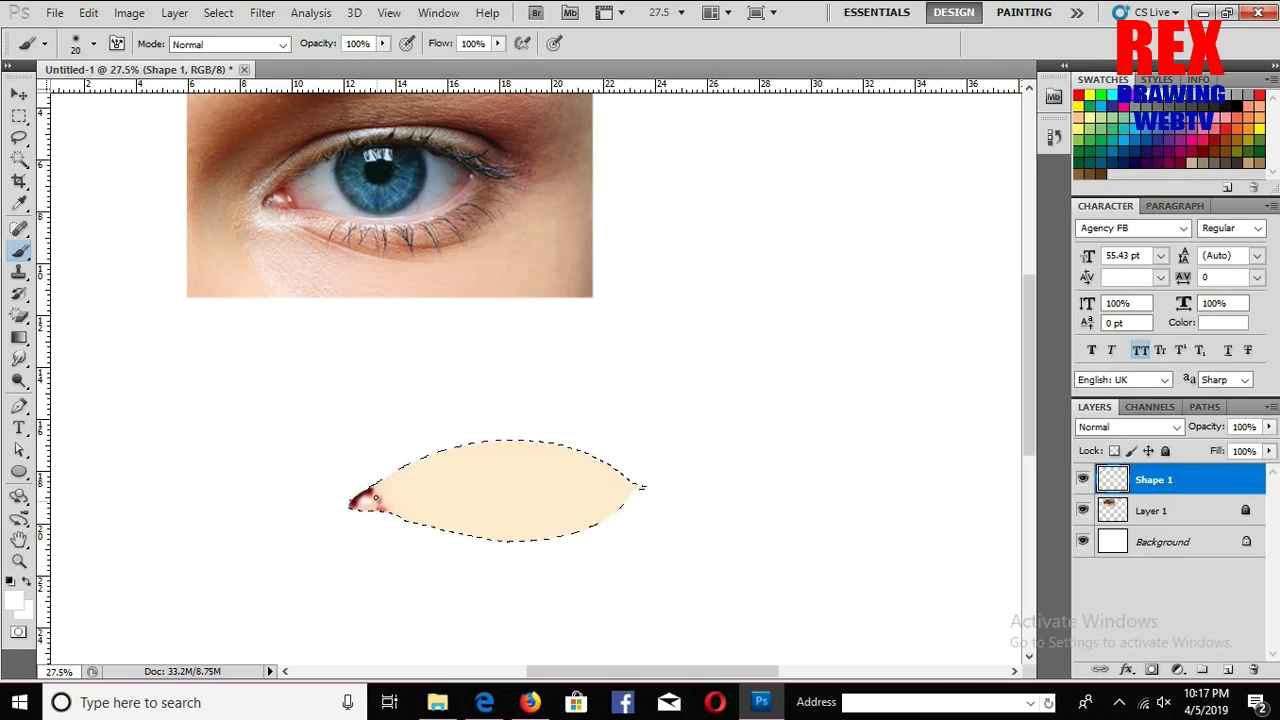
Step: Pick a darker orange, then switch the foreground colour back to white
click(14, 600)
drag(868, 390, 870, 397)
click(815, 235)
click(1040, 152)
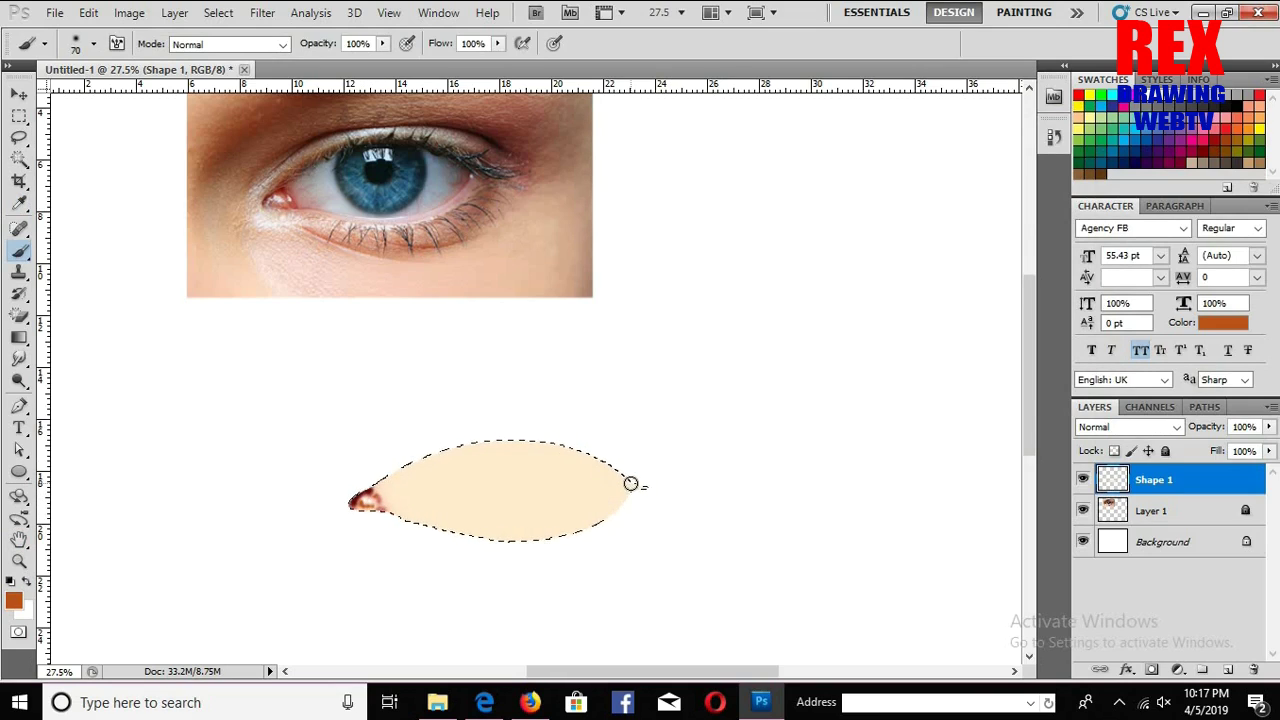
click(14, 600)
click(607, 167)
click(1040, 152)
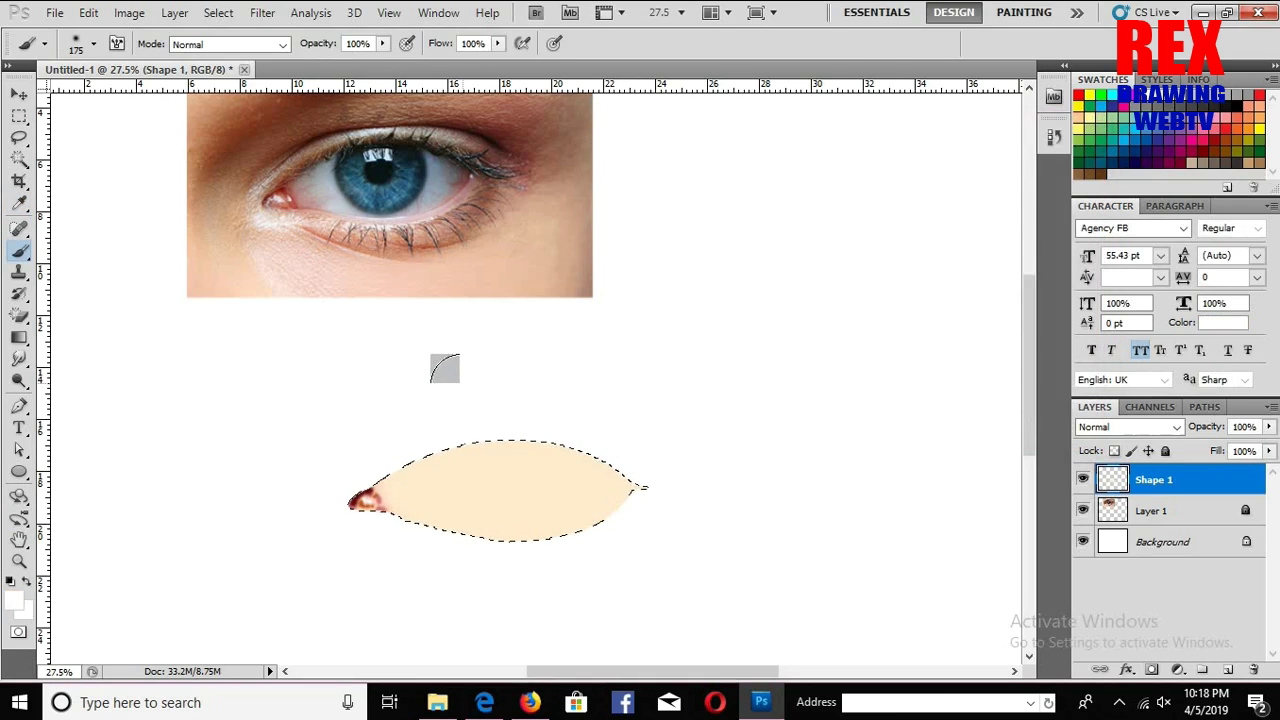
Step: Brighten the eye-white interior with broad soft white brush strokes
key(bracketright)
key(bracketright)
key(bracketright)
click(430, 485)
key(bracketleft)
key(bracketleft)
drag(470, 455, 549, 434)
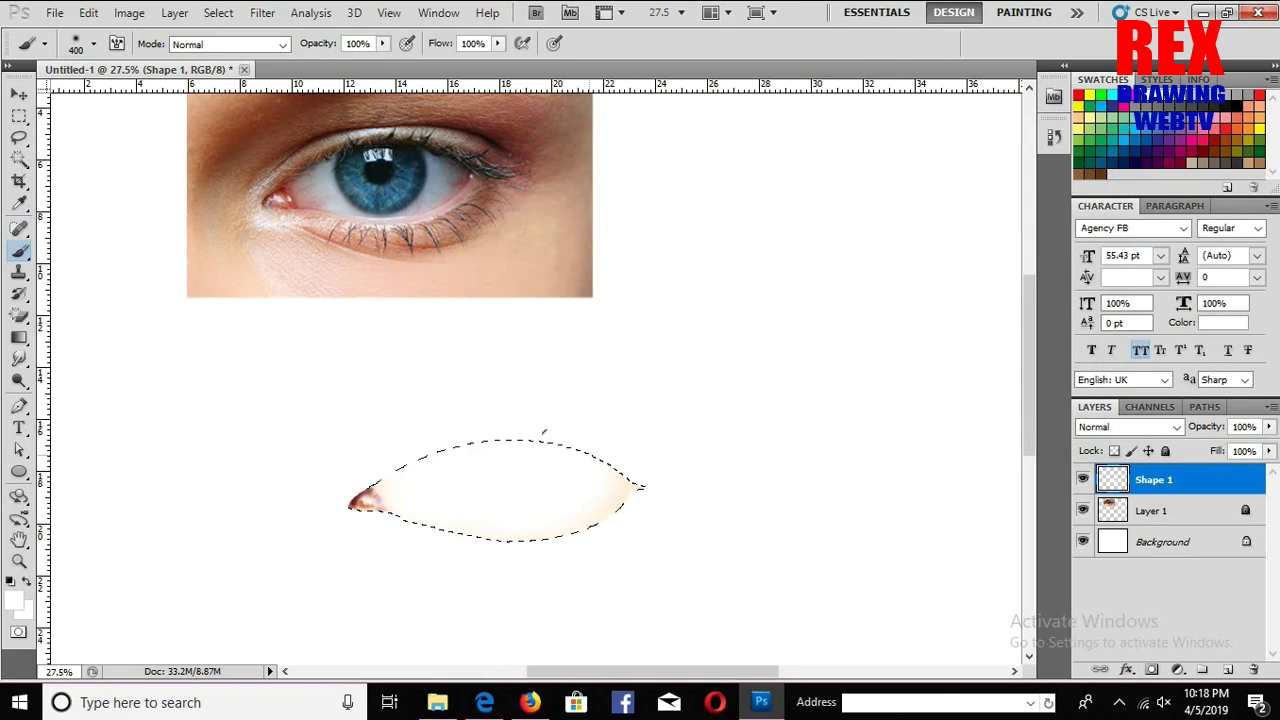
Step: Shade the shape's edges with light beige using a 300 px brush at 30% opacity
click(14, 600)
drag(880, 400, 880, 391)
click(686, 217)
click(636, 181)
click(1045, 150)
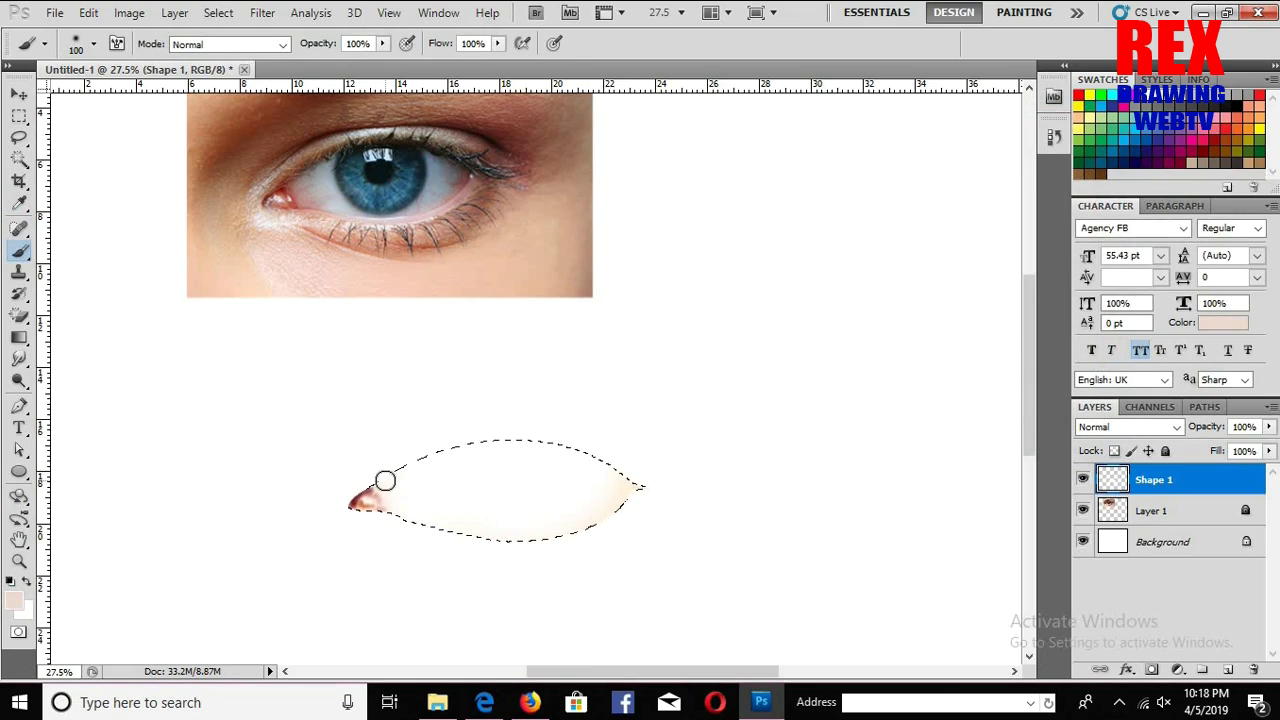
key(bracketright)
key(bracketright)
key(3)
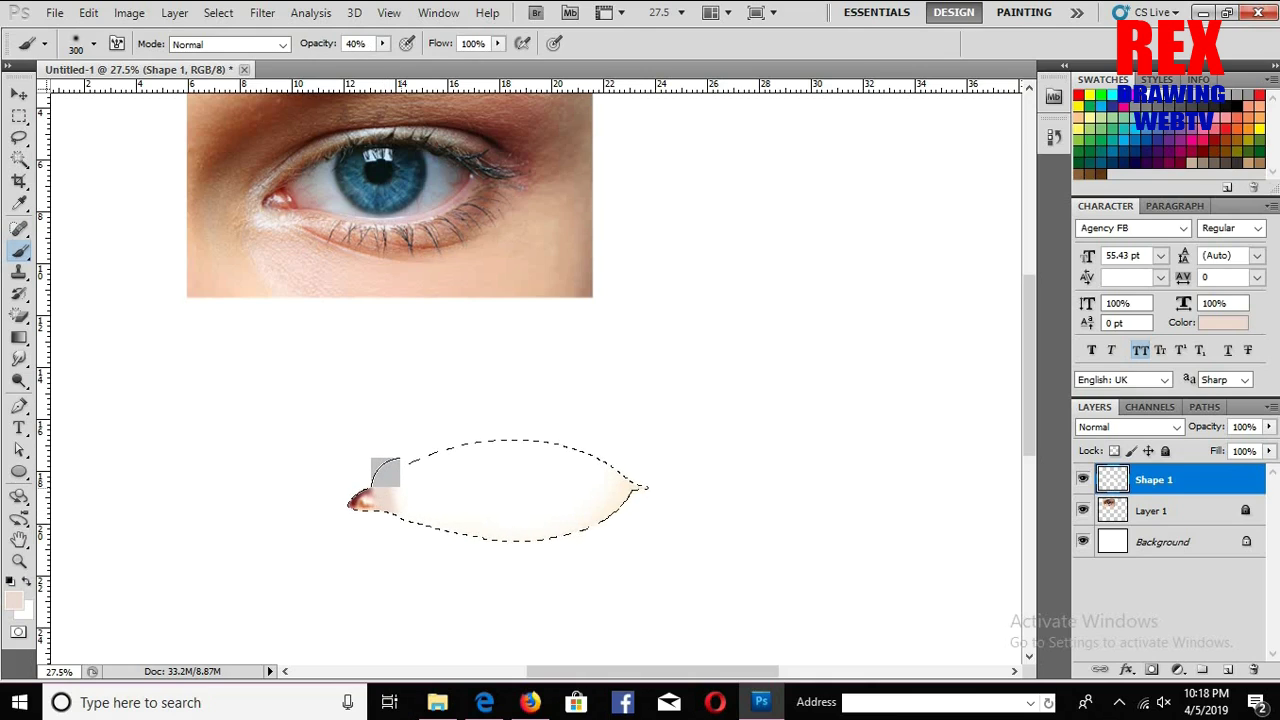
mouse_move(384, 468)
mouse_down()
mouse_move(410, 482)
mouse_move(644, 486)
mouse_move(603, 466)
mouse_move(572, 534)
mouse_up()
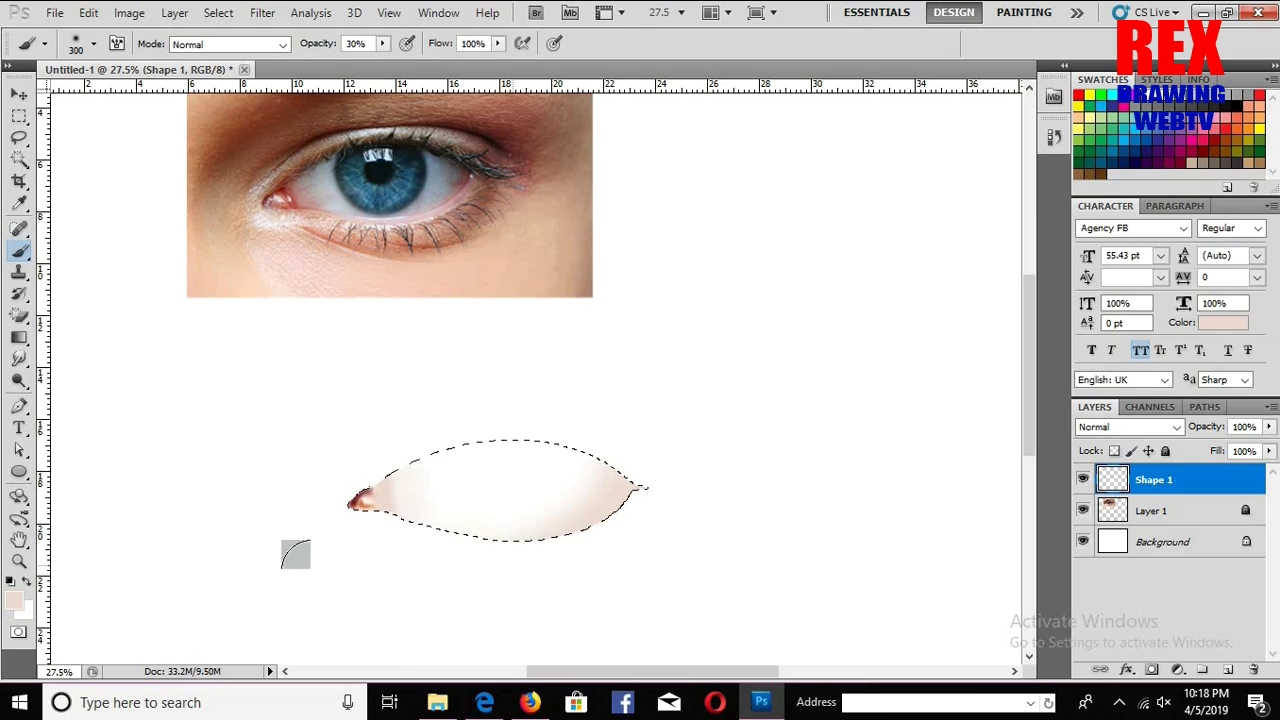
Step: Shade the lower-right edge with an orange-brown tone
click(15, 600)
drag(723, 233, 736, 213)
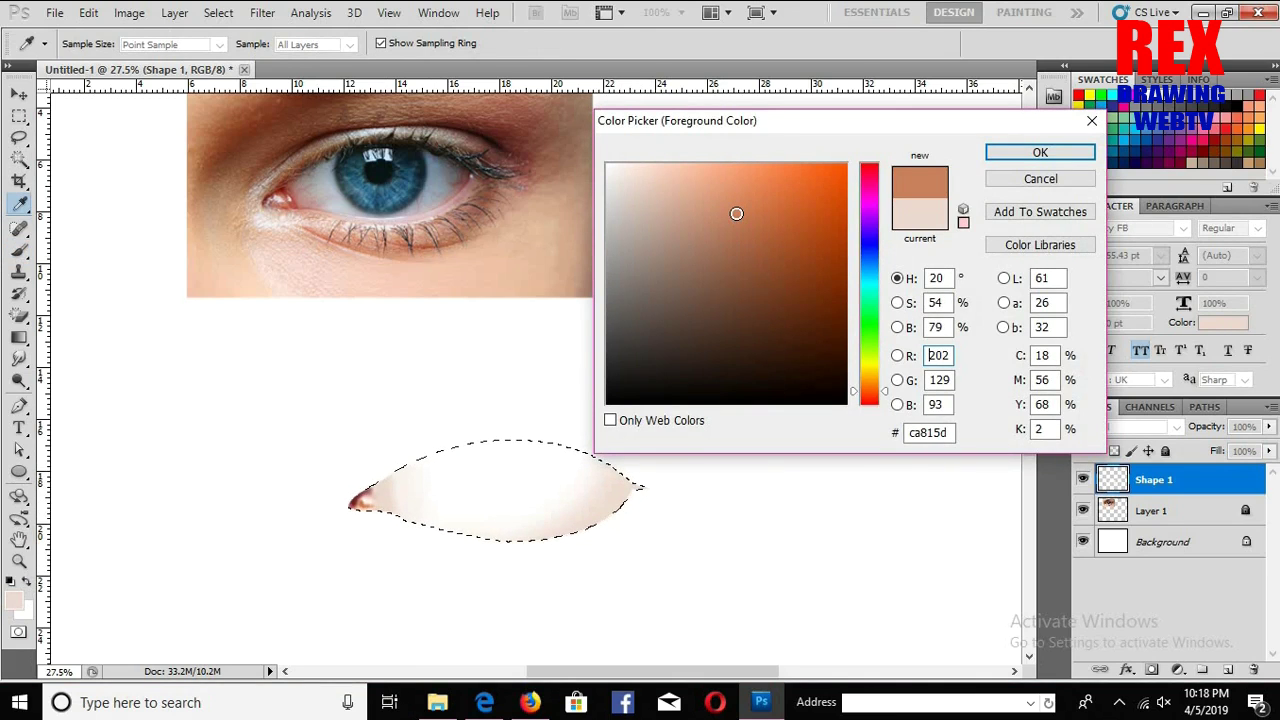
click(1000, 152)
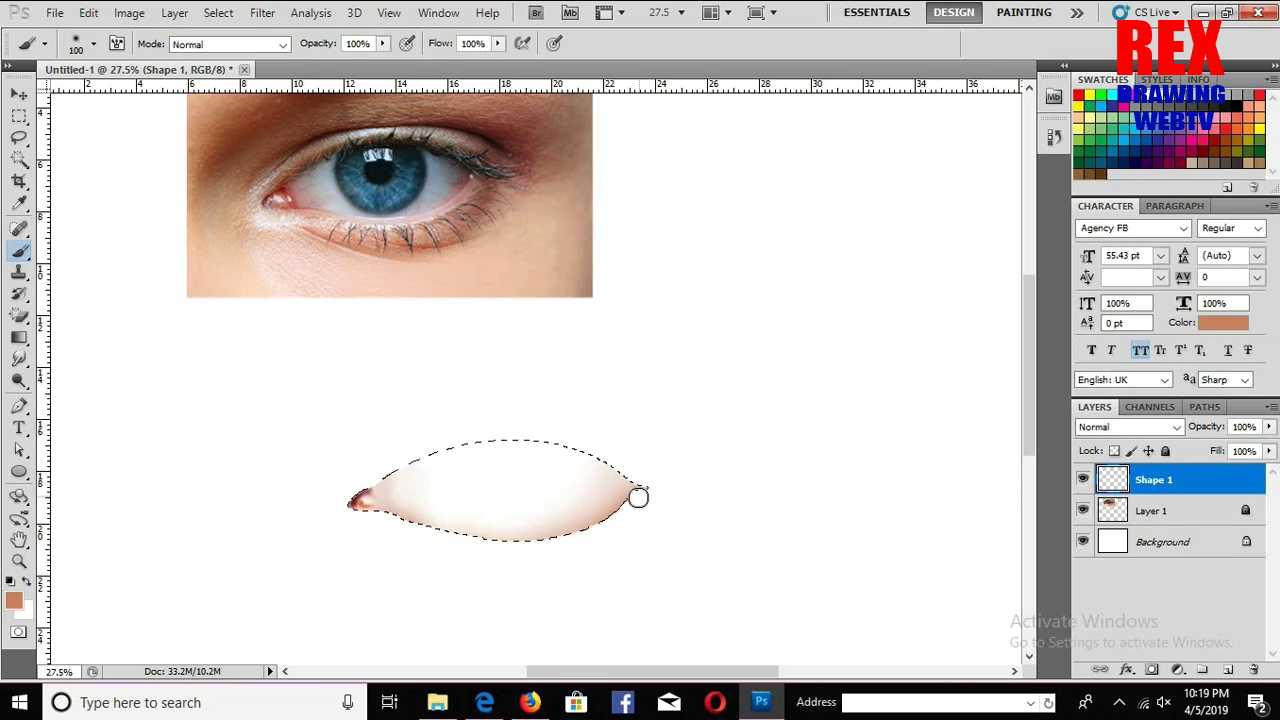
drag(636, 505, 603, 532)
Step: Pick dark brown 571b00, then switch to a bright orange colour
click(14, 600)
click(845, 322)
drag(870, 390, 870, 394)
click(1010, 155)
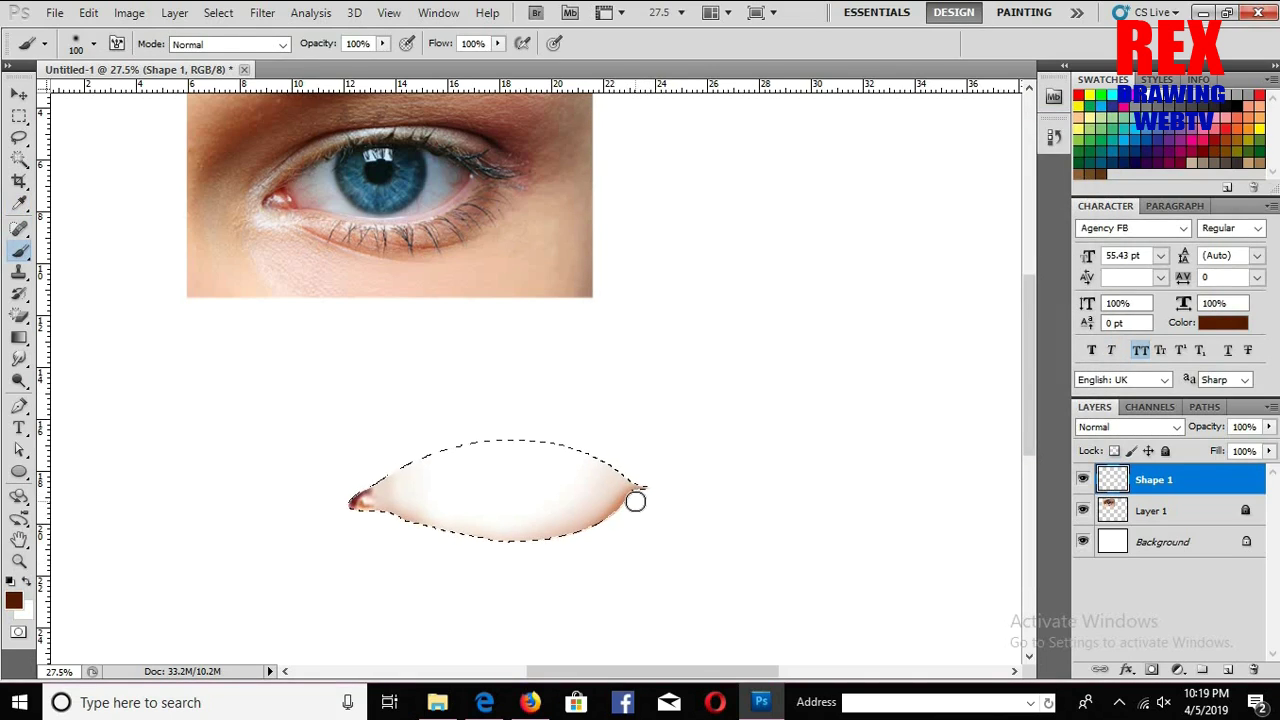
click(14, 600)
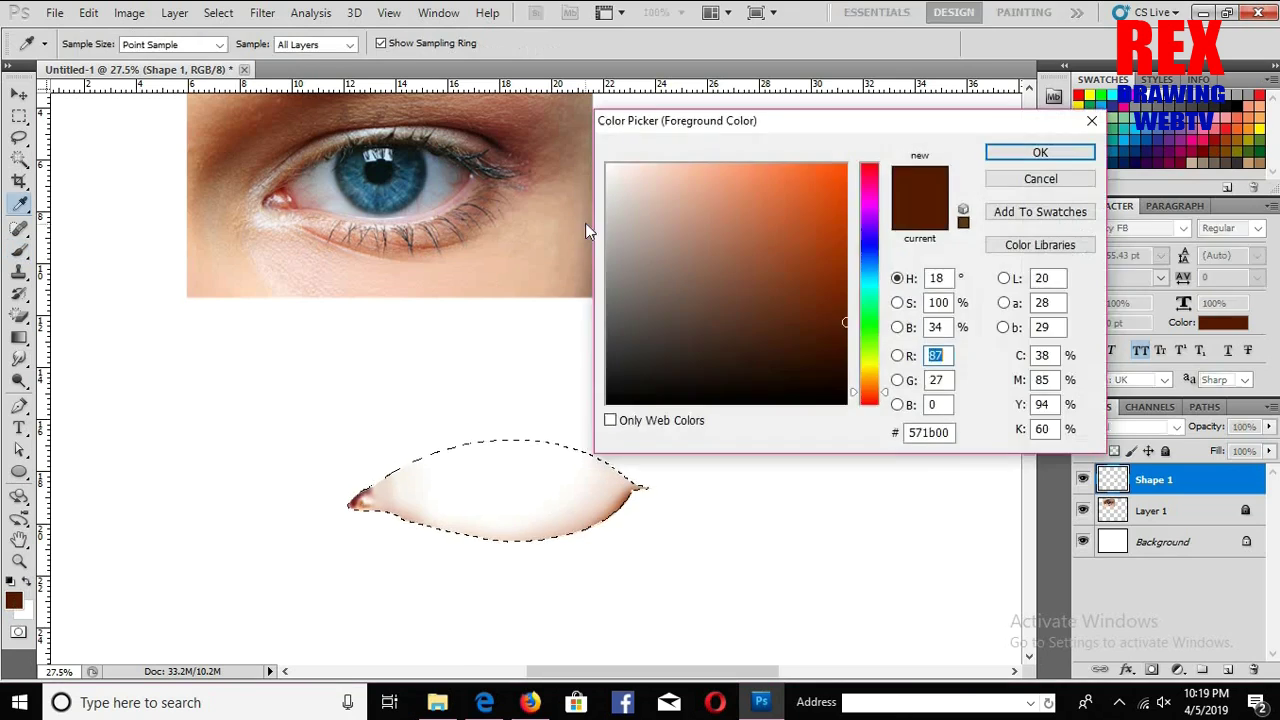
click(834, 182)
click(1010, 155)
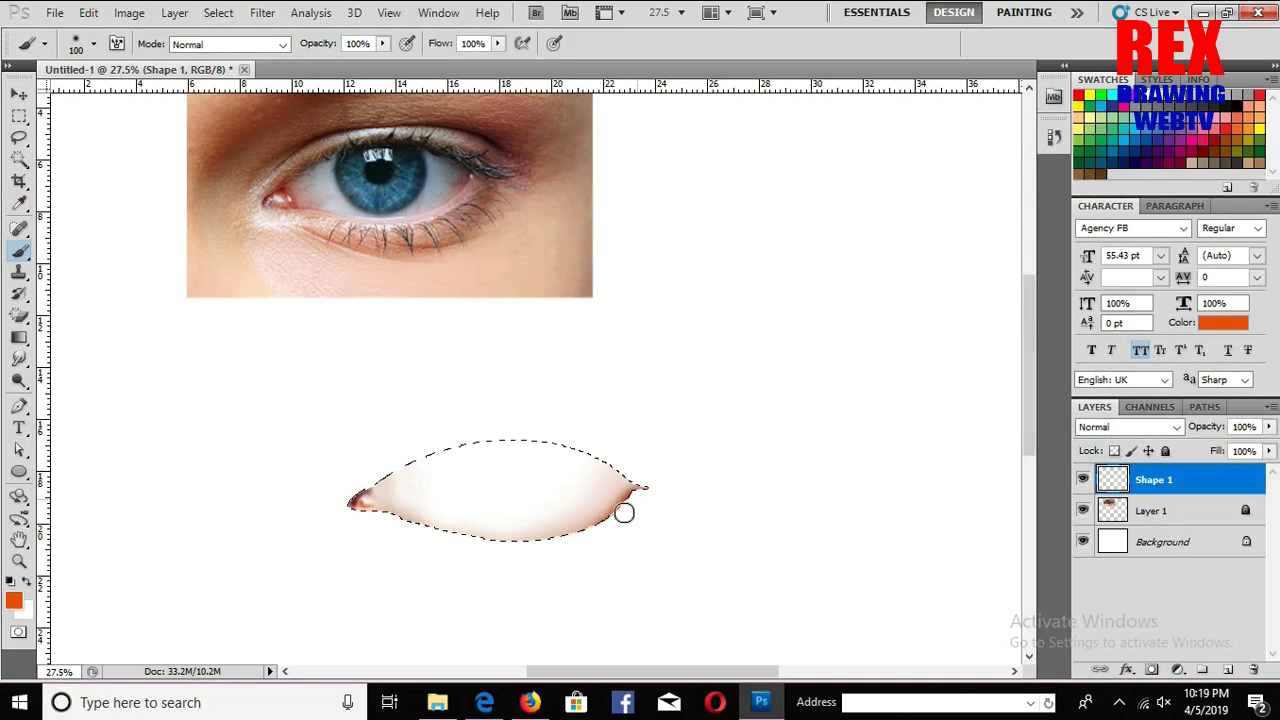
Step: Dab brownish-orange shading into the lower-left edge and left corner
click(398, 518)
key(])
key(])
click(365, 492)
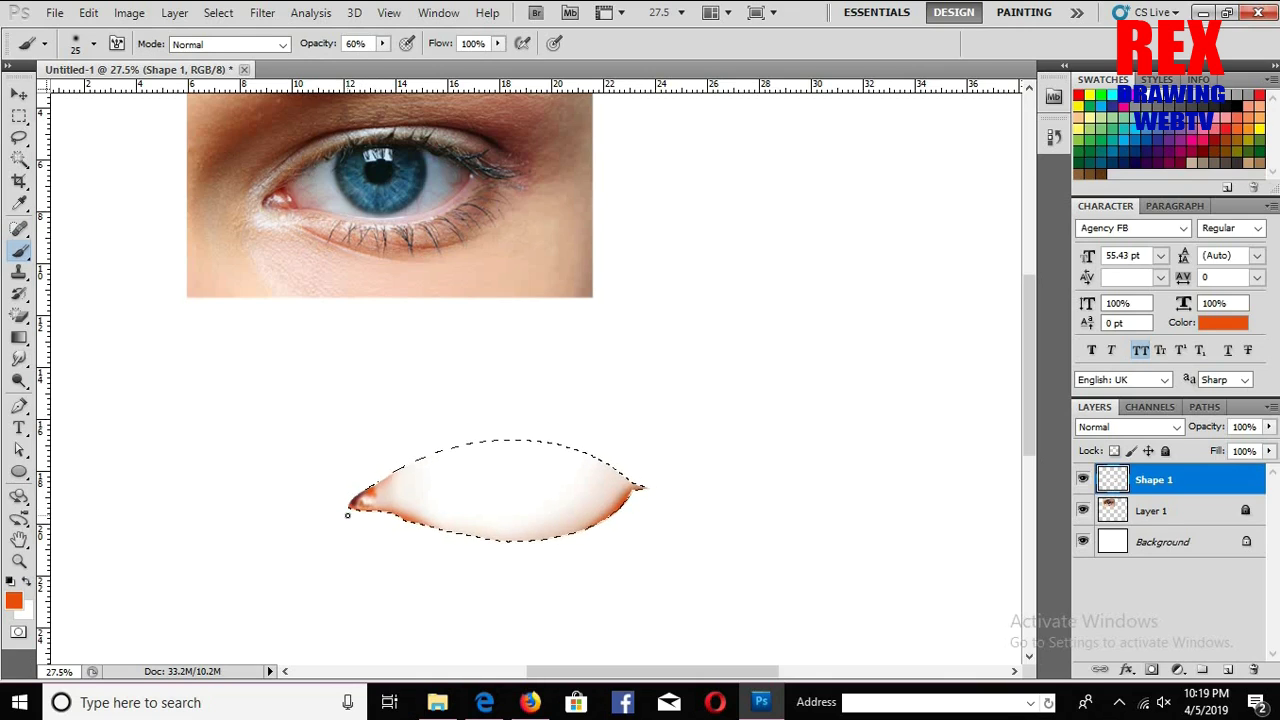
key([)
key([)
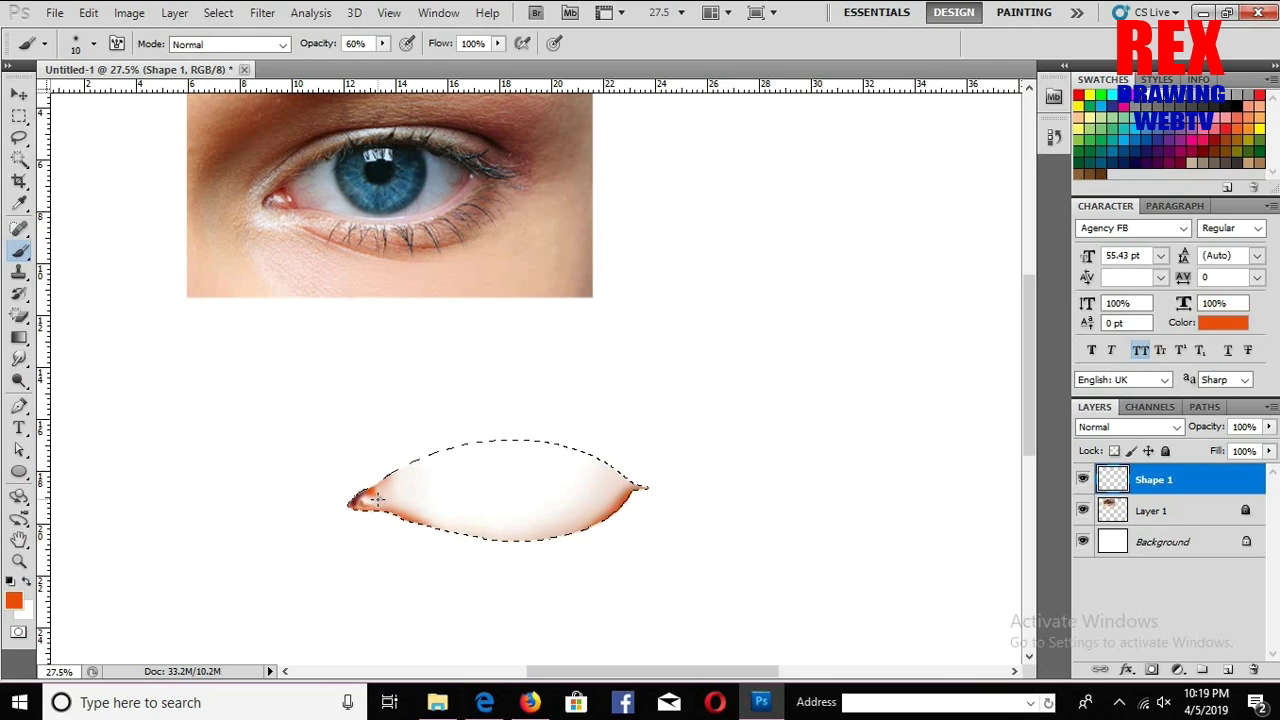
scroll(400, 443, up, 1)
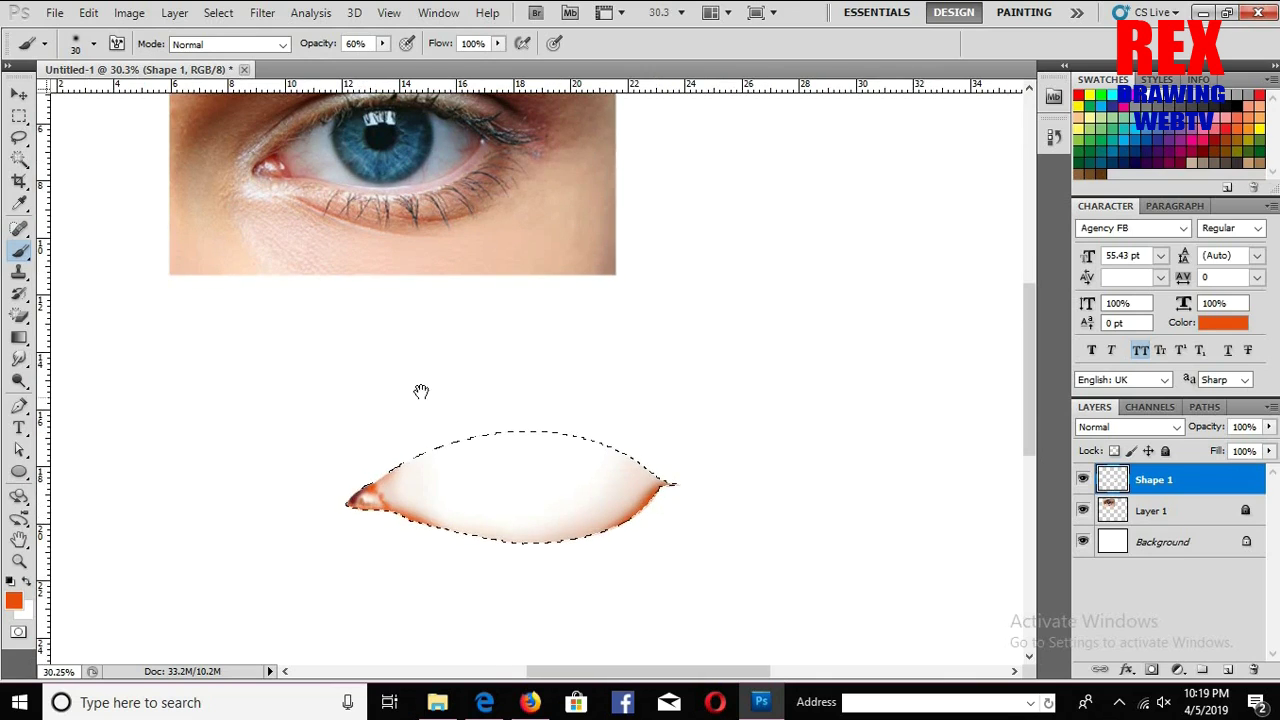
scroll(408, 477, up, 1)
scroll(400, 500, up, 1)
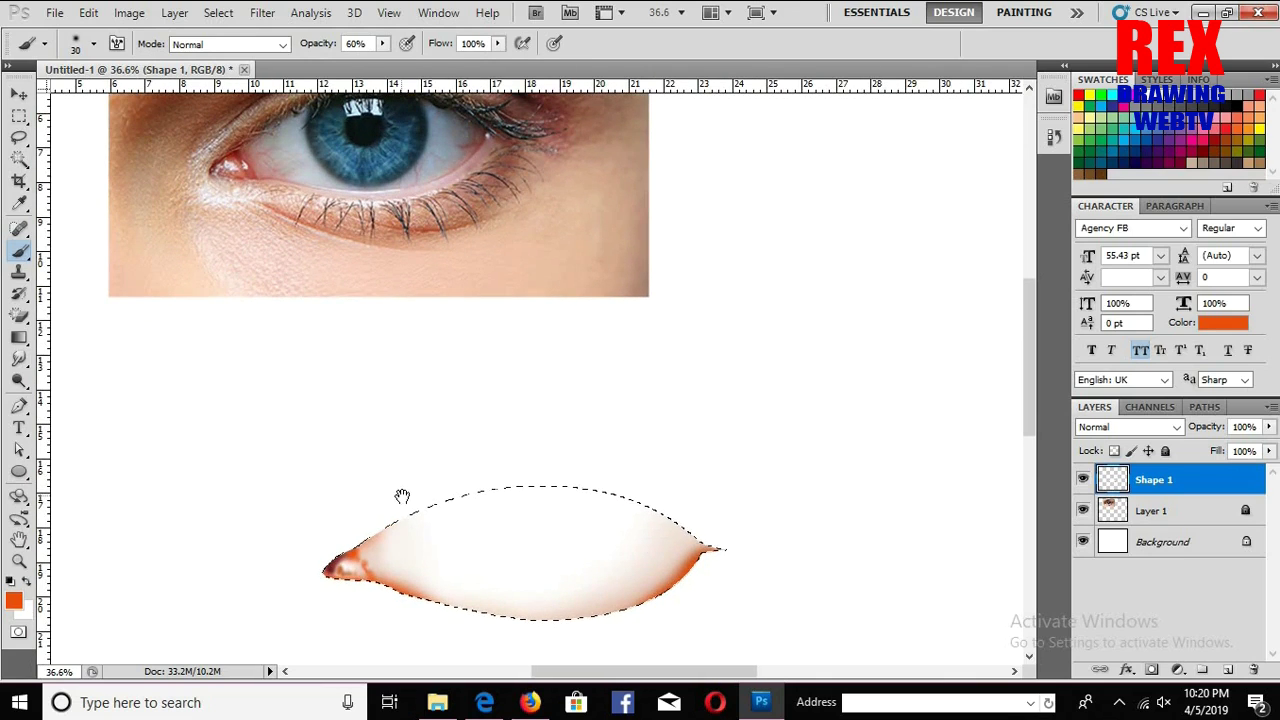
Step: Tint the centre of the eye white with a soft, very light cyan
click(13, 600)
drag(857, 342, 857, 278)
click(834, 182)
click(625, 165)
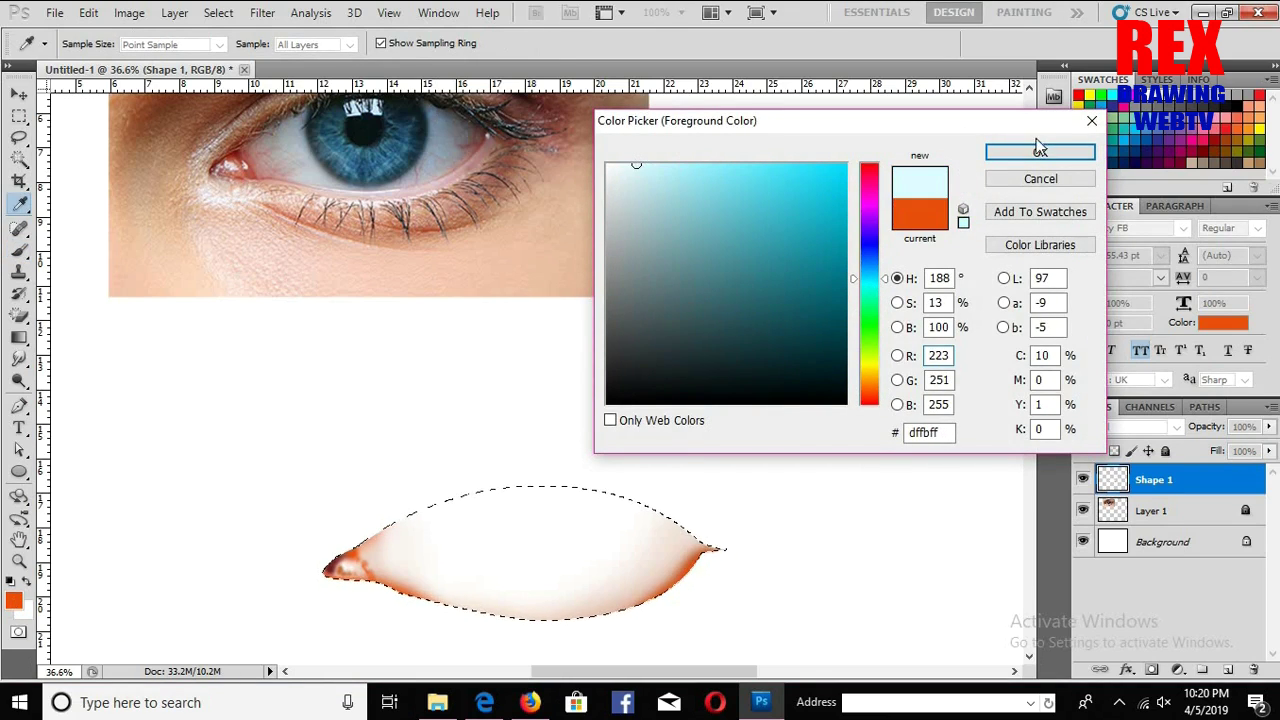
click(1040, 152)
key(b)
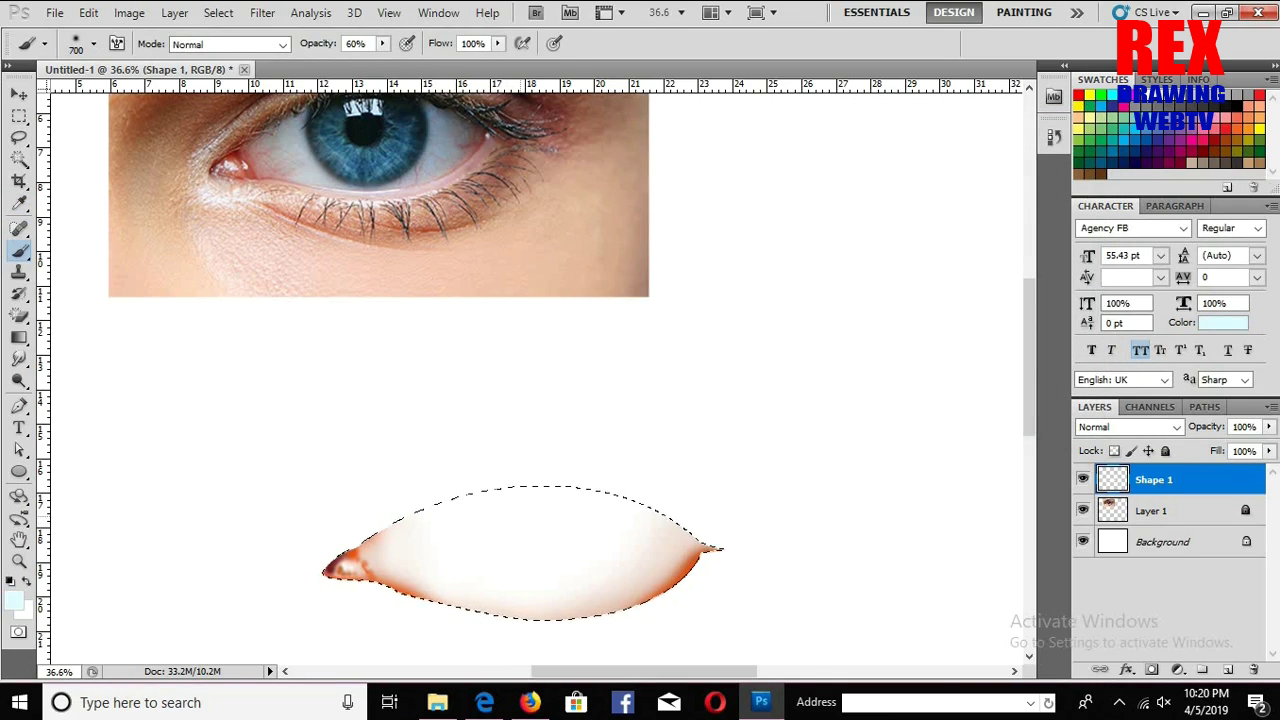
click(13, 600)
click(680, 171)
click(1040, 152)
click(533, 550)
drag(480, 545, 578, 540)
Step: Set the paint colour to light pink, then crimson, resizing the brush from 80 to 300
key(bracketleft)
key(bracketleft)
key(bracketleft)
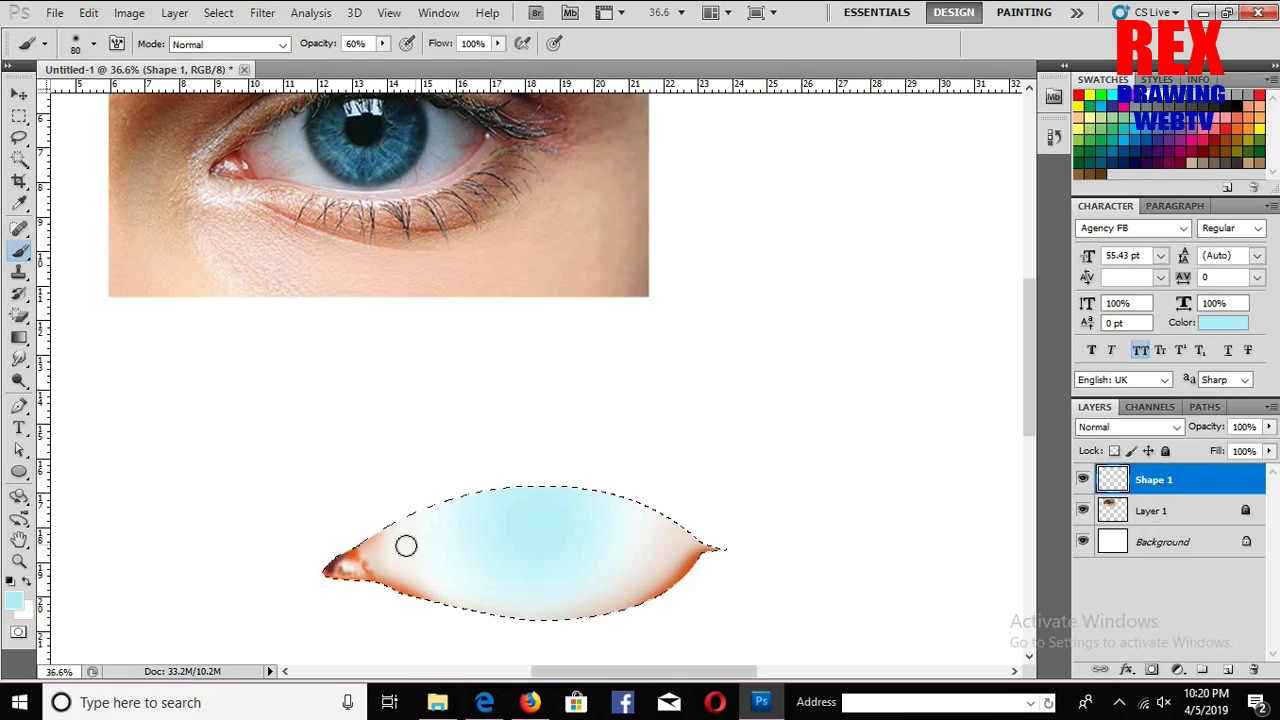
key(i)
click(14, 600)
click(643, 161)
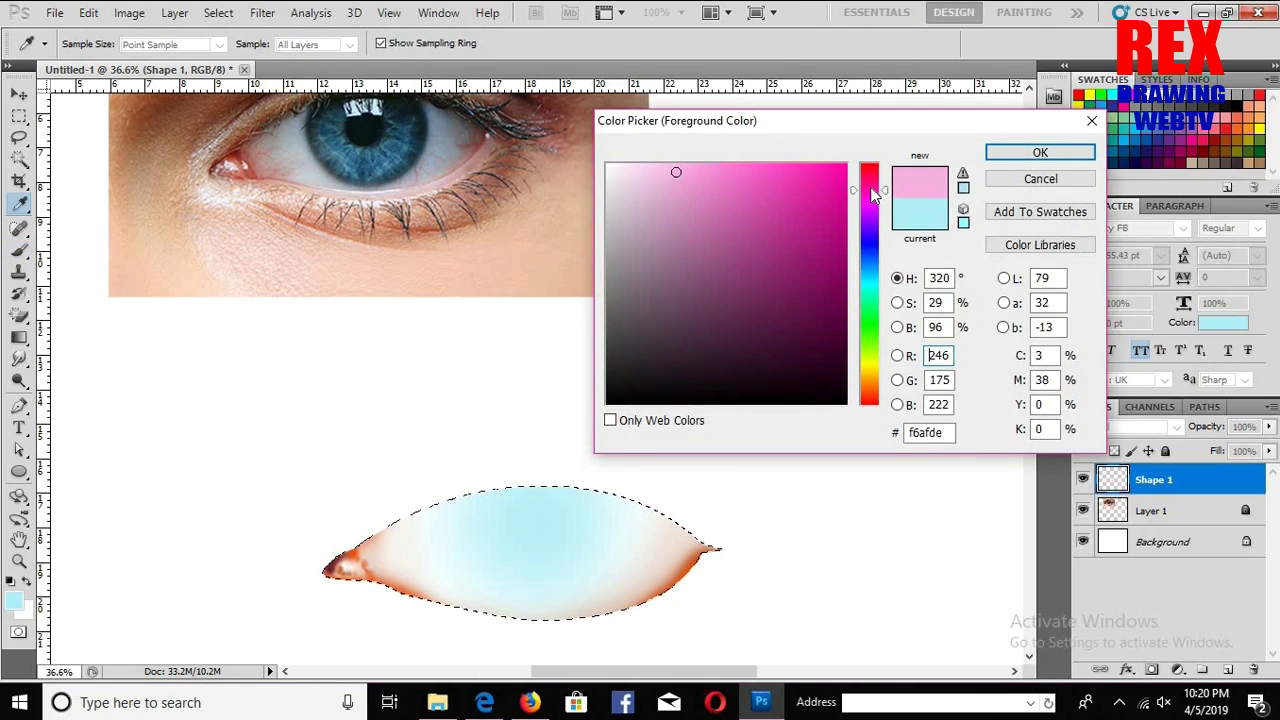
drag(643, 161, 669, 155)
click(866, 172)
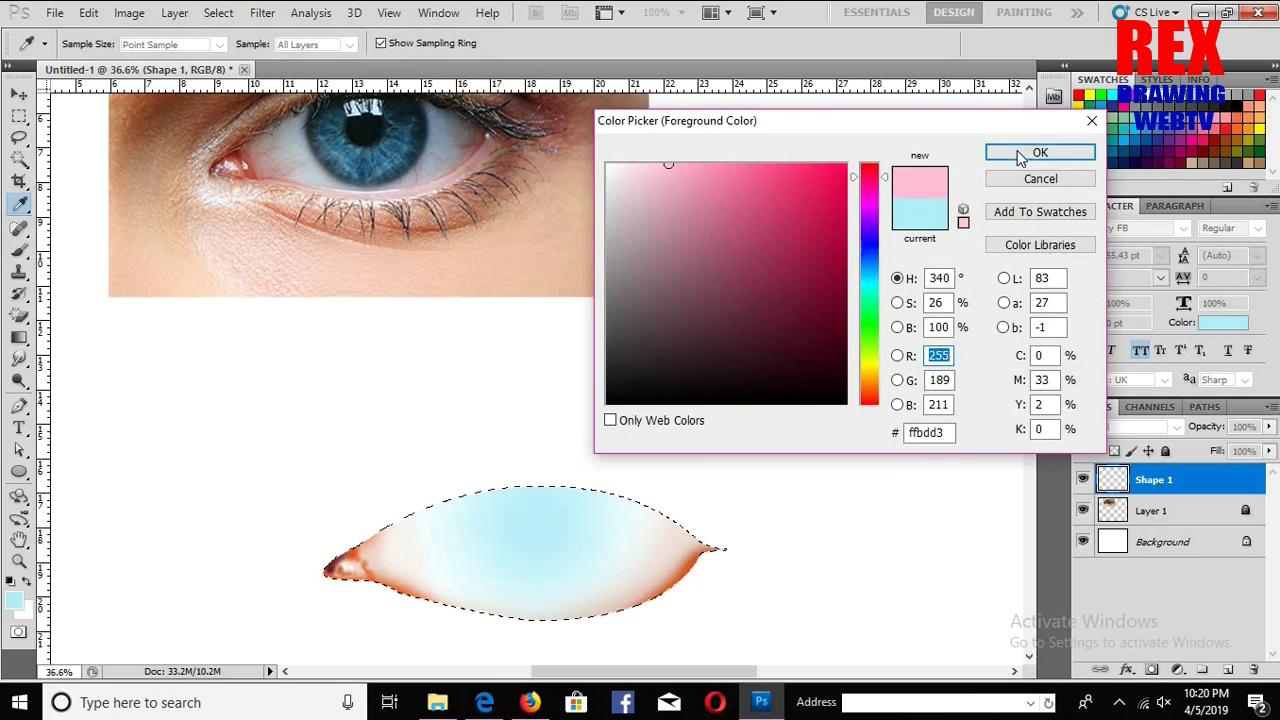
click(1040, 152)
key(bracketright)
key(bracketright)
key(bracketright)
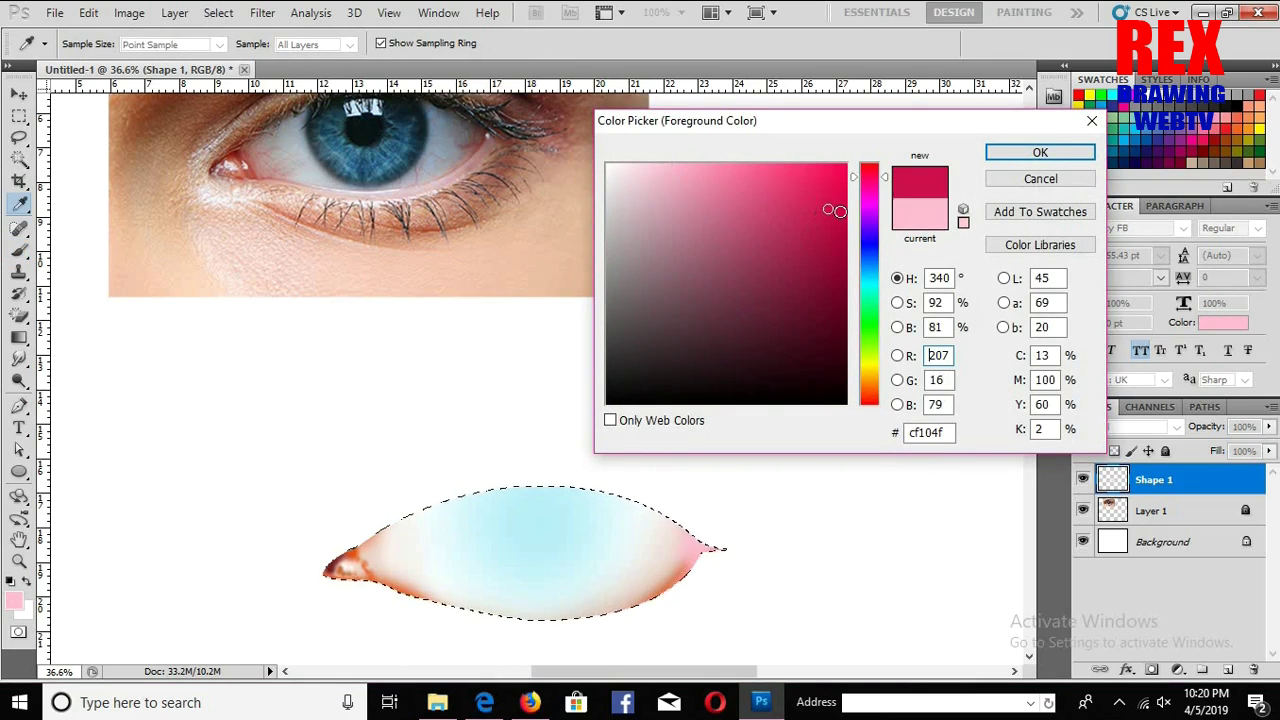
drag(869, 390, 880, 180)
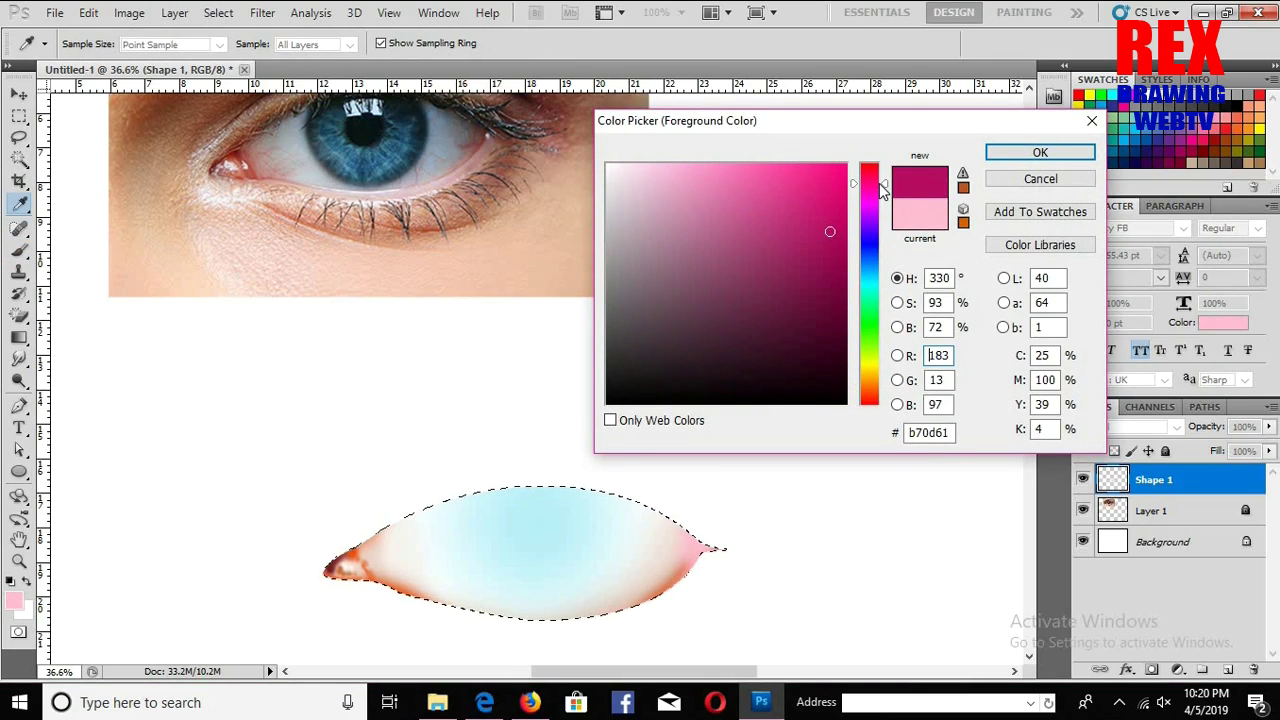
click(1040, 152)
key(b)
key(bracketright)
key(bracketright)
key(bracketright)
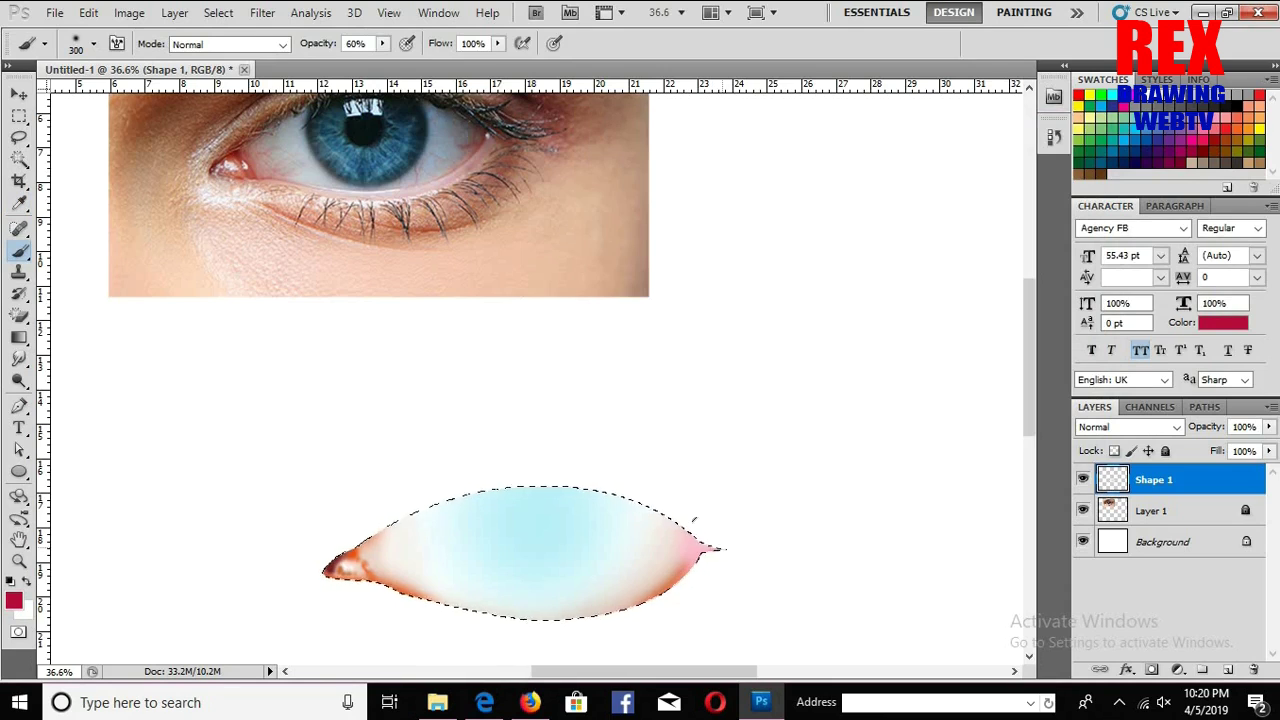
Step: Shade the eye white's right corner and upper edge with greyish lavender
click(20, 601)
drag(869, 173, 869, 248)
click(641, 191)
click(648, 222)
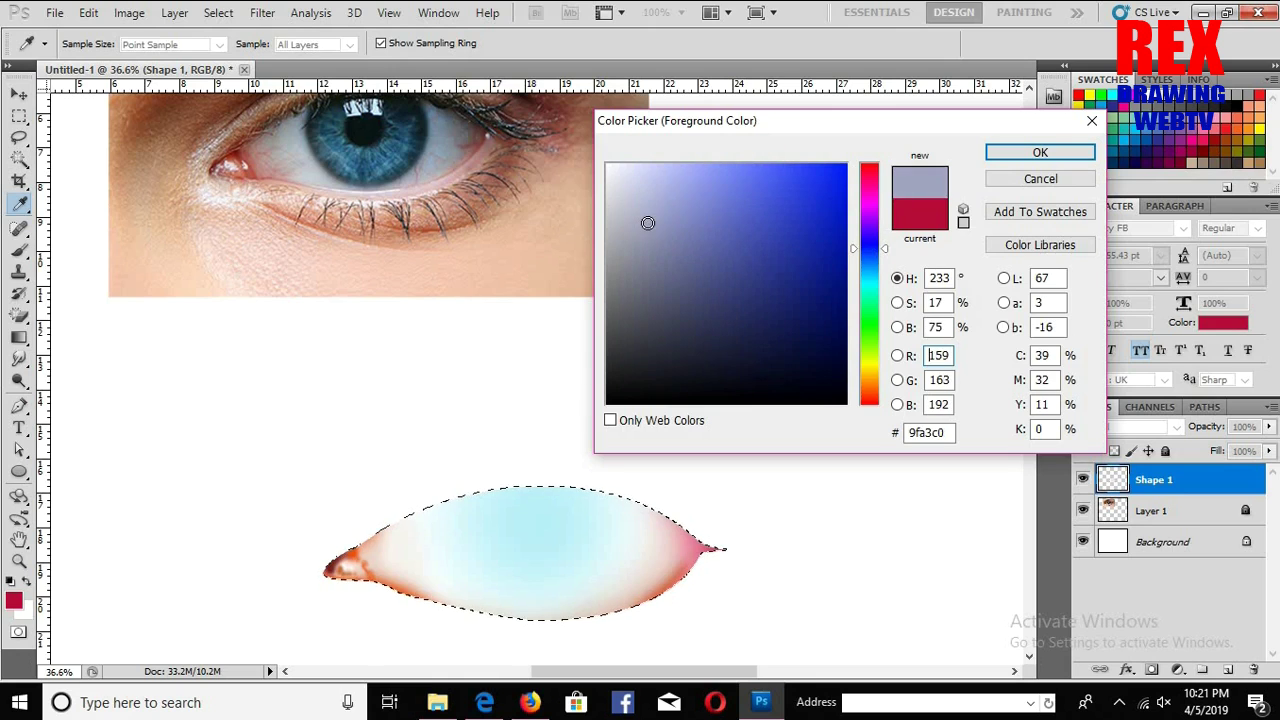
click(1040, 152)
drag(650, 467, 686, 520)
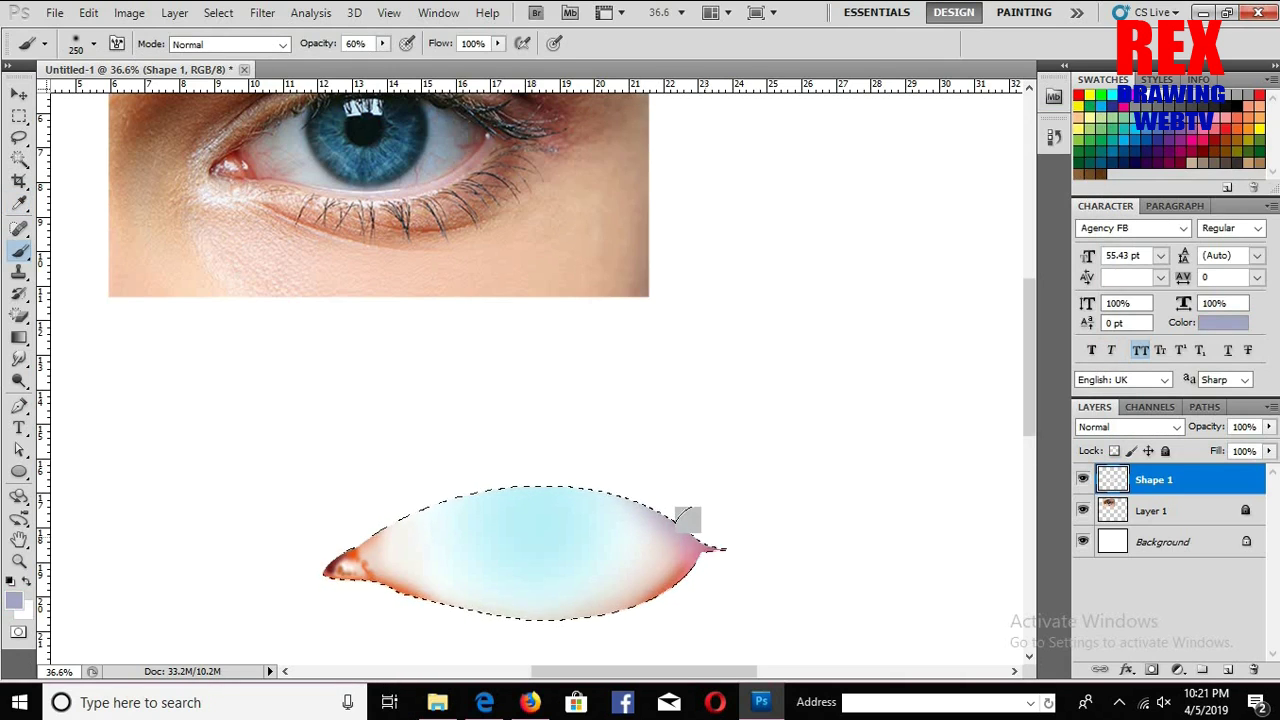
drag(380, 471, 410, 454)
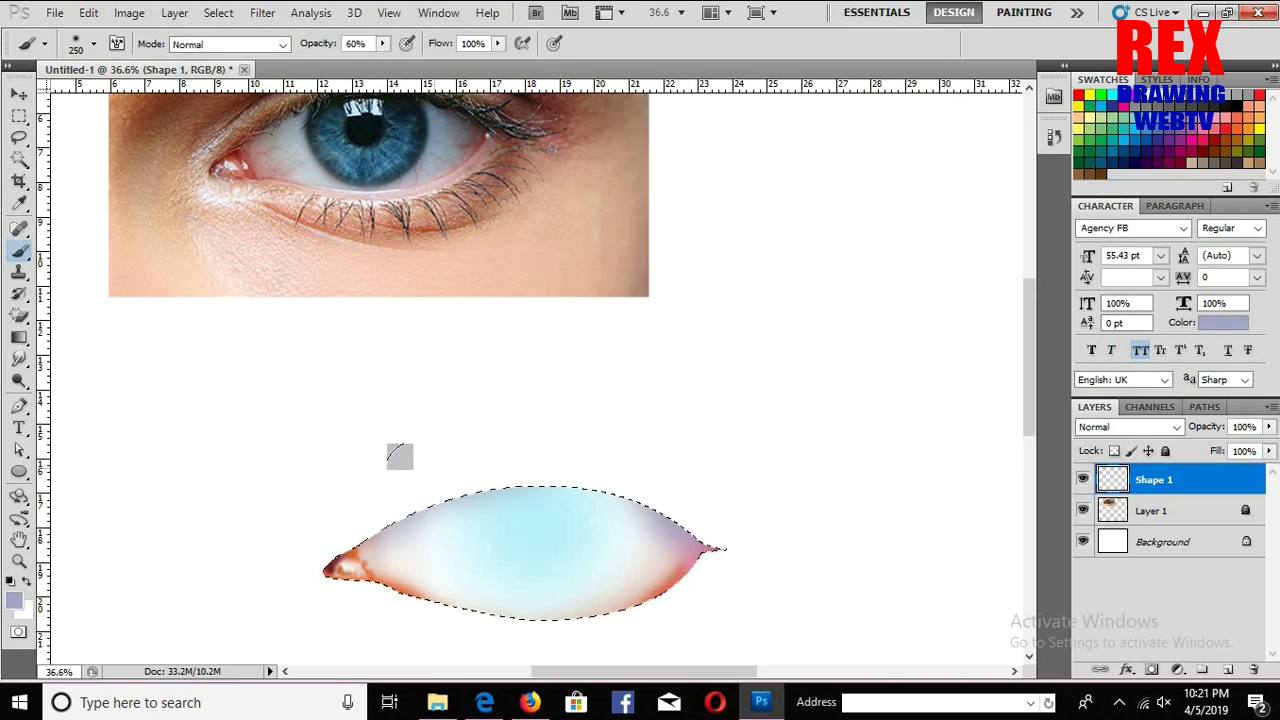
drag(587, 557, 597, 567)
key(ctrl+minus)
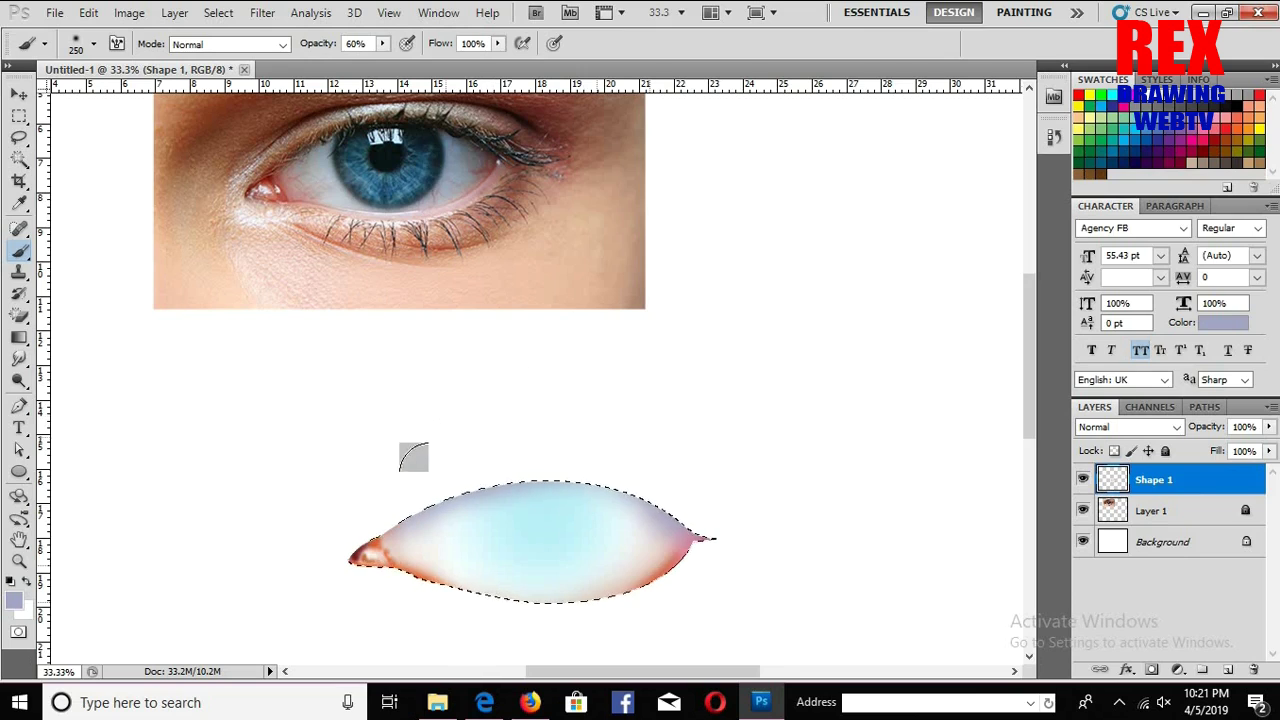
key(bracketleft)
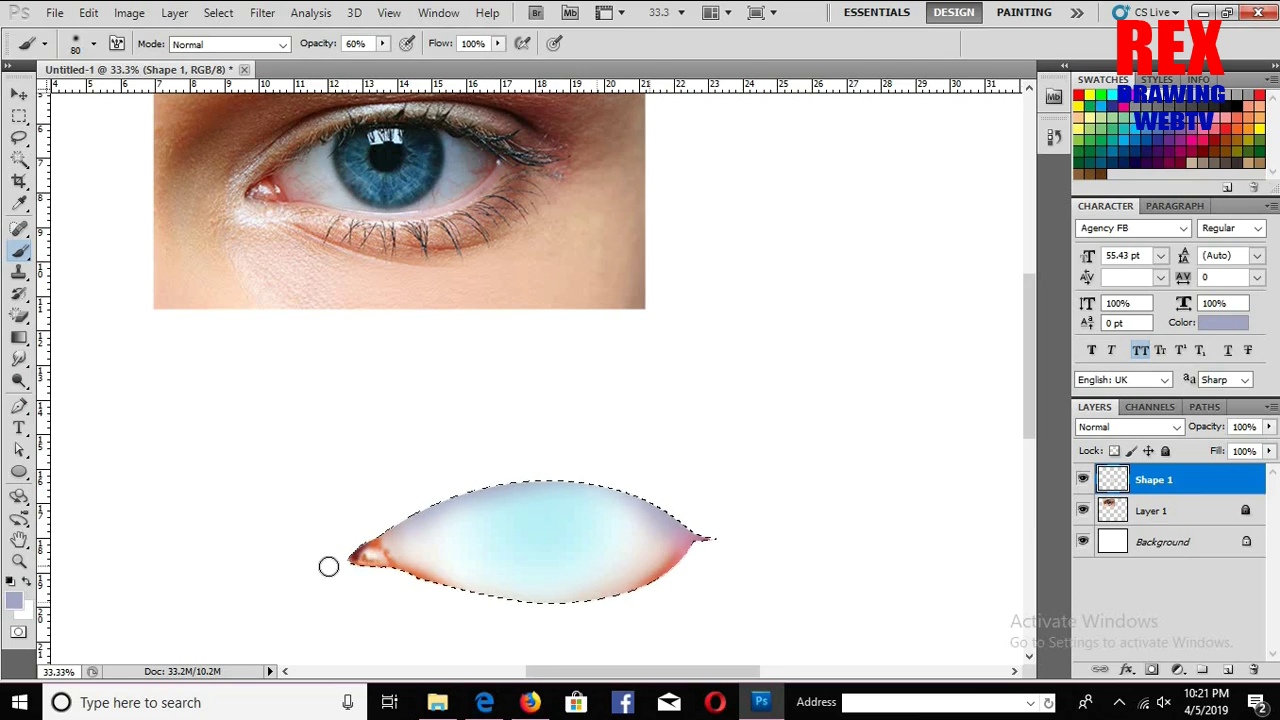
Step: Sample orange from the shape's corner as the colour for fine veins
click(16, 603)
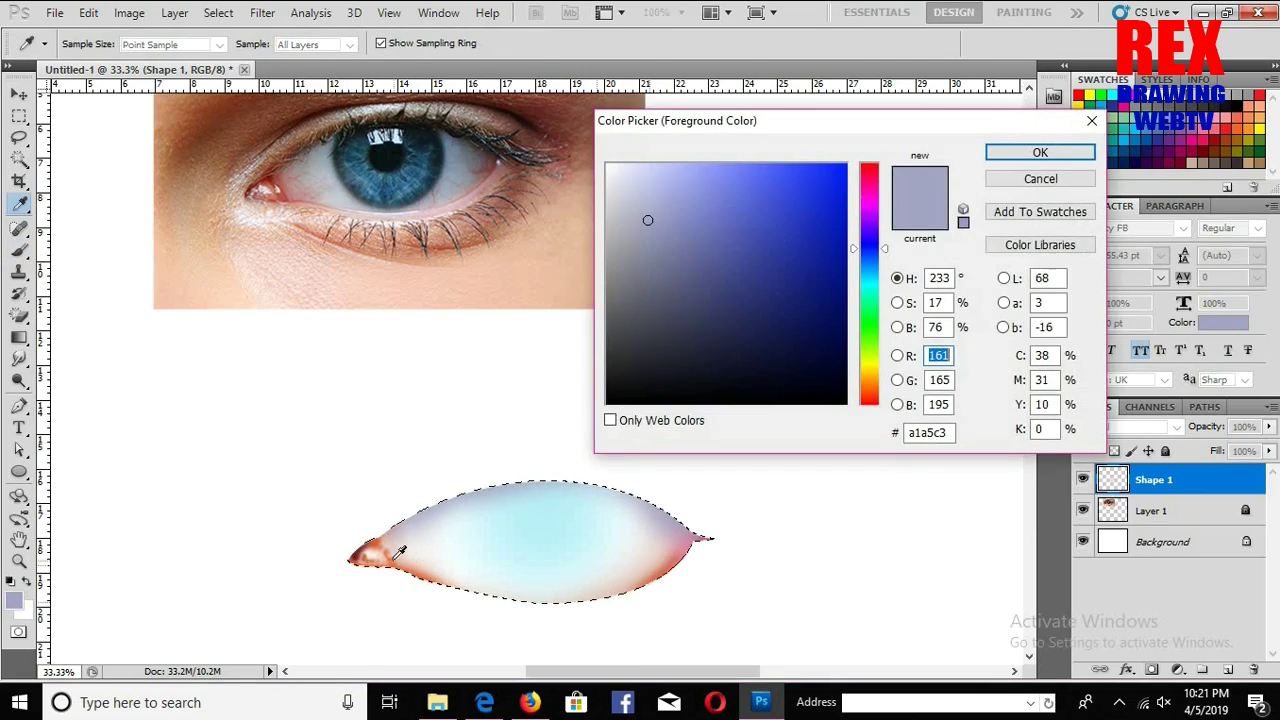
click(386, 536)
click(1040, 152)
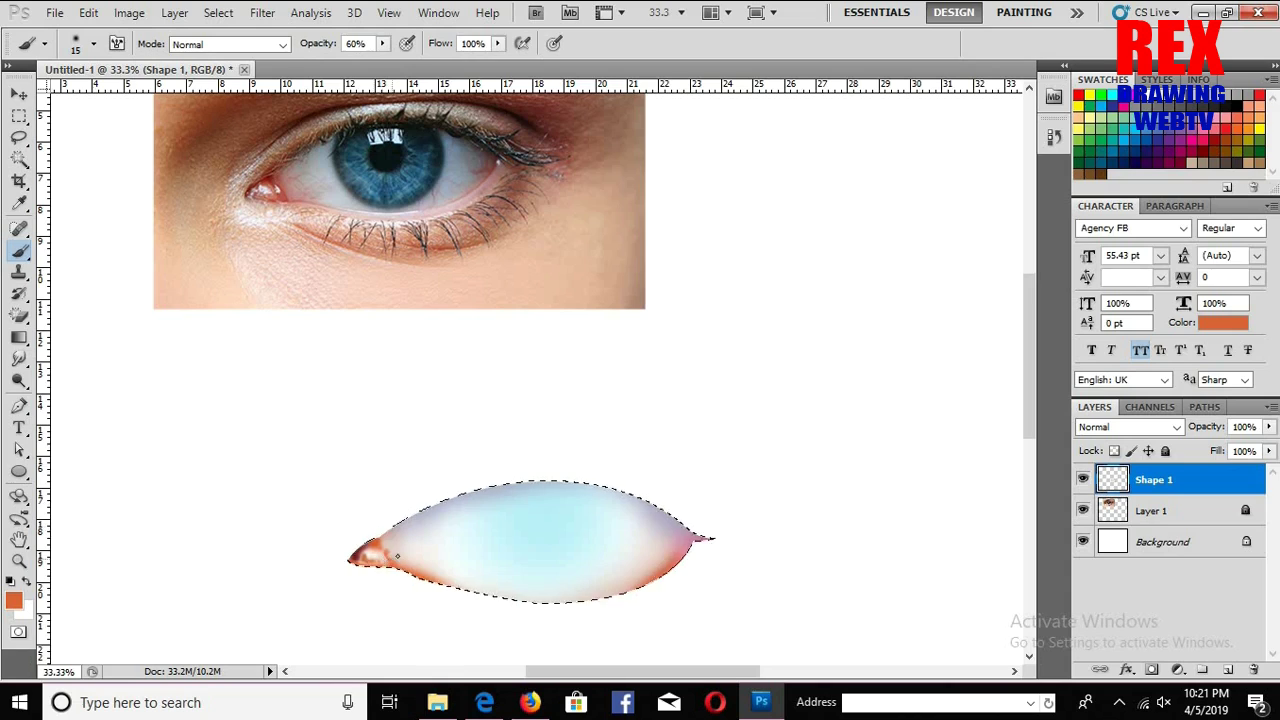
key(bracketleft)
key(bracketleft)
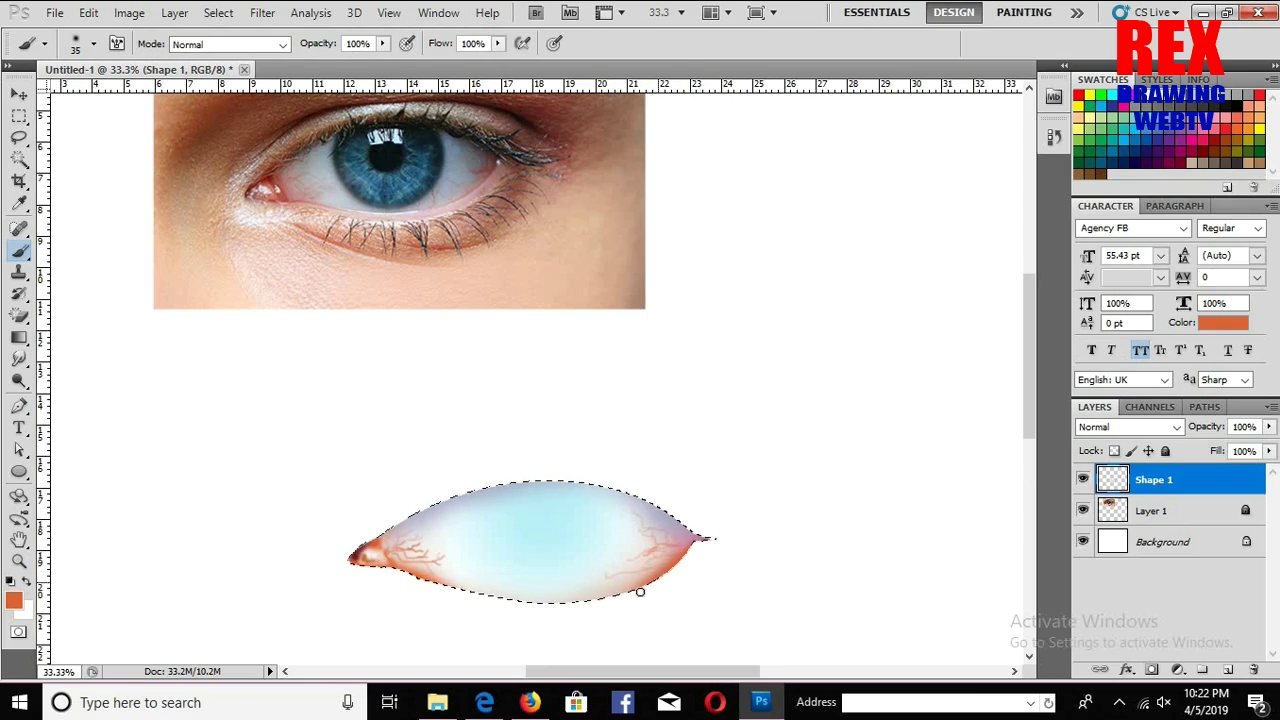
Step: Paint faint thin orange veins across the eyeball with a small brush at 20% opacity
click(13, 600)
click(1005, 150)
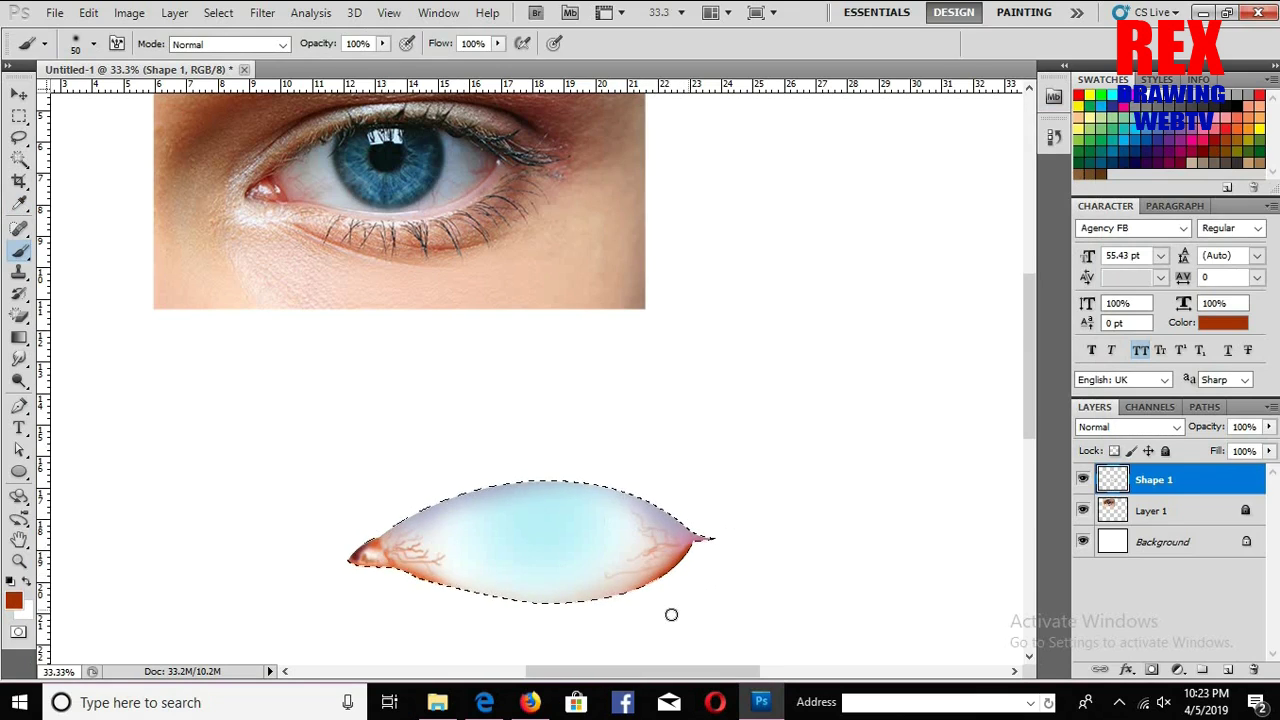
scroll(395, 535, down, 1)
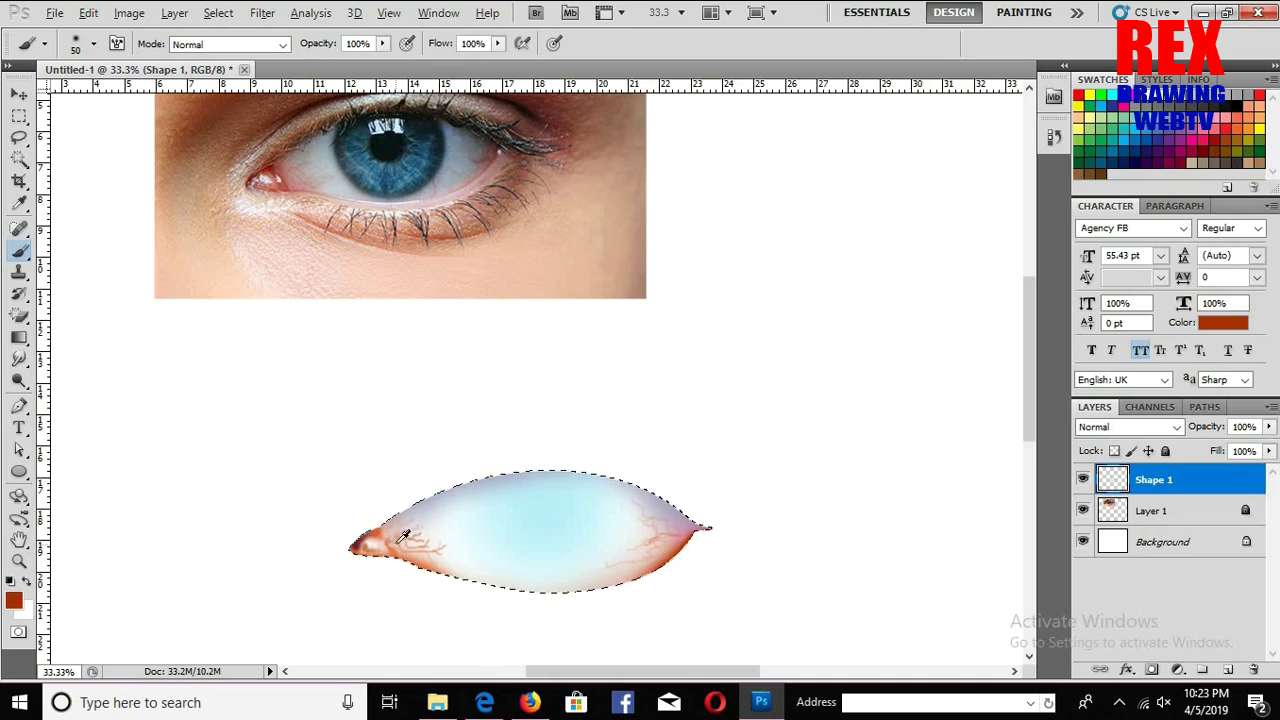
alt+click(404, 537)
key(bracketleft)
key(bracketleft)
key(bracketleft)
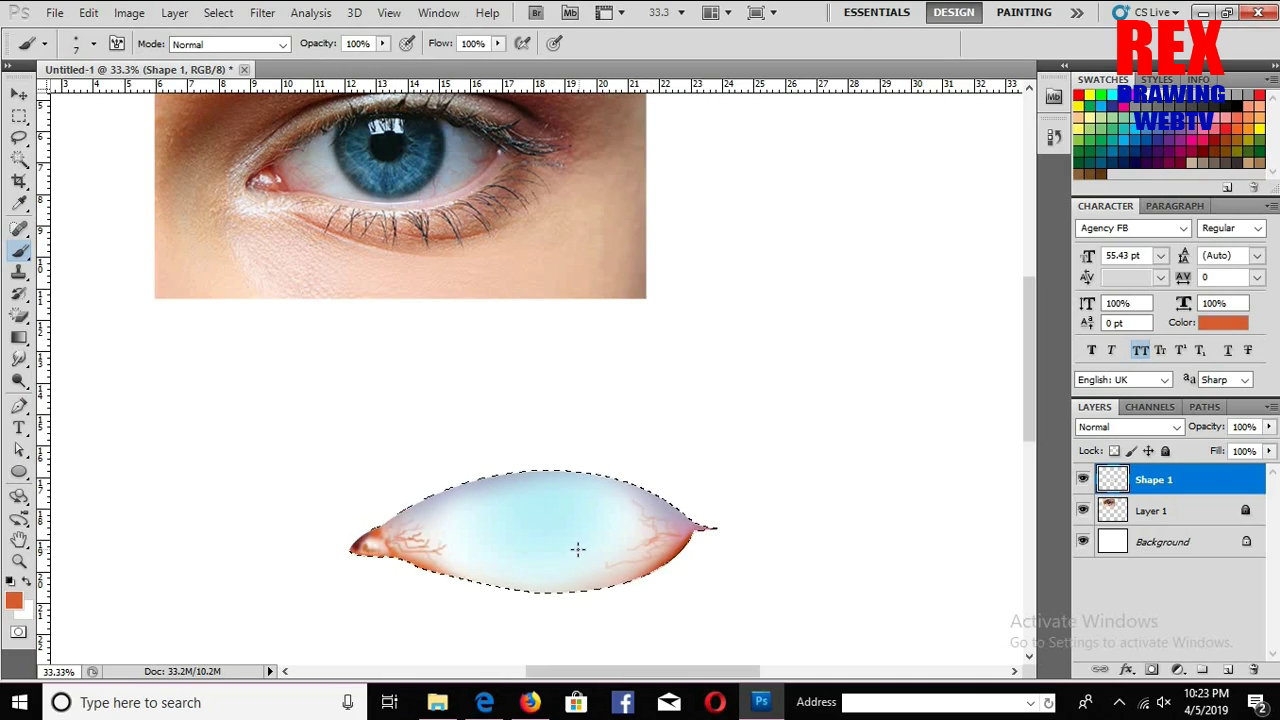
drag(382, 43, 306, 62)
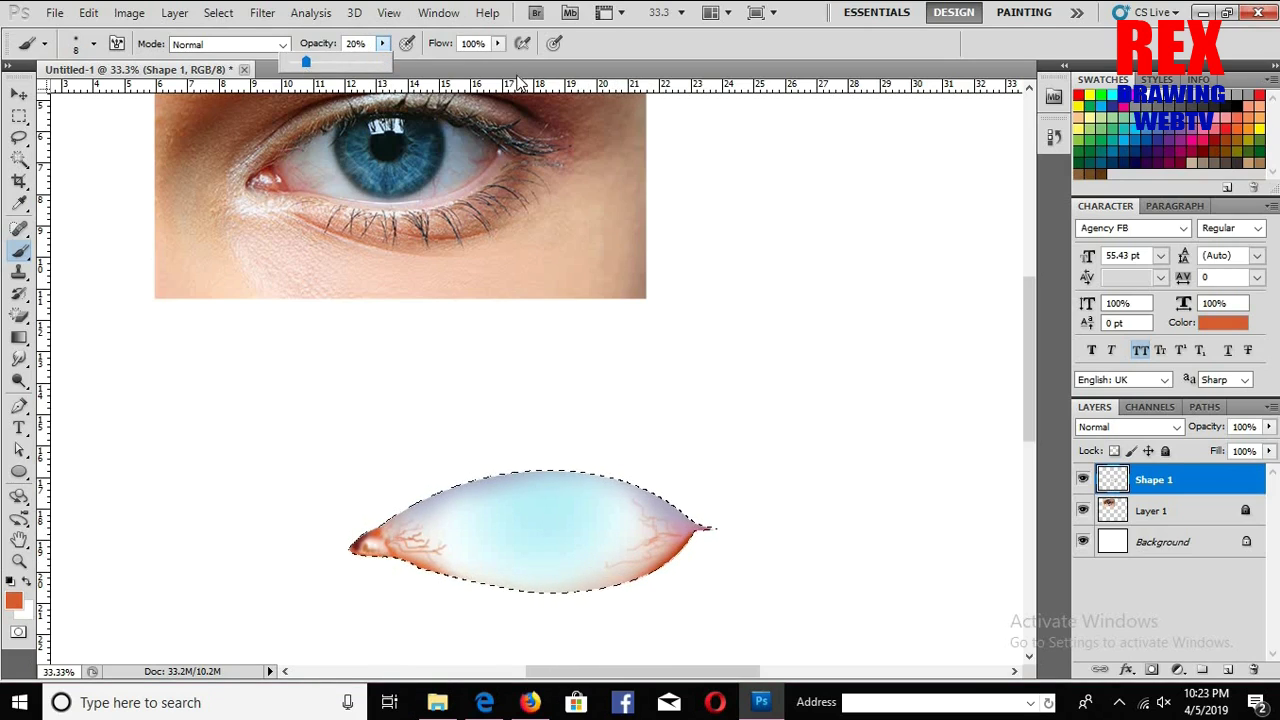
mouse_move(580, 549)
mouse_down()
mouse_move(598, 580)
mouse_move(609, 537)
mouse_move(591, 498)
mouse_up()
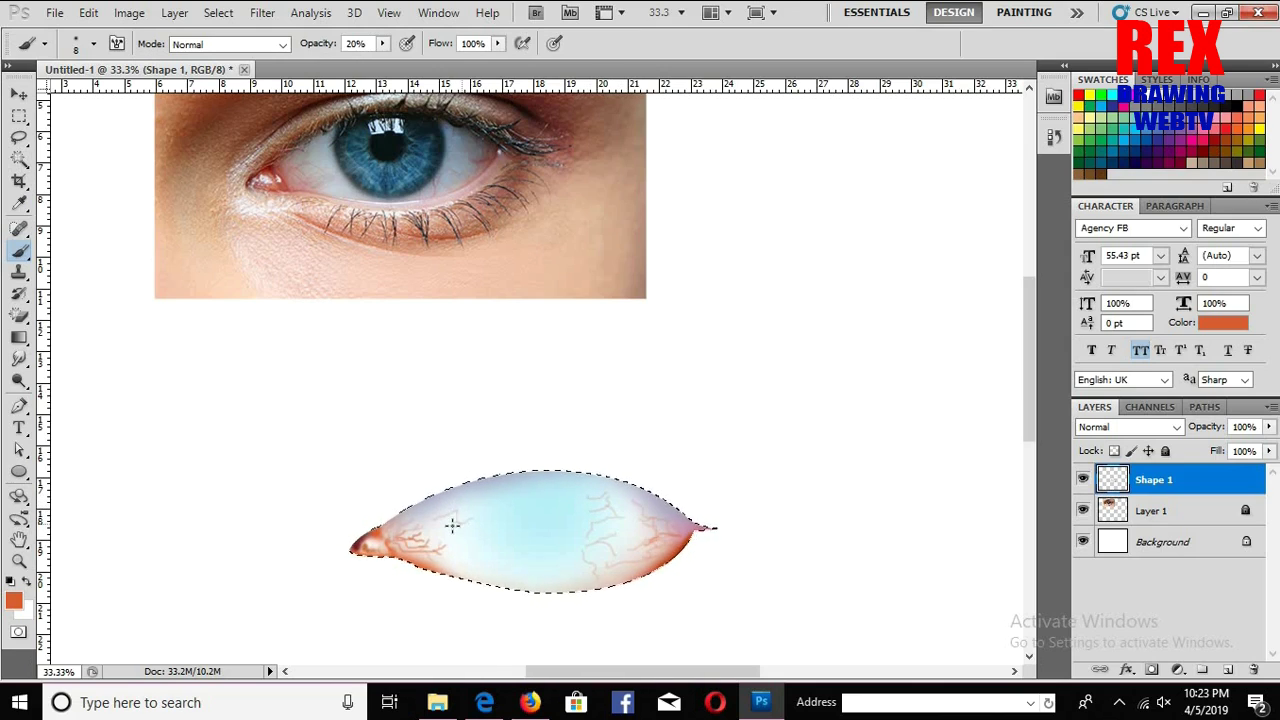
drag(451, 522, 443, 556)
Step: Narrow the eyeball shape slightly and move it to the right of the photo
key(ctrl+d)
key(v)
drag(571, 523, 583, 385)
scroll(636, 552, up, 3)
key(ctrl+t)
drag(701, 527, 677, 527)
key(Return)
drag(591, 558, 601, 533)
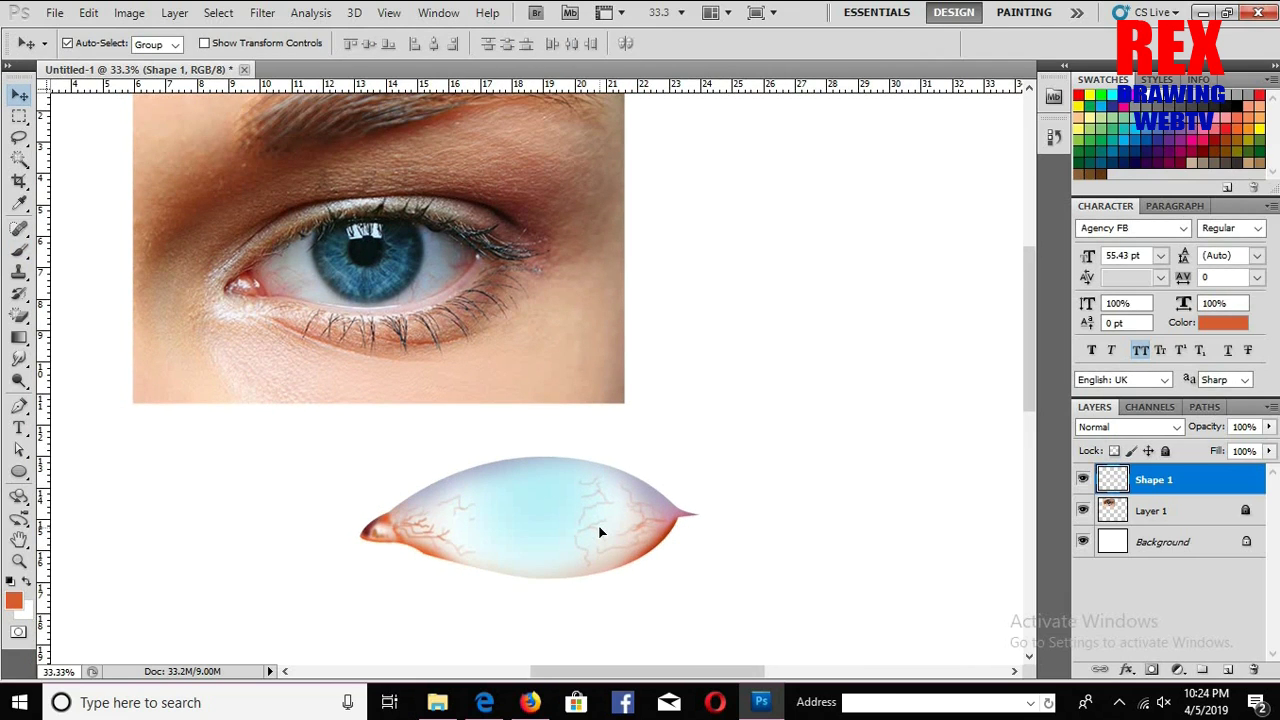
scroll(605, 535, down, 2)
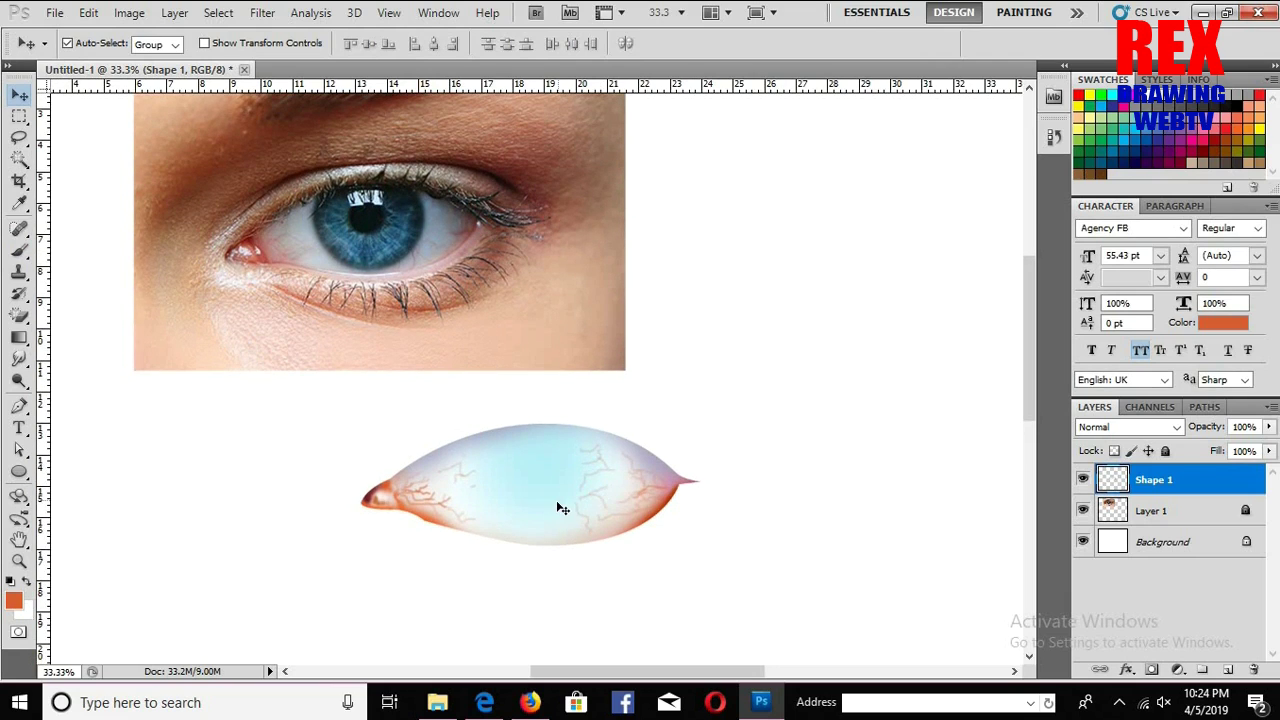
mouse_move(552, 511)
mouse_down()
mouse_move(614, 380)
mouse_move(697, 329)
mouse_move(757, 349)
mouse_up()
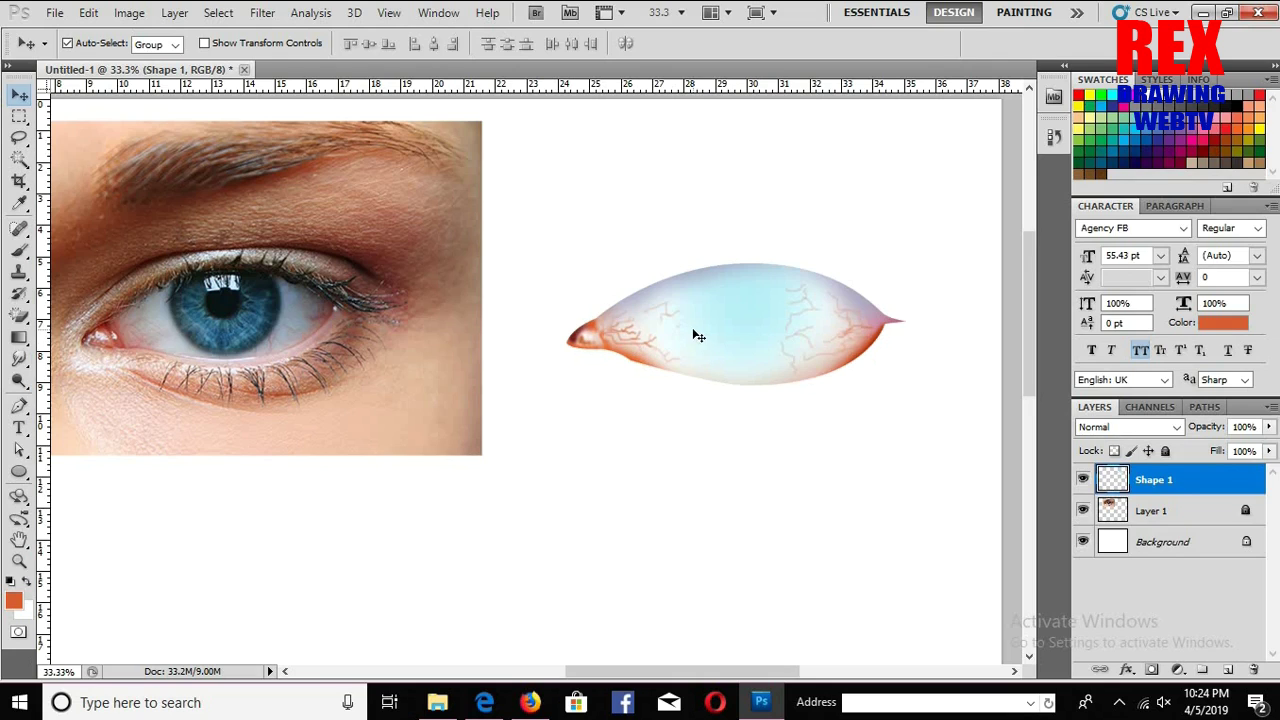
Step: Add Layer 2 and draw a circular selection on the eyeball for the iris
key(ctrl+shift+n)
click(796, 220)
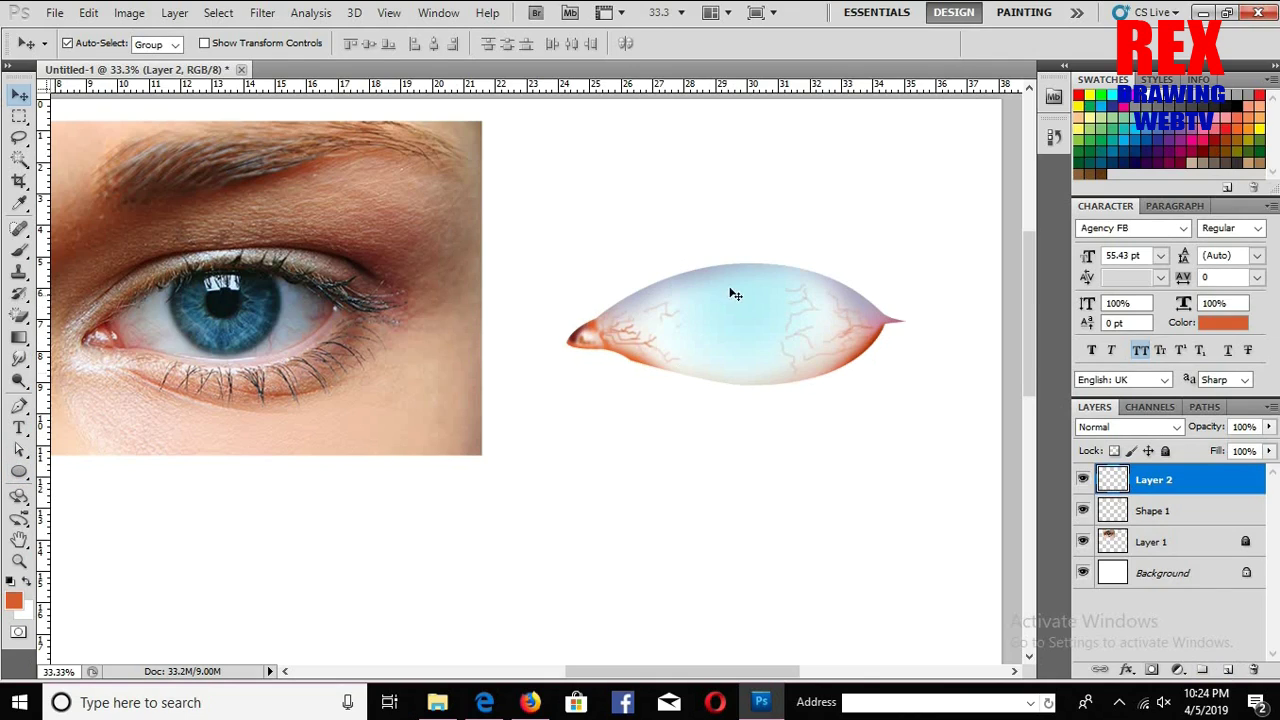
key(b)
drag(19, 116, 90, 134)
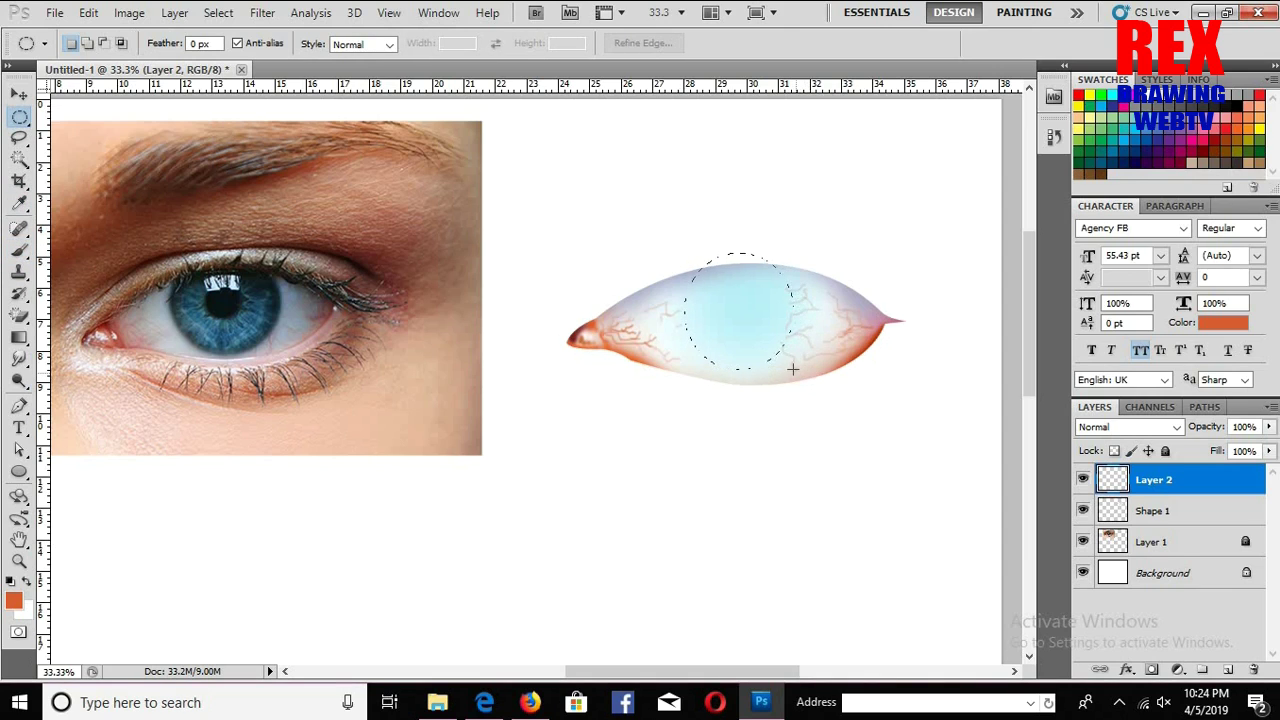
drag(804, 366, 796, 372)
Step: Resize the circular selection with Transform Selection to fit the eye's height
right_click(767, 340)
click(847, 572)
mouse_move(797, 368)
mouse_down()
mouse_move(789, 353)
mouse_move(740, 366)
mouse_up()
drag(789, 310, 794, 310)
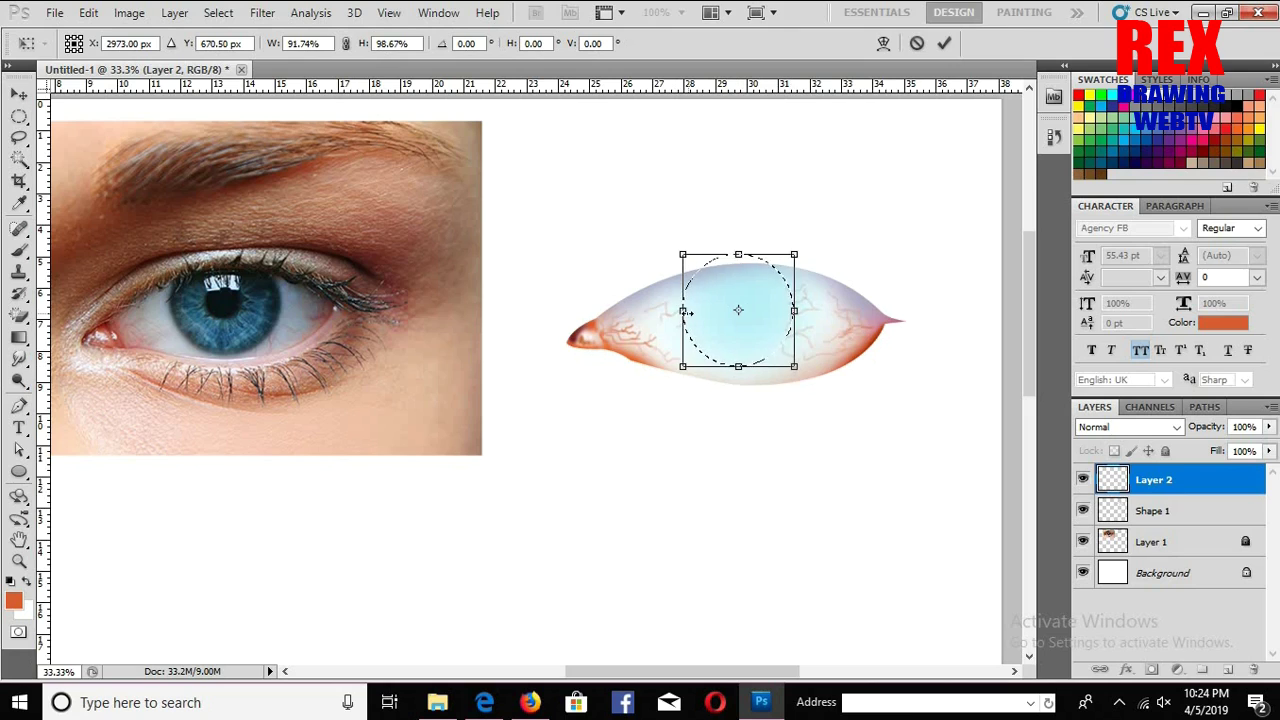
drag(684, 312, 677, 311)
drag(740, 247, 738, 237)
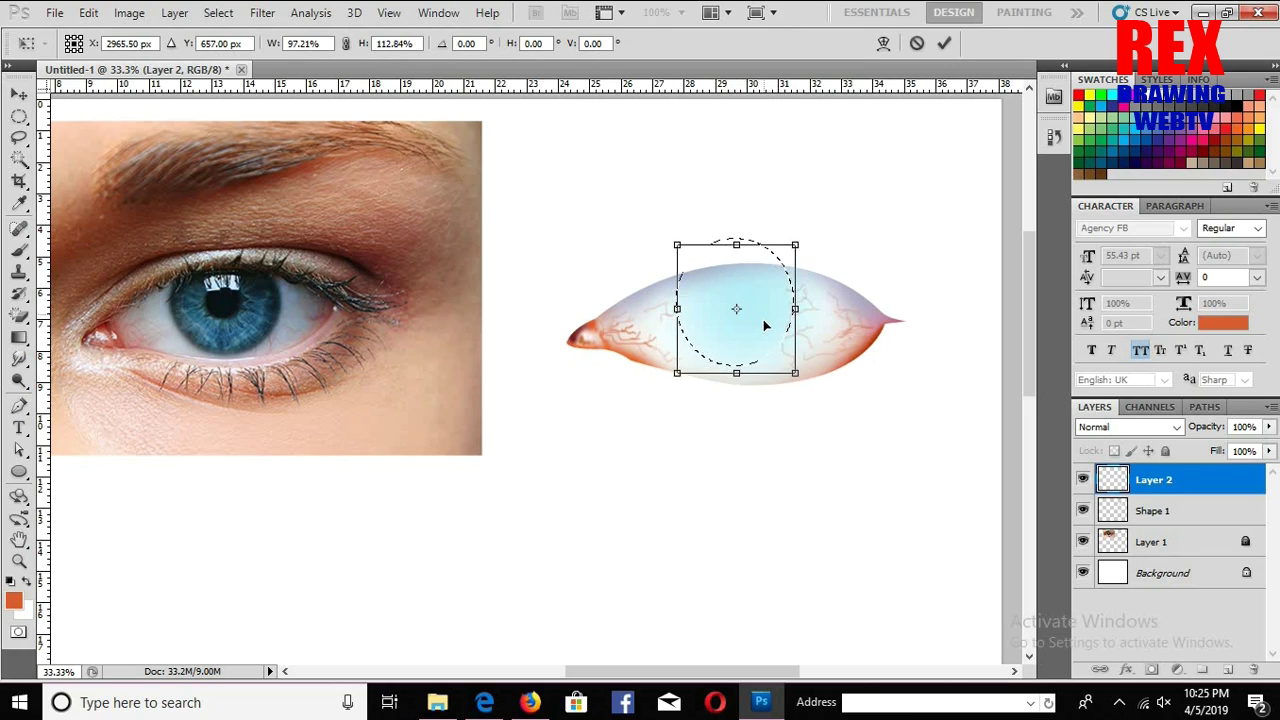
key(Return)
key(b)
key(bracketright)
key(bracketright)
key(bracketright)
key(bracketright)
key(bracketright)
key(bracketright)
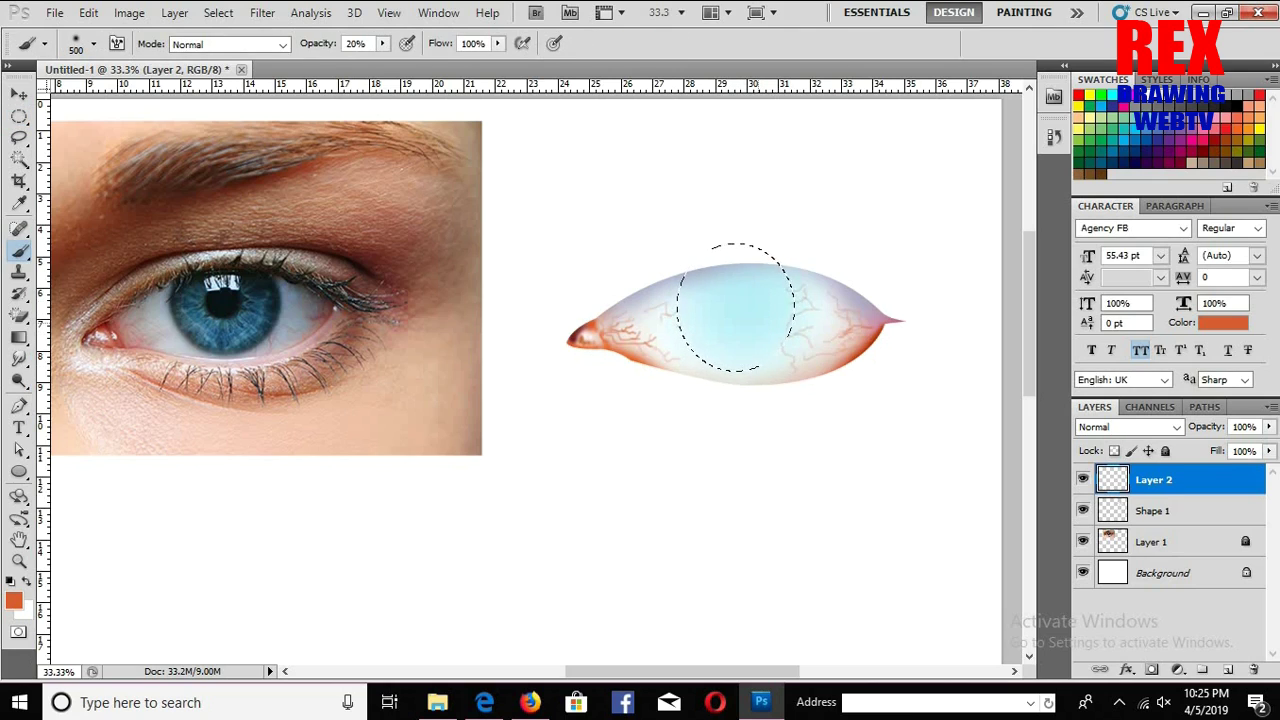
Step: Fill the circular selection with medium blue using a 700-pixel brush
click(13, 599)
click(869, 280)
click(782, 240)
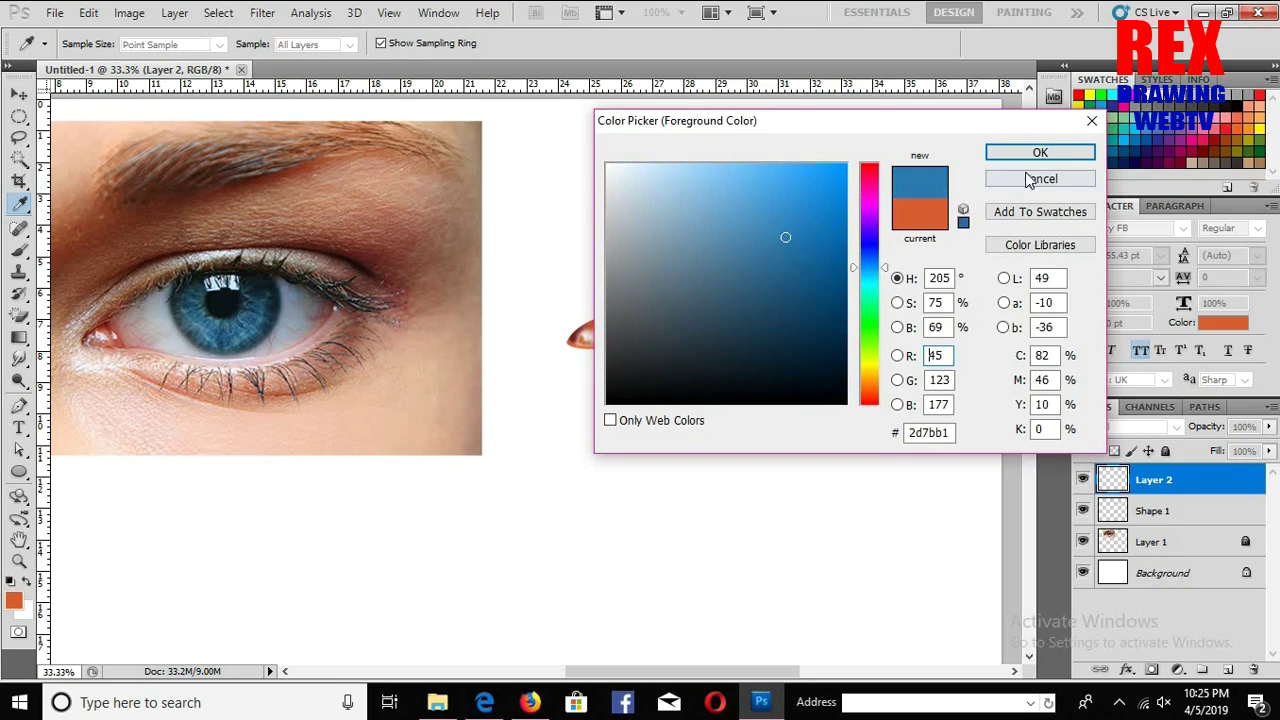
click(1040, 149)
key(bracketright)
key(bracketright)
key(bracketright)
mouse_move(728, 289)
mouse_down()
mouse_move(740, 310)
mouse_move(735, 300)
mouse_up()
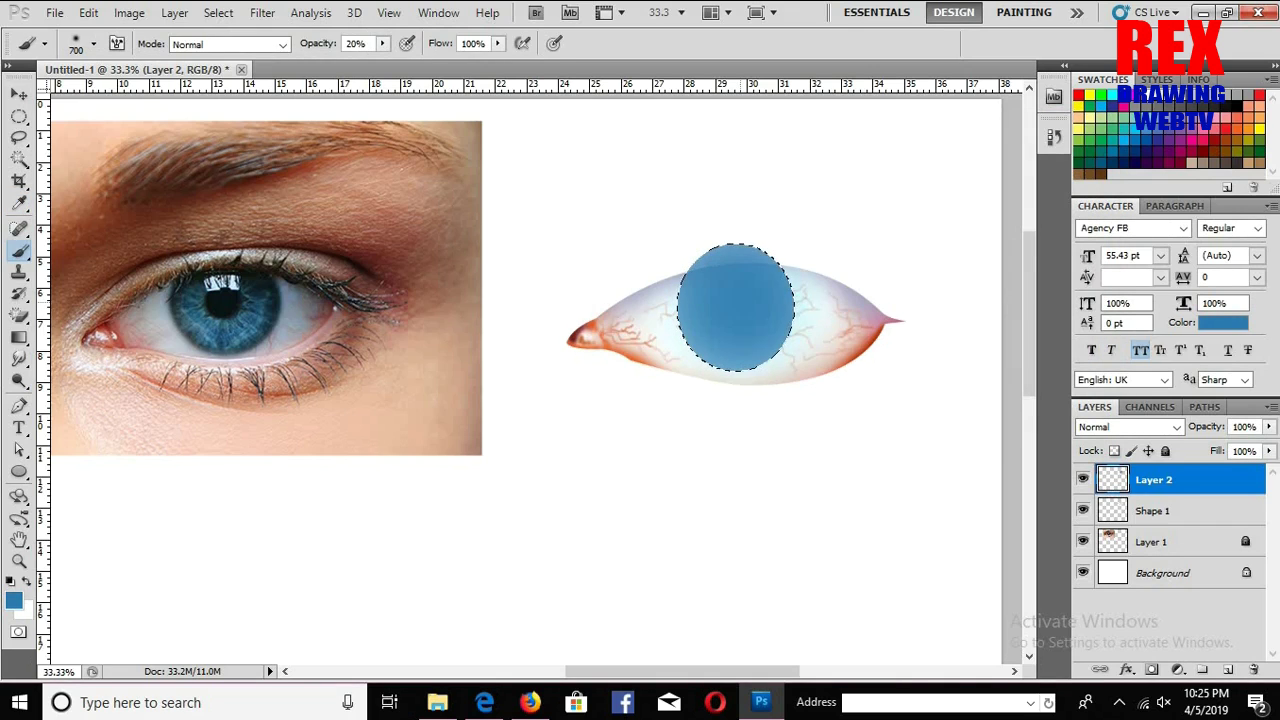
Step: Darken the iris rim and top with a dark blue-grey at brush size 150
click(13, 601)
click(689, 197)
click(1040, 149)
key(bracketleft)
key(bracketleft)
key(bracketleft)
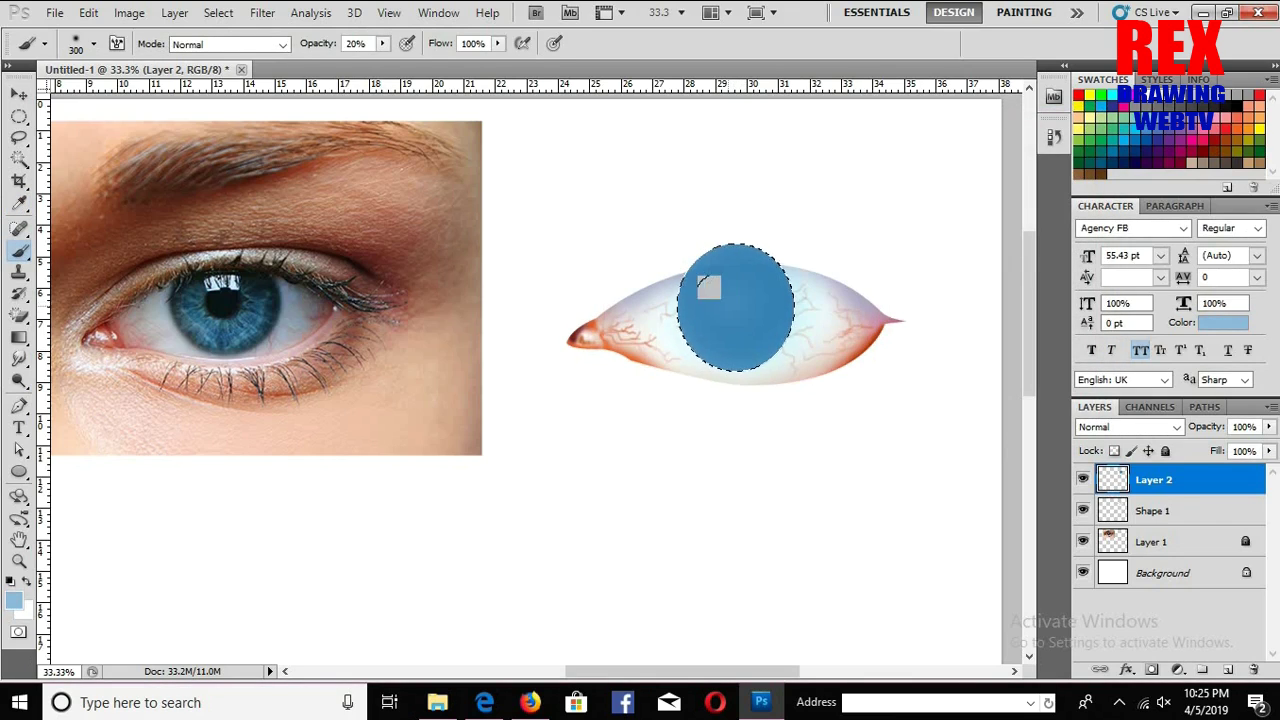
key(bracketleft)
key(bracketleft)
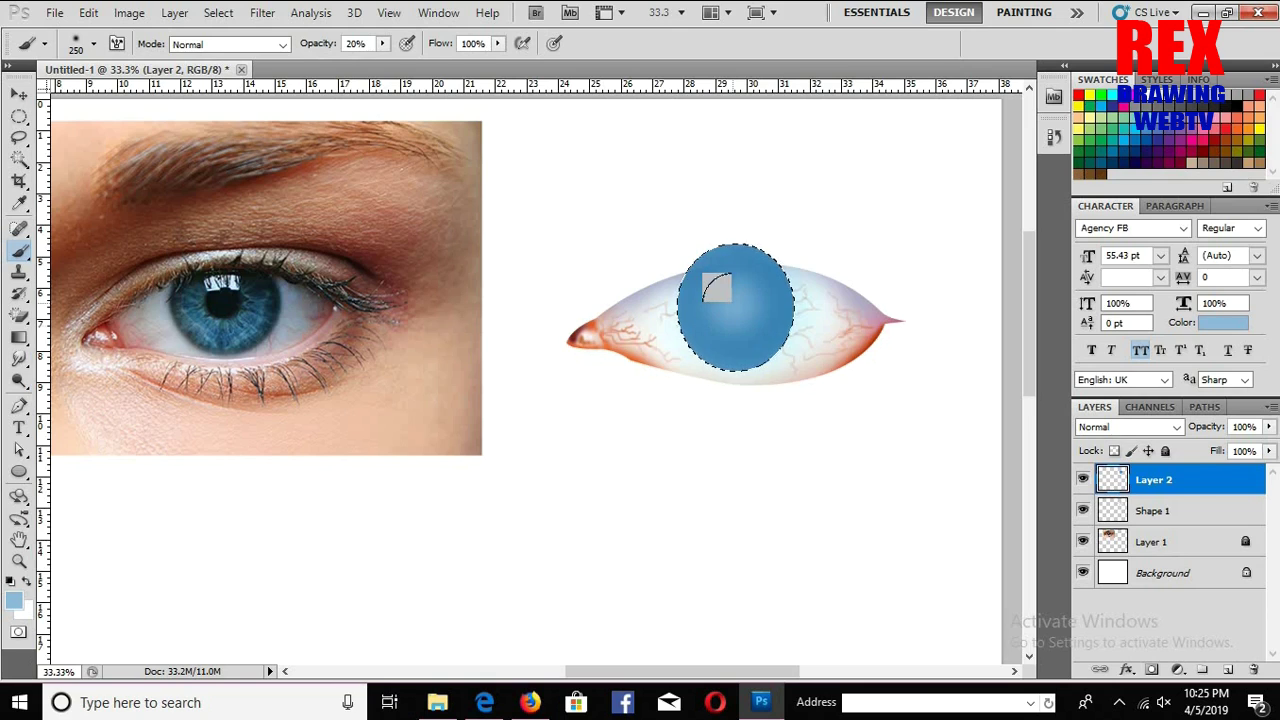
click(14, 601)
click(664, 326)
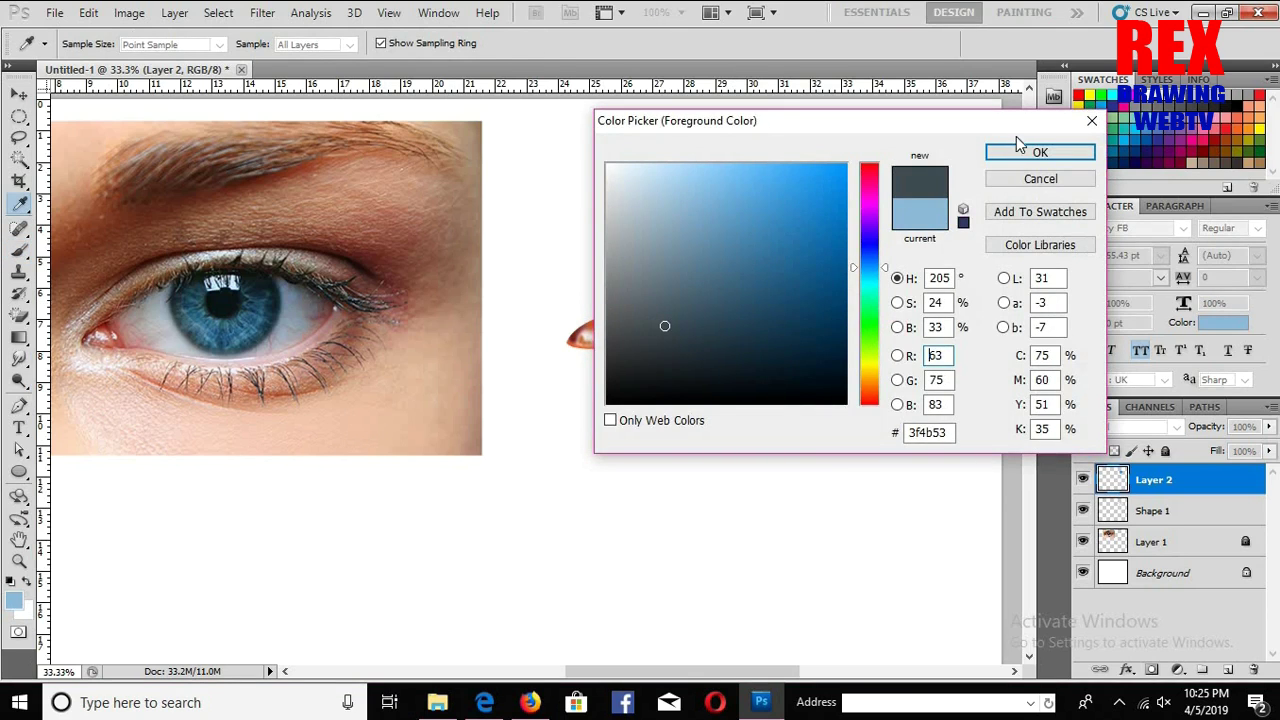
click(1030, 151)
key(bracketleft)
key(bracketleft)
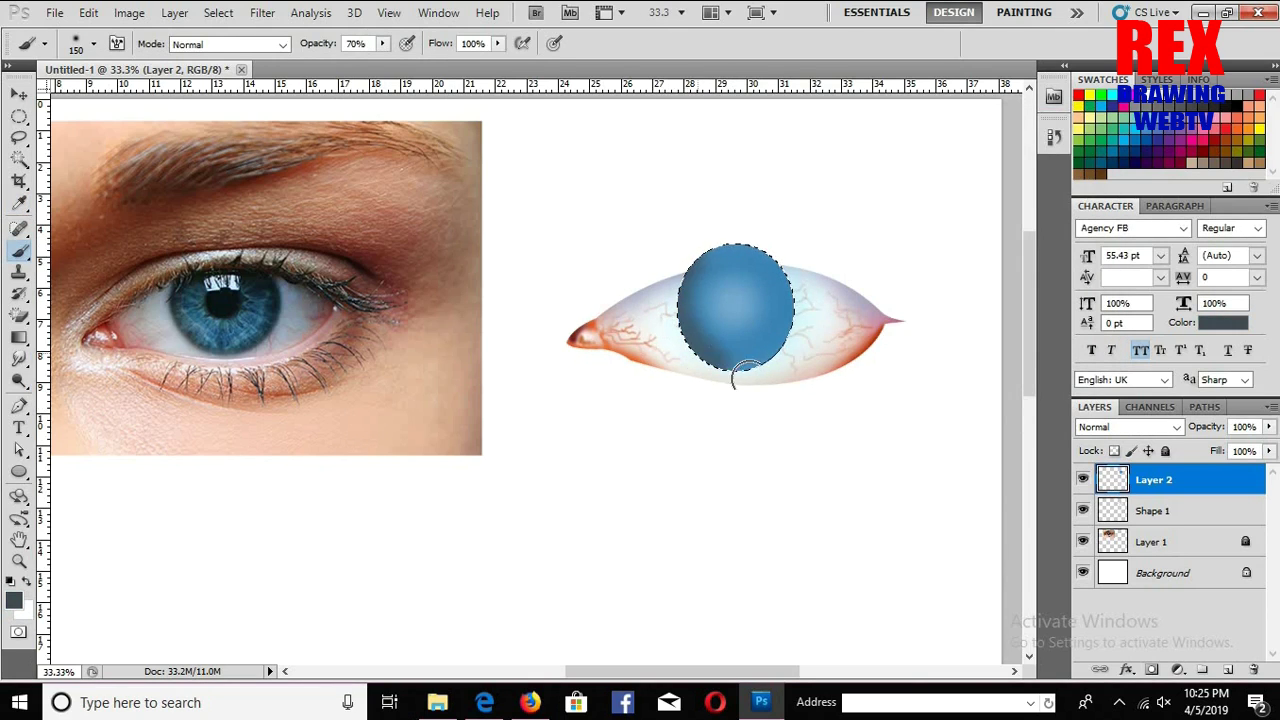
mouse_move(686, 301)
mouse_down()
mouse_move(674, 334)
mouse_move(794, 277)
mouse_move(766, 366)
mouse_move(708, 387)
mouse_up()
drag(669, 257, 771, 240)
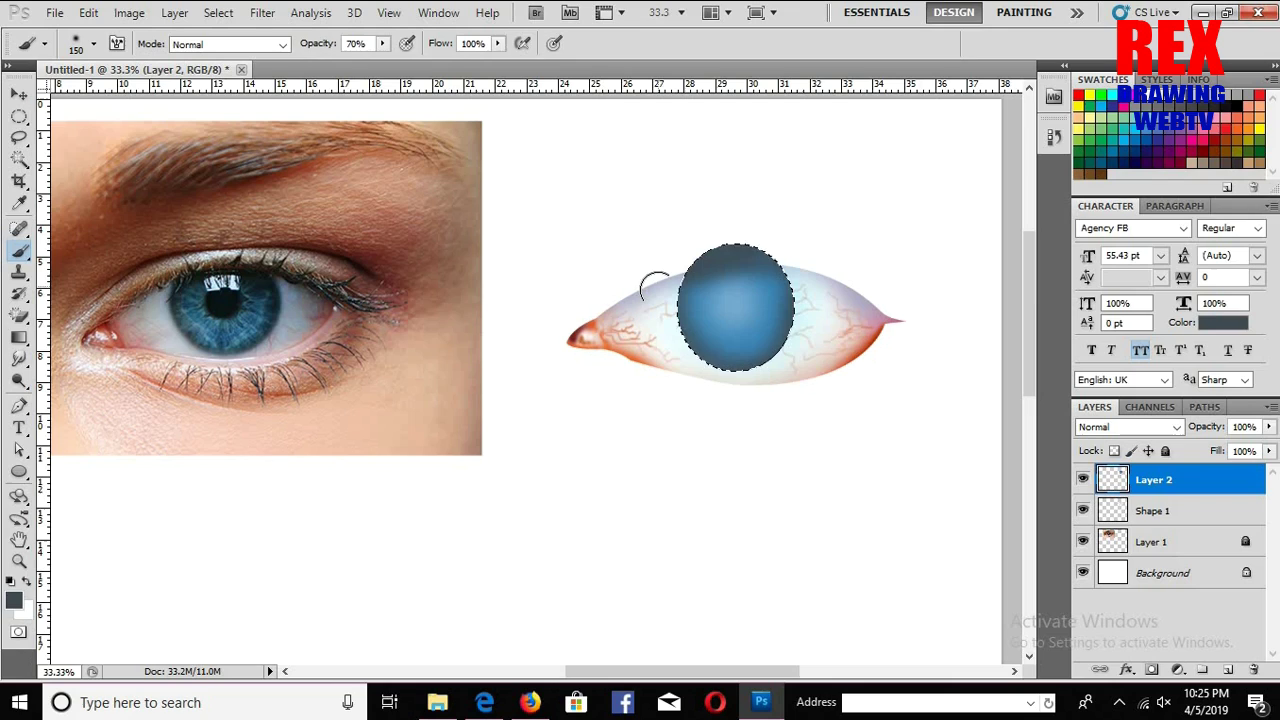
Step: Paint a near-black pupil at the centre of the iris
key(bracketleft)
key(bracketright)
drag(732, 300, 735, 306)
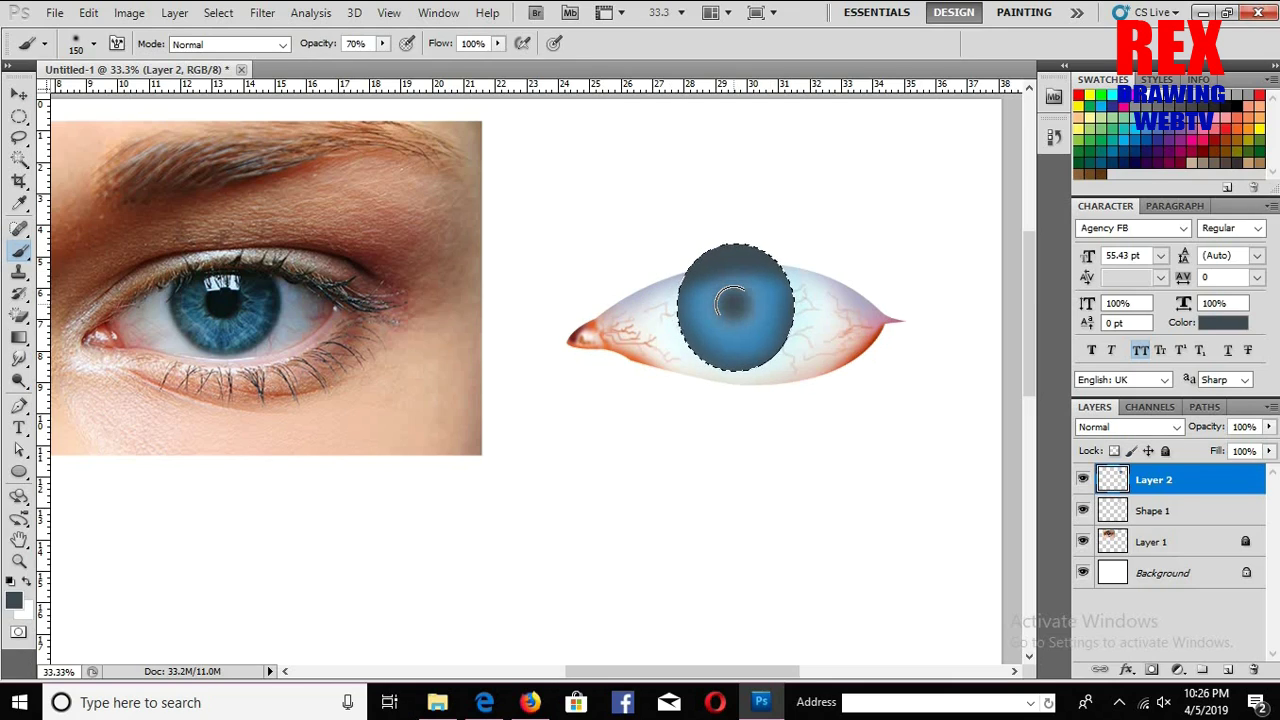
click(14, 600)
drag(751, 386, 754, 377)
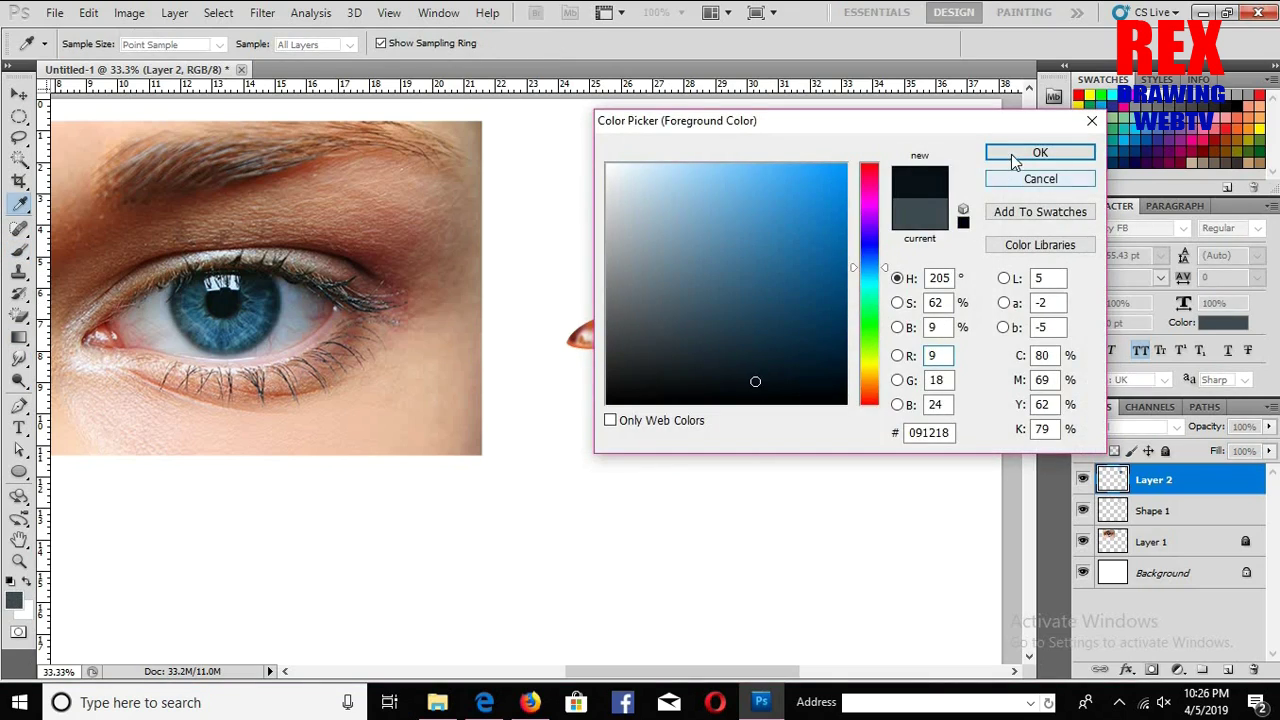
click(1005, 158)
key(bracketleft)
key(bracketleft)
drag(734, 303, 720, 305)
Step: Make the pupil solid black and smudge its edge into spiky streaks
click(14, 600)
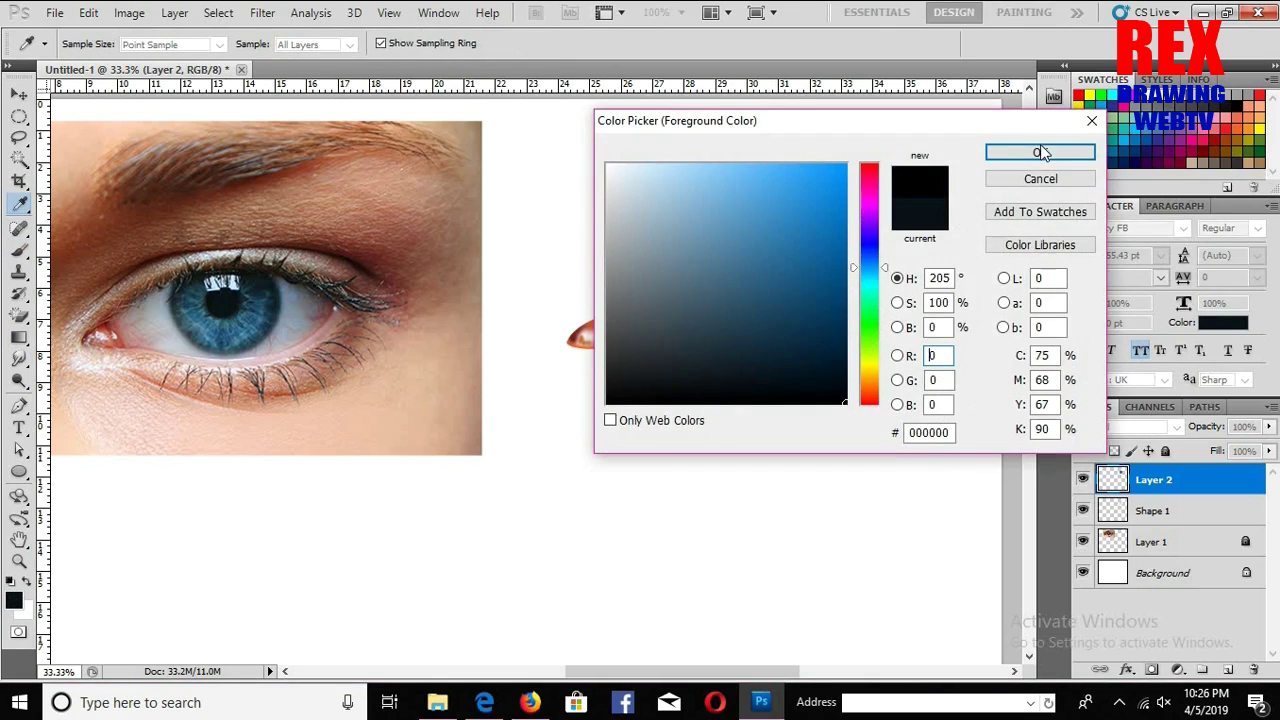
click(1040, 150)
right_click(745, 258)
key(Escape)
key(bracketright)
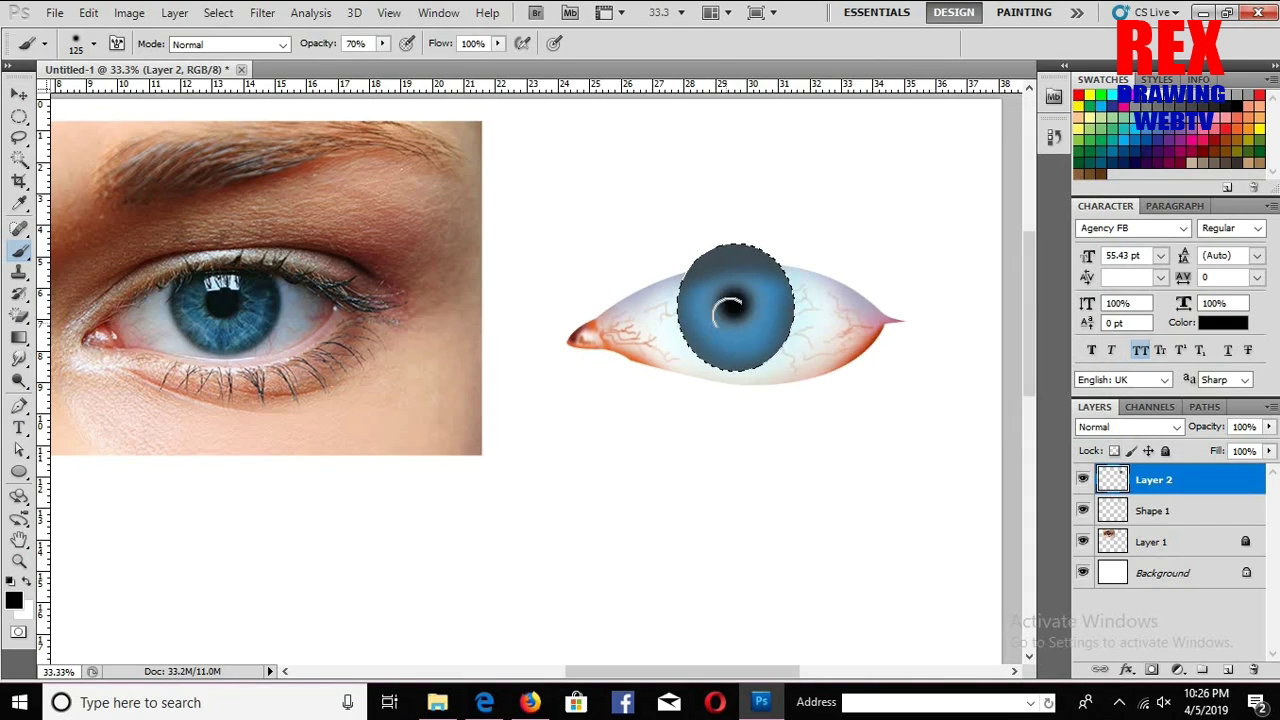
drag(734, 303, 732, 305)
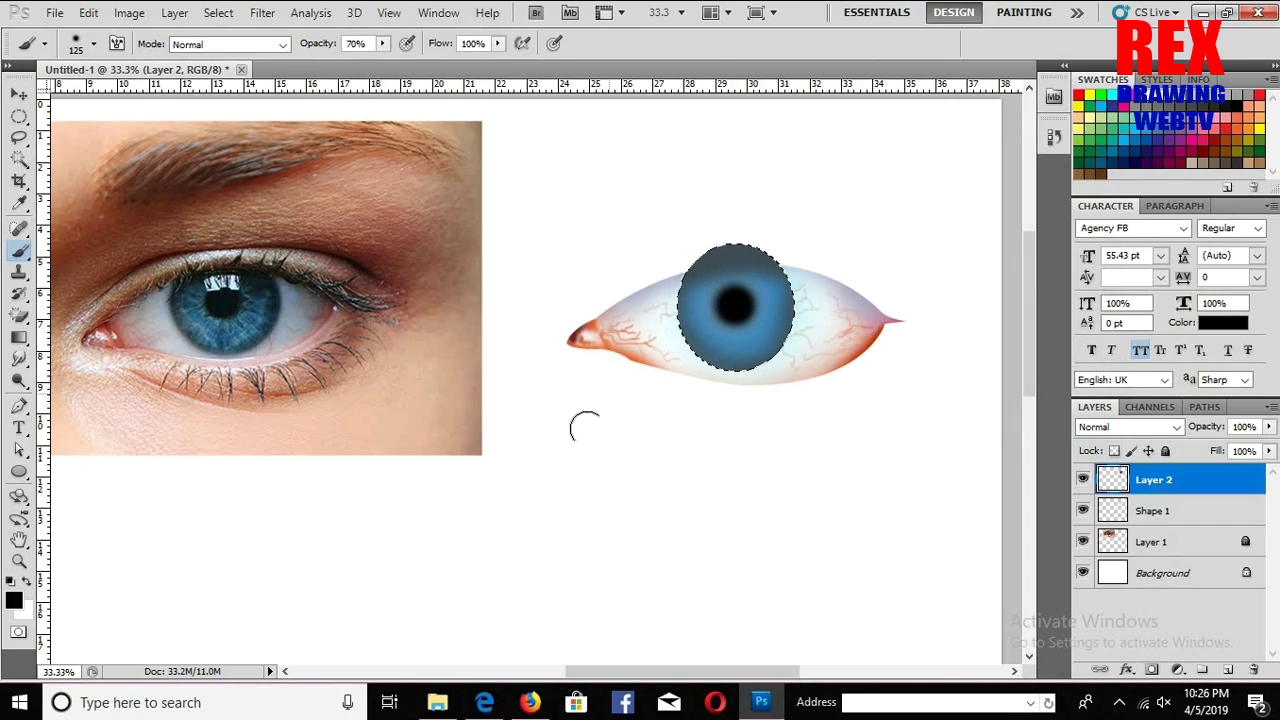
click(19, 360)
mouse_move(732, 334)
mouse_down()
mouse_move(755, 321)
mouse_move(716, 326)
mouse_move(715, 315)
mouse_up()
Step: Apply Levels to the eye with midtones 0.74 and white point 228
key(bracketleft)
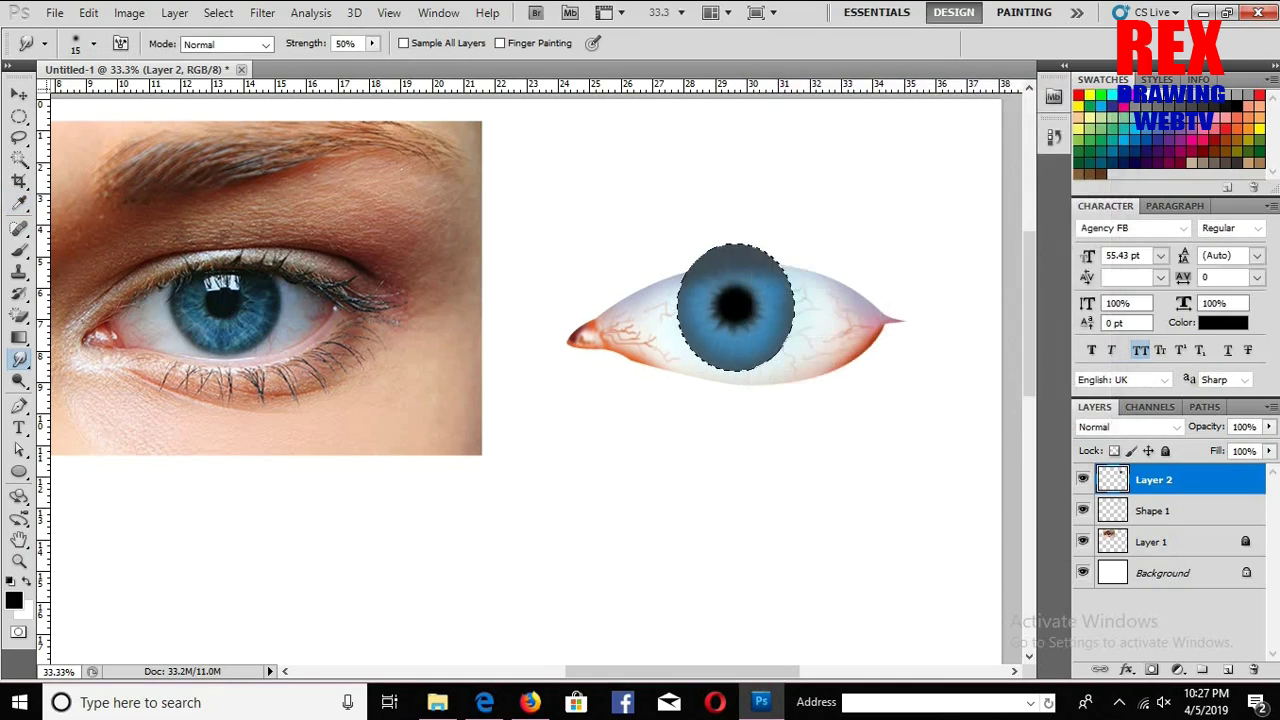
click(175, 13)
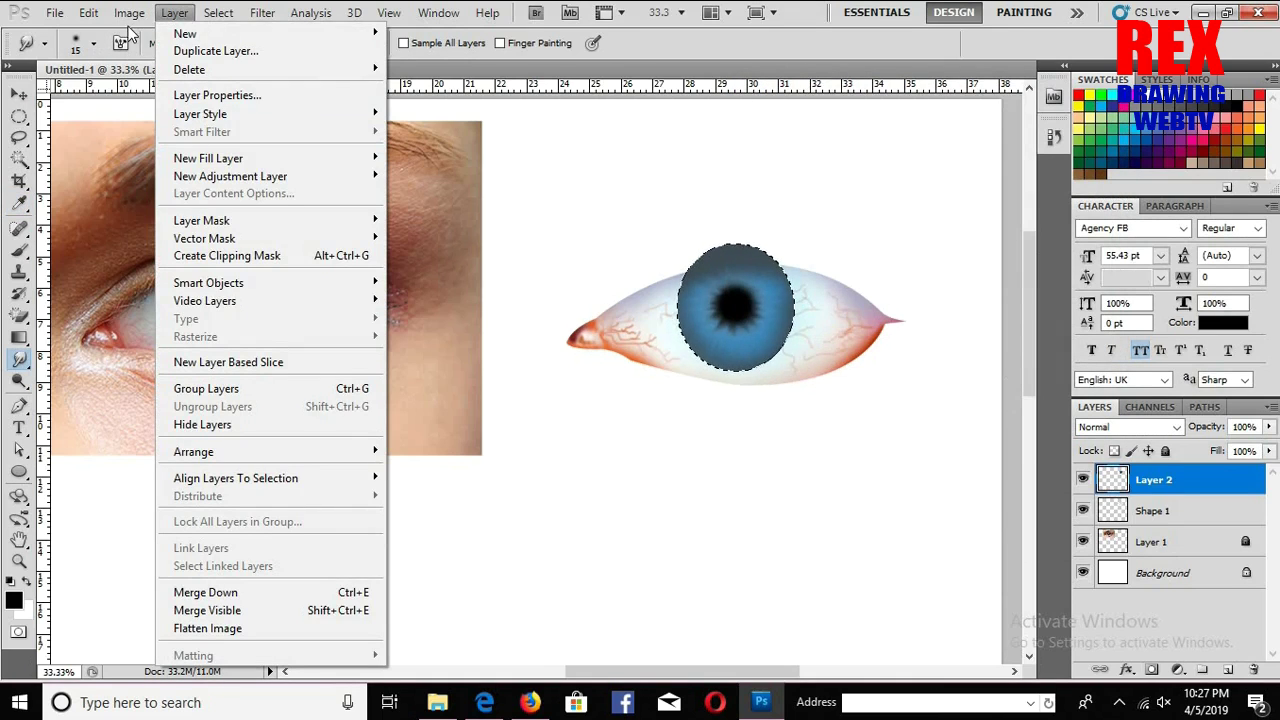
click(516, 77)
mouse_move(1025, 296)
mouse_down()
mouse_move(1006, 296)
mouse_move(1049, 296)
mouse_up()
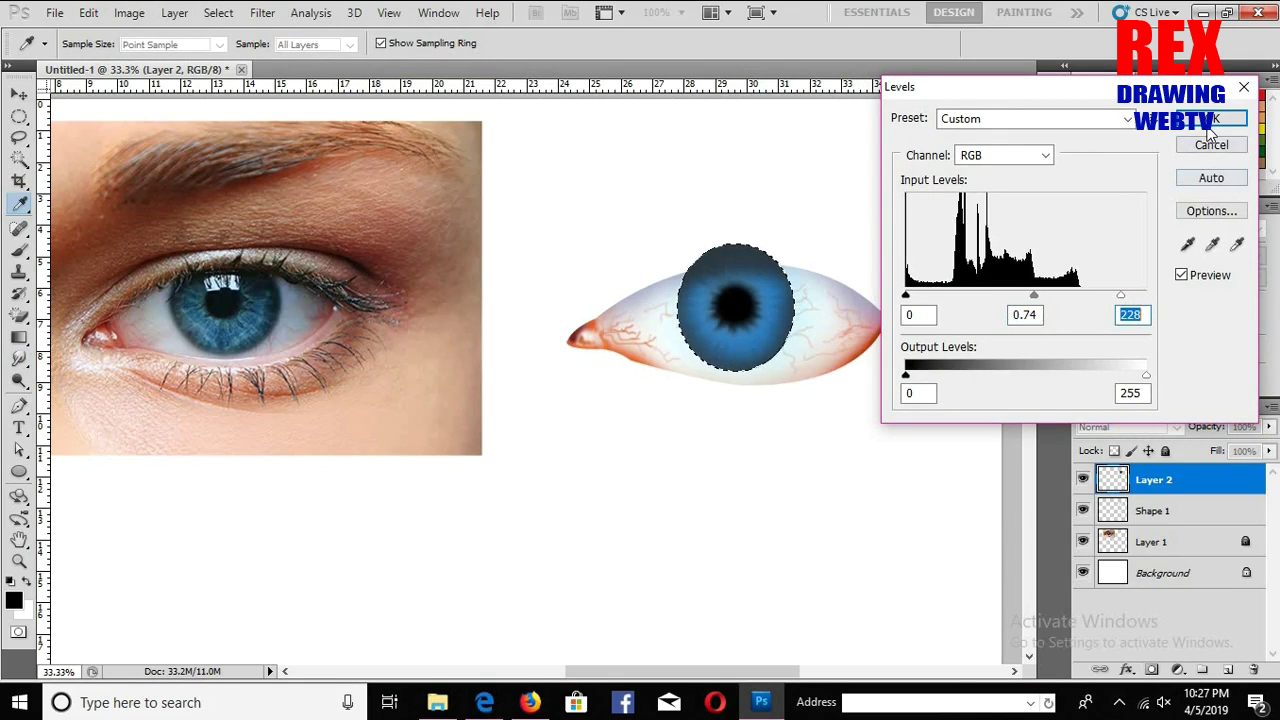
click(1211, 118)
Step: Lighten parts of the iris with a 90-pixel Dodge brush
click(18, 358)
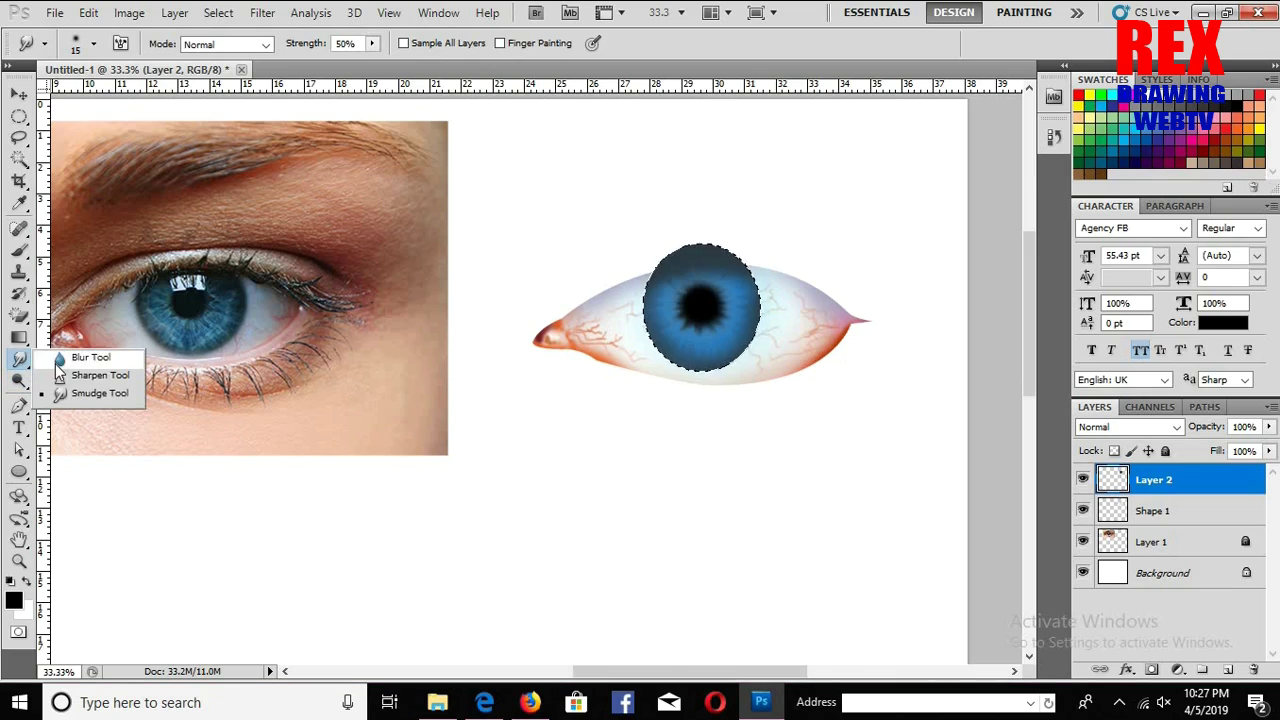
click(18, 381)
click(86, 367)
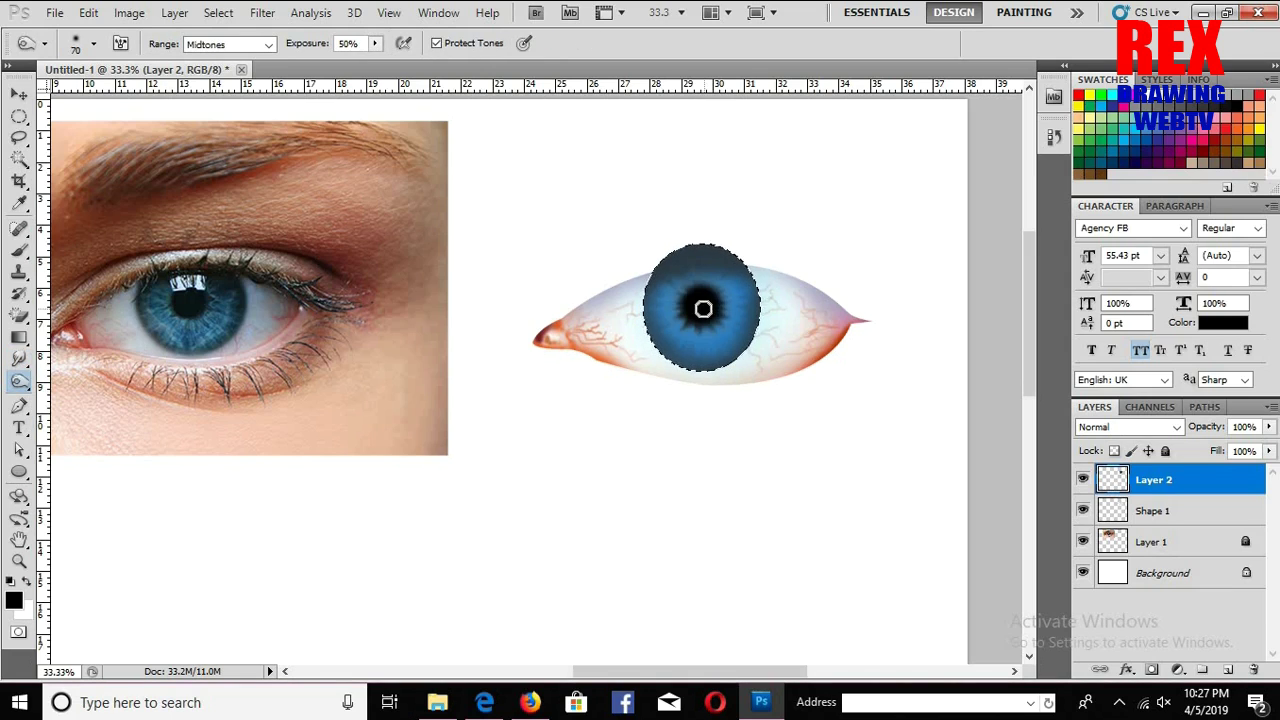
key(bracketright)
key(bracketright)
key(bracketright)
key(bracketleft)
mouse_move(674, 289)
mouse_down()
mouse_move(689, 337)
mouse_move(734, 317)
mouse_move(692, 338)
mouse_move(680, 286)
mouse_up()
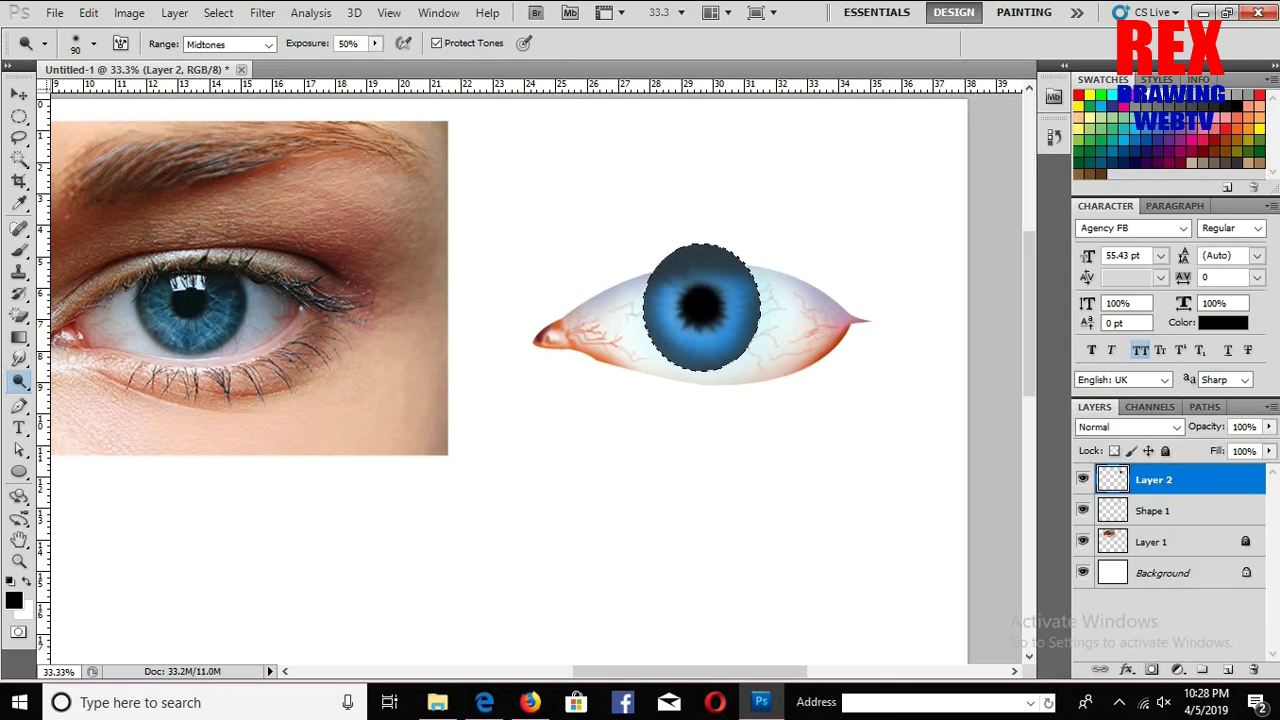
Step: Paint faint white streaks across the lower-right iris with the brush at 16% opacity
click(18, 230)
click(14, 598)
click(1006, 160)
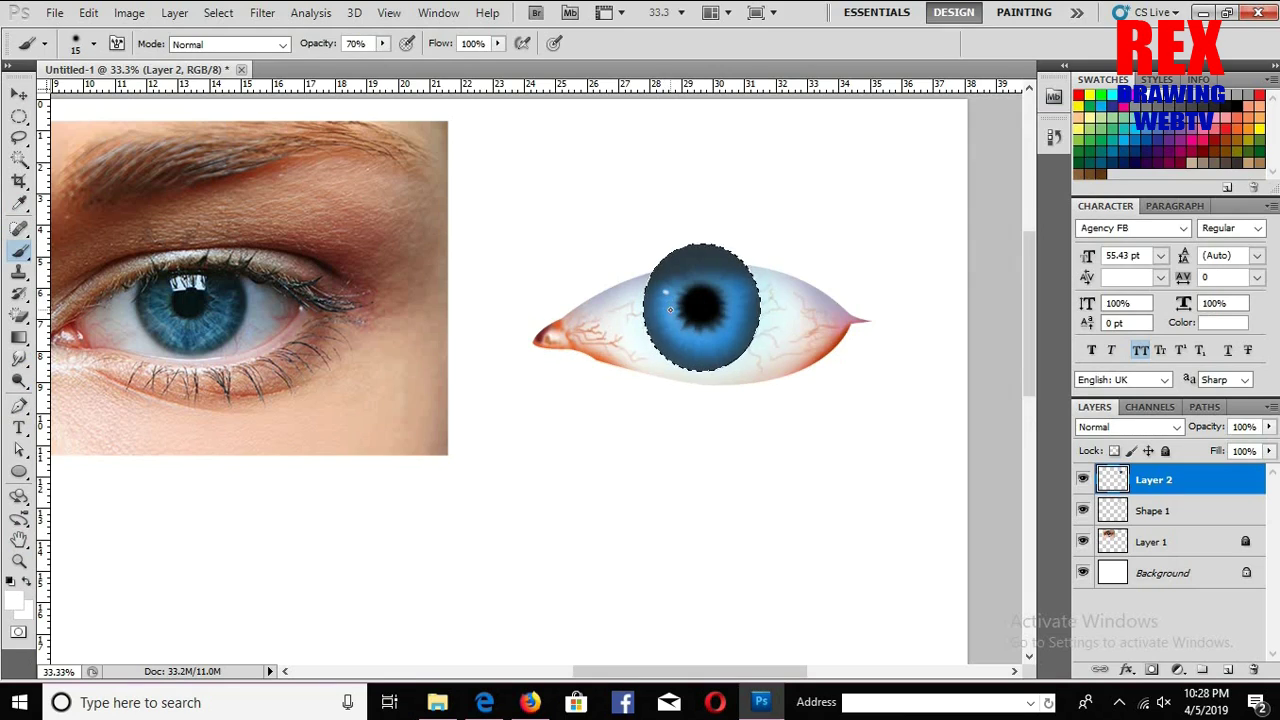
drag(382, 43, 355, 60)
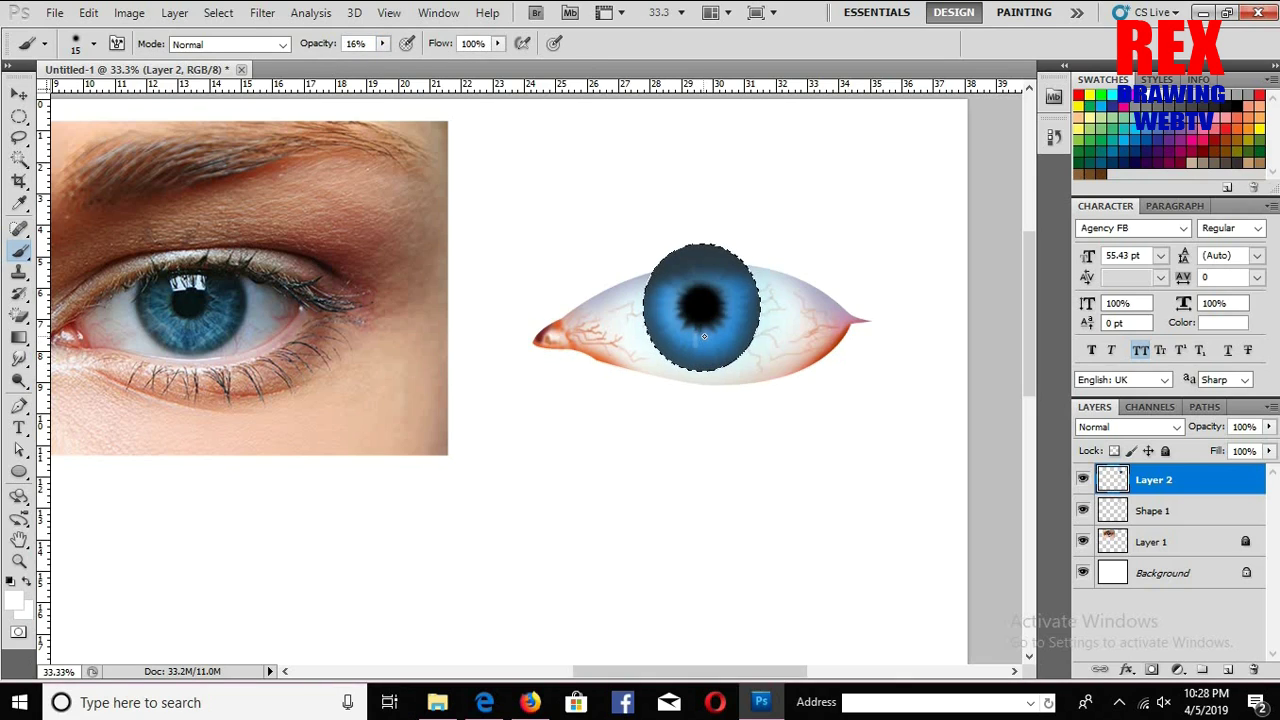
drag(695, 336, 729, 327)
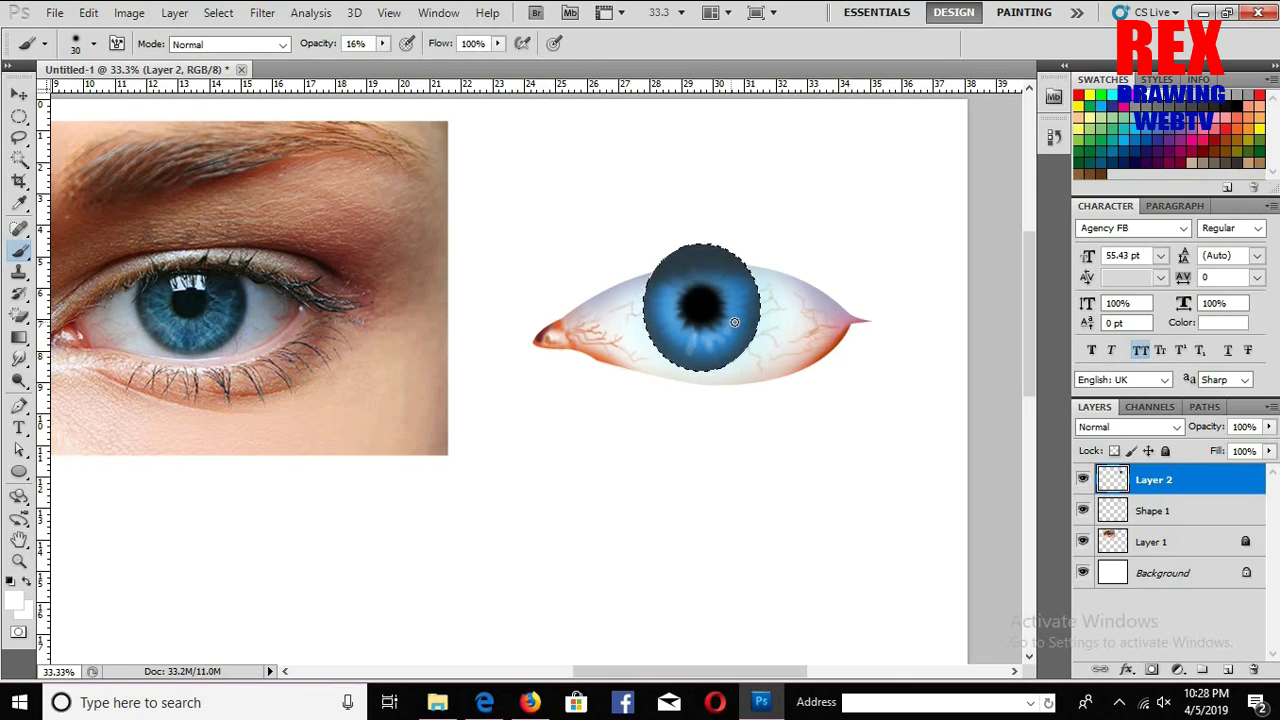
key(bracketright)
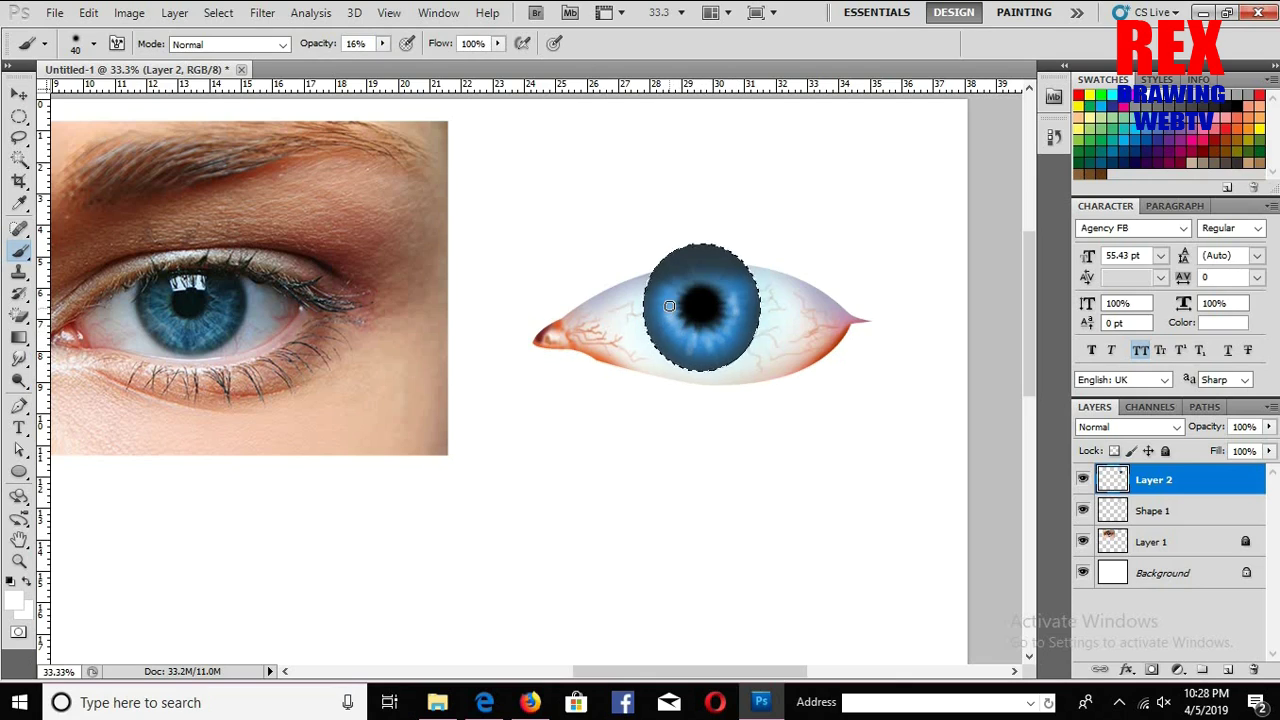
key(r)
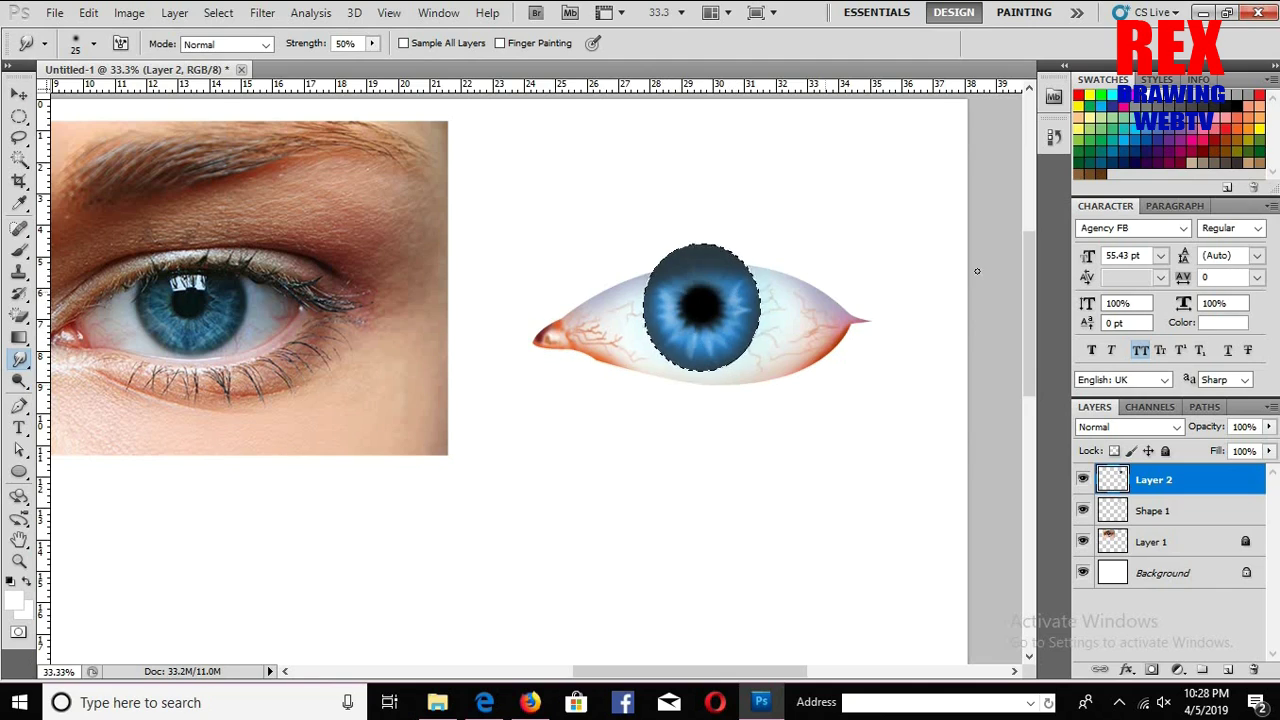
Step: Smudge the iris streaks, darken the top of the iris, and deselect
drag(704, 306, 701, 322)
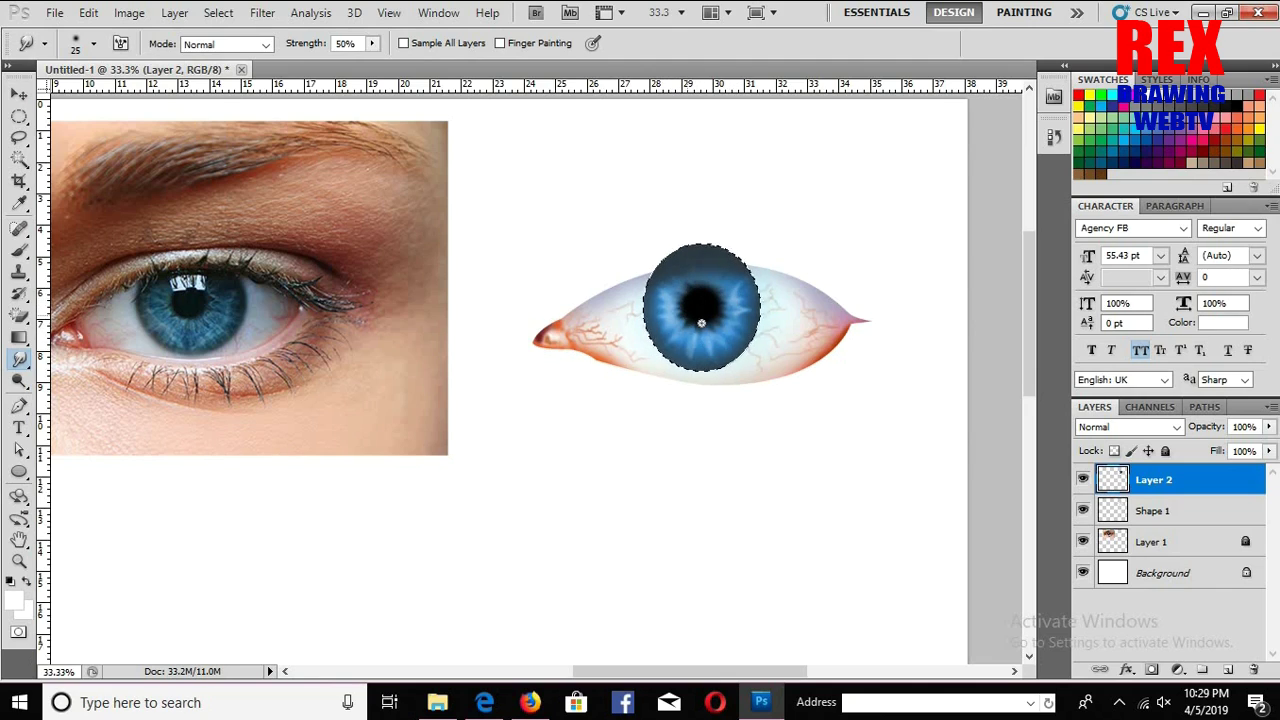
right_click(20, 380)
click(85, 391)
right_click(20, 380)
click(85, 374)
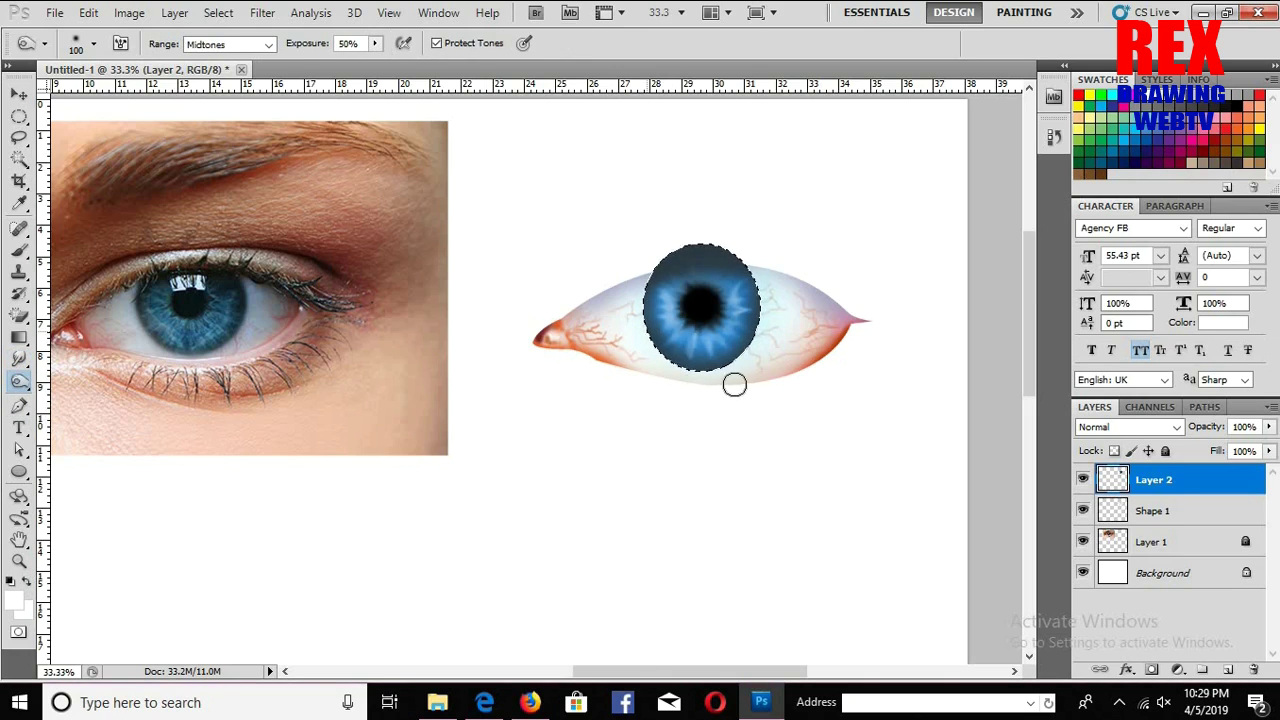
drag(700, 262, 630, 255)
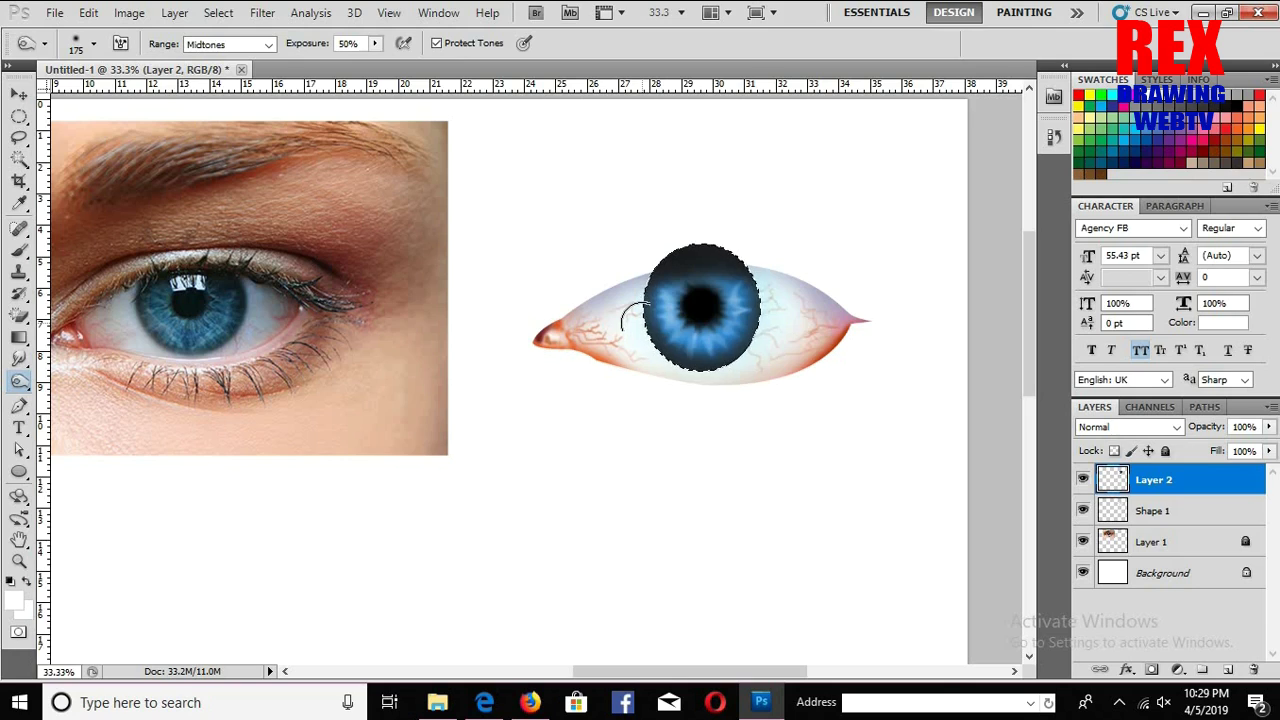
key(ctrl+d)
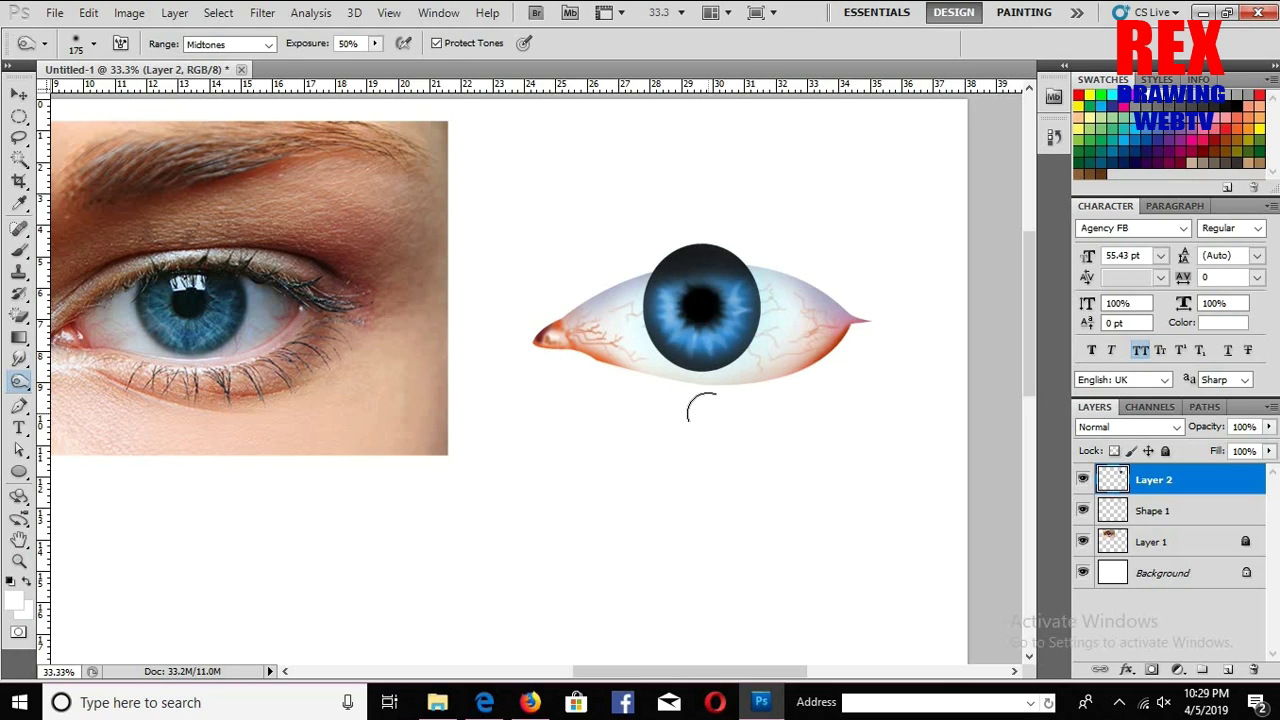
Step: Apply the Artistic Plastic Wrap filter to the iris with highlight strength 5 and detail 2
click(262, 12)
click(300, 83)
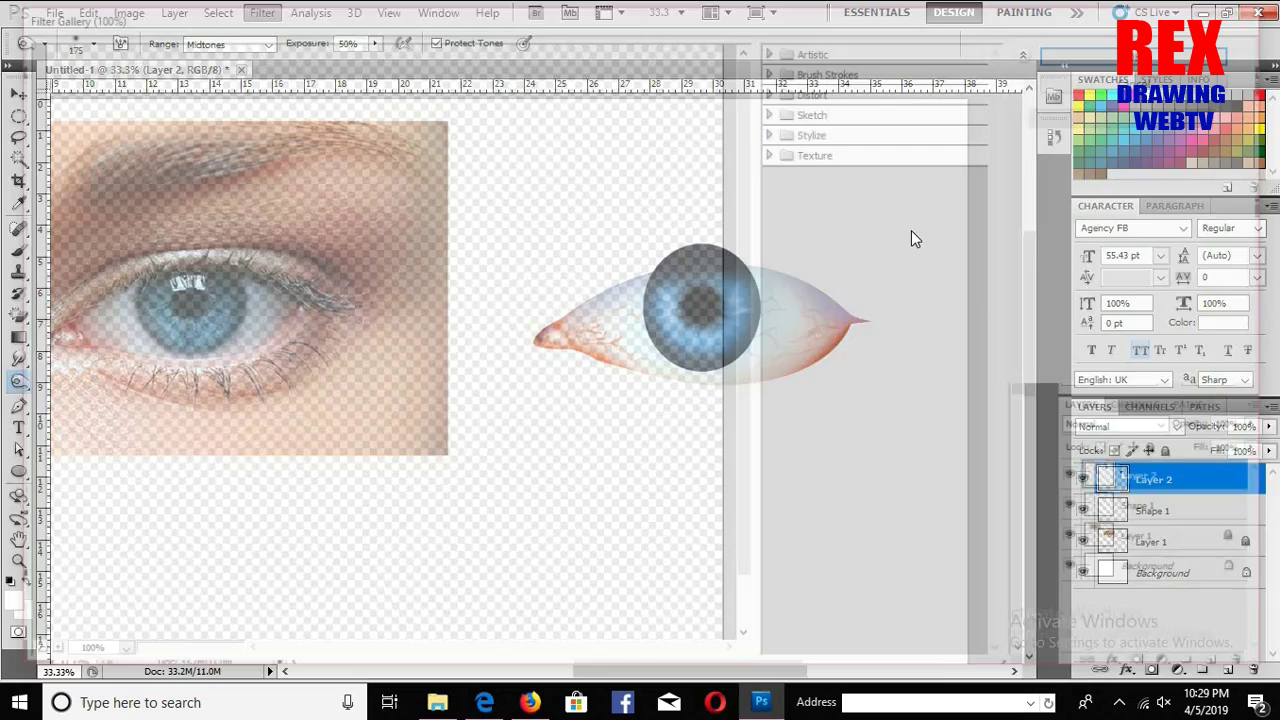
click(818, 47)
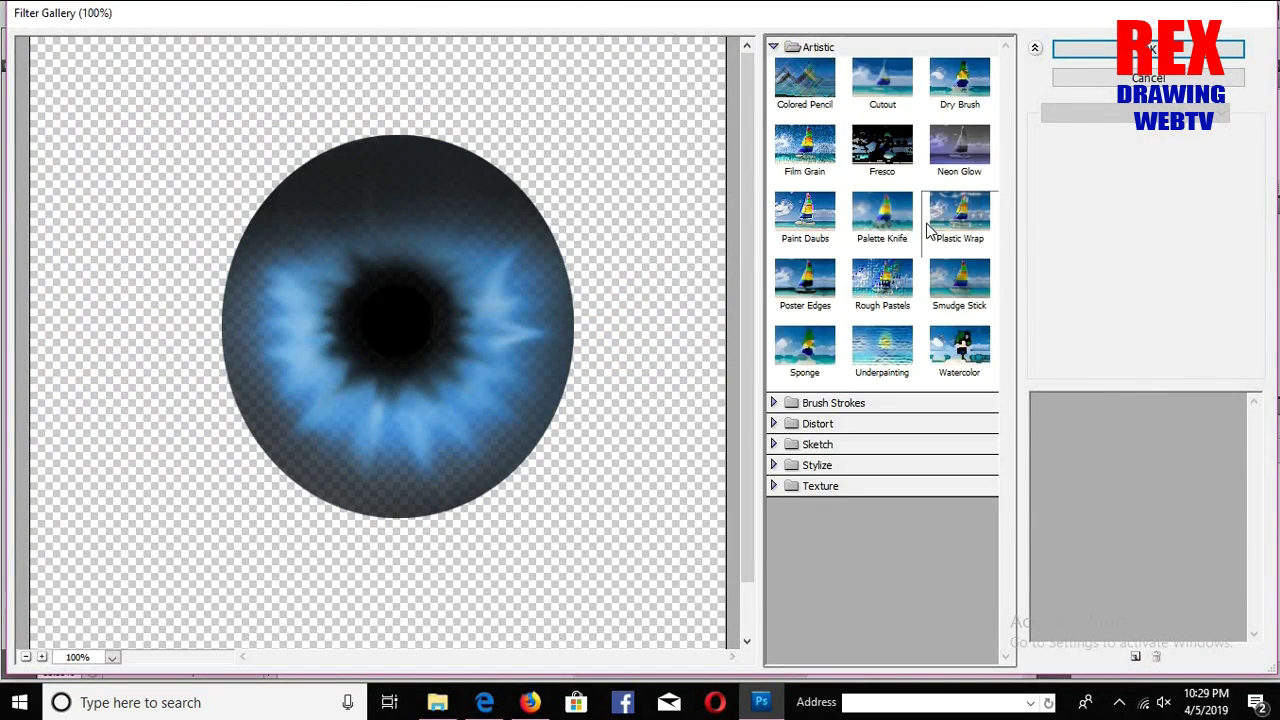
click(952, 230)
drag(1193, 157, 1099, 157)
drag(1159, 194, 1061, 194)
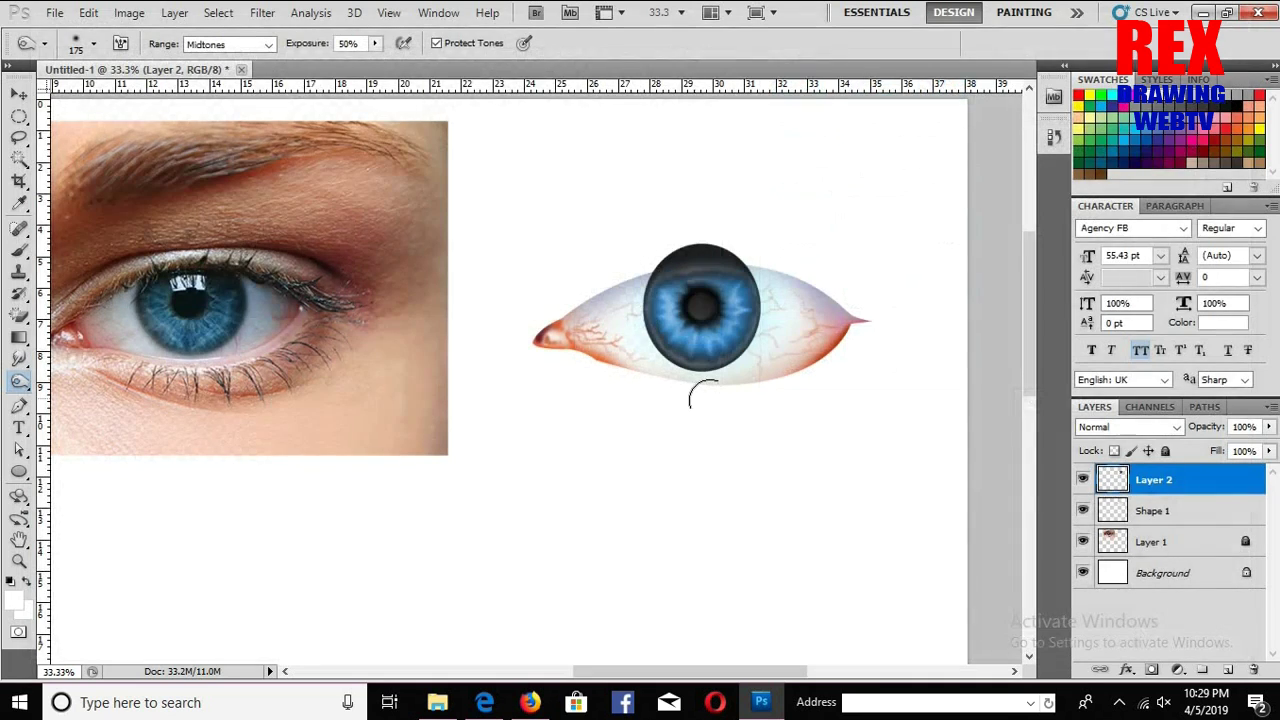
click(129, 12)
mouse_move(158, 60)
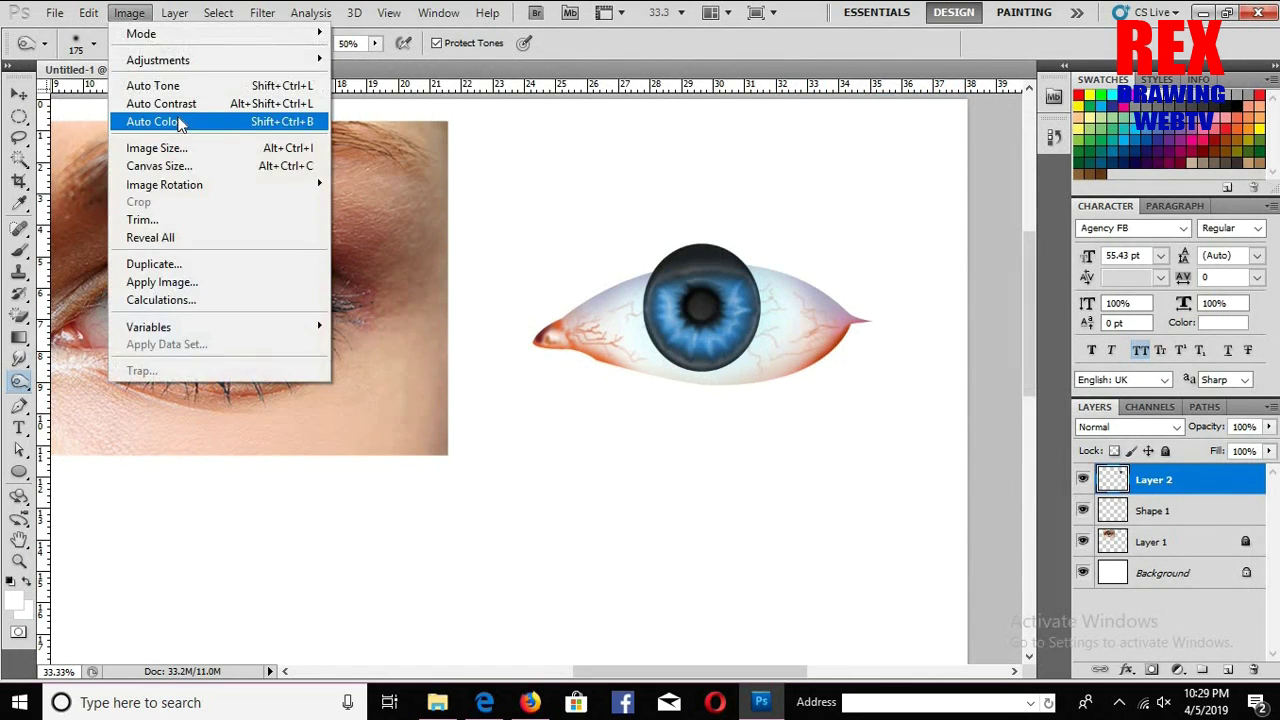
Step: Darken the iris with a Curves adjustment by pulling the tone curve down
click(400, 92)
drag(870, 57, 955, 57)
drag(945, 297, 946, 317)
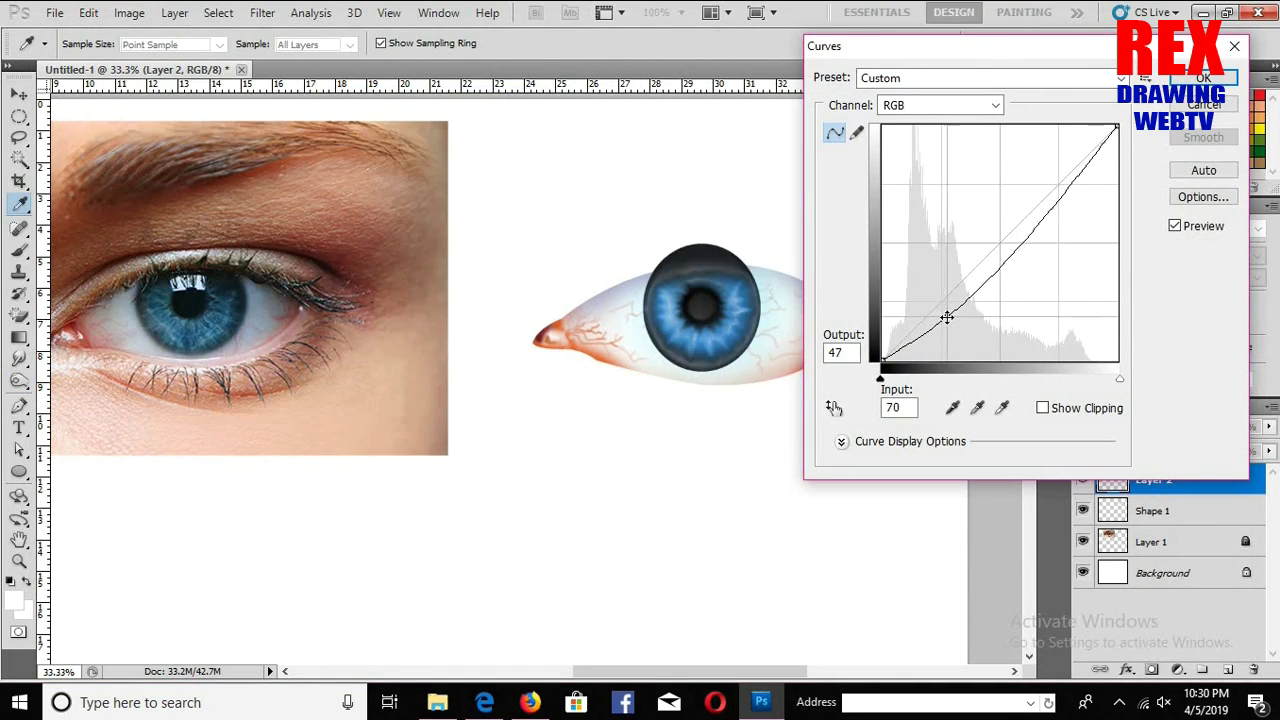
drag(1036, 206, 1036, 212)
click(1203, 78)
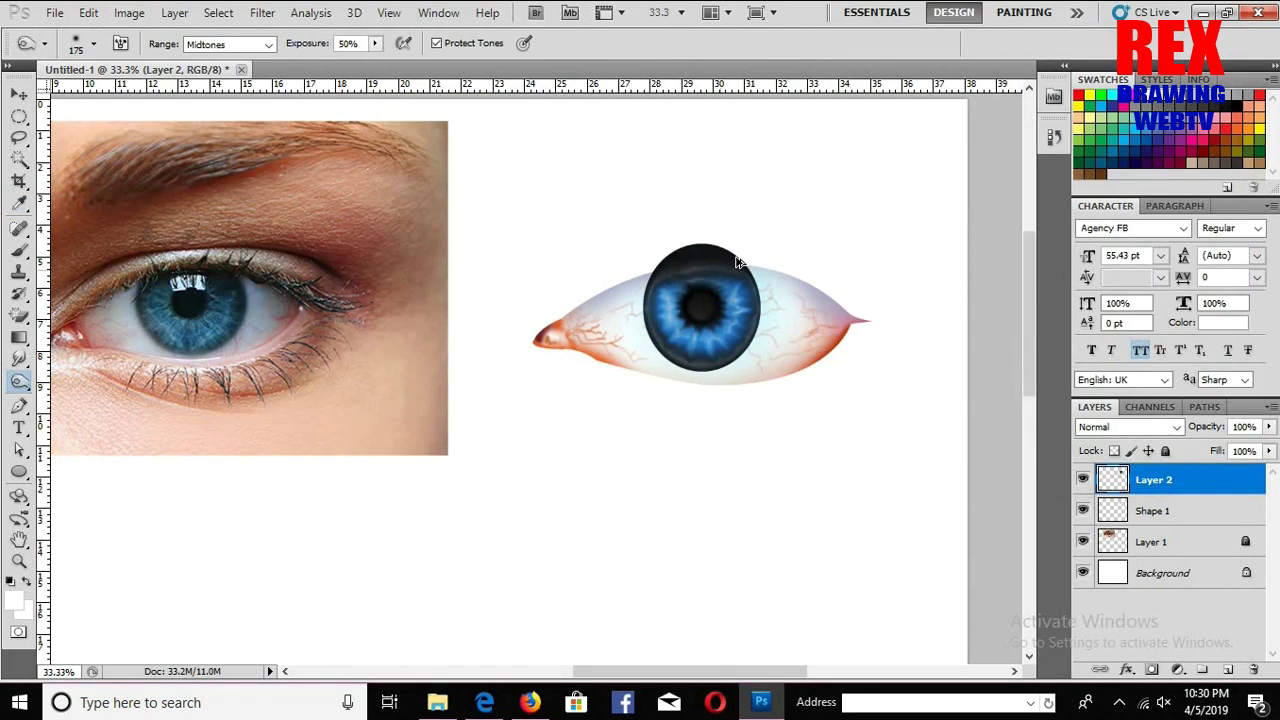
Step: Zoom in on the eye, select Layer 2 and fade it to 30% opacity
scroll(737, 294, up, 5)
key(v)
right_click(709, 372)
click(712, 373)
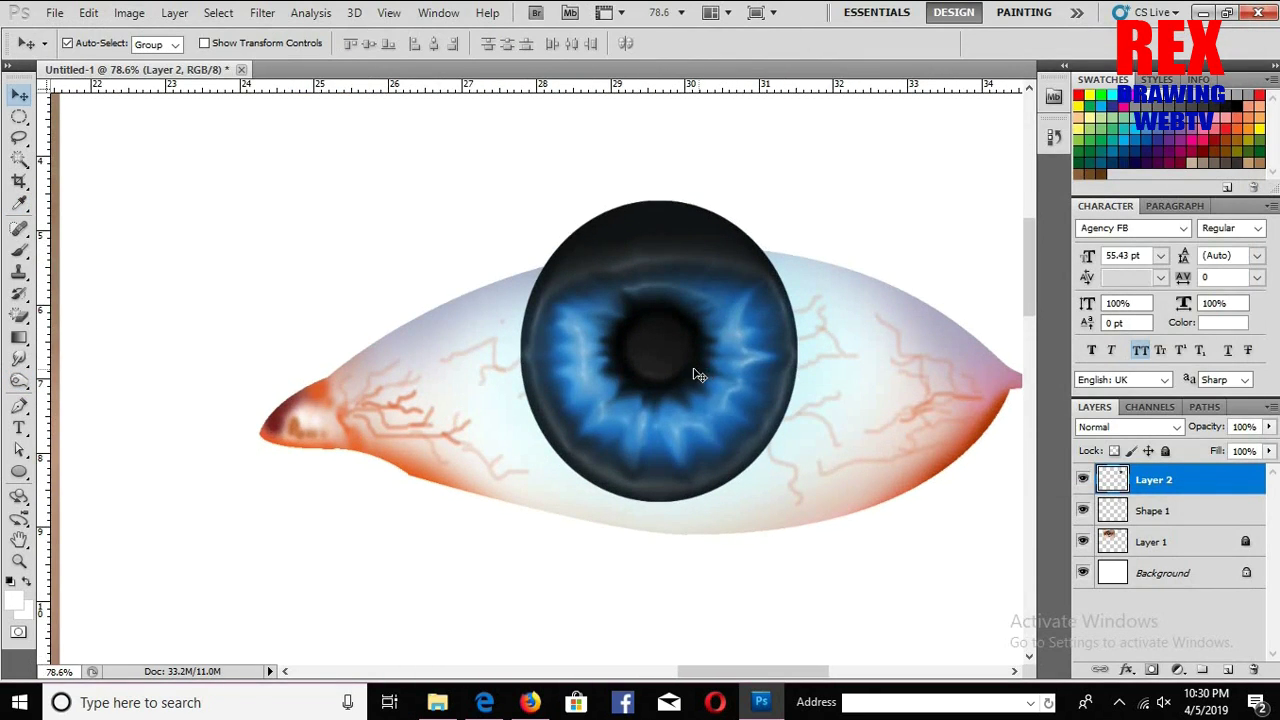
key(3)
Step: Trace the upper lid line with the Pen and delete the iris above it
key(p)
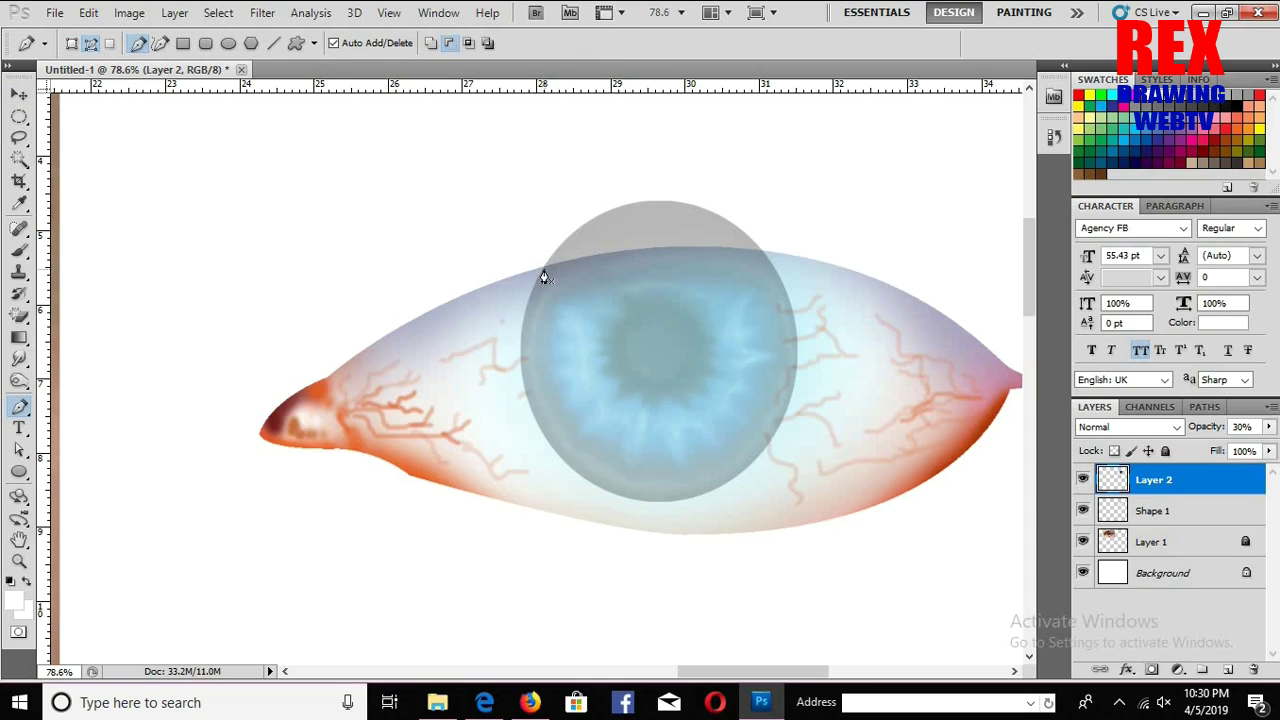
drag(776, 251, 918, 266)
click(722, 179)
click(633, 175)
drag(534, 225, 534, 240)
click(540, 270)
key(ctrl+Return)
key(Delete)
key(ctrl+d)
Step: Restore Layer 2 to 100% opacity, then make Shape 1 active with the reference in view
key(v)
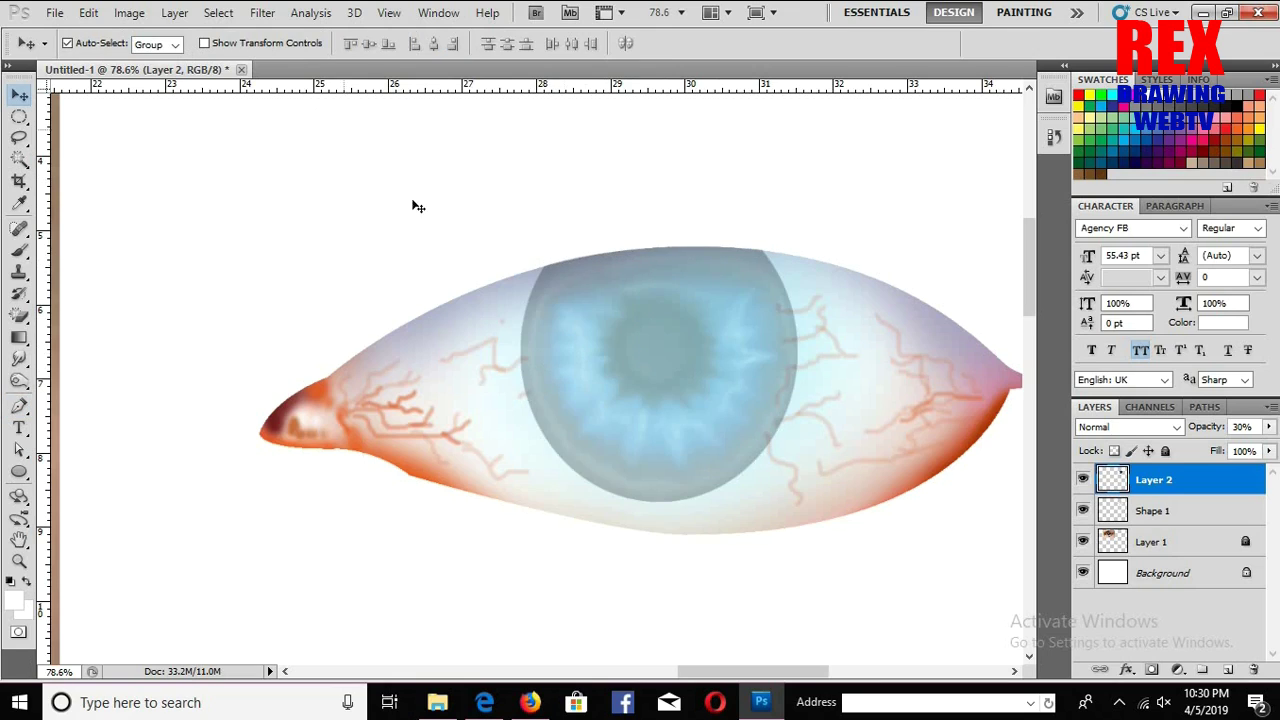
click(1268, 426)
drag(1264, 446, 1270, 446)
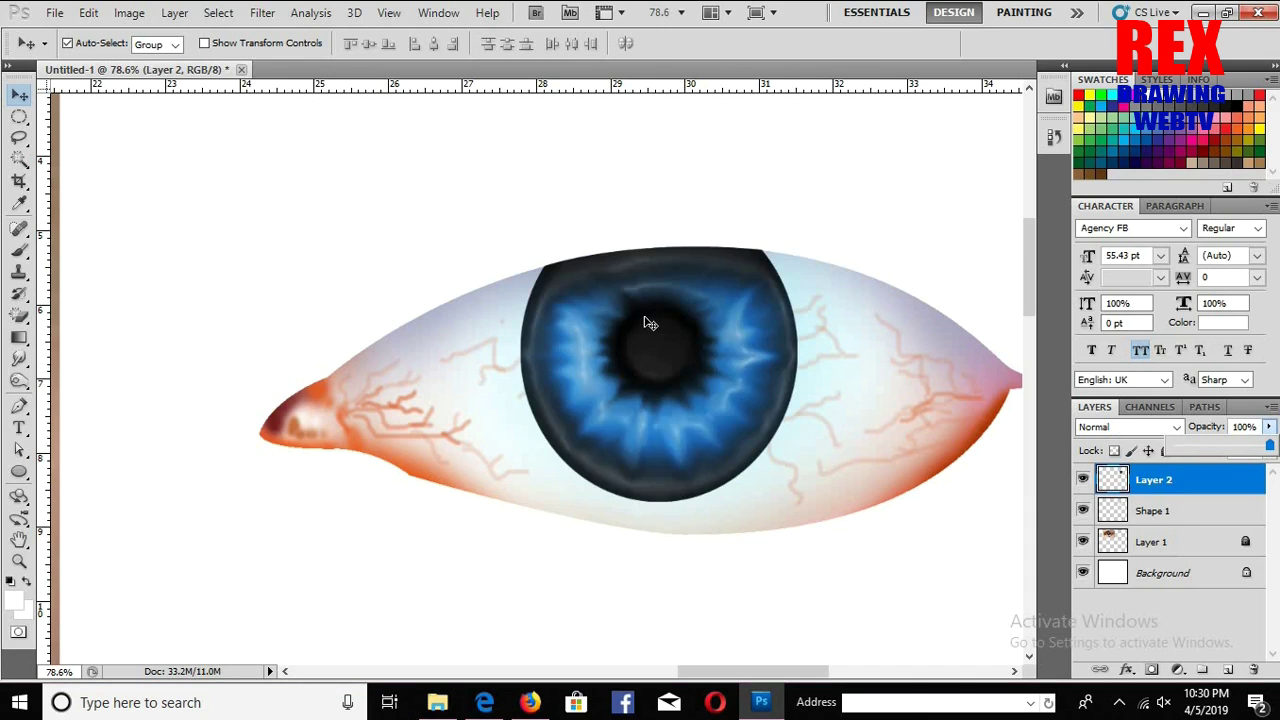
right_click(826, 440)
click(870, 443)
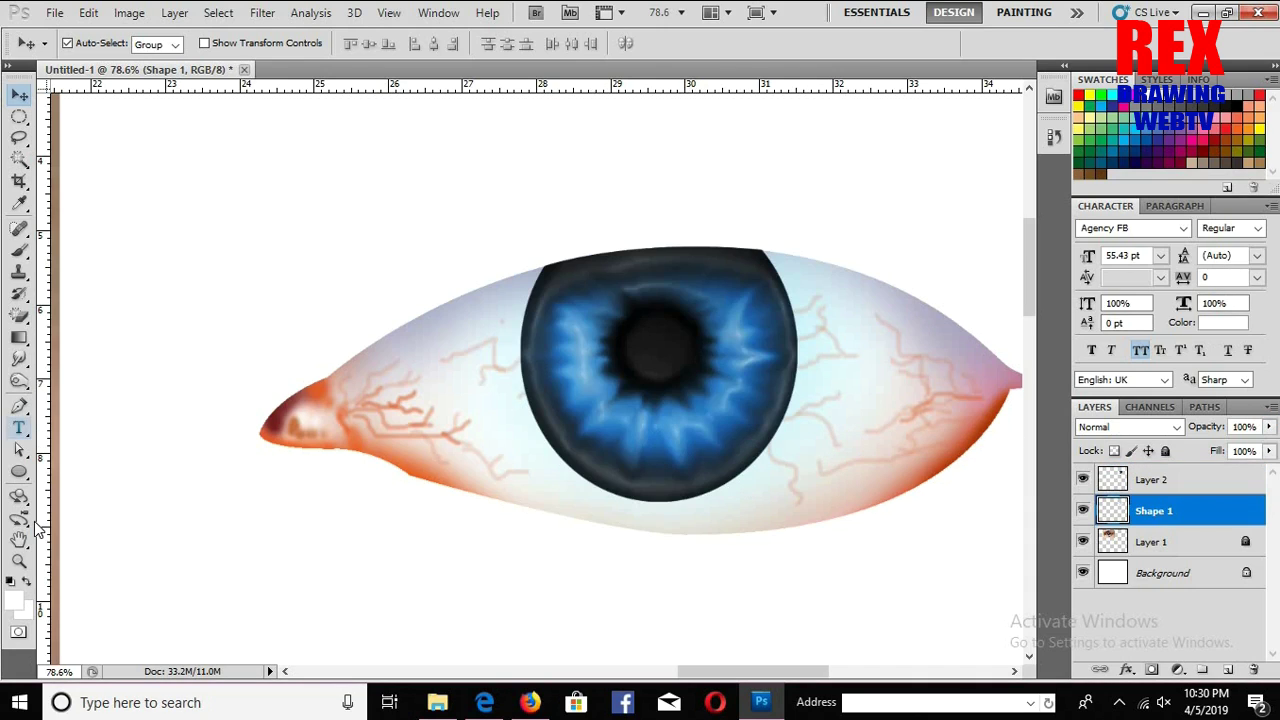
click(18, 383)
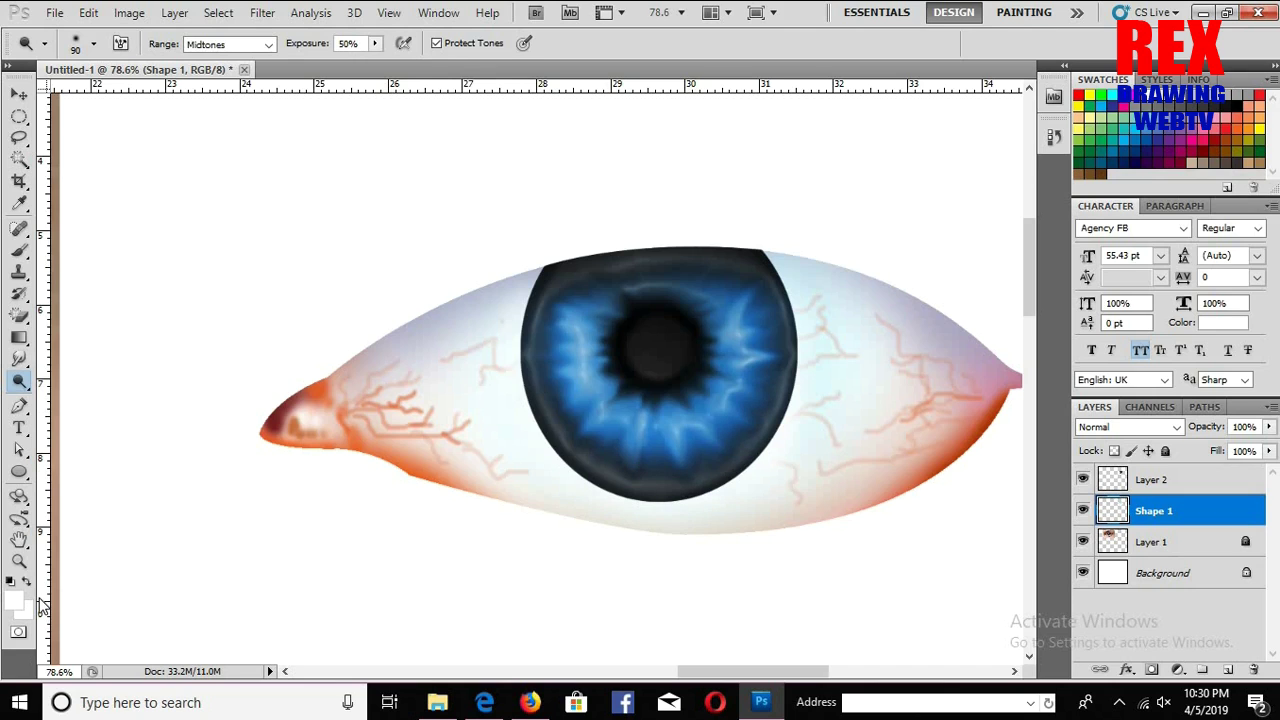
scroll(378, 588, down, 3)
drag(214, 631, 531, 417)
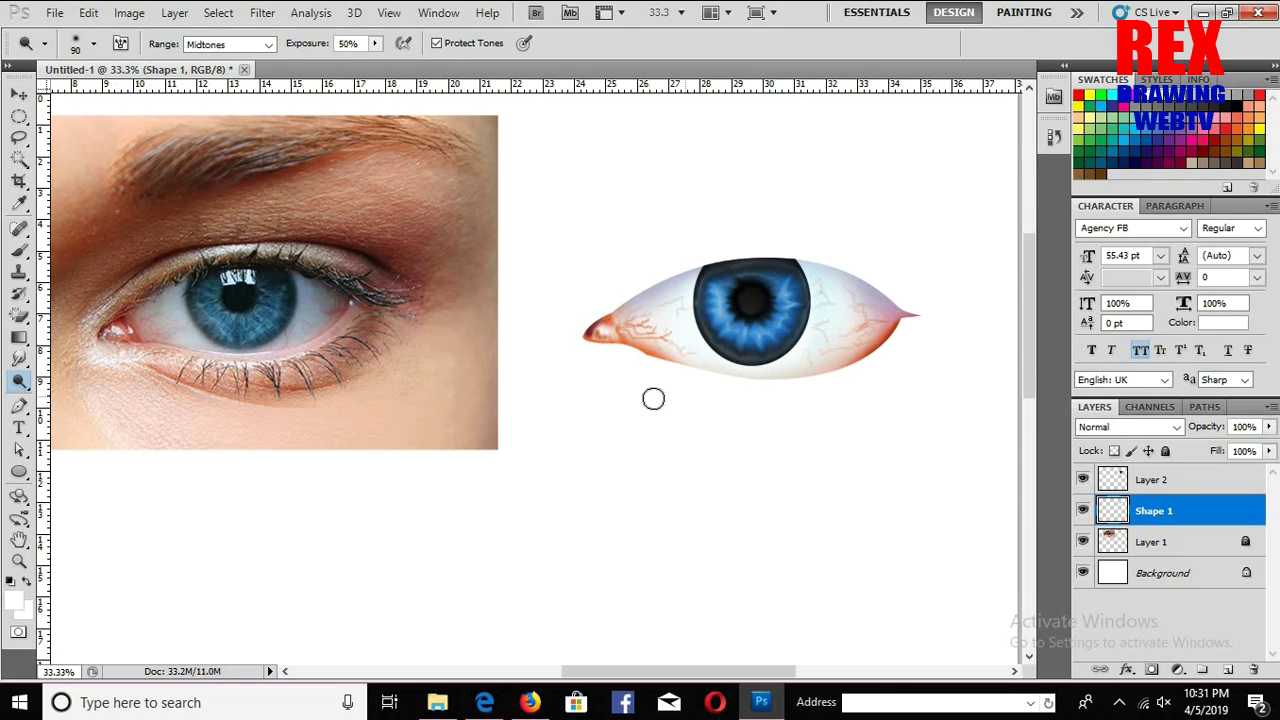
Step: Draw a filled Shape 2 band following the upper lid from corner to corner
key(p)
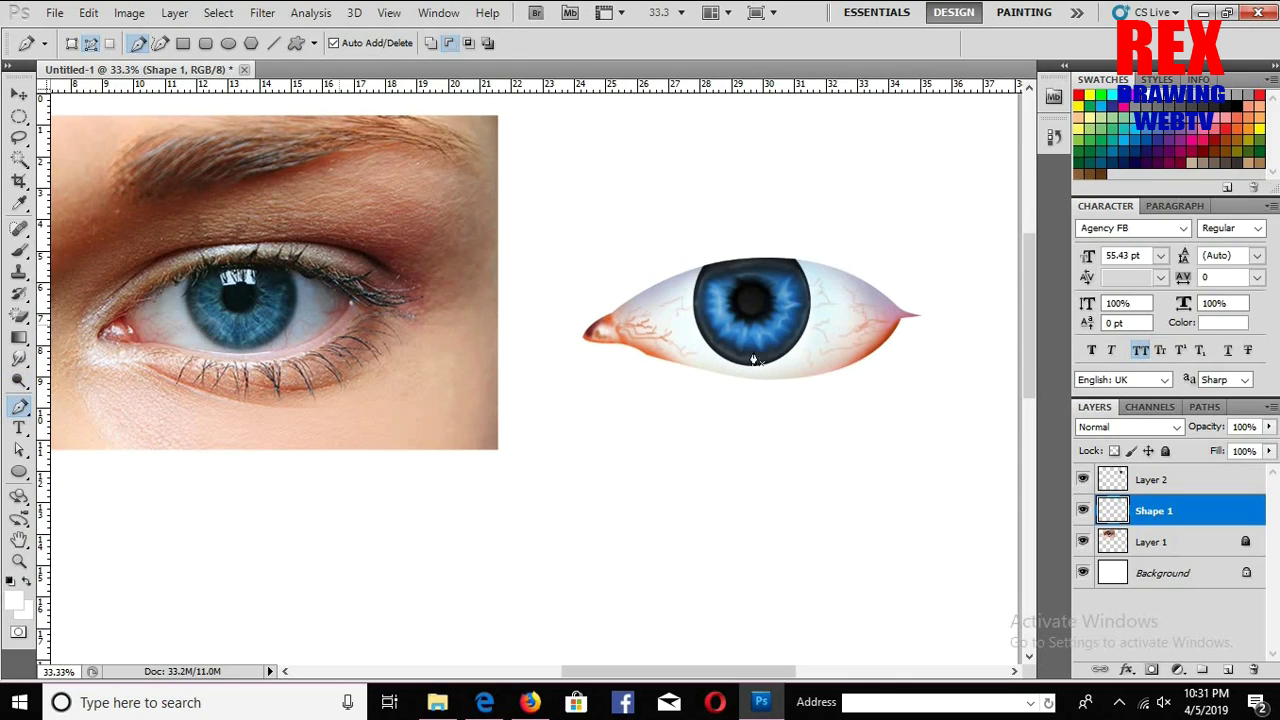
click(72, 43)
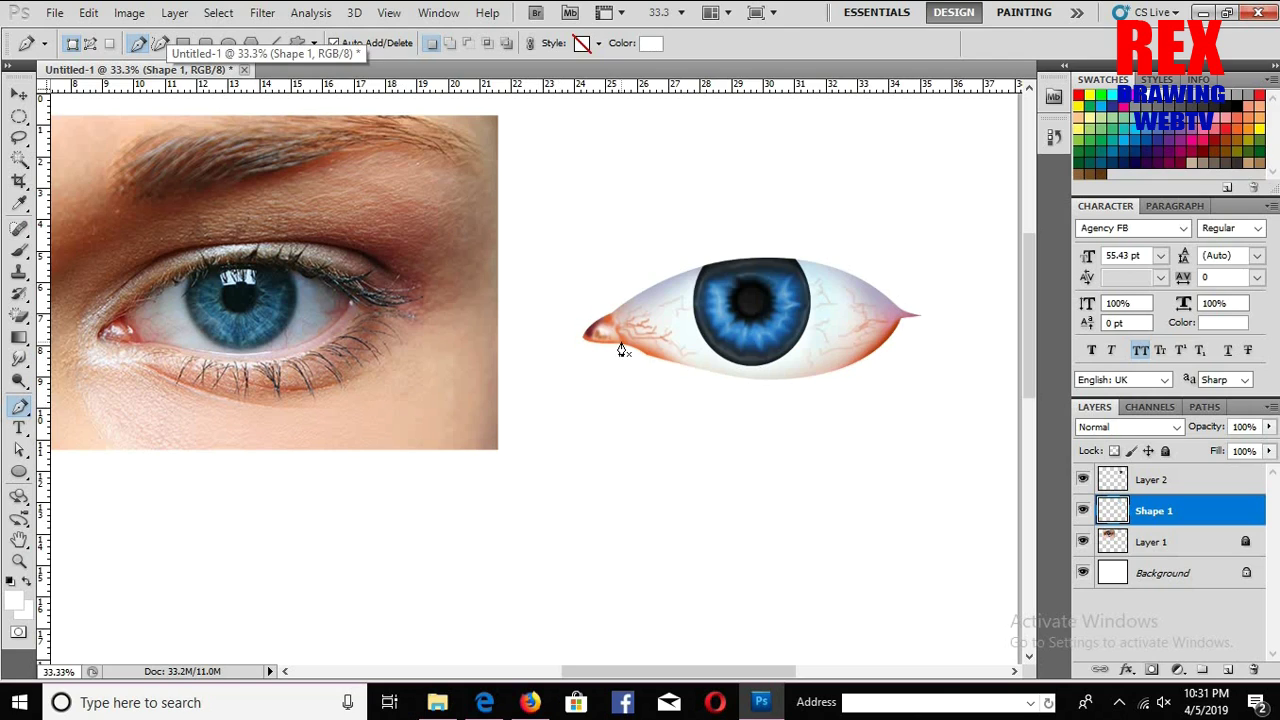
click(589, 334)
click(632, 305)
drag(757, 264, 847, 253)
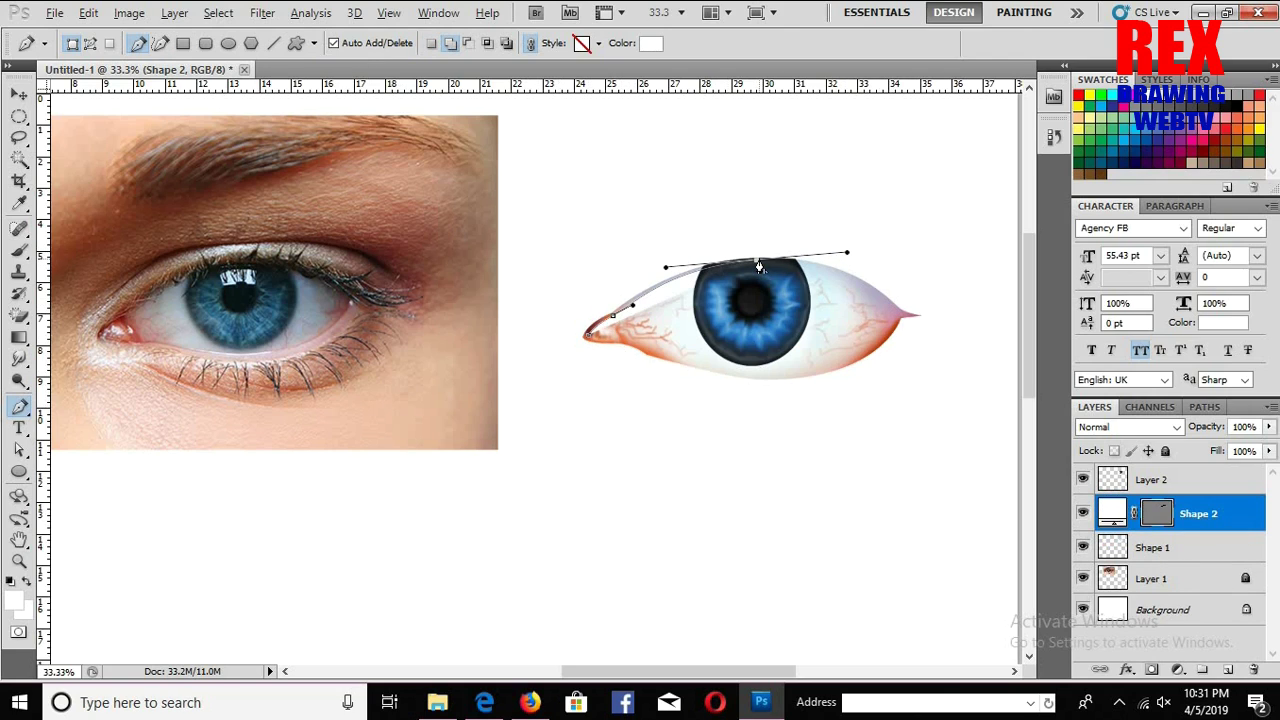
drag(890, 303, 962, 357)
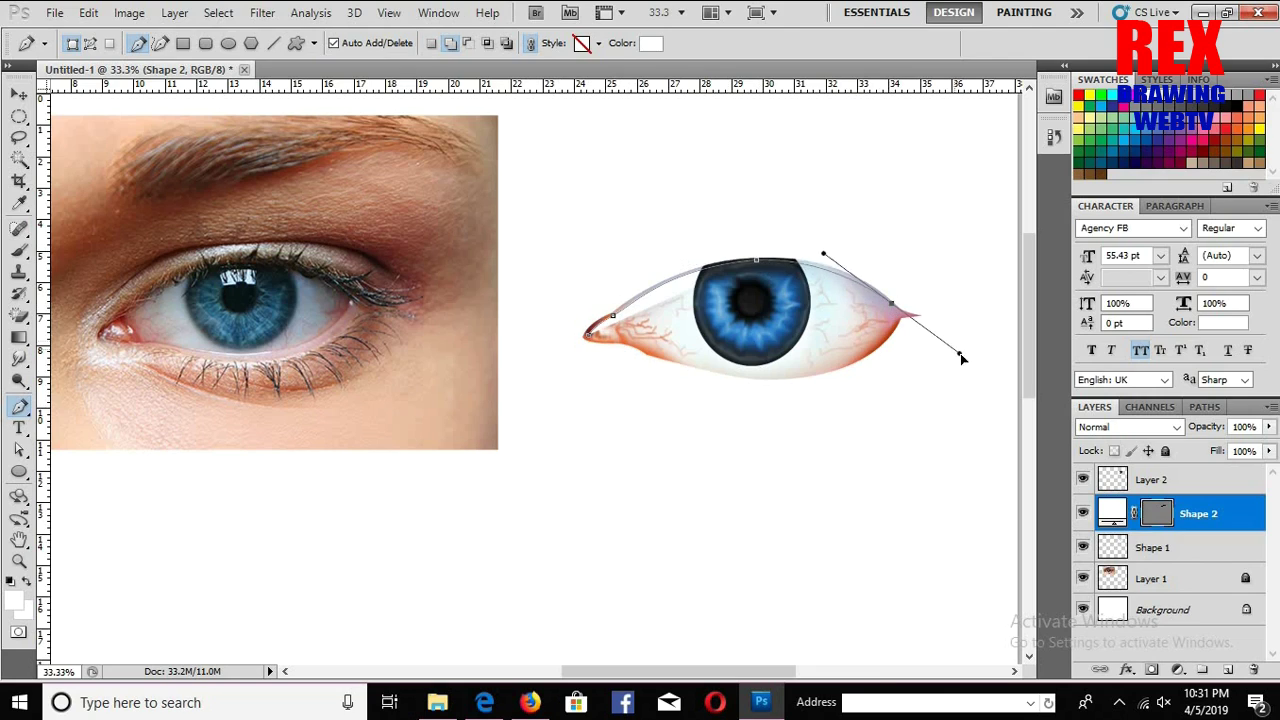
click(898, 318)
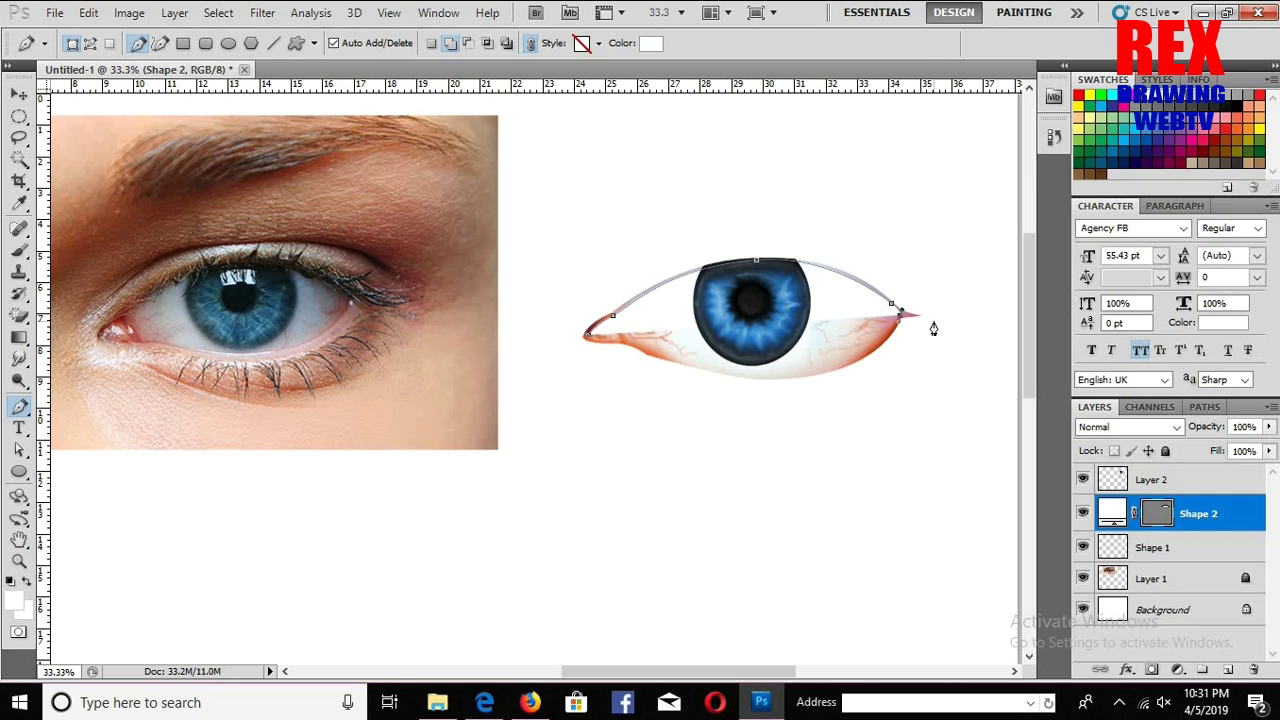
click(836, 260)
drag(697, 262, 652, 268)
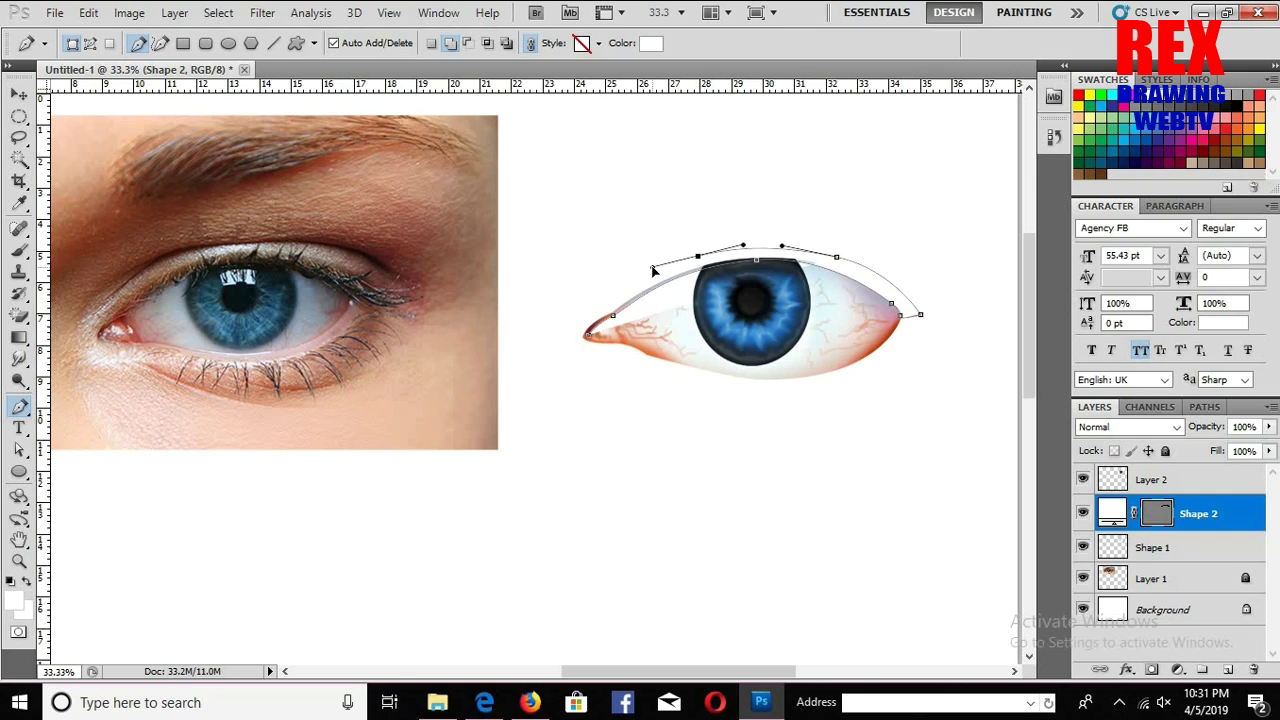
mouse_move(606, 303)
mouse_down()
mouse_move(588, 315)
mouse_move(610, 314)
mouse_up()
click(585, 334)
Step: Adjust the lid anchors, load Shape 2 as a selection and rasterize it
key(a)
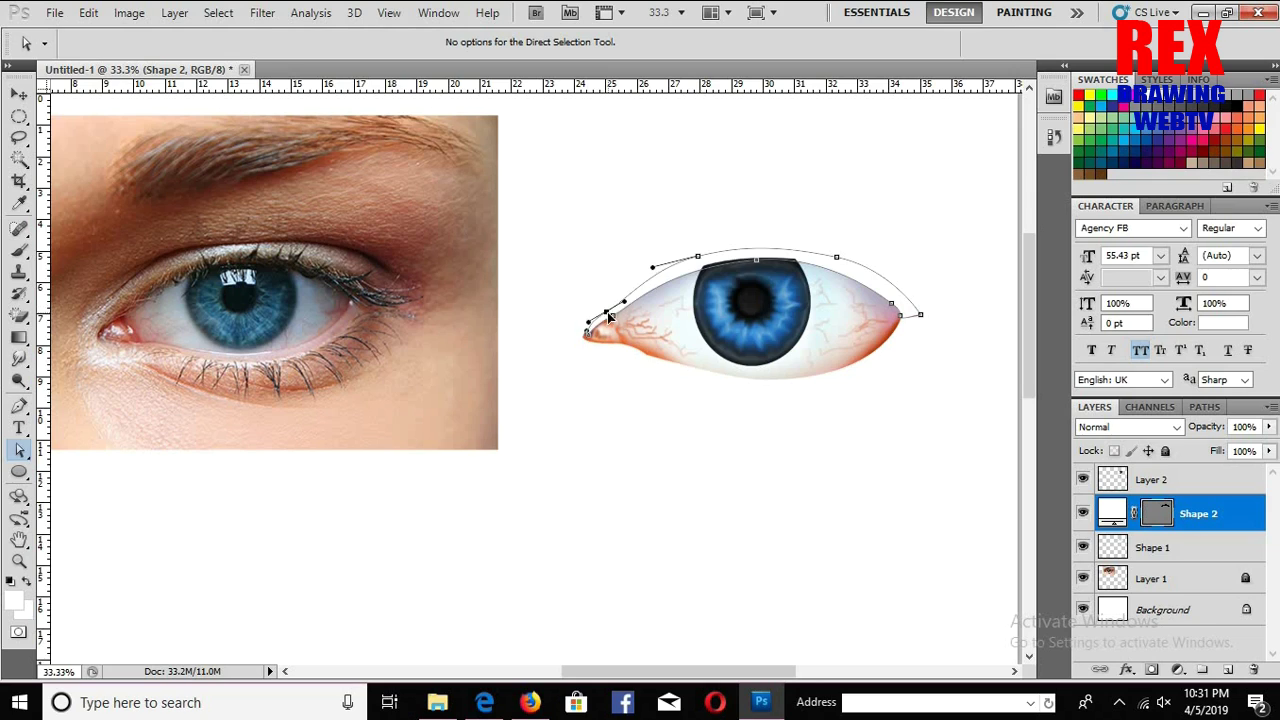
click(838, 259)
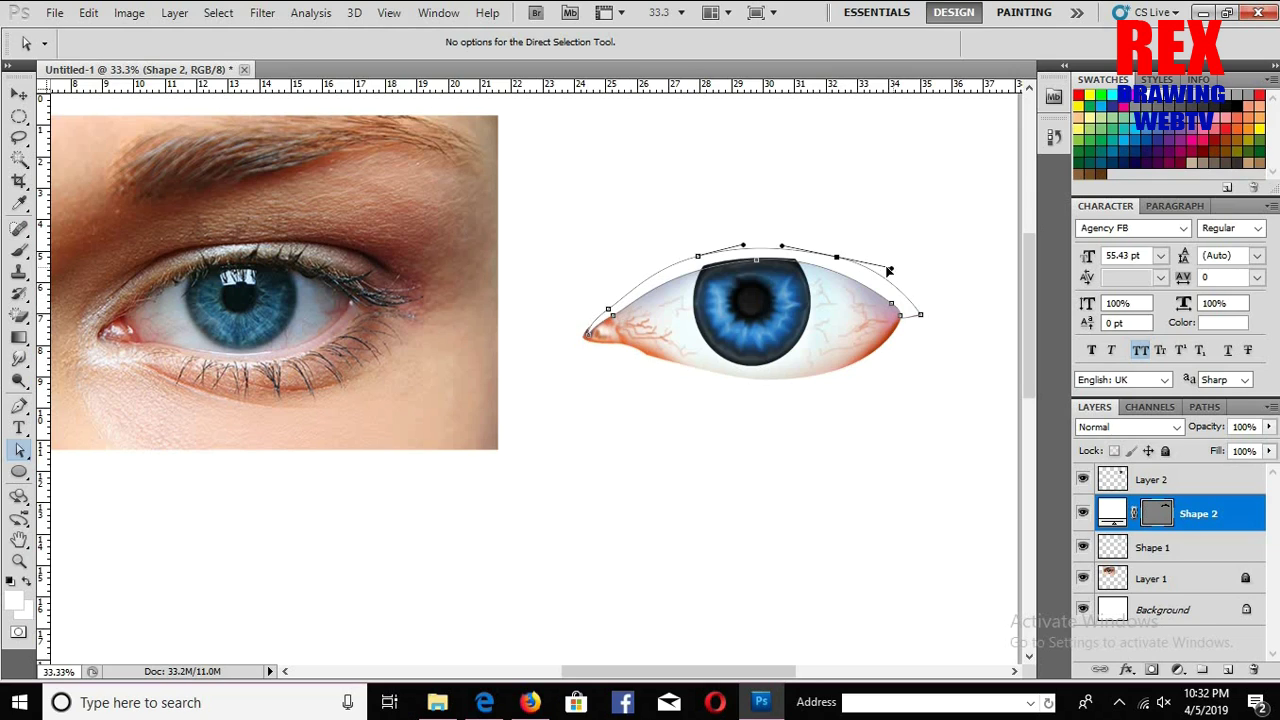
click(918, 322)
key(ctrl+Return)
right_click(1192, 513)
click(1150, 212)
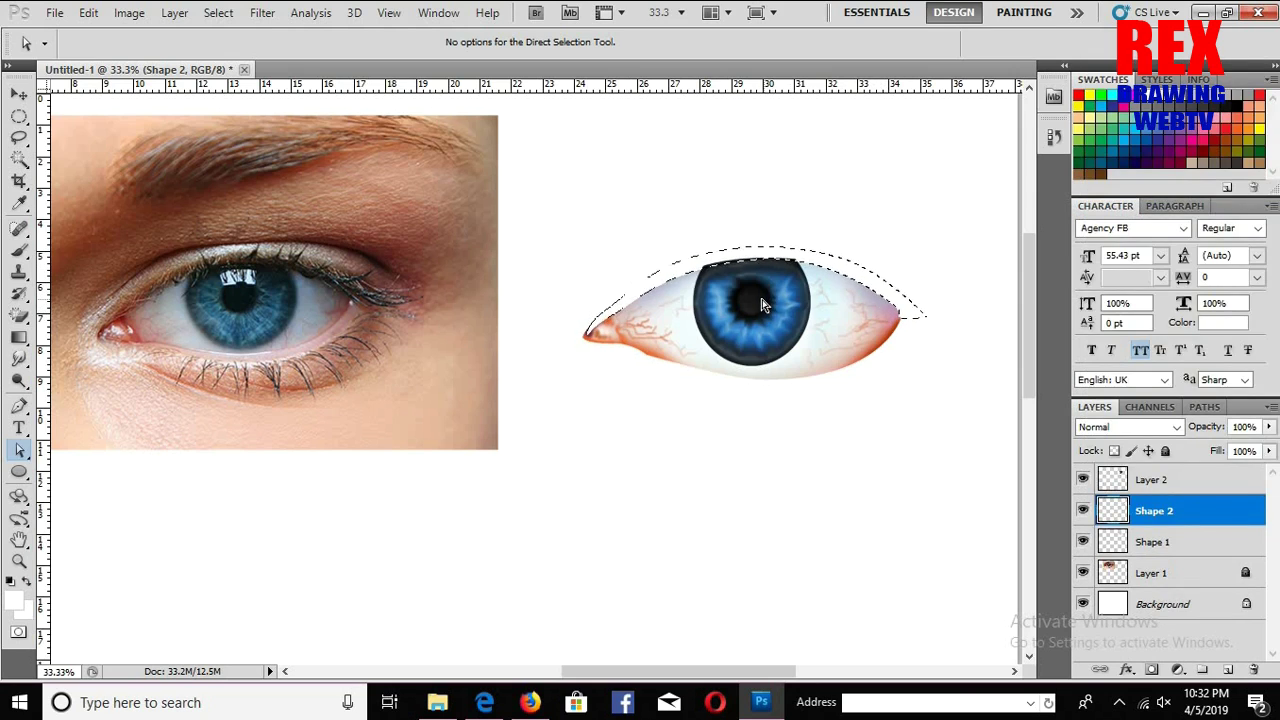
Step: Paint an orange-brown band along the upper lid at 100% brush opacity
key(b)
click(13, 598)
click(867, 392)
click(800, 225)
click(1060, 152)
key(0)
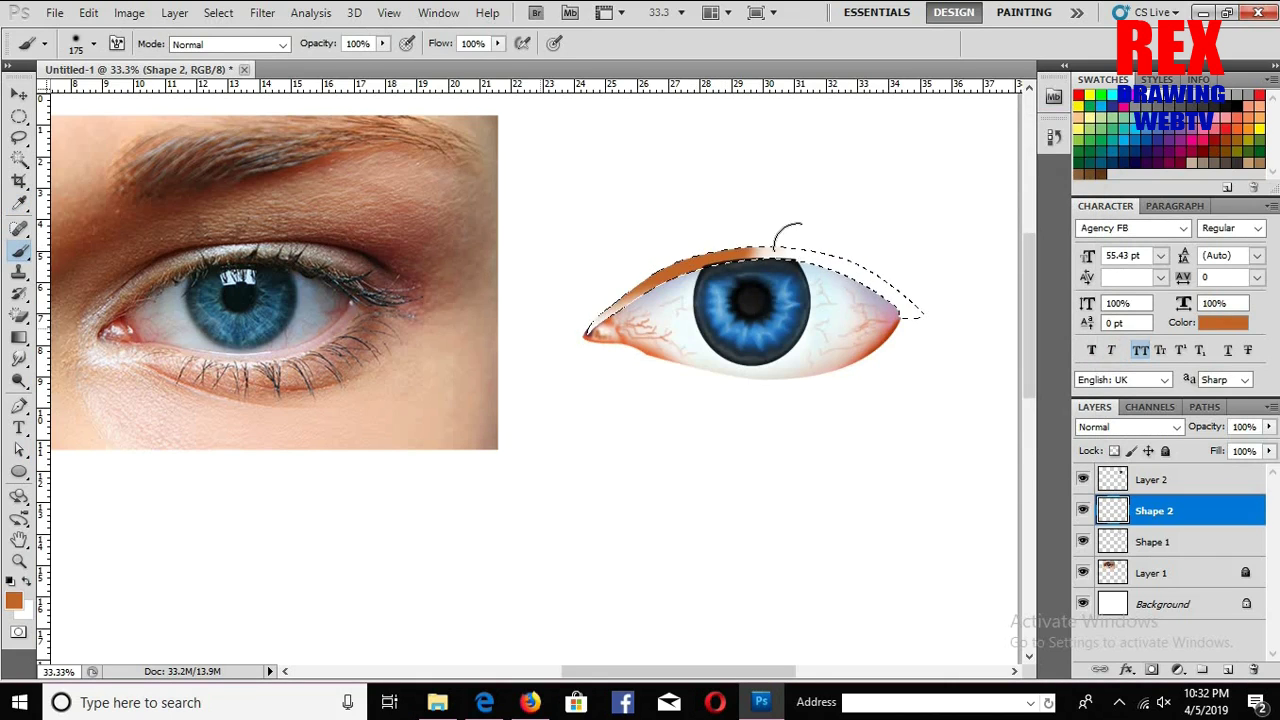
drag(528, 314, 900, 271)
scroll(837, 269, up, 1)
drag(685, 307, 711, 301)
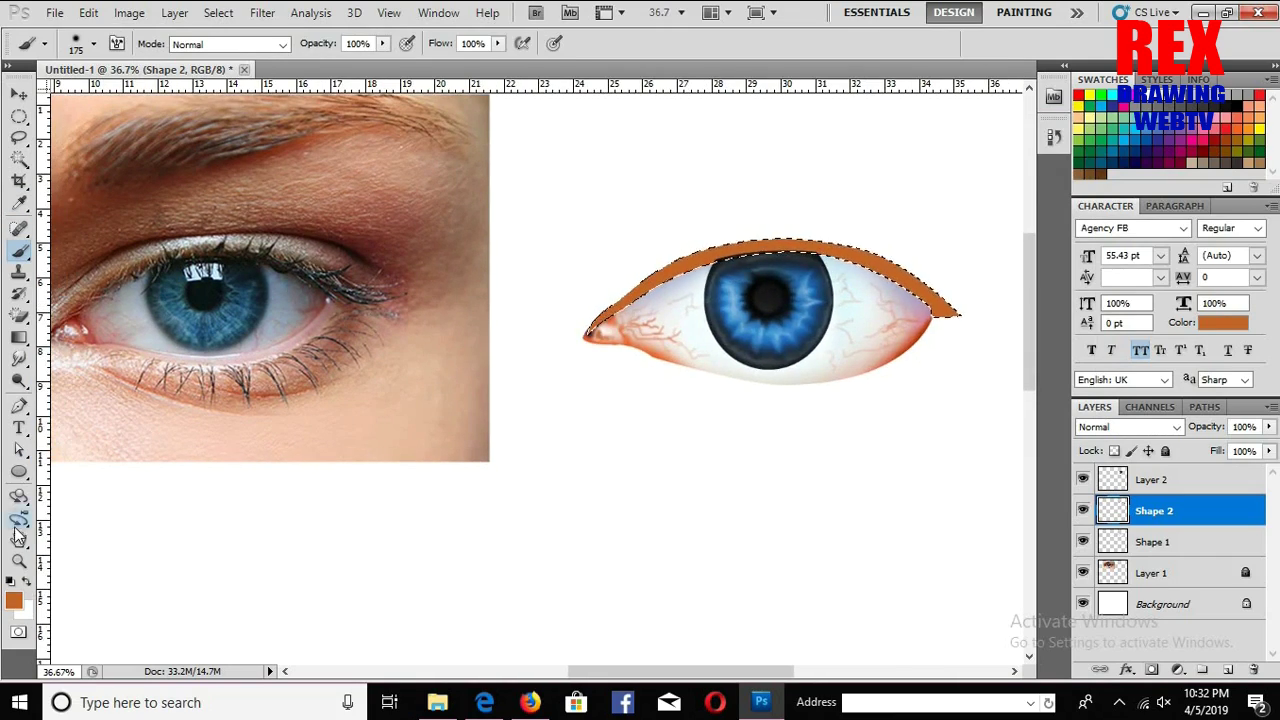
Step: Paint light peach over the left and middle of the lid band with a smaller brush
click(13, 598)
click(709, 169)
click(1043, 148)
key([)
key([)
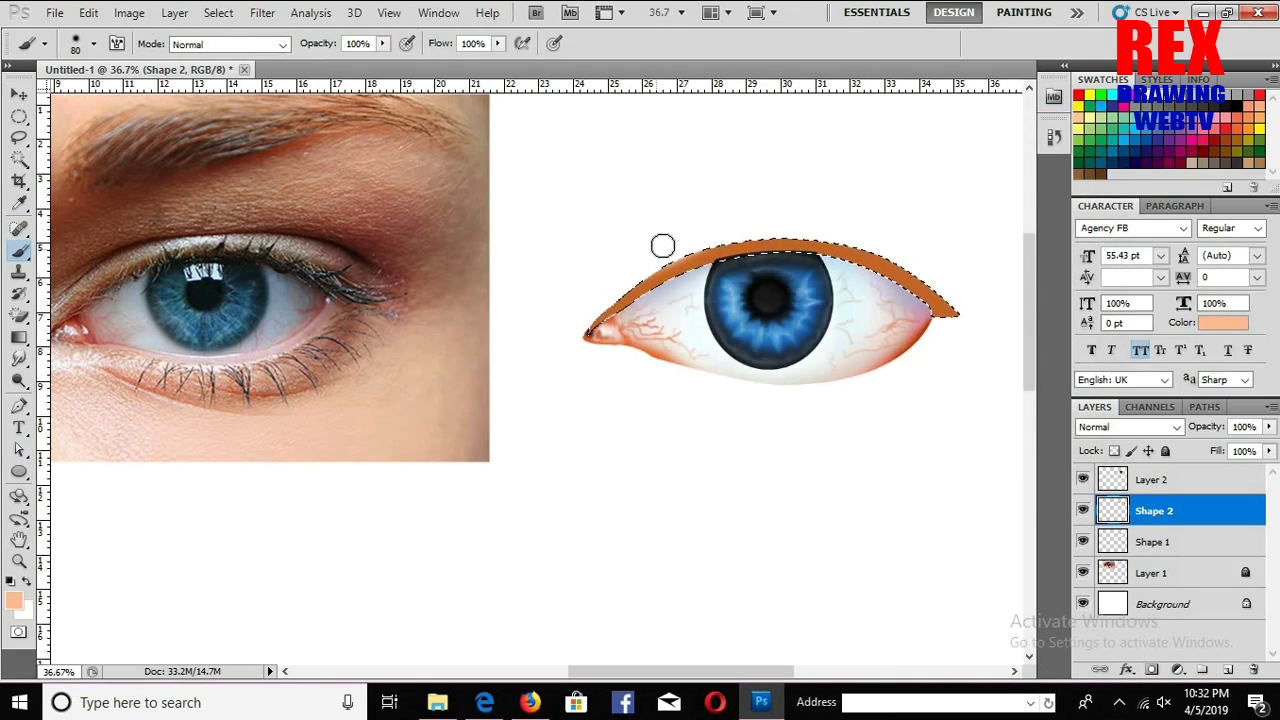
drag(663, 249, 580, 323)
drag(669, 240, 771, 231)
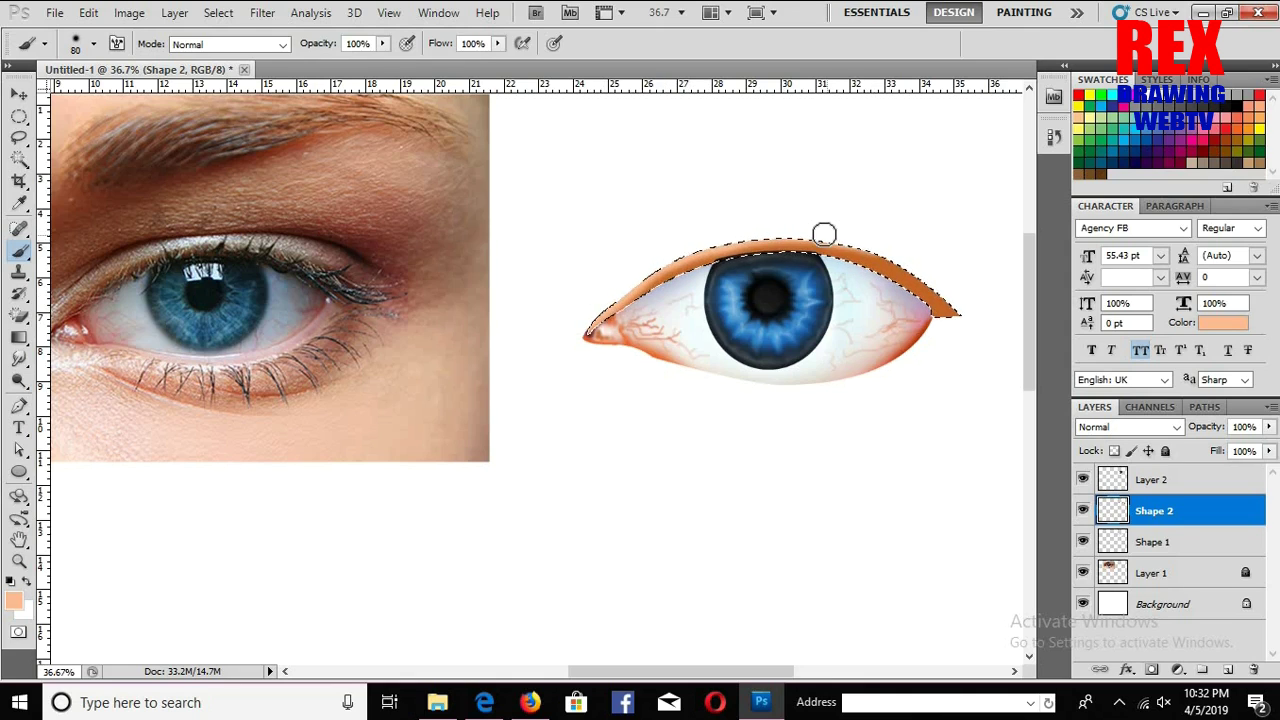
Step: Darken the right eye contour and left lid edge with dark brown
click(13, 598)
click(814, 309)
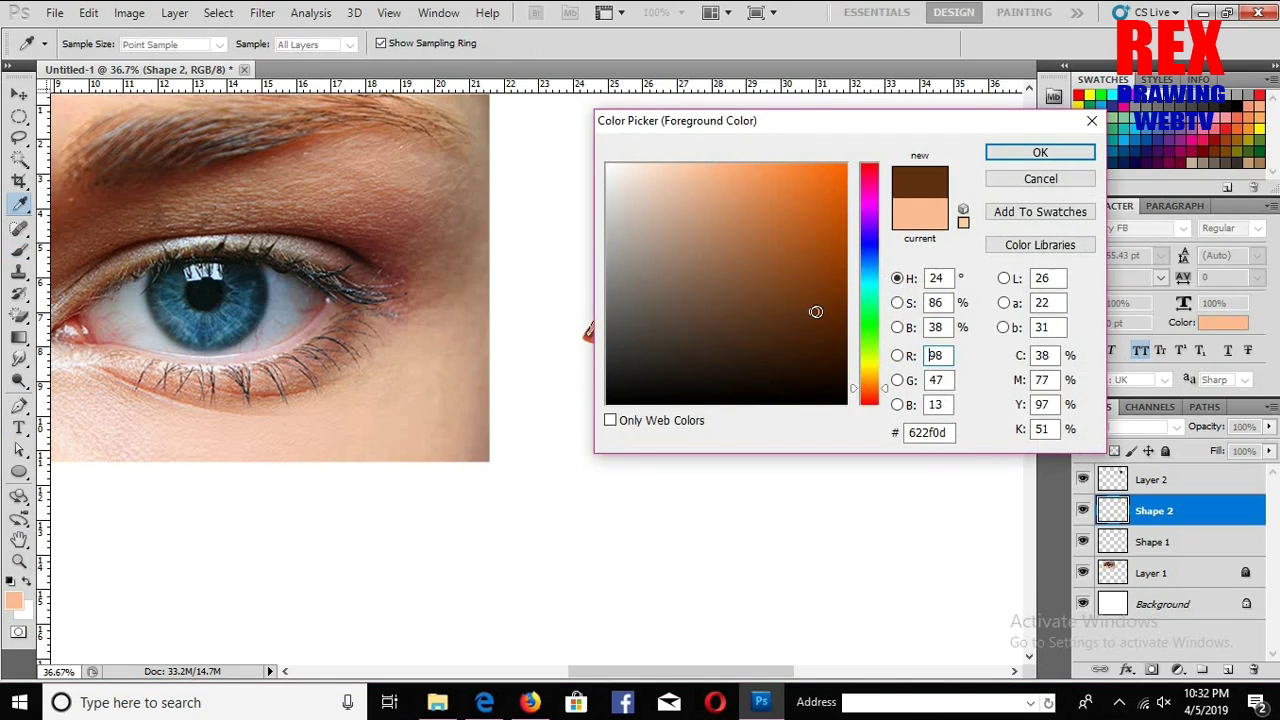
click(1043, 149)
key(bracketright)
drag(908, 294, 950, 330)
drag(708, 280, 612, 329)
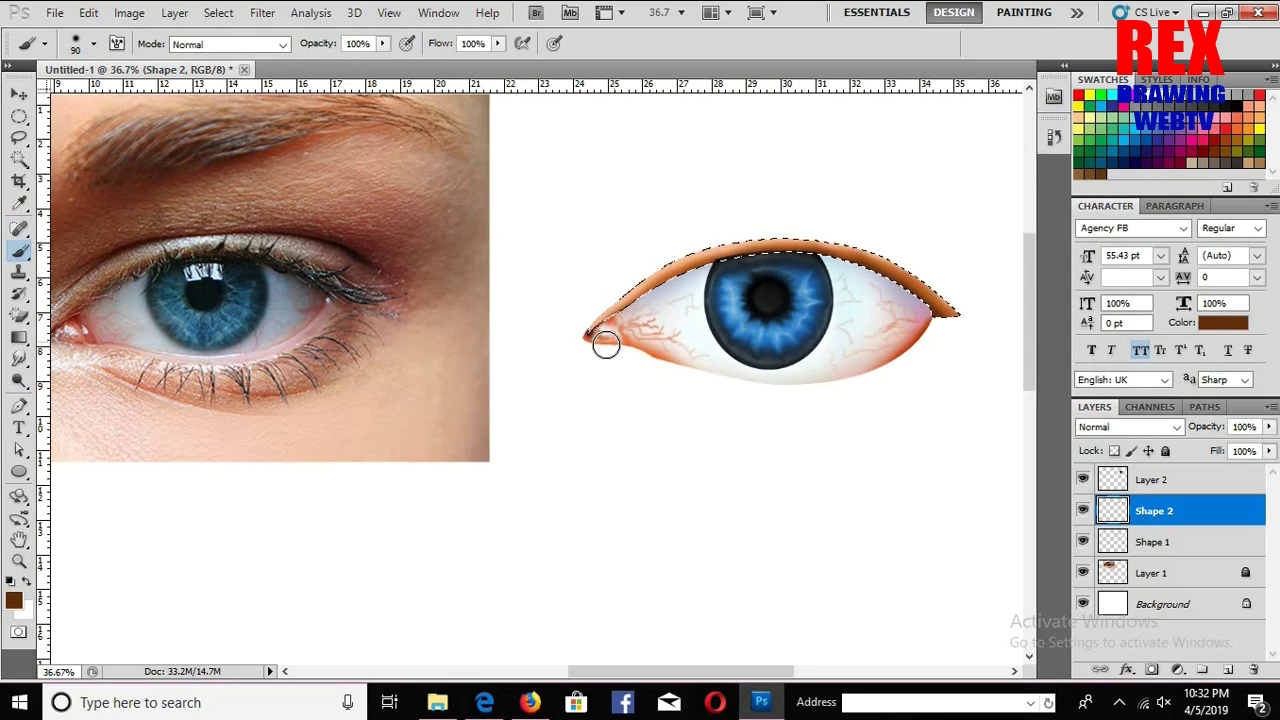
Step: Brush bright orange evenly across the upper lid band in two passes
click(13, 598)
click(819, 211)
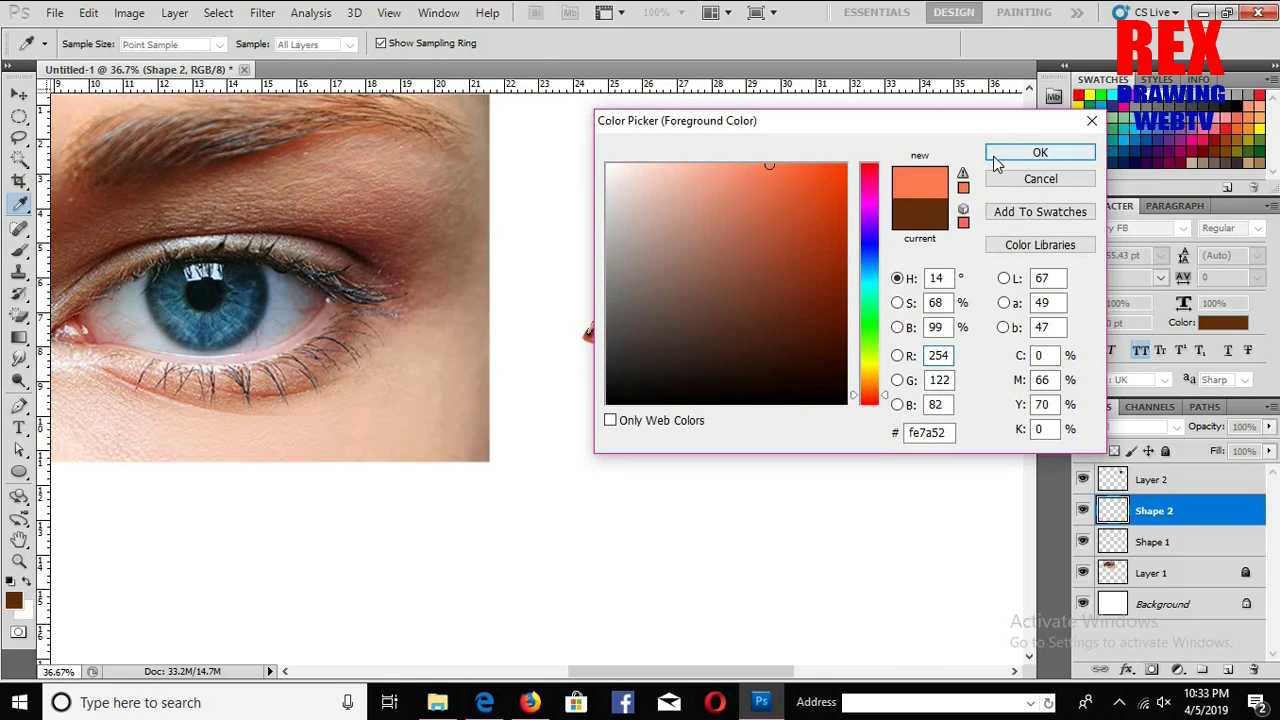
click(836, 190)
click(1040, 152)
mouse_move(600, 335)
mouse_down()
mouse_move(805, 285)
mouse_move(938, 296)
mouse_up()
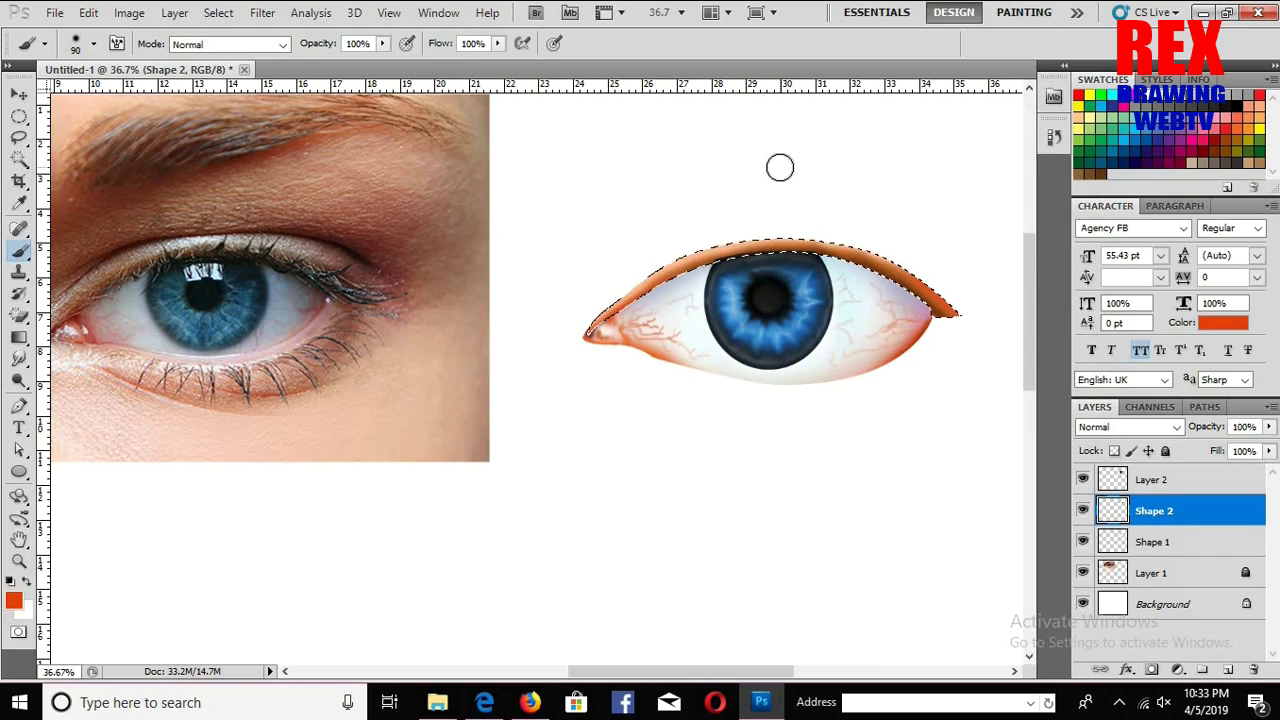
drag(903, 254, 624, 285)
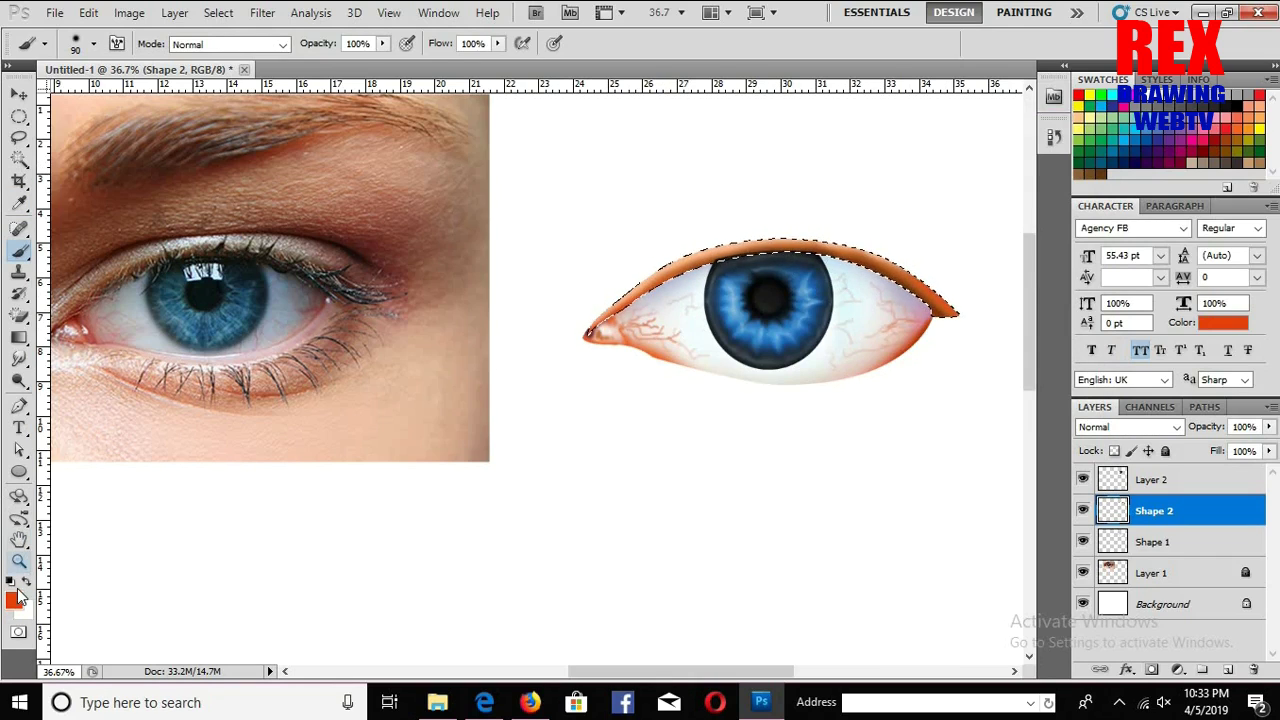
Step: Pick white with a finer brush, deselect the eyelid, and add empty Layer 3 above Shape 2
click(14, 600)
click(557, 128)
click(1040, 152)
key(bracketleft)
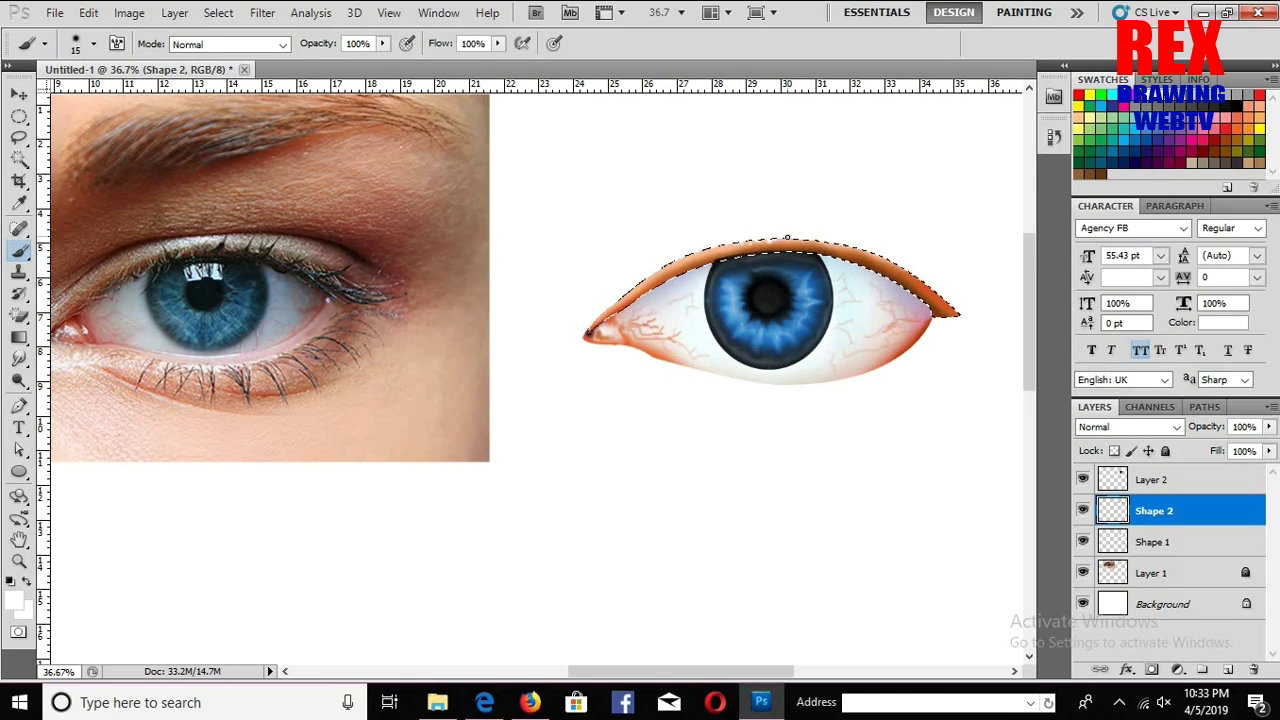
key(bracketleft)
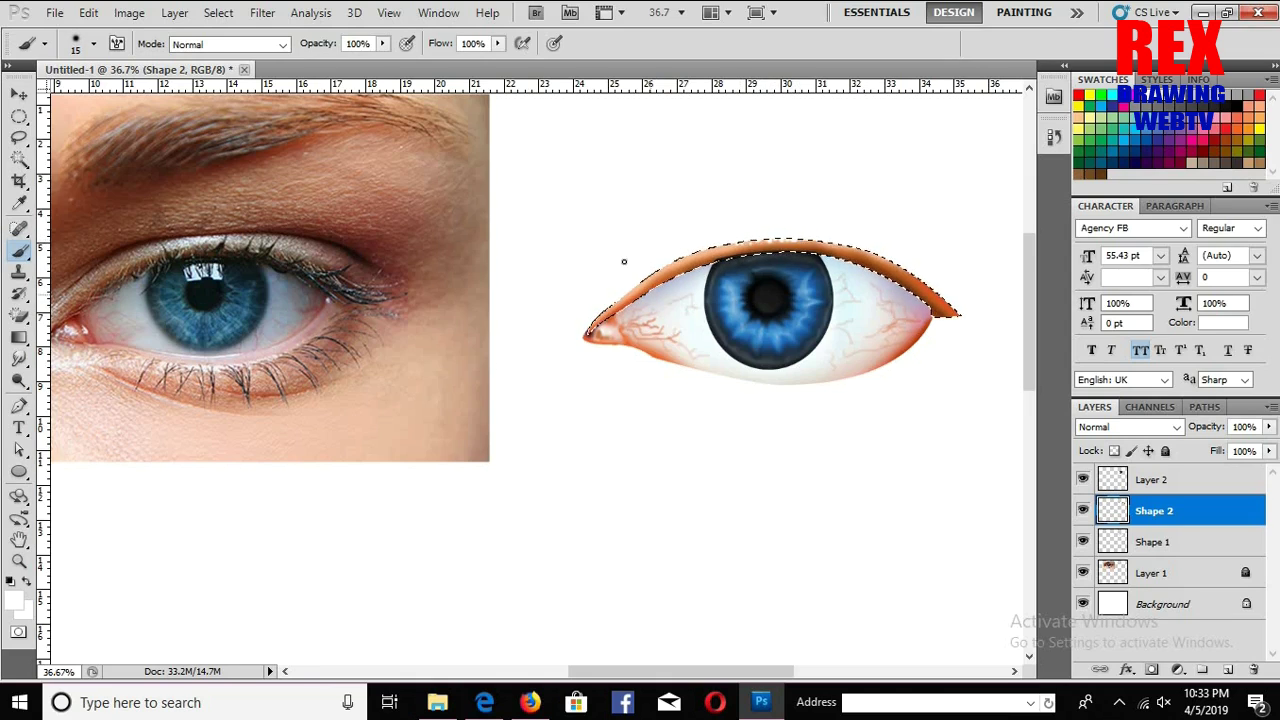
key(ctrl+d)
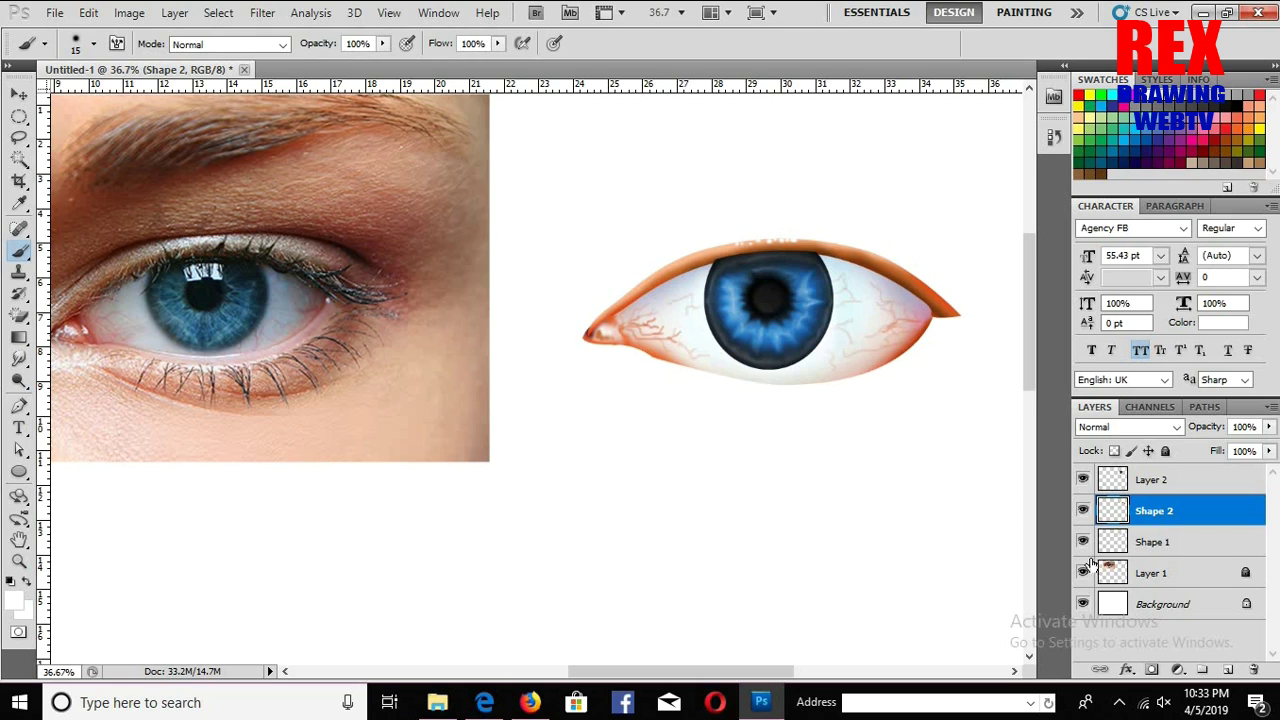
click(1228, 669)
Step: Draw a small Pen shape for the lash and fill it black
key(p)
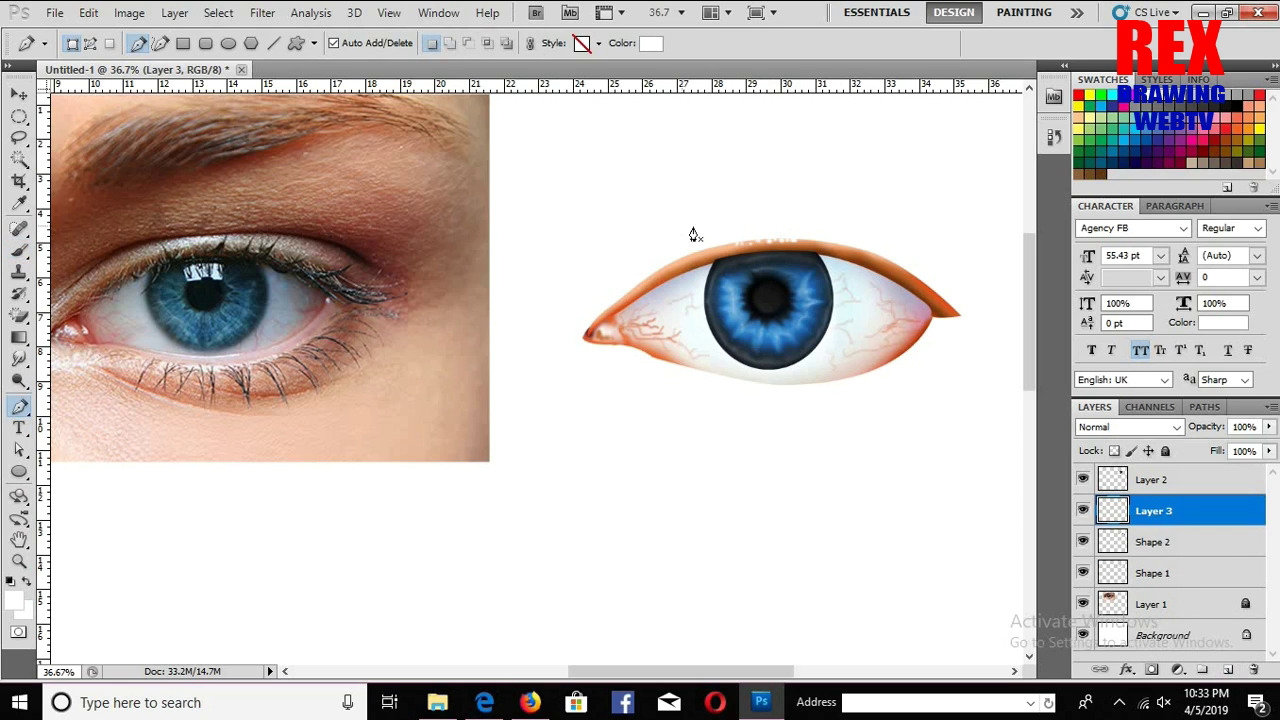
click(661, 231)
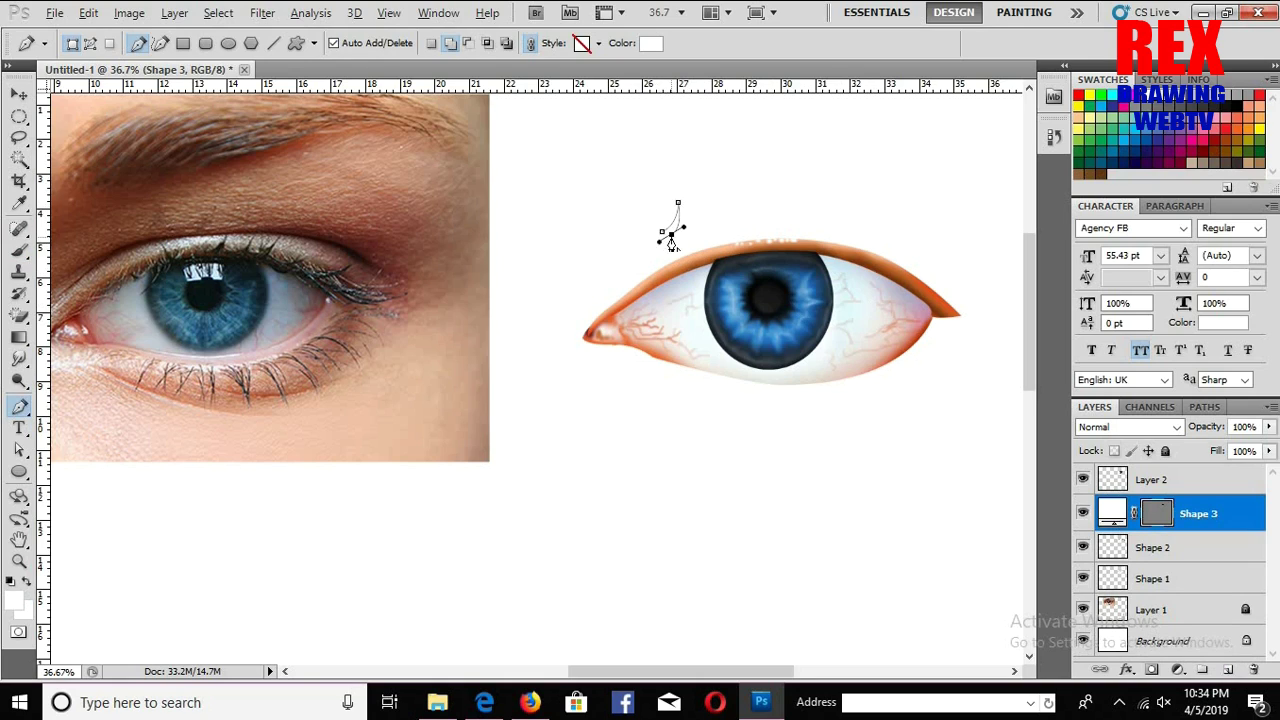
click(662, 233)
click(650, 44)
click(1000, 150)
Step: Scale up the black shape, rasterize and smudge it into strands, and move it above the eye
key(v)
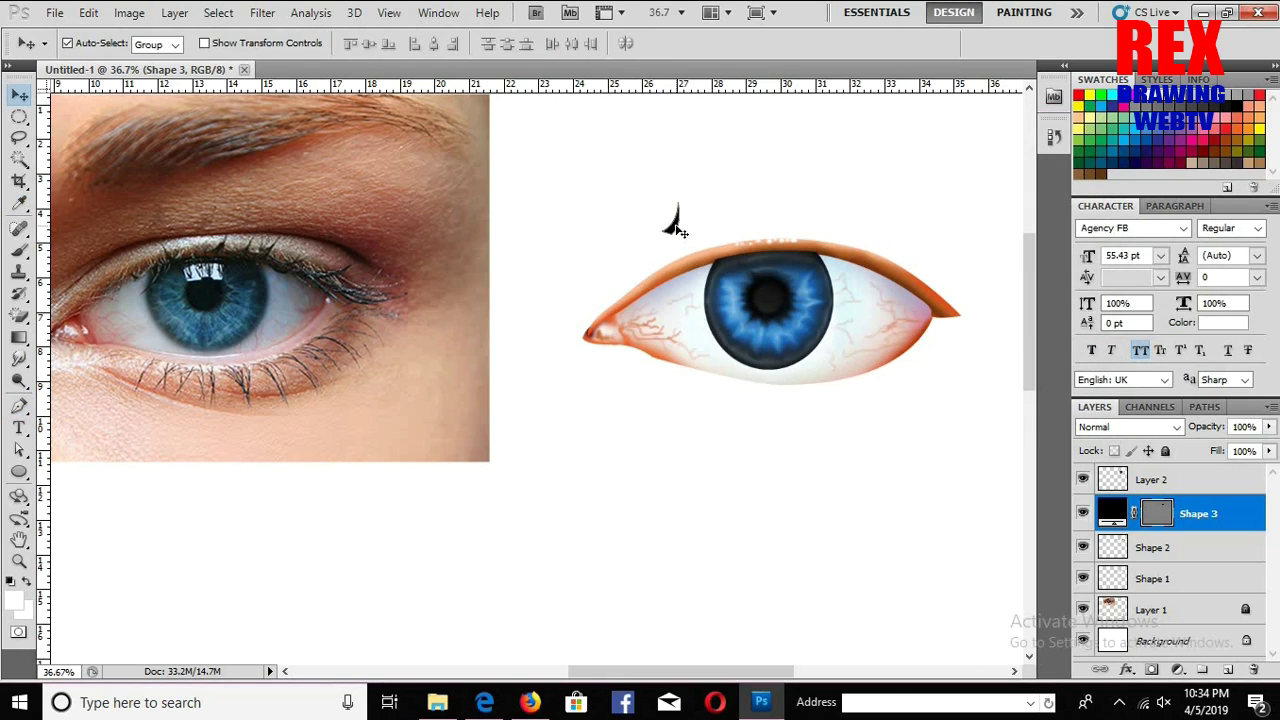
key(ctrl+t)
drag(603, 432, 614, 404)
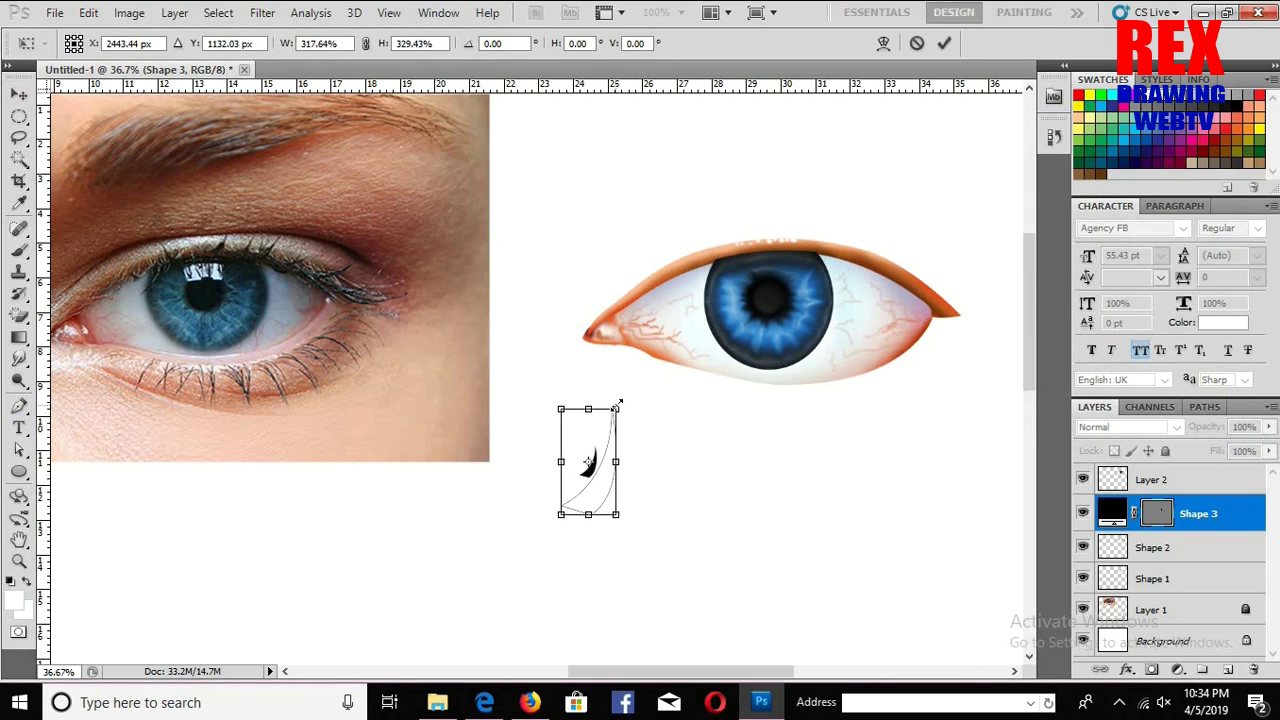
key(Return)
right_click(1196, 505)
click(1150, 199)
key(r)
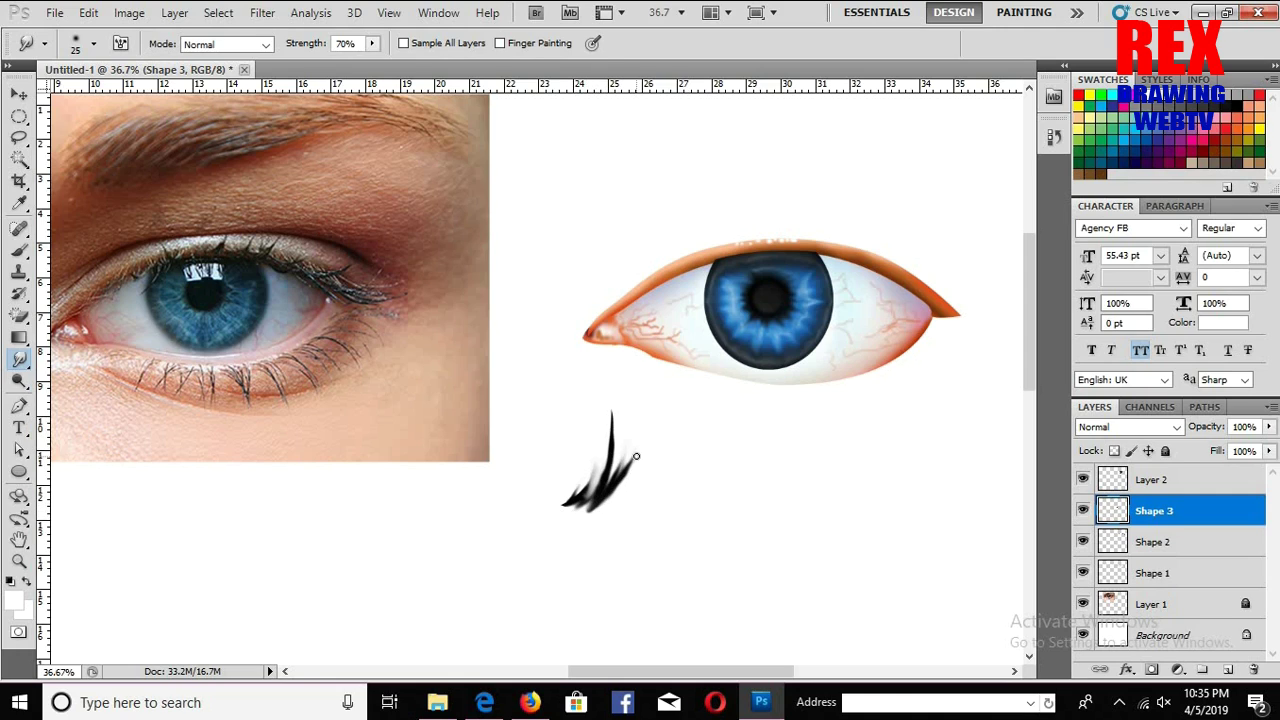
key(v)
drag(595, 507, 789, 235)
Step: Shrink the lash tuft to about 60% and set it on the eye's top edge
key(ctrl+t)
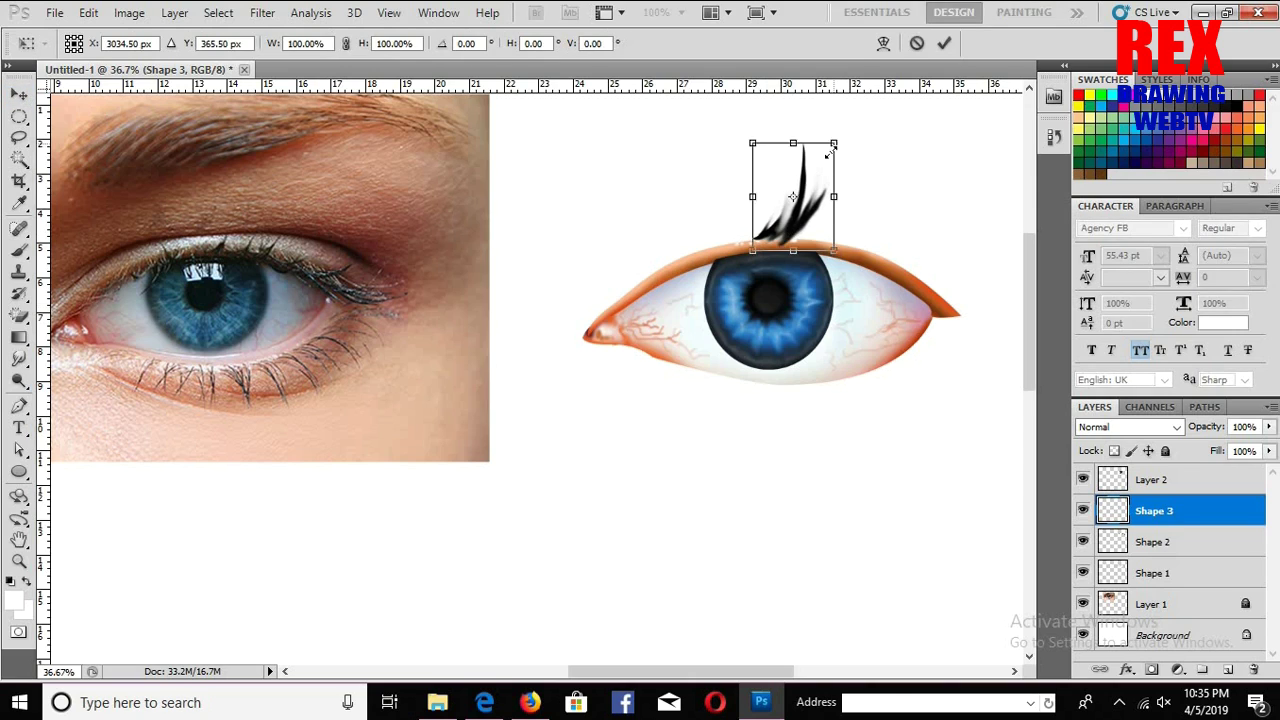
drag(834, 137, 819, 165)
mouse_move(800, 208)
mouse_down()
mouse_move(801, 240)
mouse_move(840, 246)
mouse_up()
key(Return)
key(Up)
key(Up)
key(Up)
Step: Make two rotated lash copies fanning out, the second about 31°
key(ctrl+t)
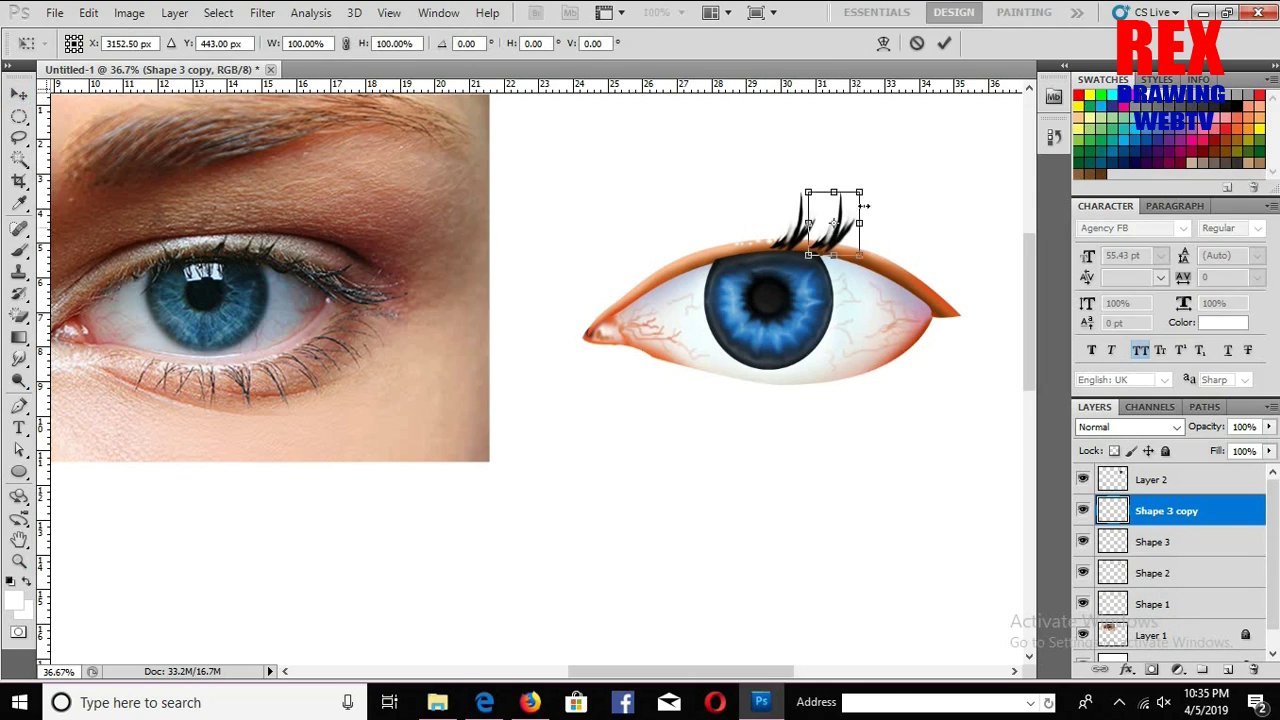
drag(858, 196, 838, 250)
key(Return)
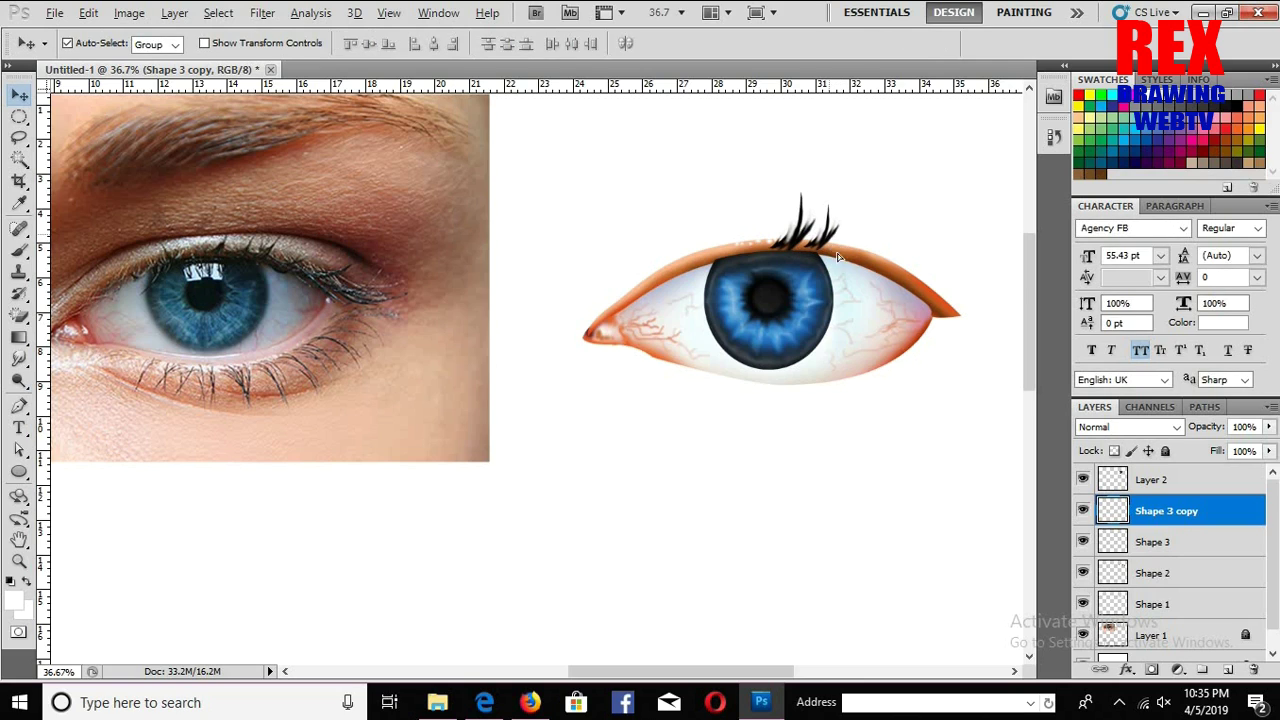
key(ctrl+t)
drag(900, 197, 895, 240)
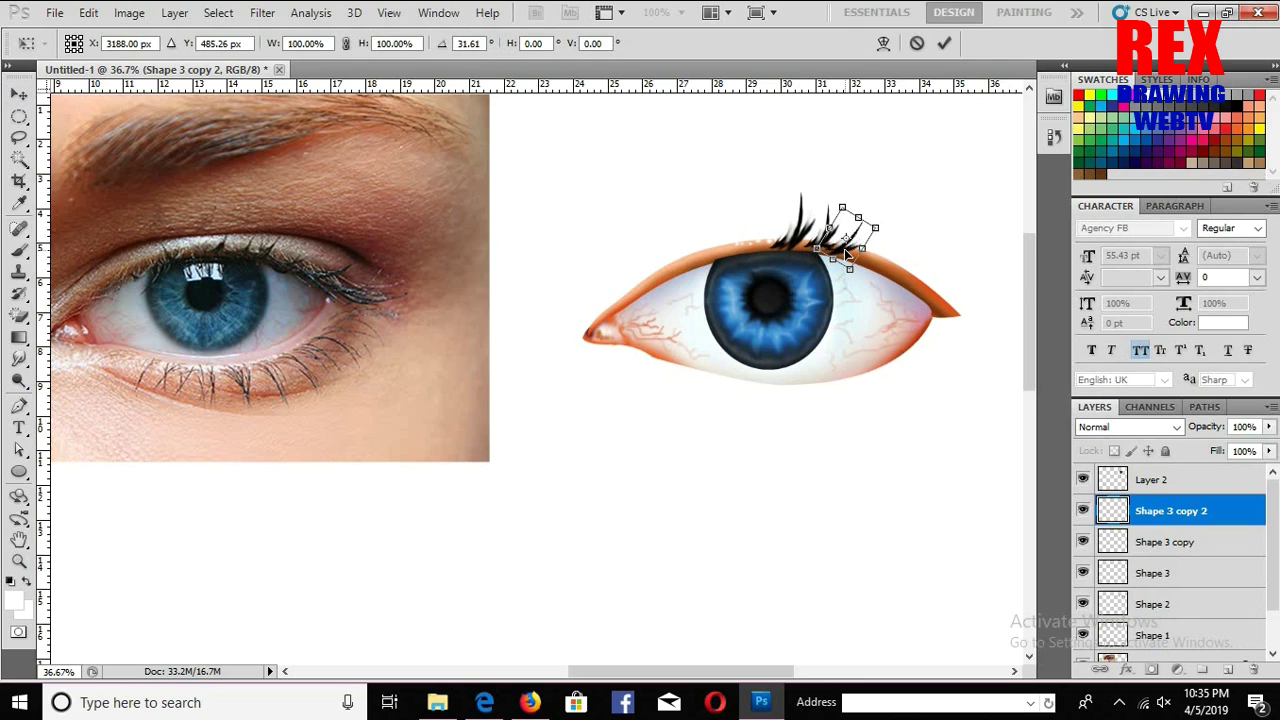
key(Return)
Step: Select Shape 3 copy and move it right along the upper lid
right_click(824, 248)
click(870, 257)
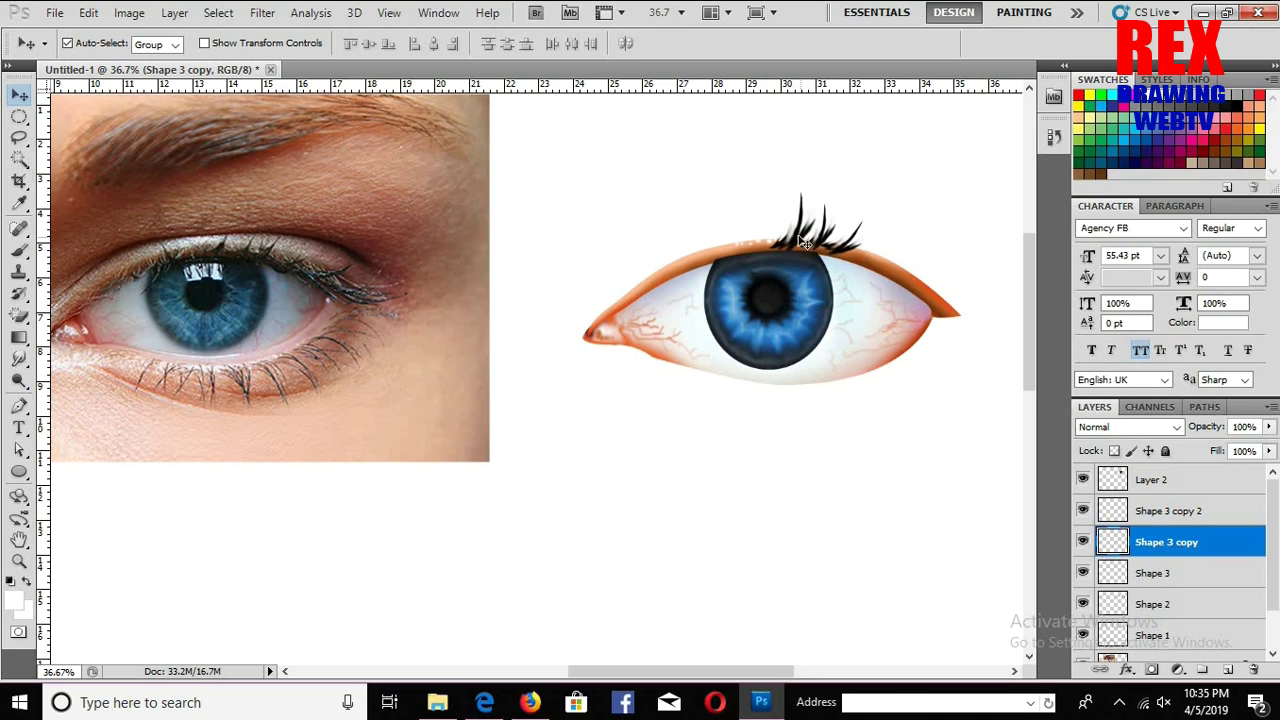
drag(805, 243, 934, 265)
key(ctrl+t)
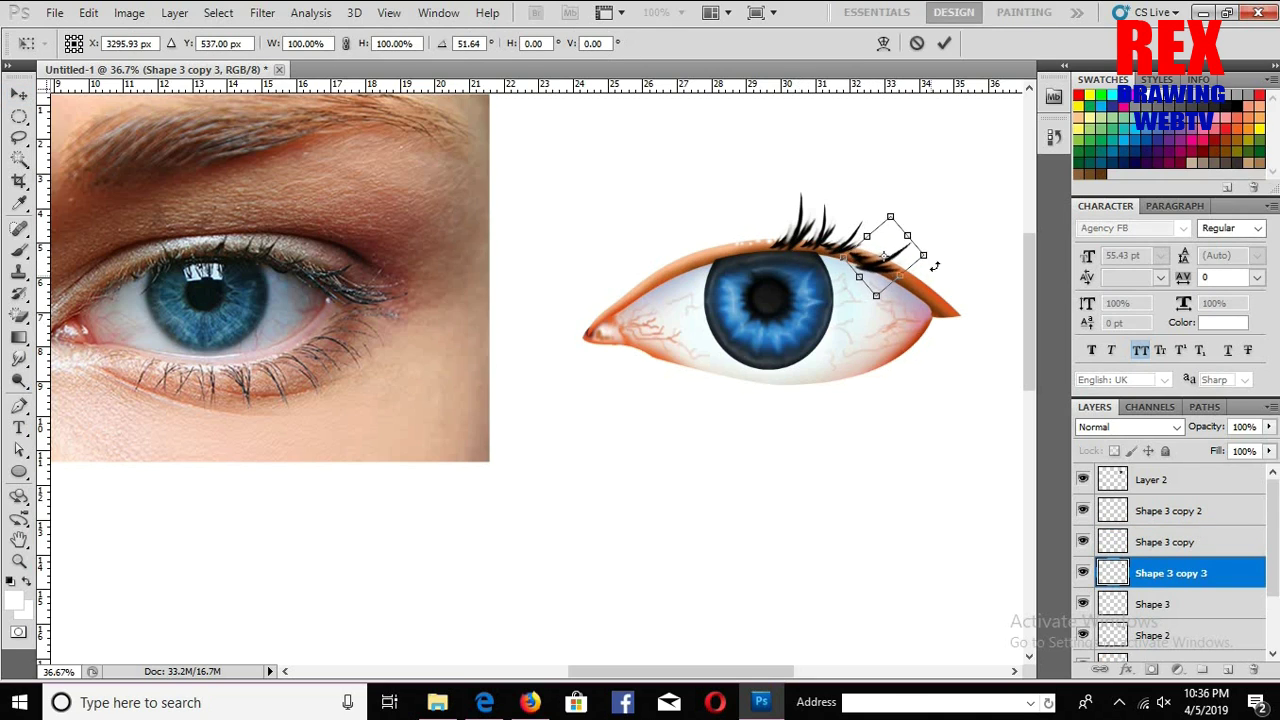
key(Return)
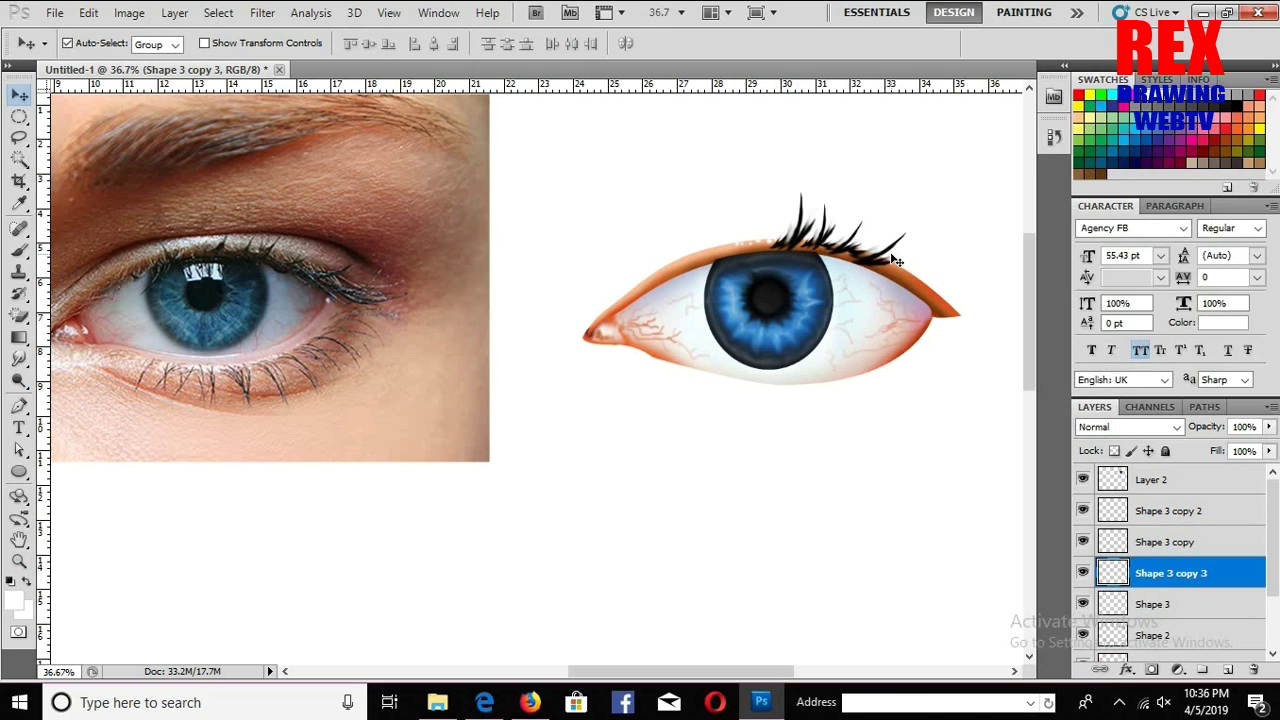
Step: Place a Shape 3 lash below the eye, flip it vertically, rotate about 41° and warp it
right_click(800, 237)
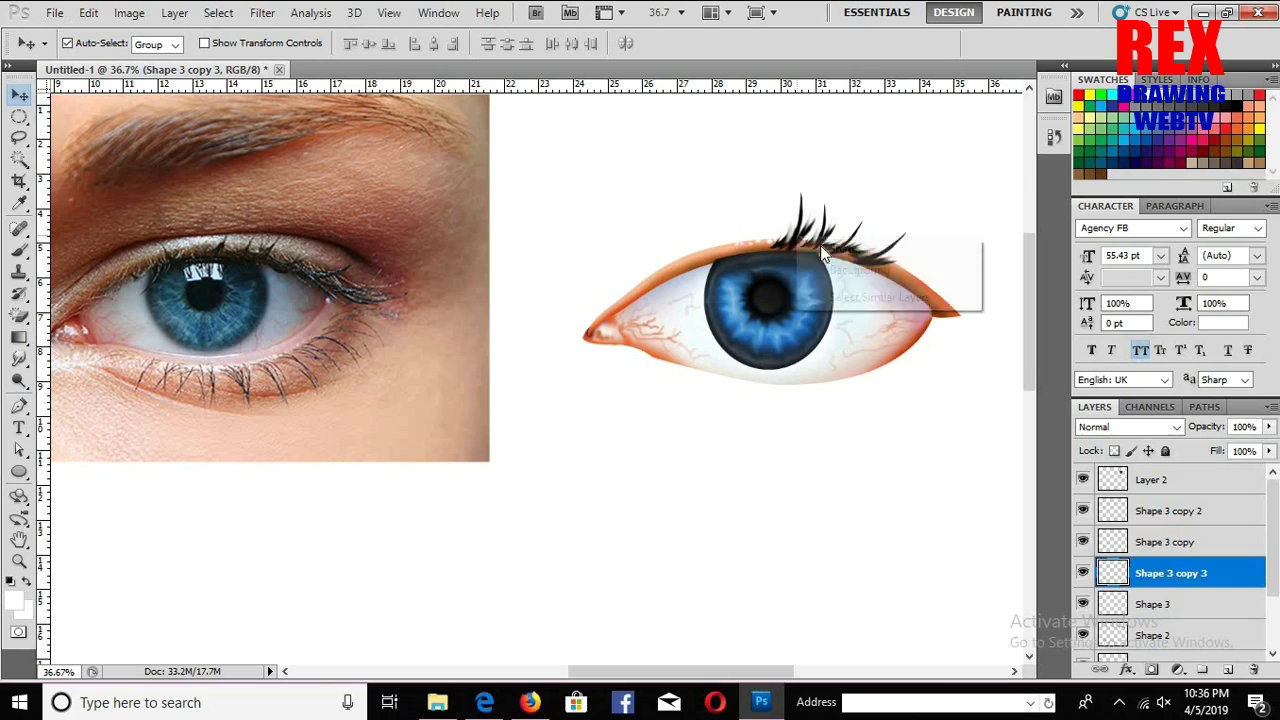
click(849, 248)
drag(790, 317, 745, 448)
key(ctrl+t)
right_click(745, 448)
click(790, 429)
drag(783, 396, 806, 440)
right_click(747, 449)
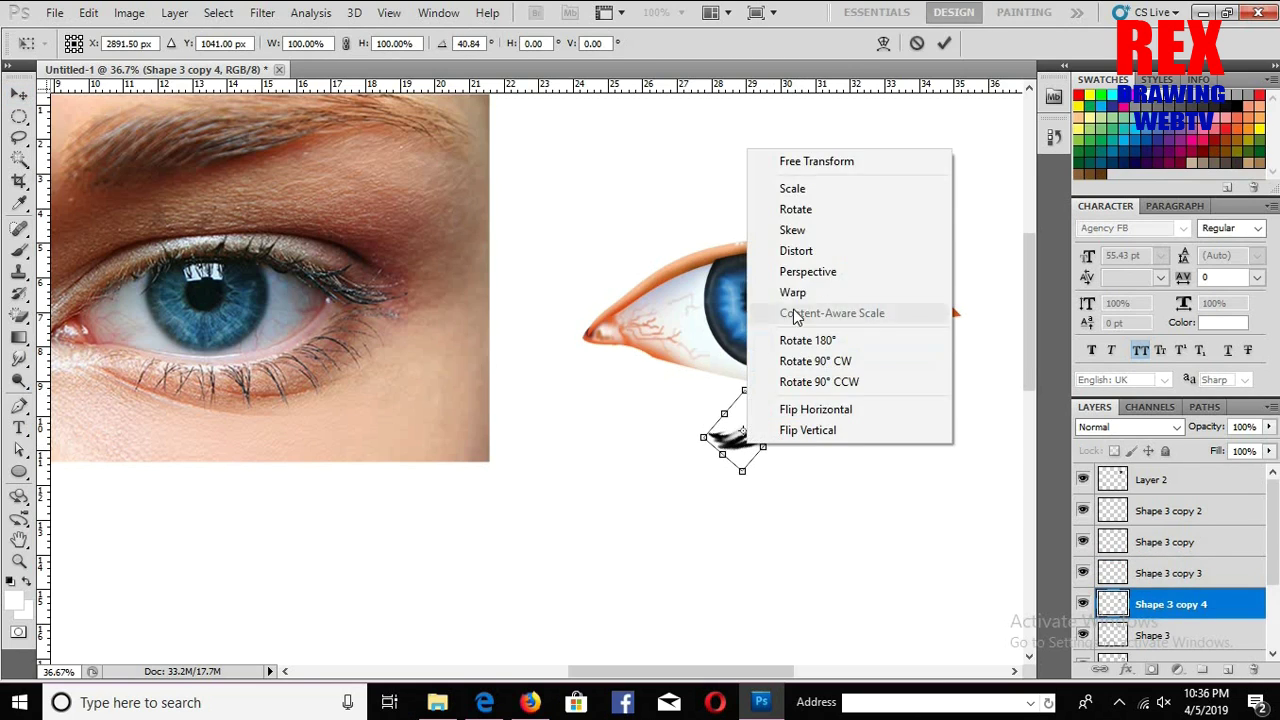
click(795, 291)
drag(713, 430, 776, 460)
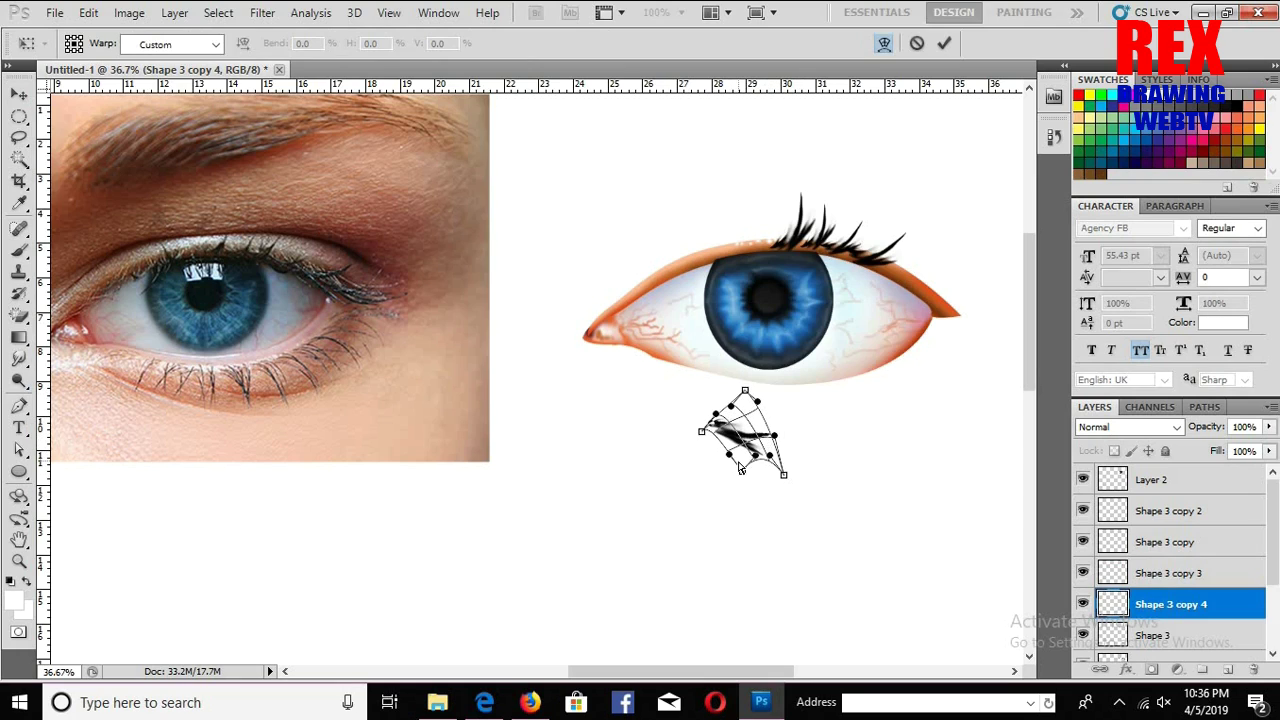
drag(776, 457, 780, 441)
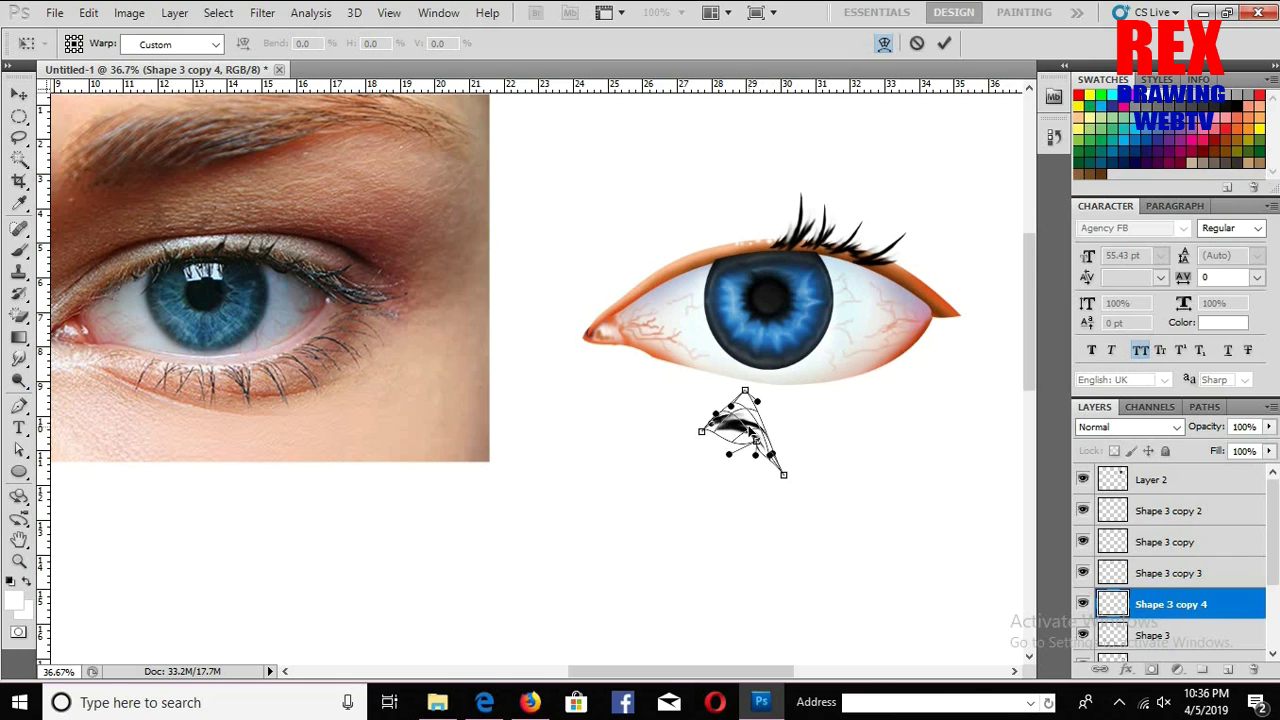
key(Return)
Step: Move that lash to the outer upper lid, flip it horizontally and rotate it onto the corner
mouse_move(757, 432)
mouse_down()
mouse_move(895, 275)
mouse_move(916, 282)
mouse_up()
key(ctrl+t)
right_click(911, 278)
click(1029, 540)
mouse_move(915, 300)
mouse_down()
mouse_move(900, 316)
mouse_move(910, 294)
mouse_up()
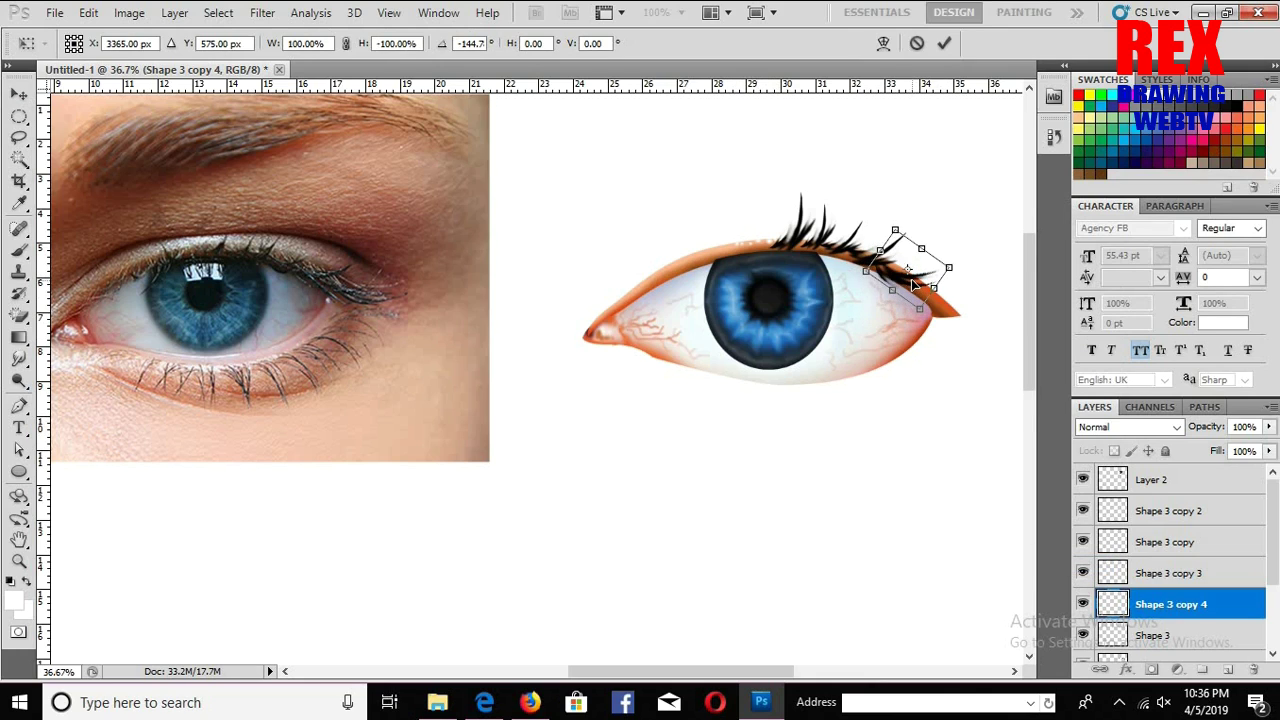
key(Return)
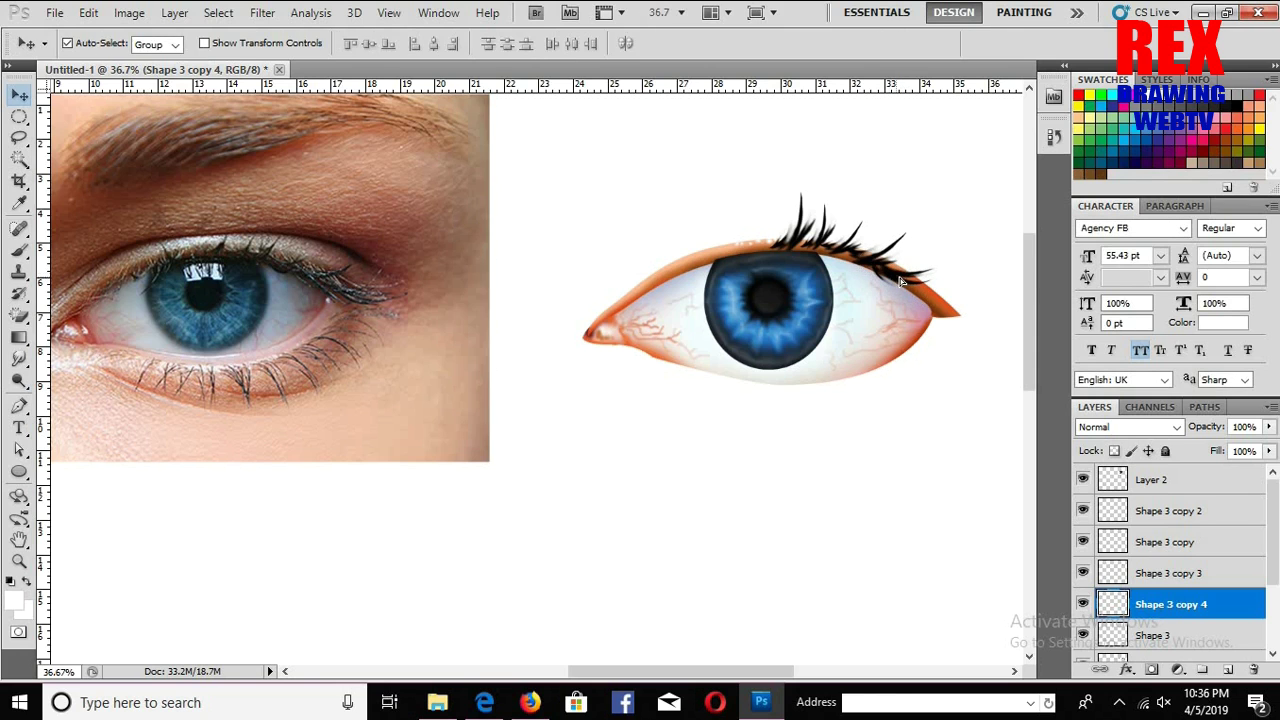
Step: Give the lash a gradient overlay whose right stop is a sampled dark grey
key(l)
drag(600, 46, 420, 114)
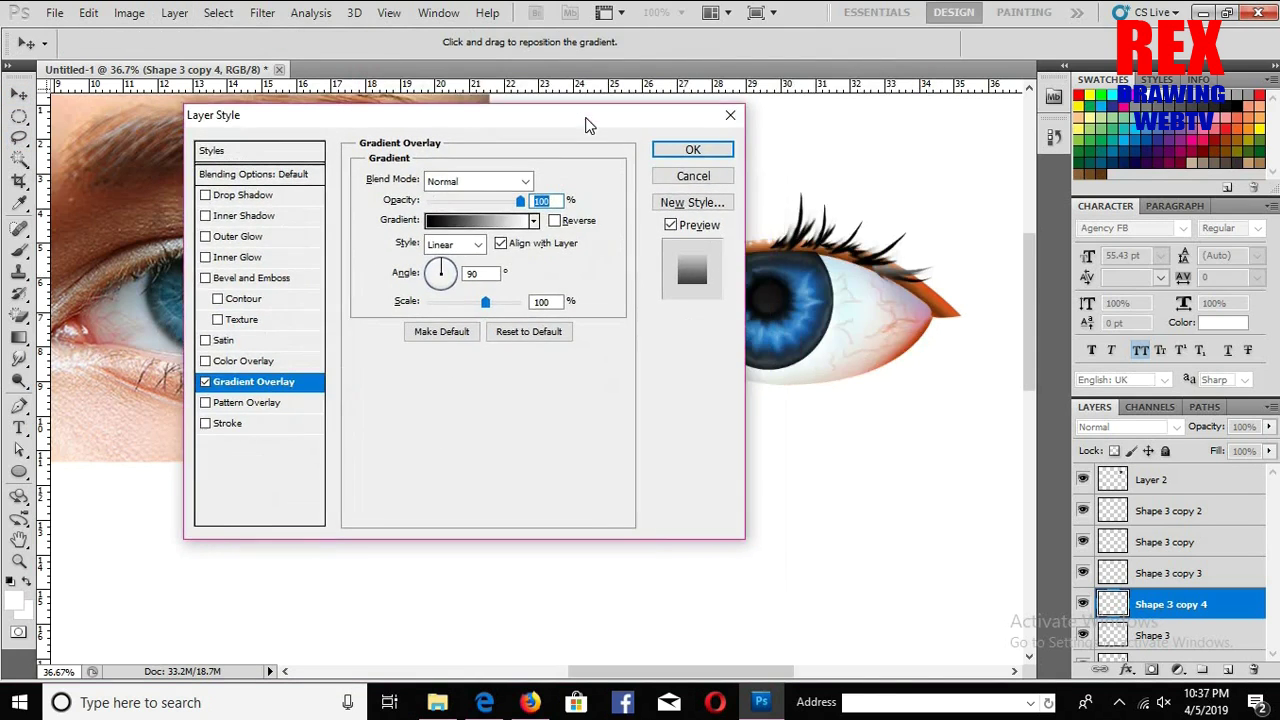
click(440, 220)
click(813, 399)
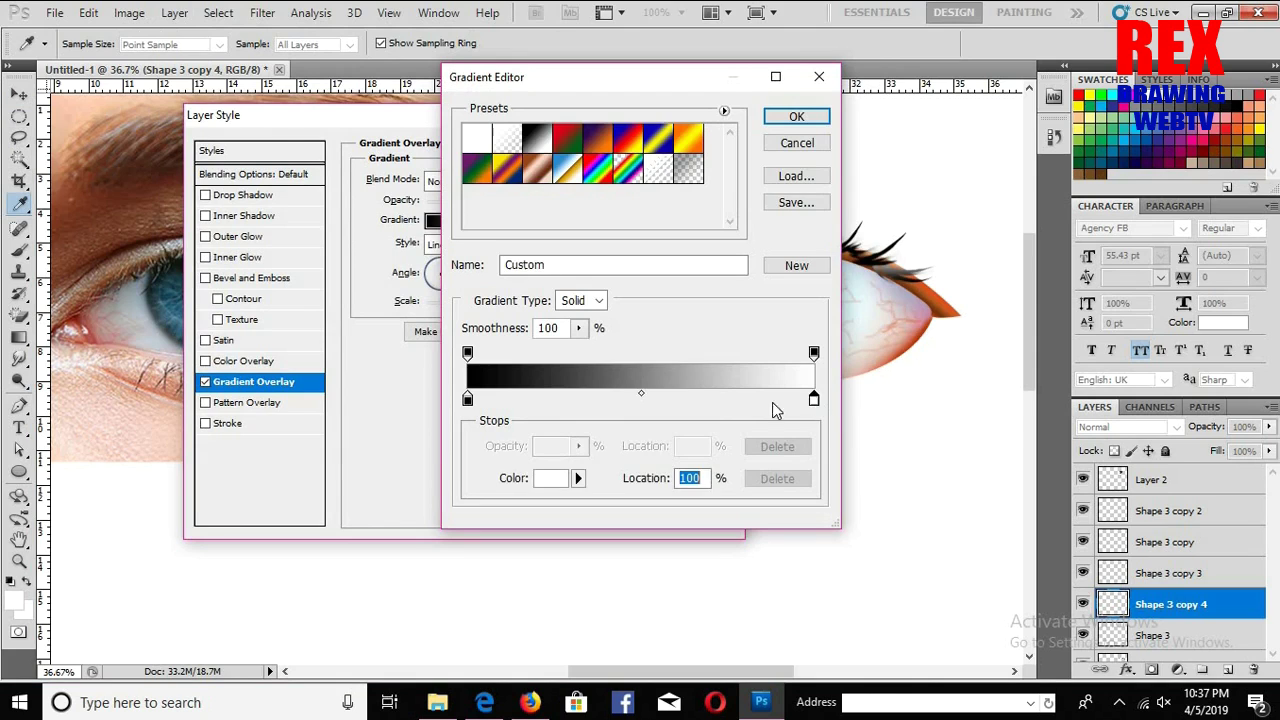
click(608, 372)
click(796, 116)
key(Return)
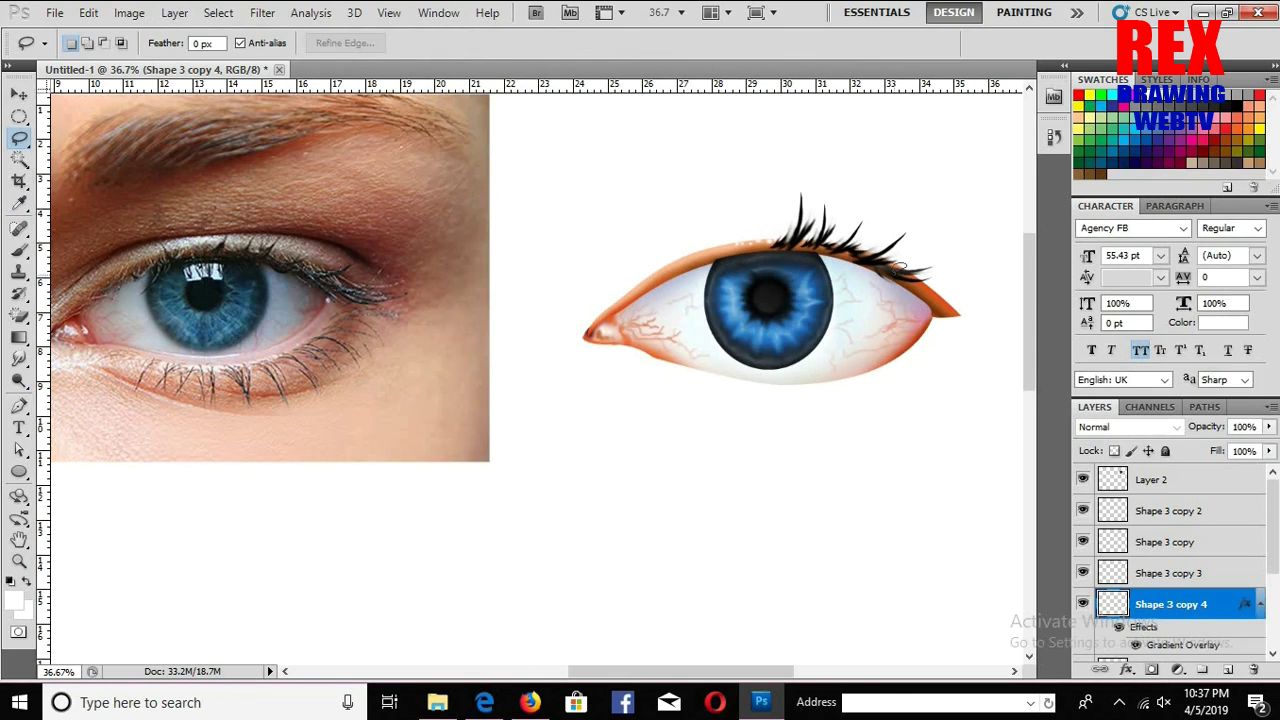
Step: Duplicate the lash strand, shift it up-left and stretch it wider to the right
key(v)
mouse_move(922, 296)
mouse_down()
mouse_move(916, 286)
mouse_move(945, 297)
mouse_up()
key(ctrl+t)
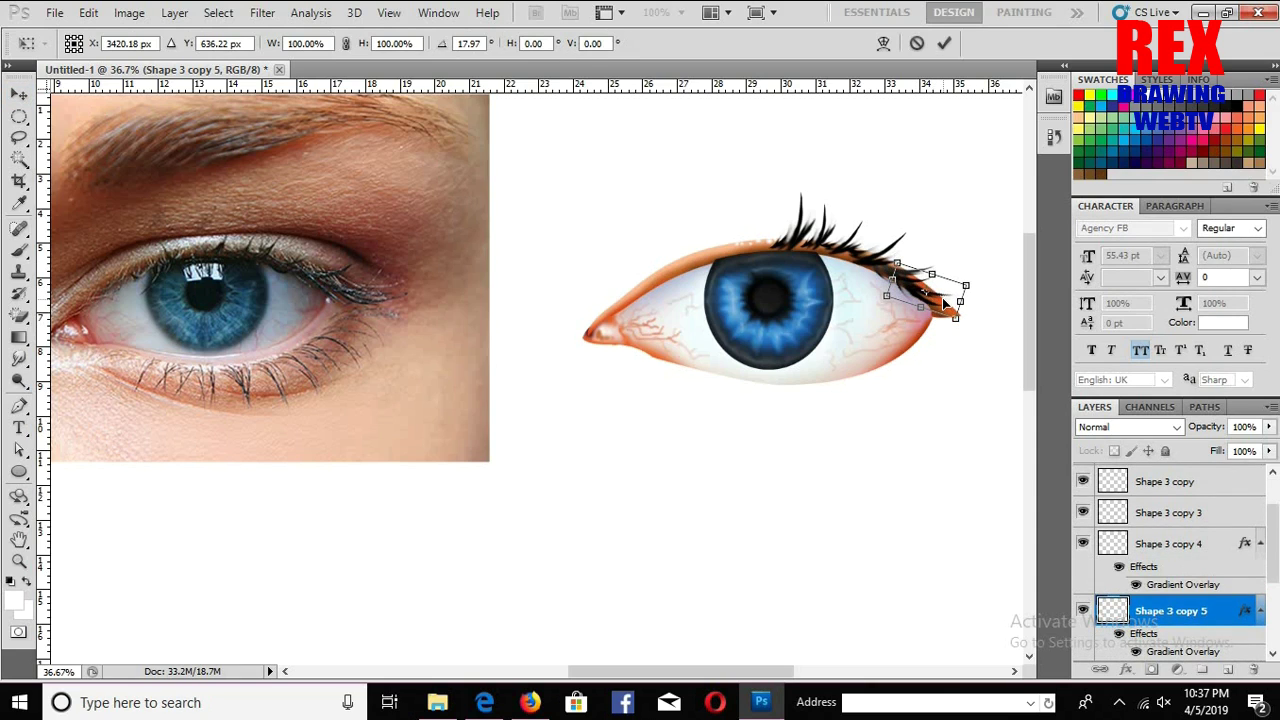
key(Return)
key(ctrl+t)
drag(980, 284, 995, 284)
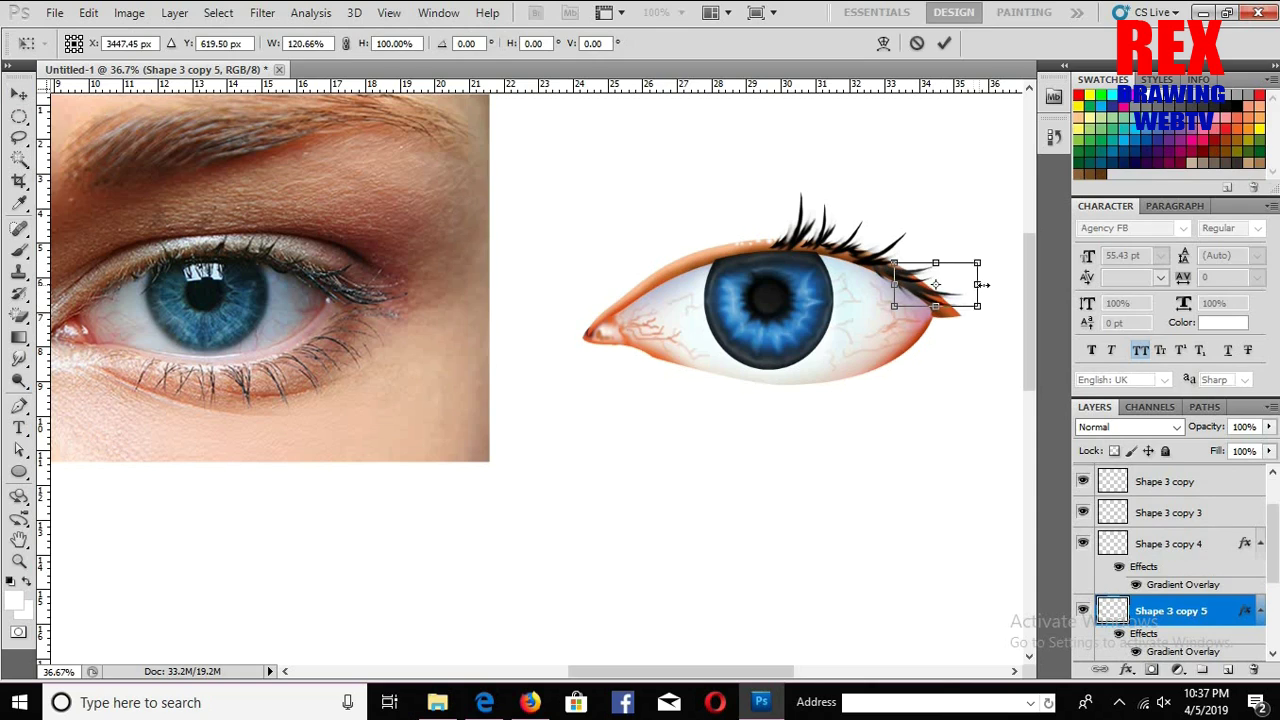
key(Return)
Step: Add lash copies rotated about -34° that fan out past the eye's outer corner
mouse_move(961, 318)
alt+mouse_down()
mouse_move(978, 318)
mouse_move(960, 323)
alt+mouse_up()
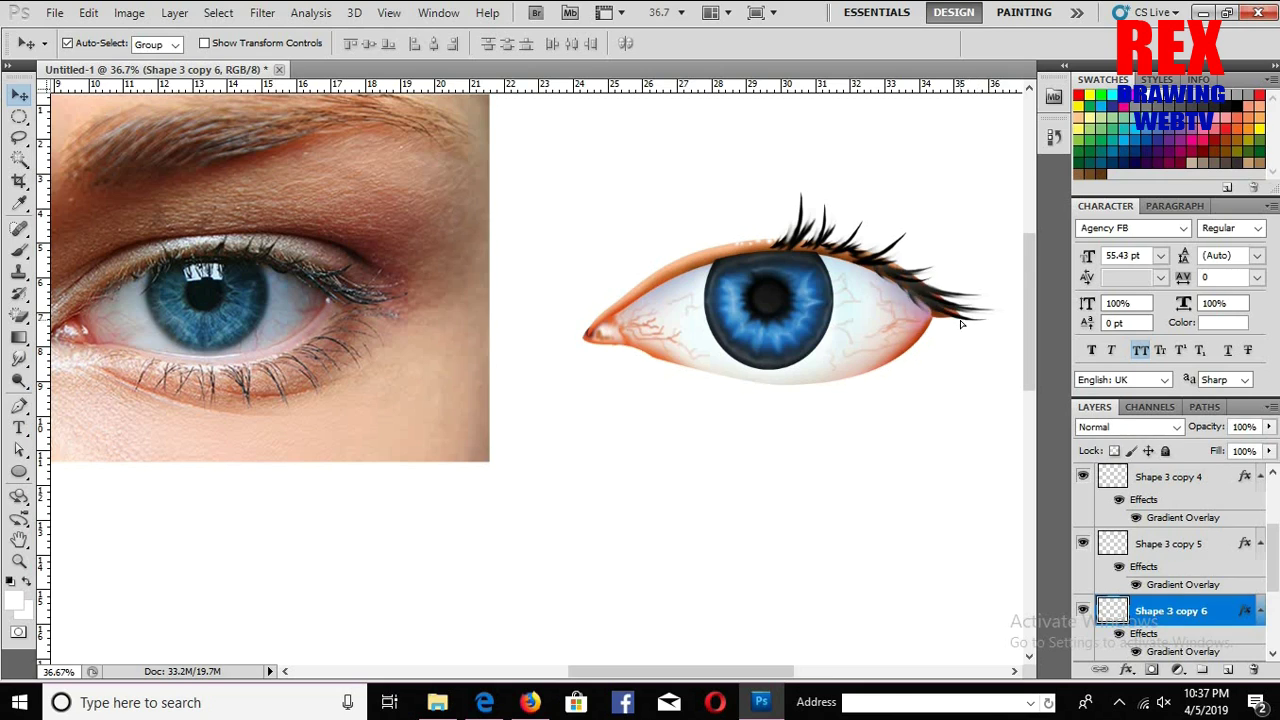
key(ctrl+t)
mouse_move(980, 335)
mouse_down()
mouse_move(998, 314)
mouse_move(980, 268)
mouse_up()
key(Return)
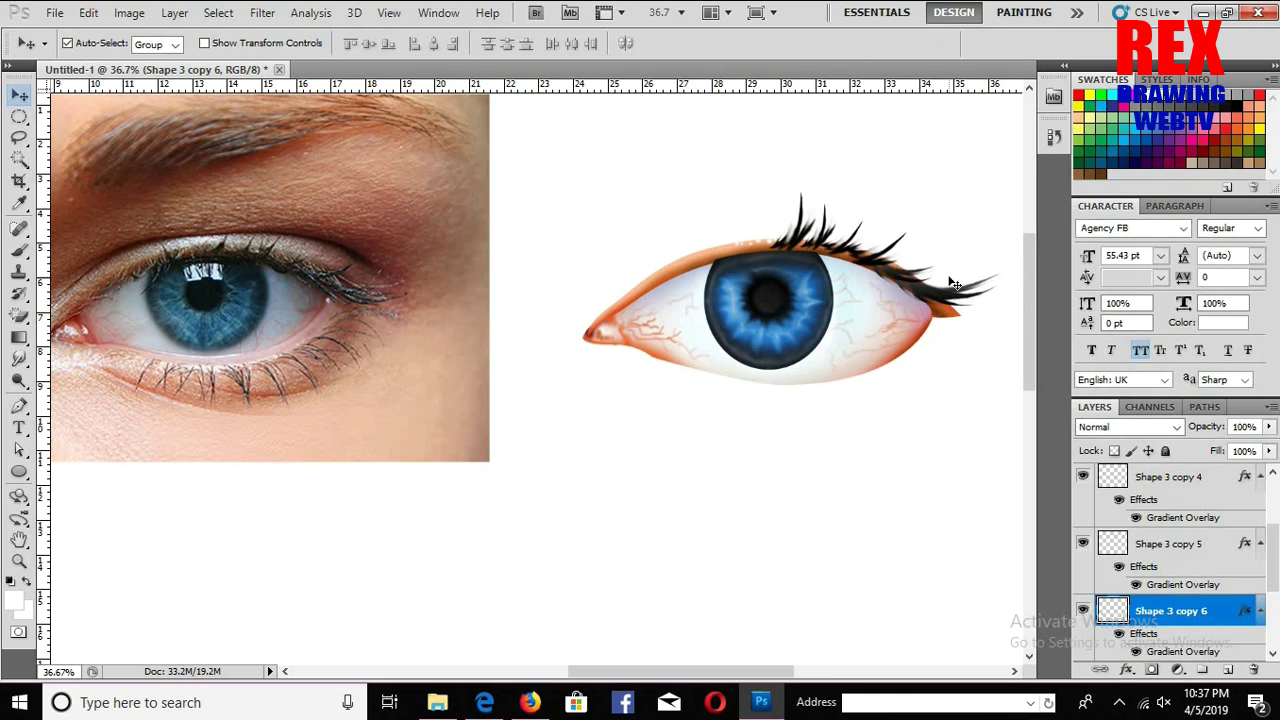
key(ctrl+alt+t)
drag(986, 409, 894, 403)
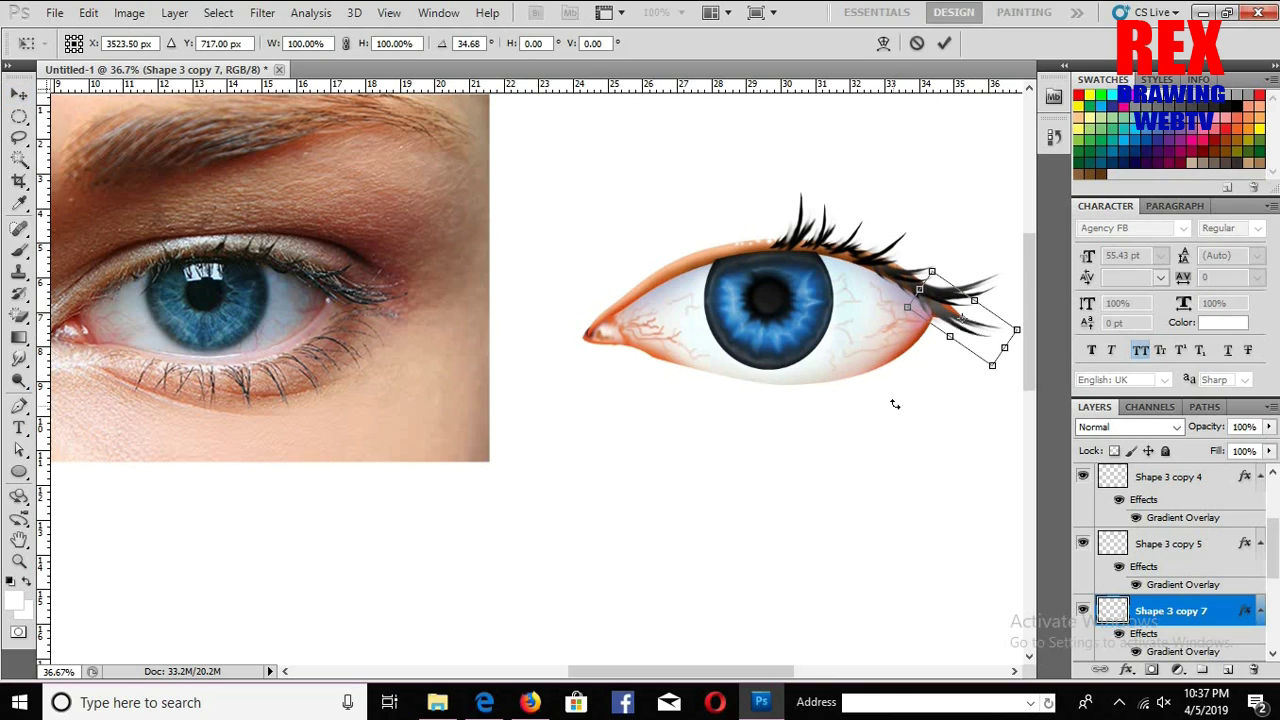
key(Return)
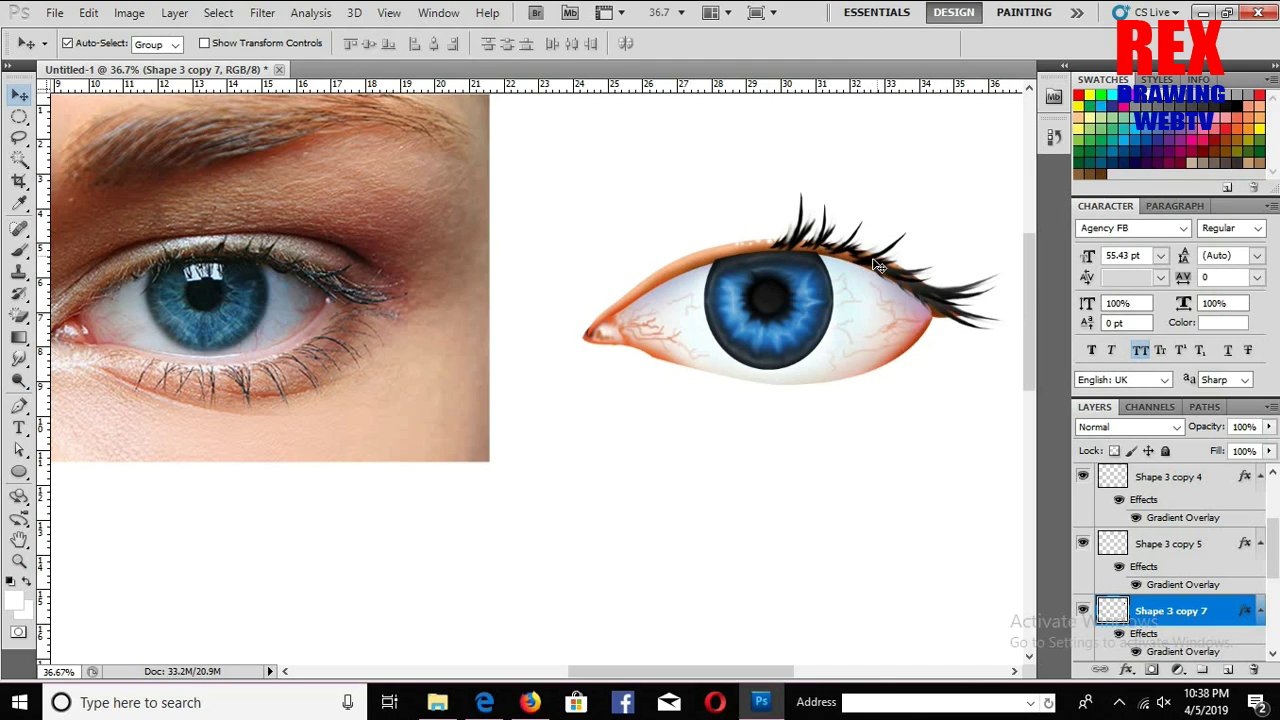
Step: Copy a lash onto the inner upper lid, flipped horizontally and shrunk, then duplicate another strand
mouse_move(875, 268)
mouse_down()
mouse_move(704, 238)
mouse_move(720, 229)
mouse_move(749, 257)
mouse_move(778, 240)
mouse_up()
key(ctrl+t)
right_click(722, 254)
click(790, 513)
key(Return)
key(ctrl+t)
key(Return)
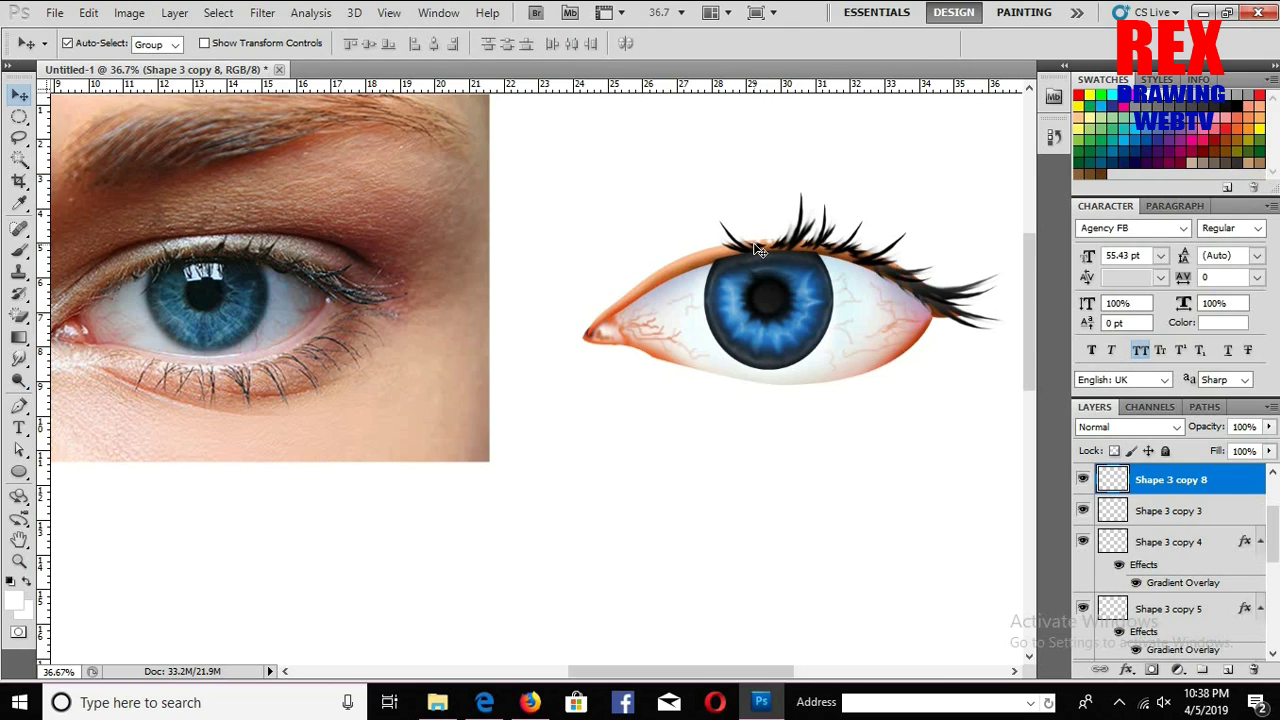
click(1168, 541)
key(ctrl+j)
Step: Flip the duplicated lash horizontally, bring it to top, and shrink it onto the inner upper lid
key(ctrl+t)
right_click(716, 280)
click(810, 538)
drag(743, 275, 717, 255)
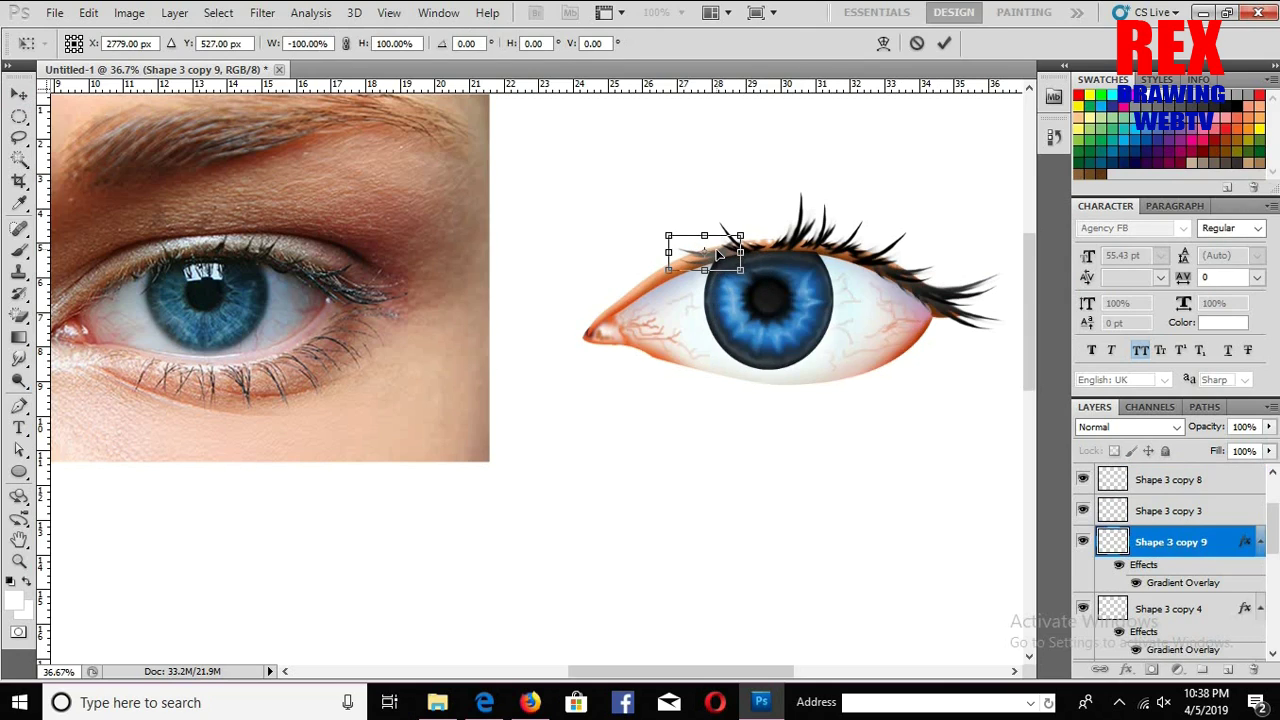
key(Return)
key(ctrl+shift+bracketright)
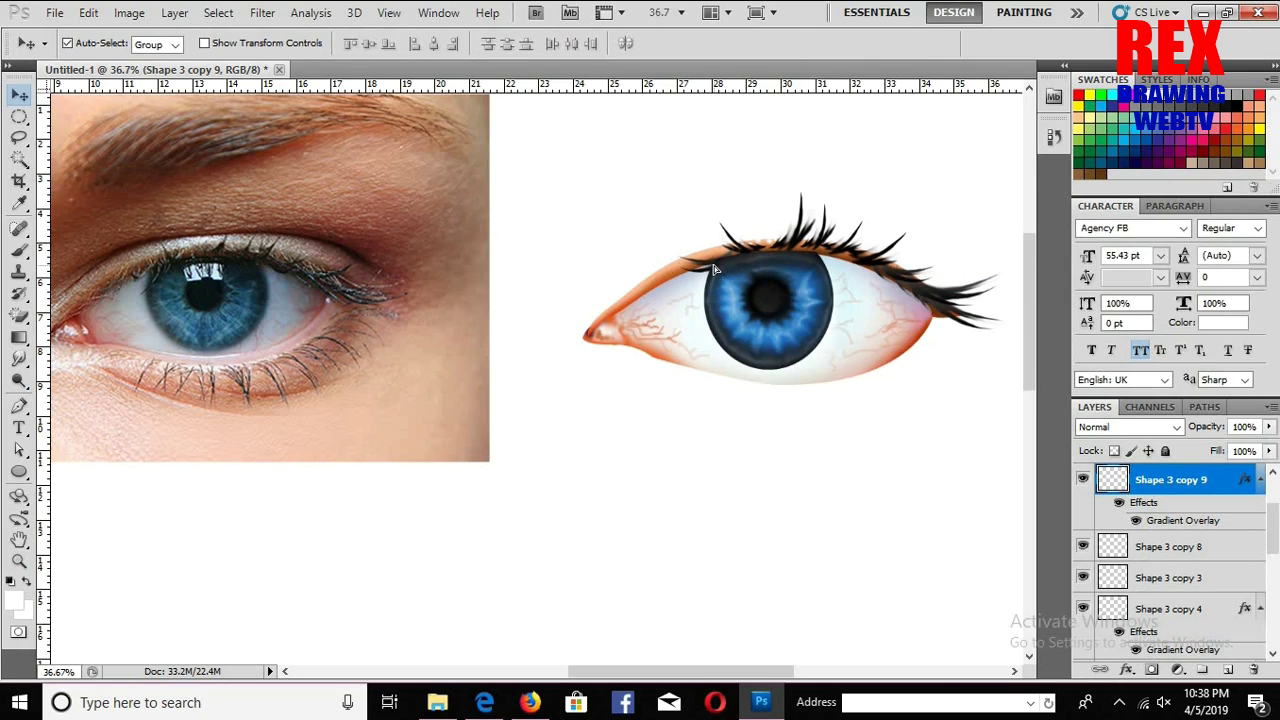
key(ctrl+t)
drag(714, 268, 726, 256)
key(Return)
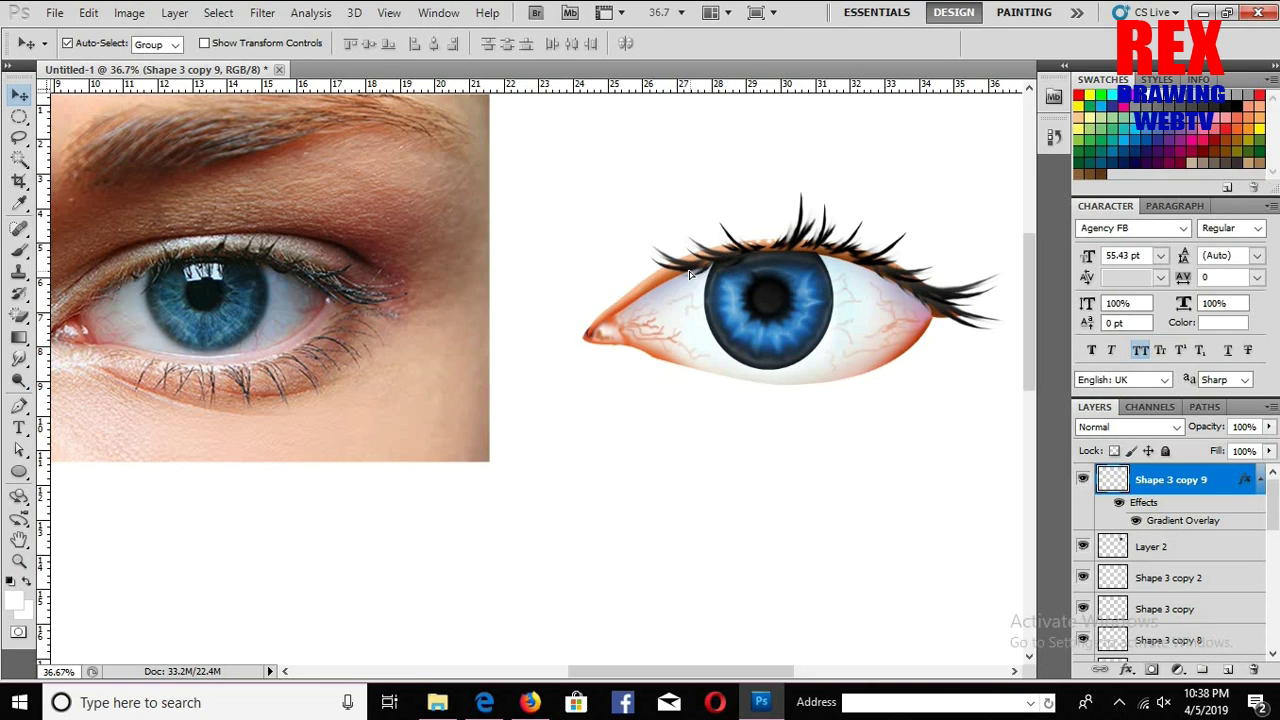
Step: Add two more small inner lash copies, one rotated about -19°
key(ctrl+j)
key(ctrl+t)
mouse_move(689, 271)
mouse_down()
mouse_move(716, 275)
mouse_move(707, 256)
mouse_move(688, 281)
mouse_up()
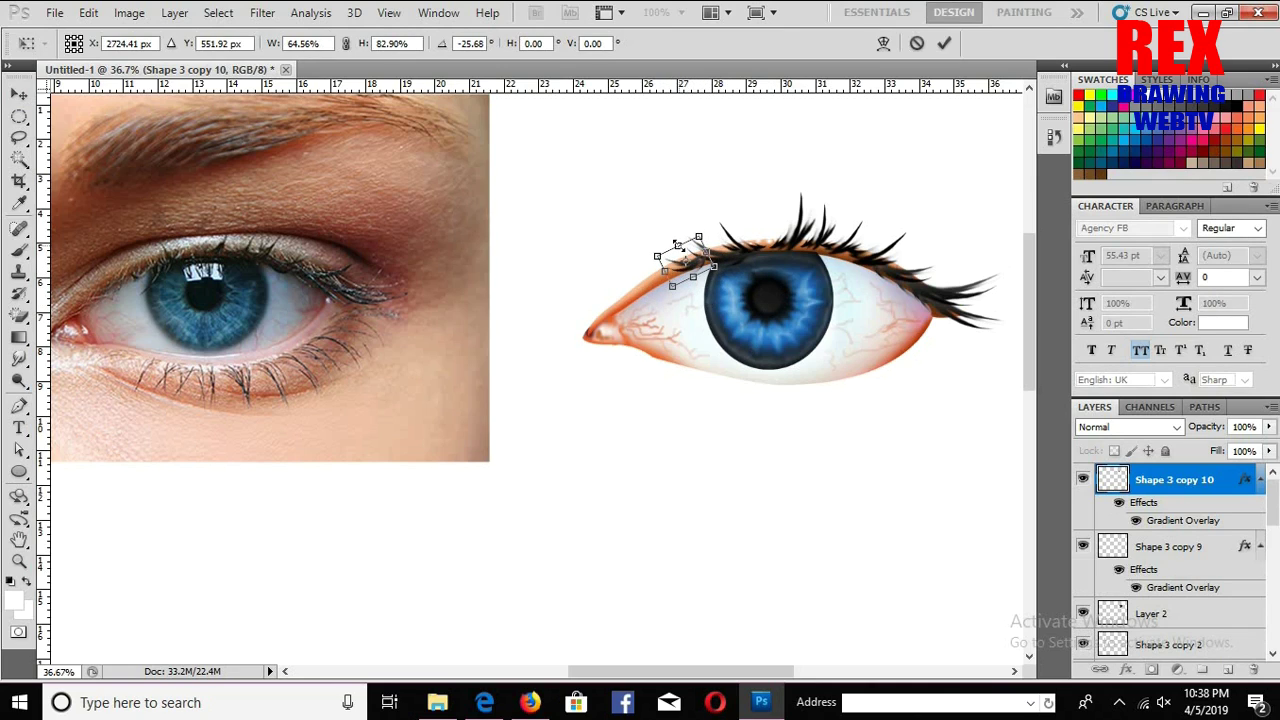
key(Return)
key(ctrl+j)
key(ctrl+t)
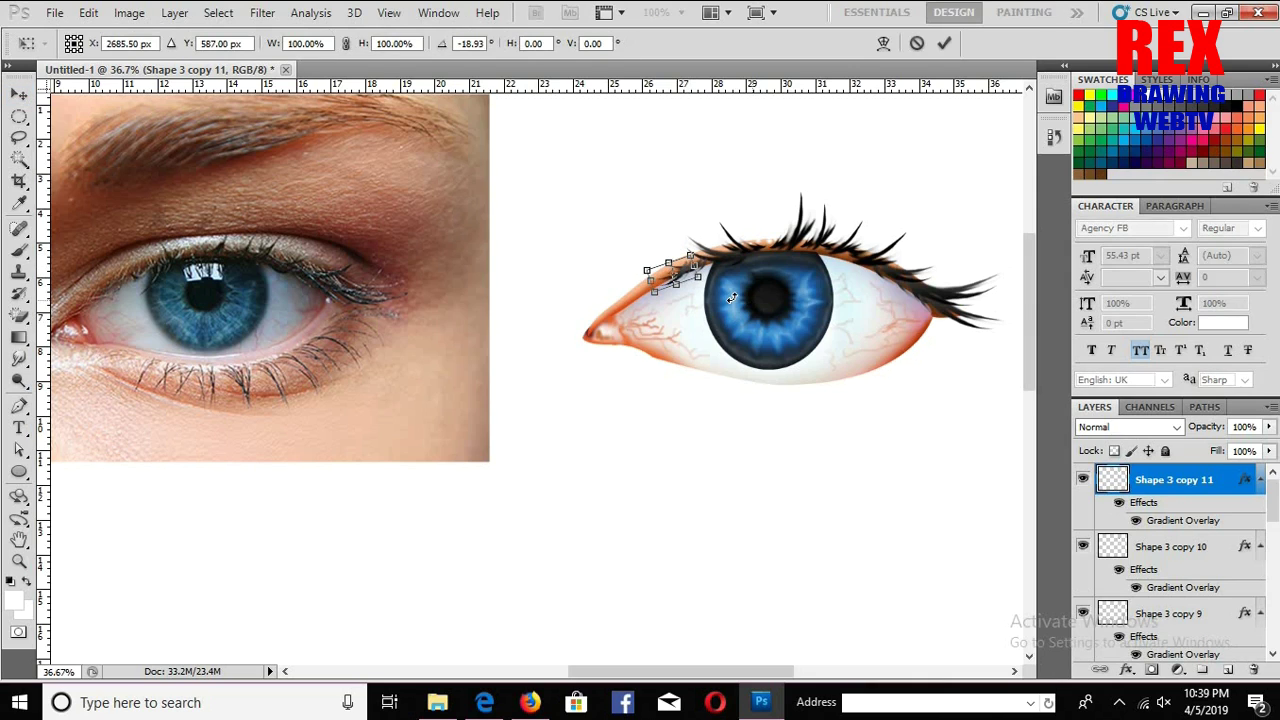
key(Return)
Step: Select the Shape 3 copy 10 lash layer, then the Shape 2 lid layer
right_click(702, 281)
click(702, 281)
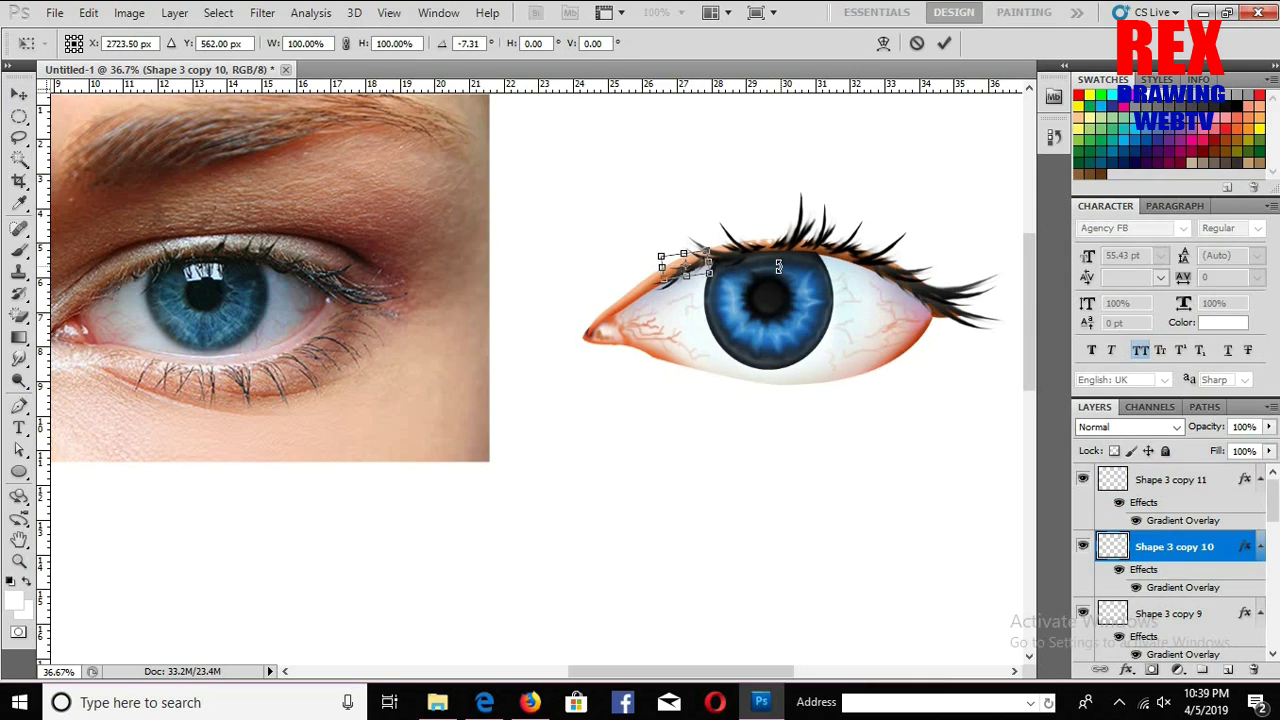
click(652, 289)
key(r)
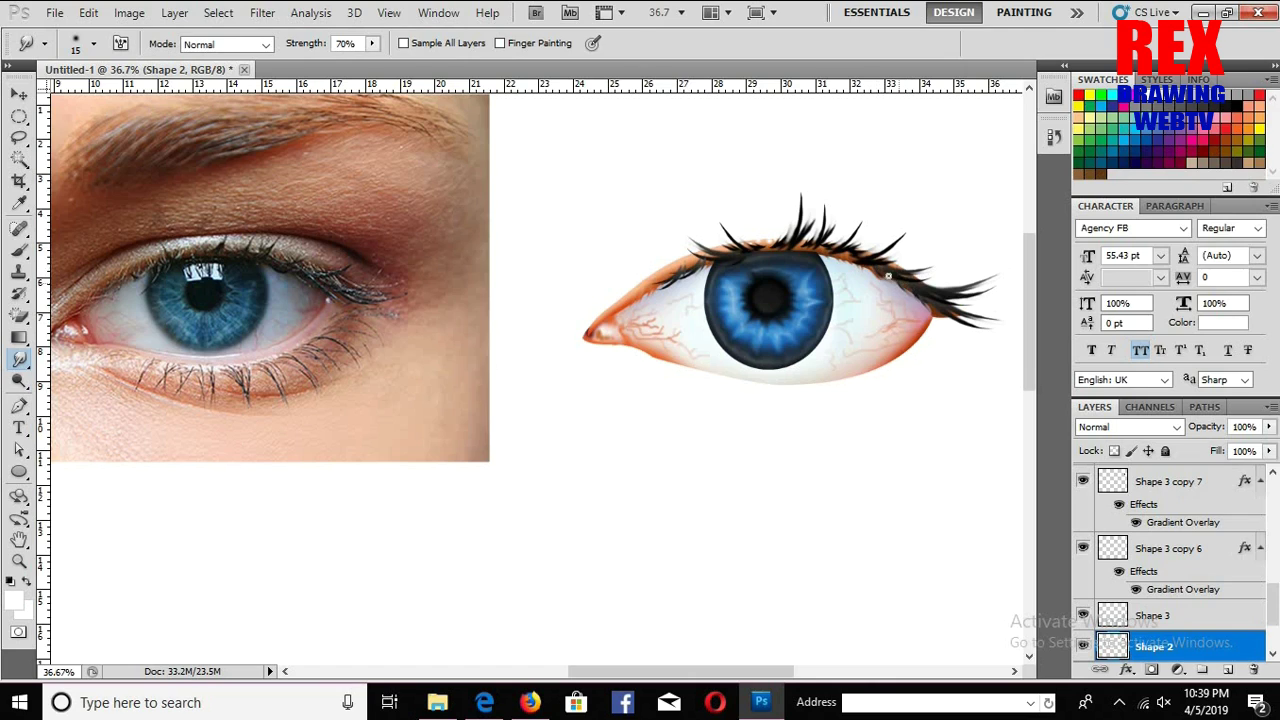
Step: Smudge the outer-corner lashes denser and begin a pen lower-lid outline beneath the eyeball
drag(946, 303, 944, 296)
key(p)
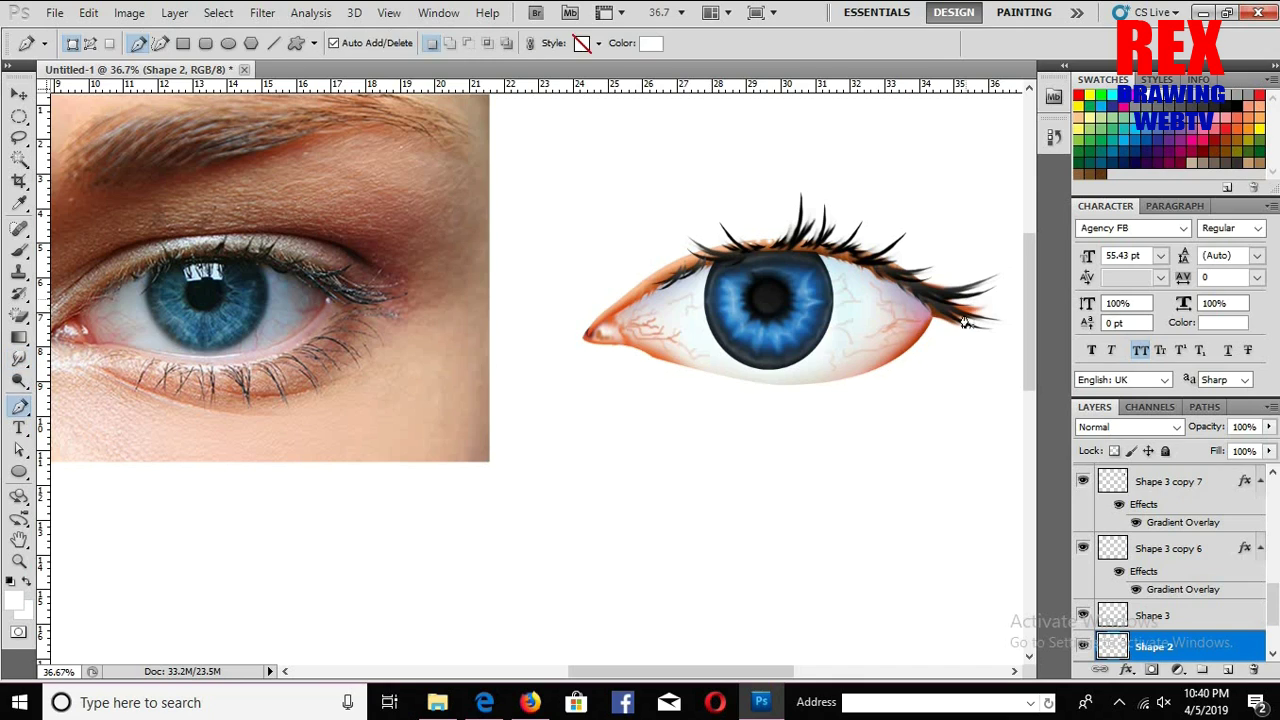
click(928, 308)
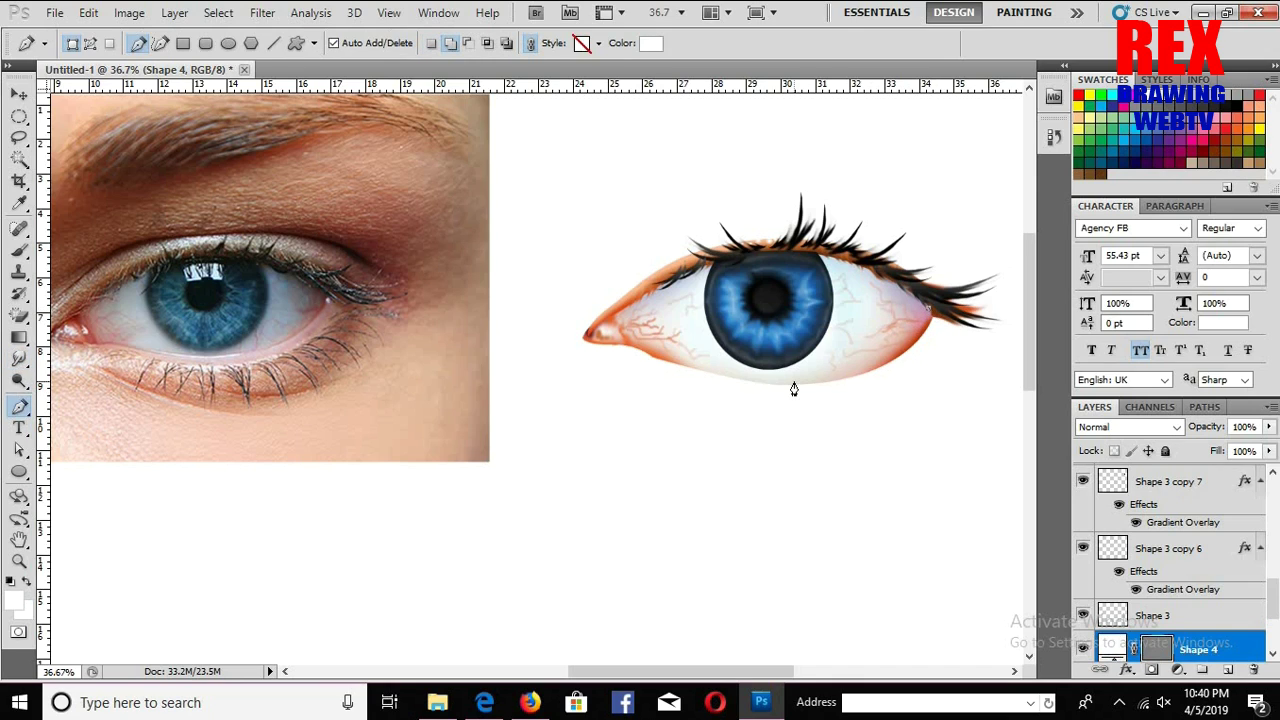
drag(794, 388, 658, 385)
alt+click(786, 385)
drag(786, 386, 778, 383)
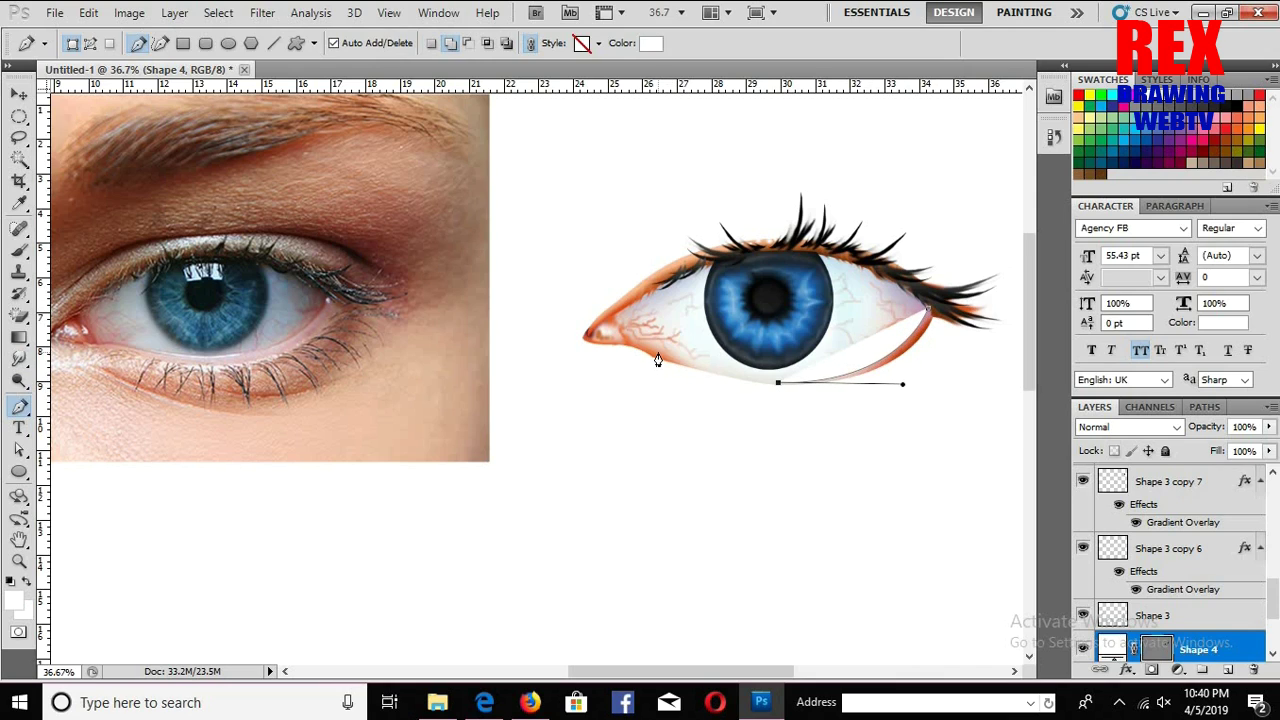
Step: Extend the lower-lid outline to the inner corner and back up to the outer corner
drag(656, 355, 621, 343)
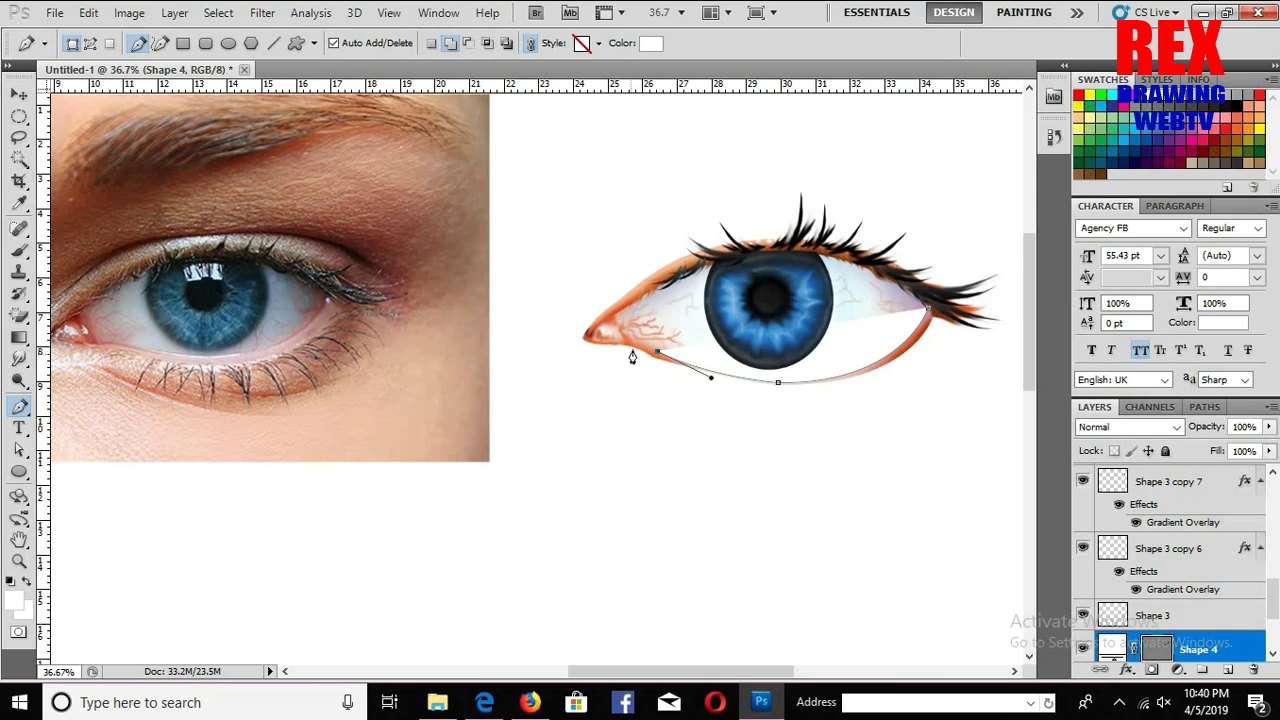
scroll(613, 346, left, 1)
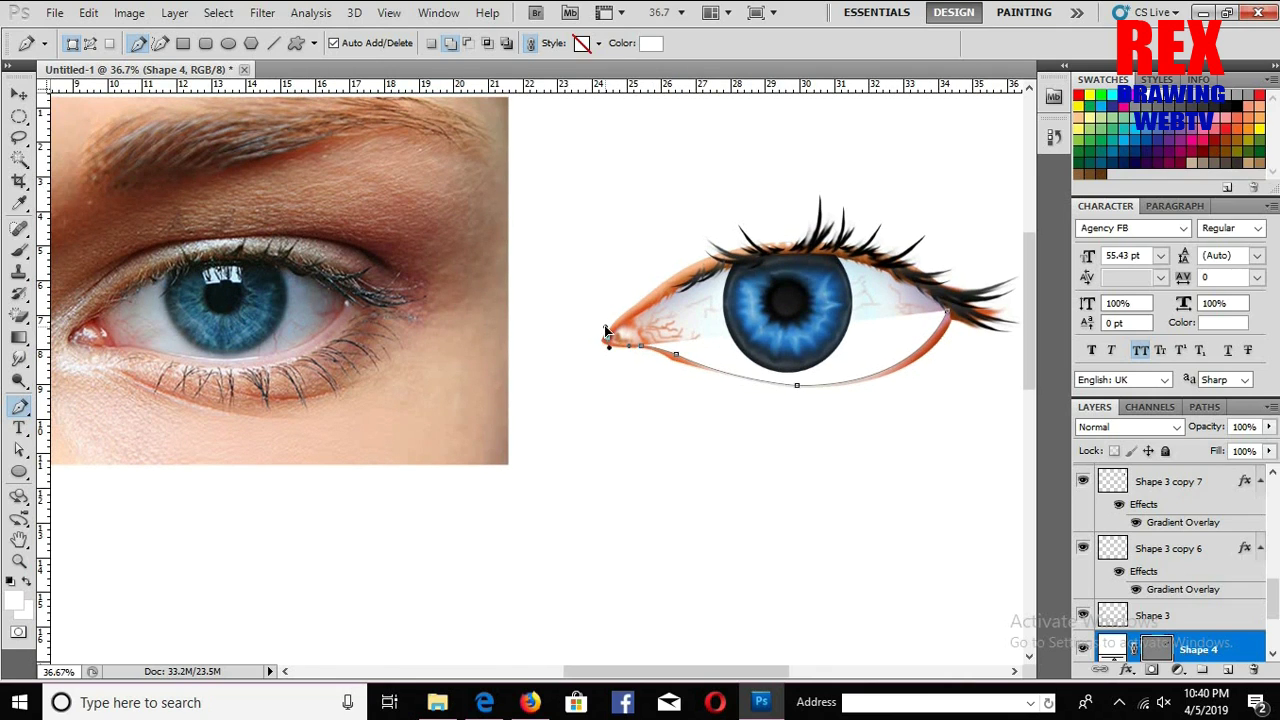
drag(647, 354, 656, 368)
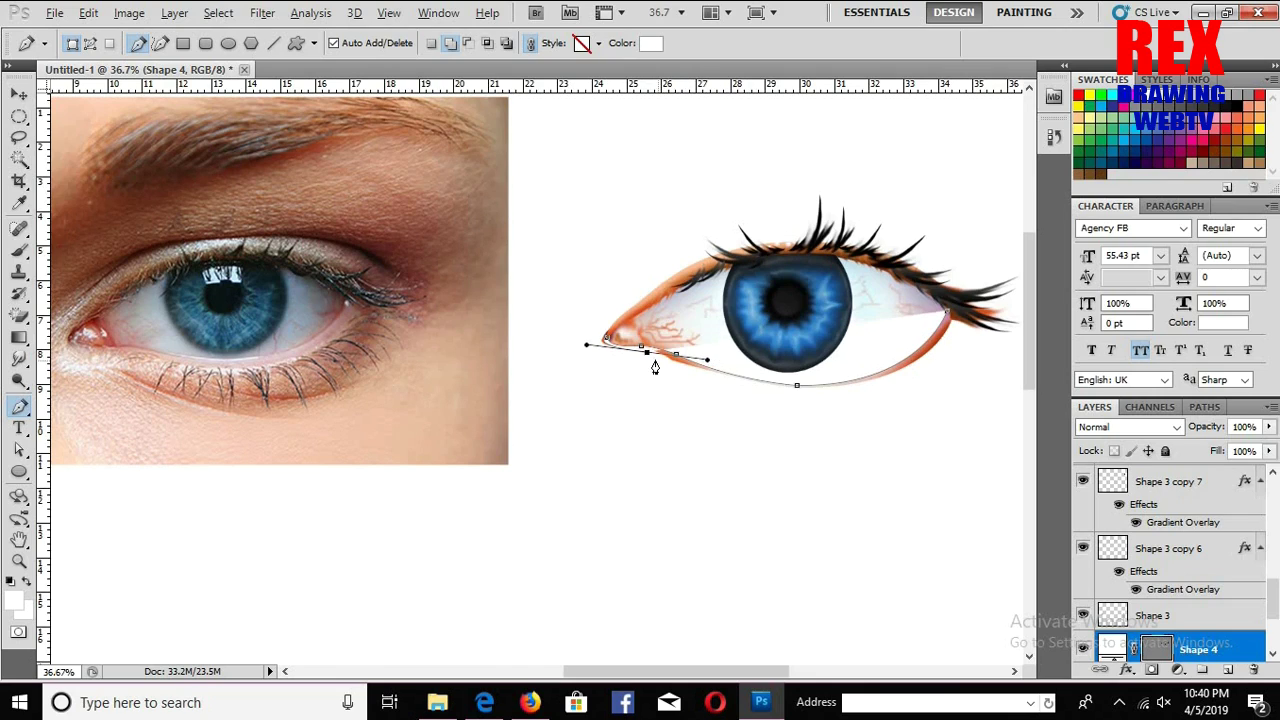
click(677, 365)
drag(800, 397, 843, 396)
drag(958, 323, 1002, 251)
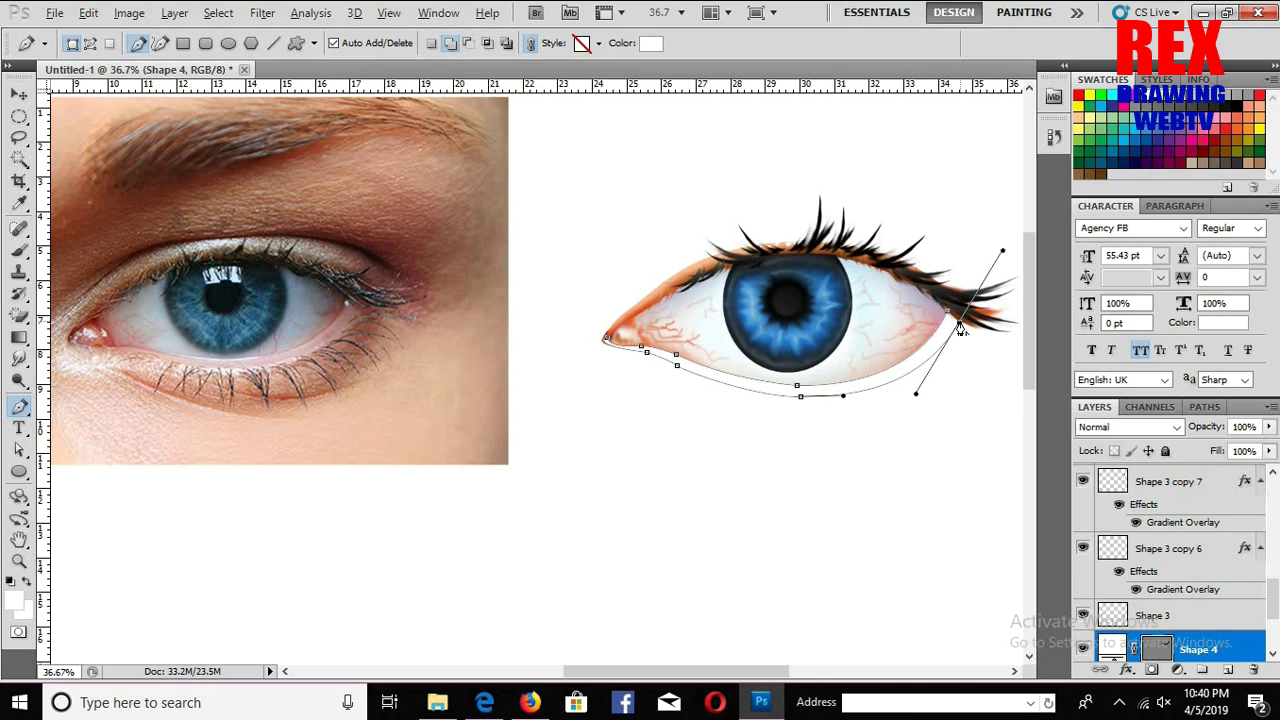
click(650, 43)
Step: Fill the lower-lid shape with a pale pink colour
click(869, 374)
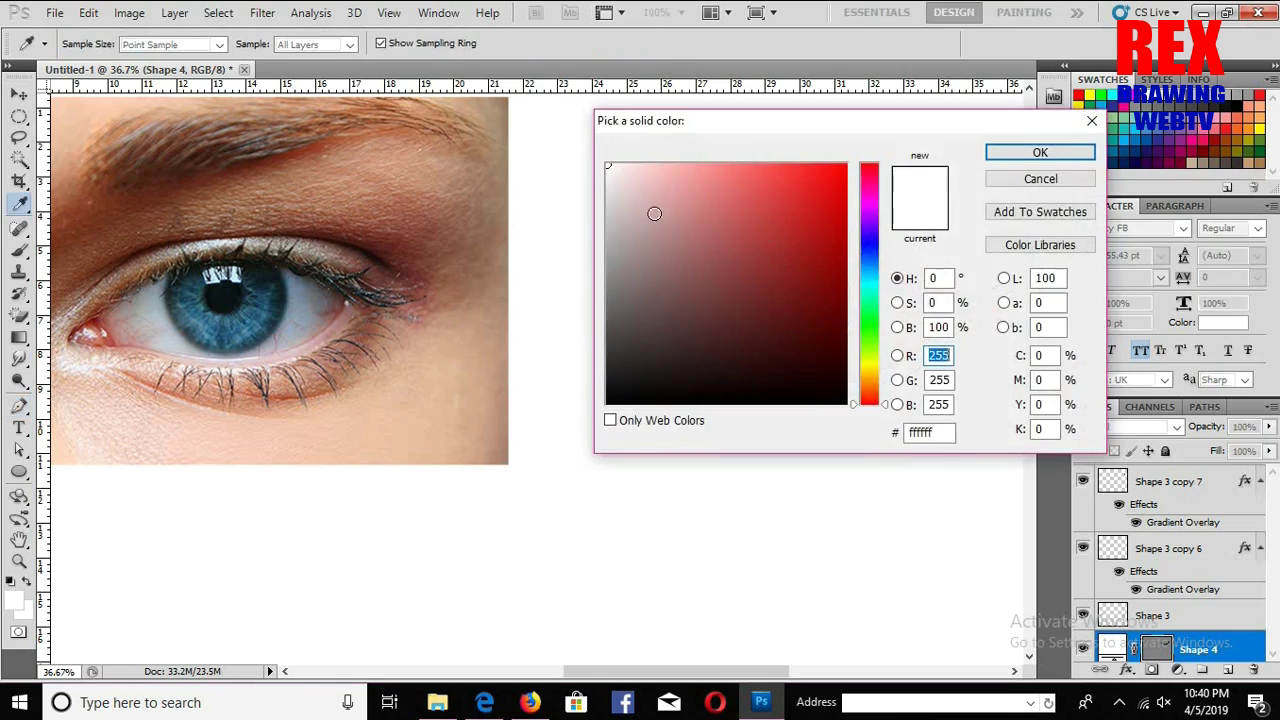
click(869, 401)
click(651, 168)
key(Return)
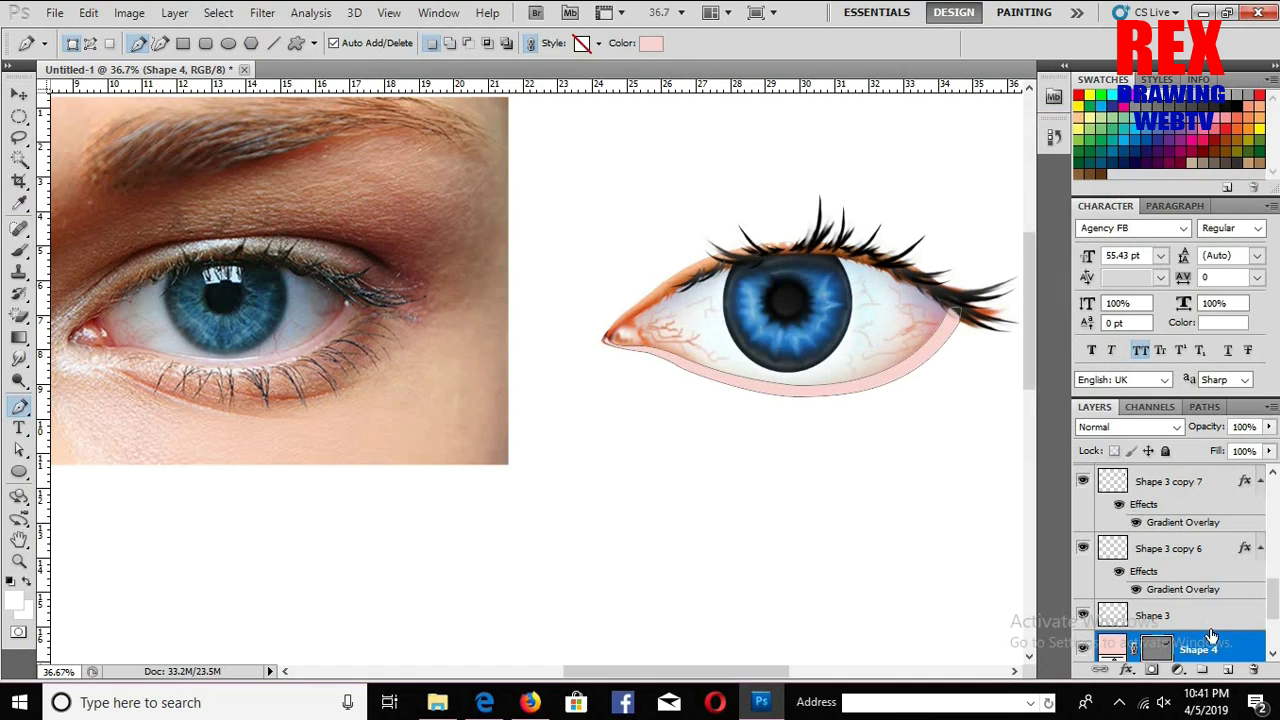
Step: Rasterize the Shape 4 lower-lid layer and select its pink area
right_click(1220, 650)
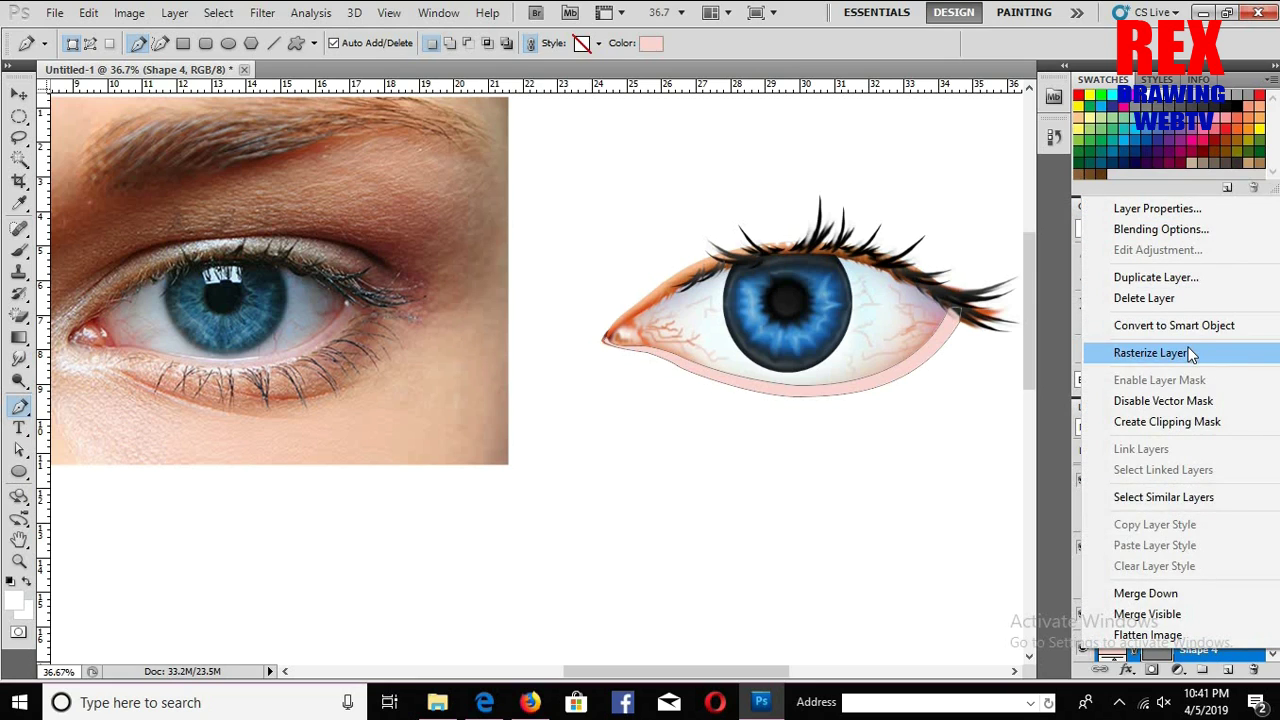
click(1188, 353)
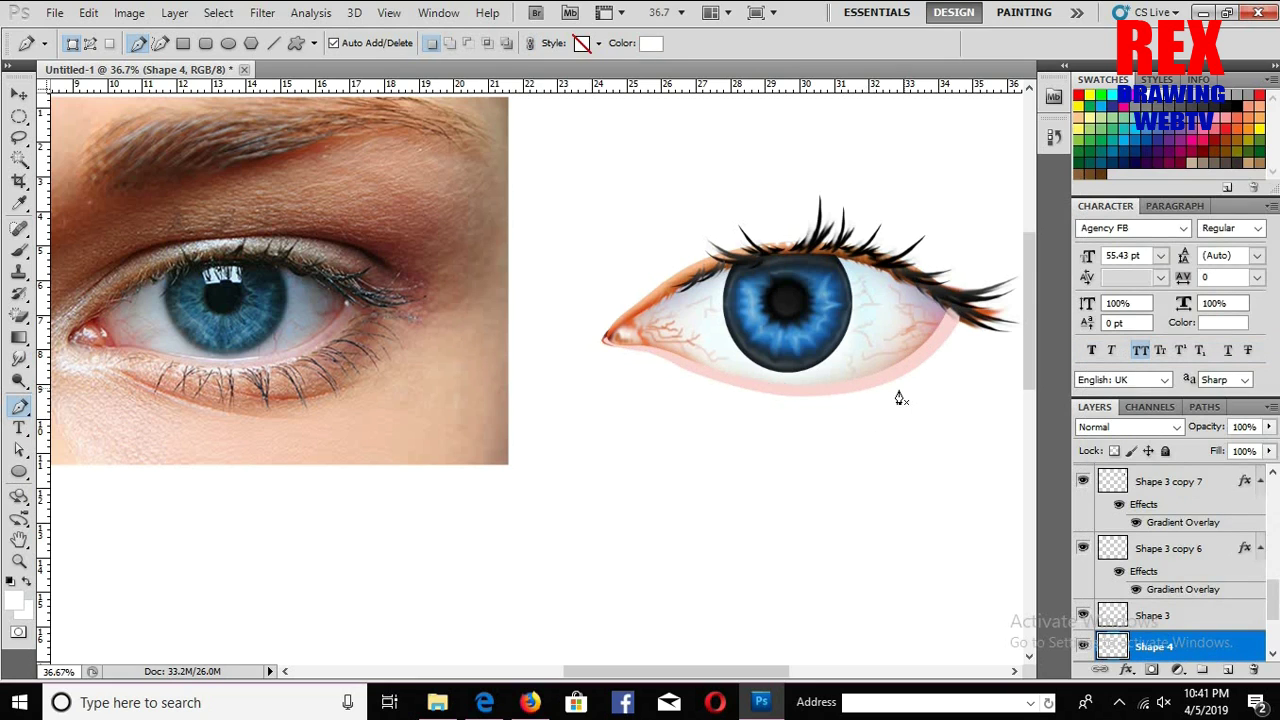
ctrl+click(1114, 650)
key(b)
key(bracketright)
key(bracketright)
key(bracketright)
Step: Paint sampled lid pink along the lower lid with a size 60 brush
click(16, 608)
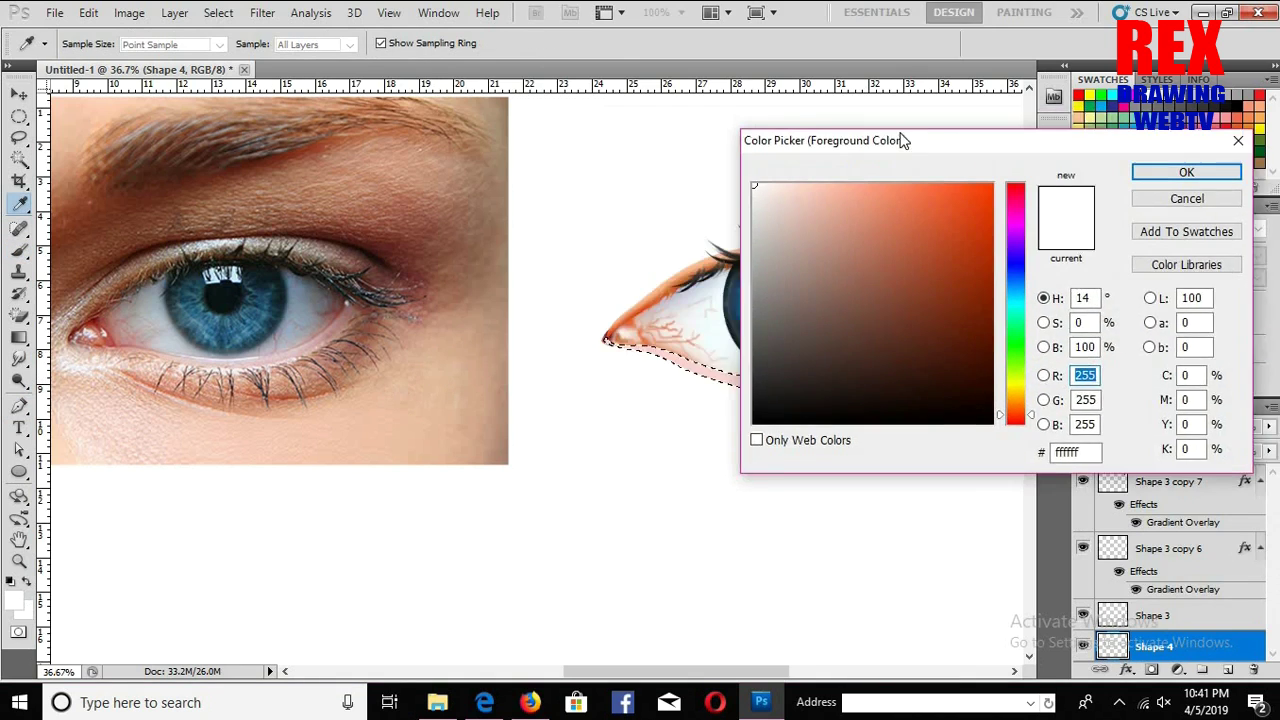
drag(870, 134, 912, 134)
click(851, 214)
click(1224, 170)
key(bracketright)
key(bracketright)
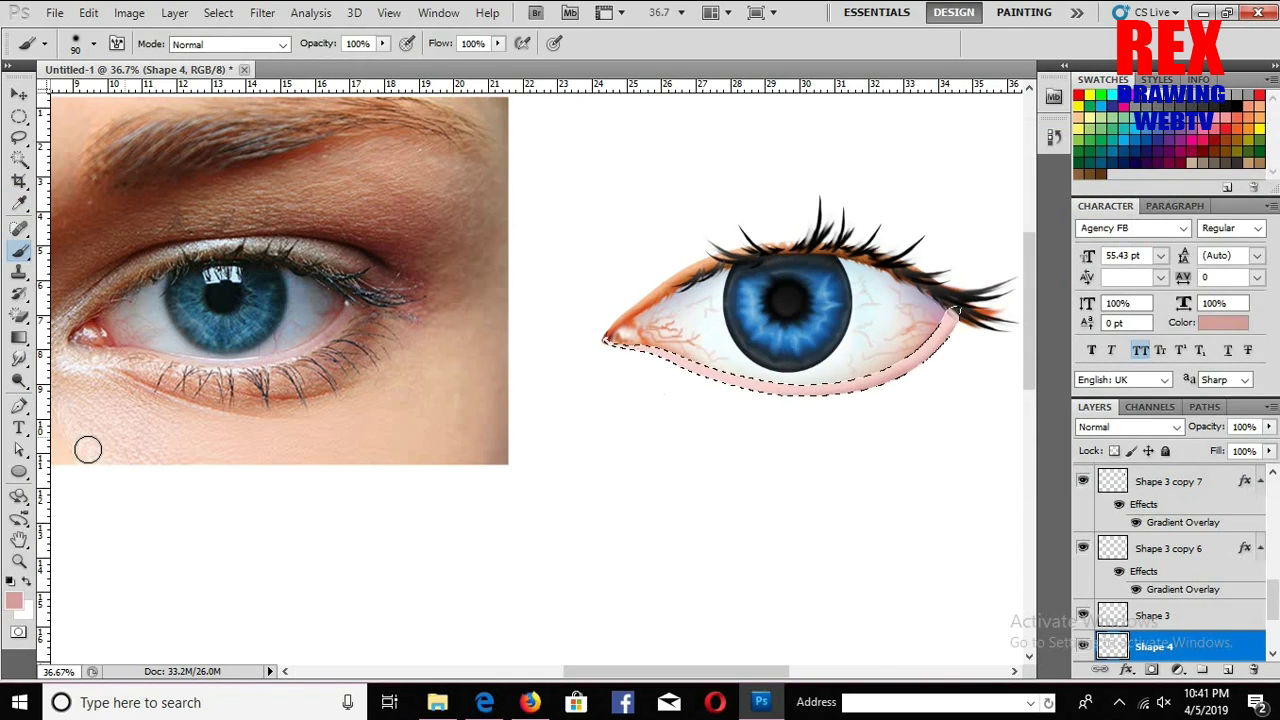
click(16, 604)
click(800, 175)
click(1224, 170)
key(bracketleft)
key(bracketleft)
key(bracketleft)
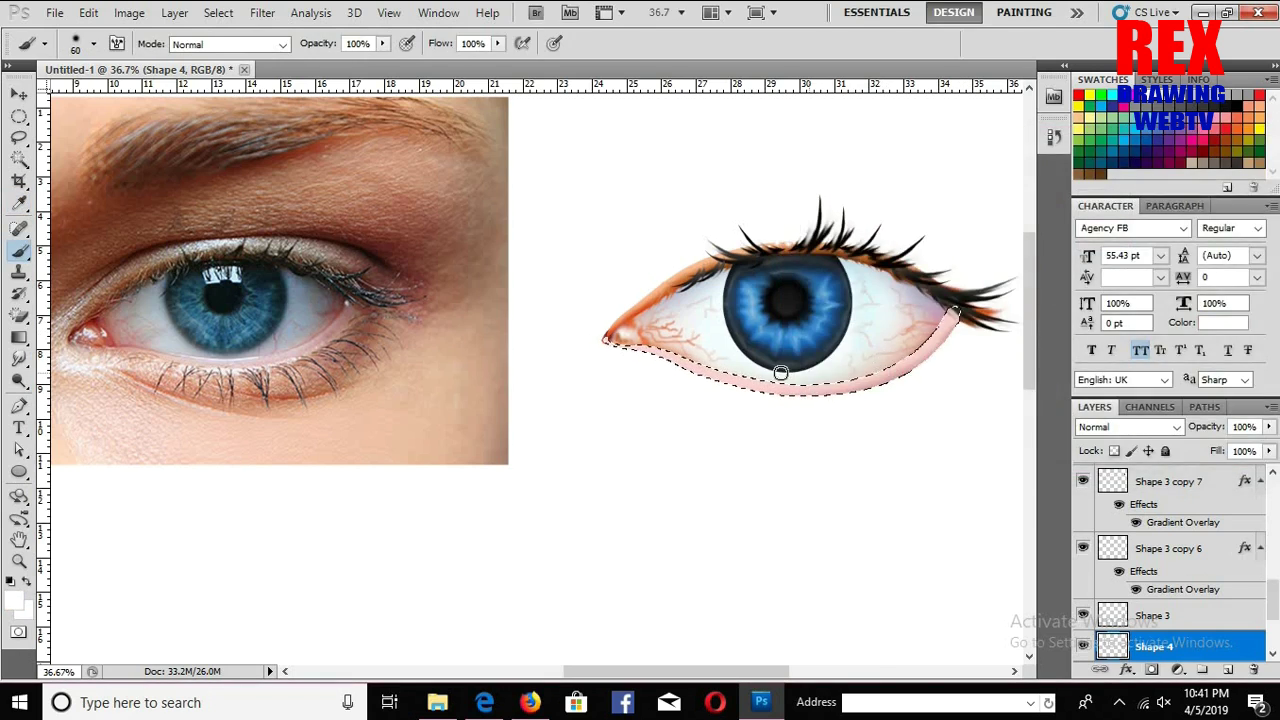
alt+click(735, 375)
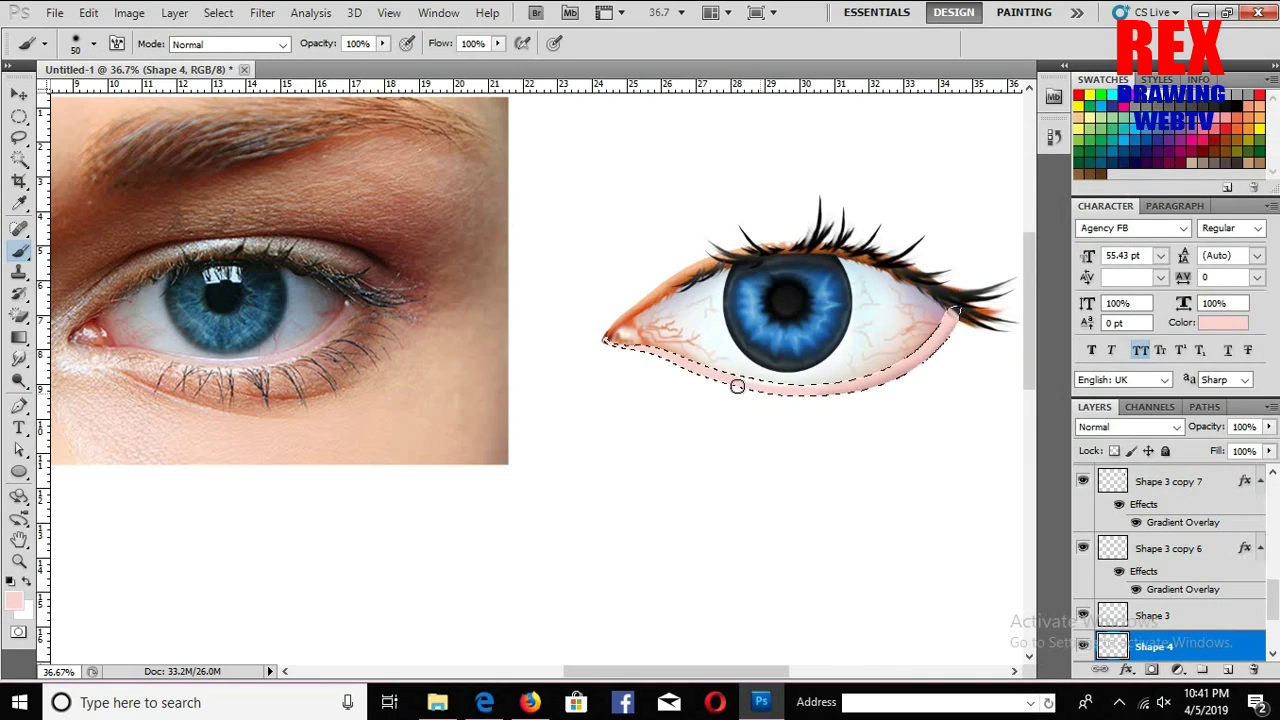
drag(837, 375, 913, 368)
Step: Darken the lower lid's outer corner with reddish-brown paint
click(14, 600)
click(951, 240)
click(1224, 170)
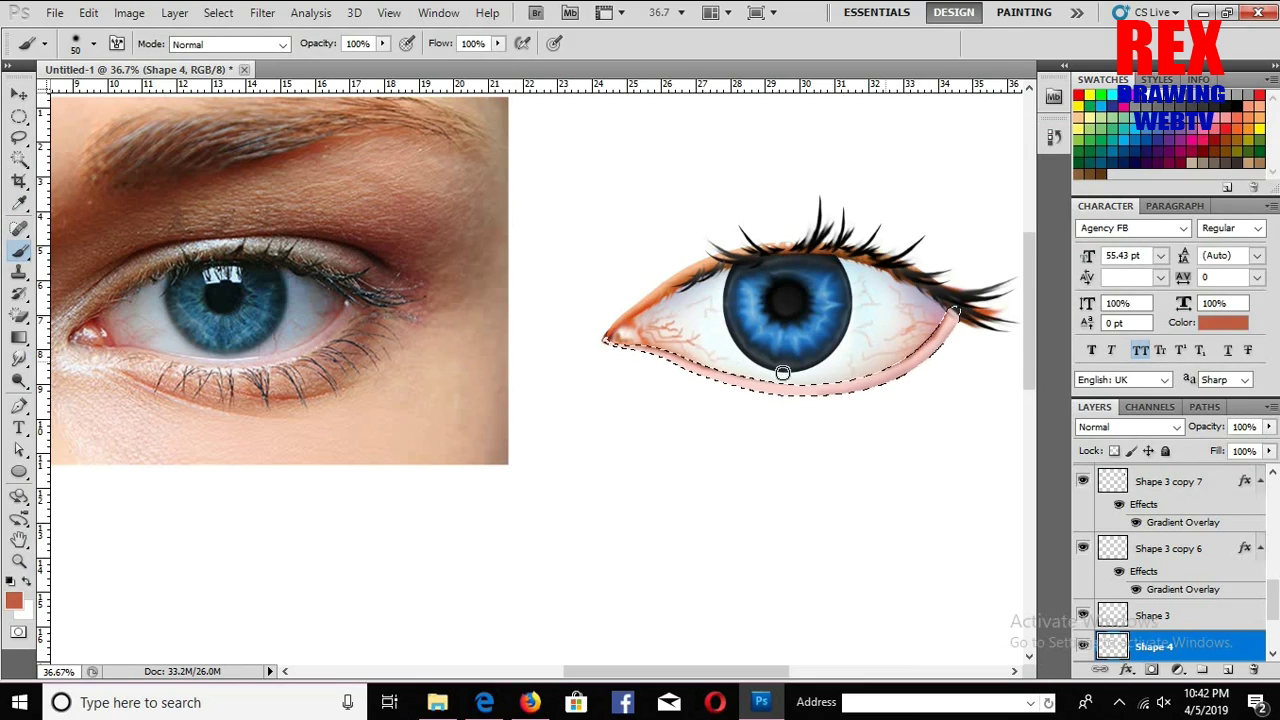
drag(955, 313, 967, 332)
Step: Paint a thin white highlight along the lower lid edge with a 6–7 px brush
click(14, 600)
click(808, 218)
click(1228, 169)
scroll(880, 433, up, 3)
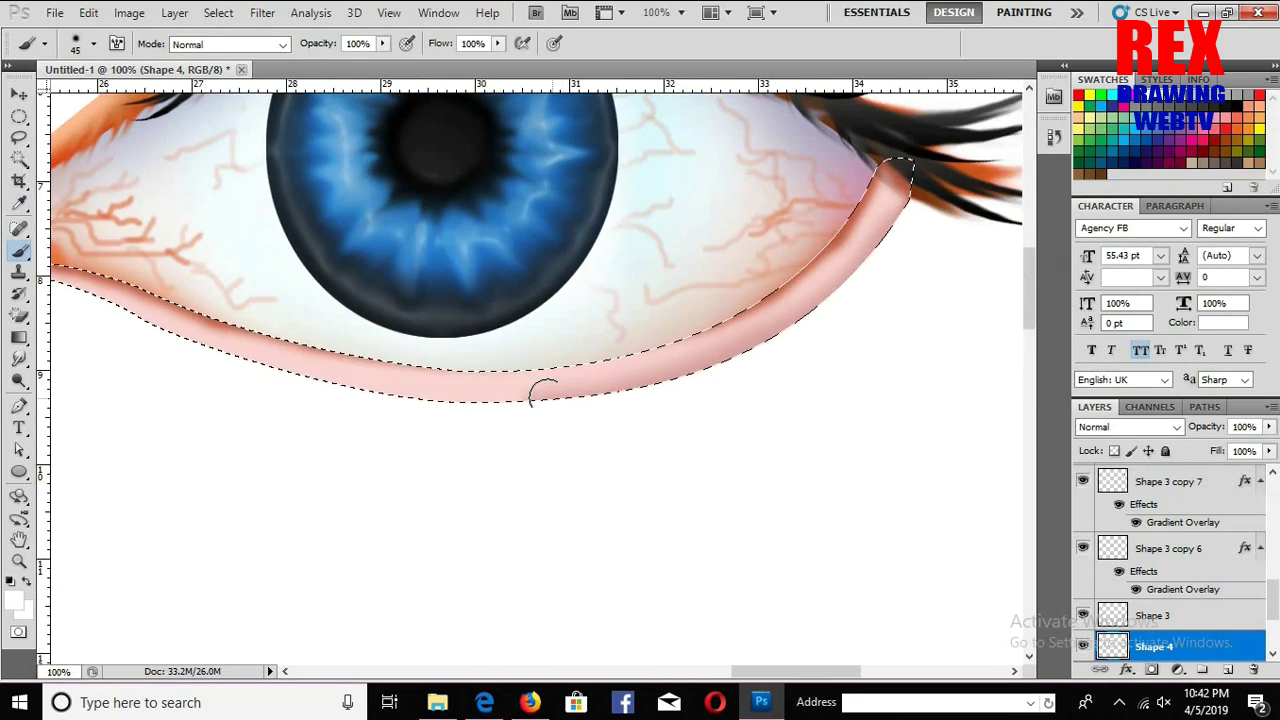
key(bracketleft)
key(bracketleft)
drag(477, 397, 510, 398)
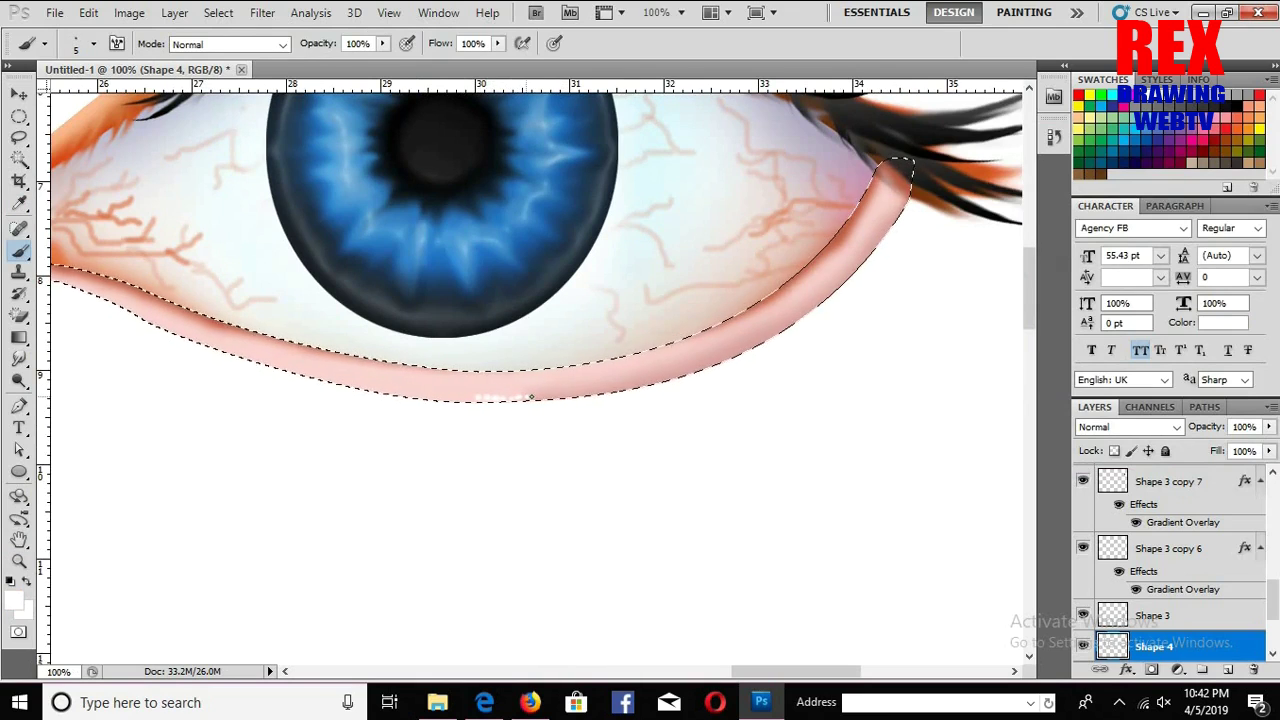
key(bracketright)
drag(352, 360, 553, 368)
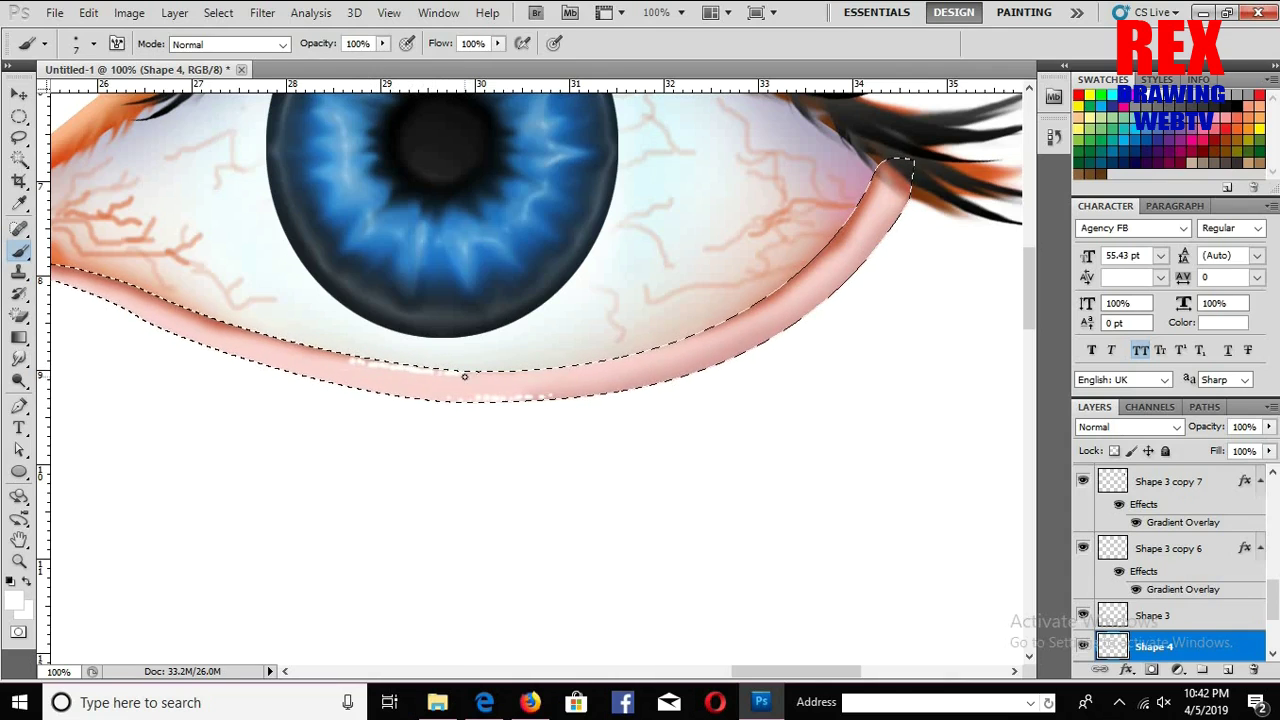
drag(556, 396, 640, 388)
drag(398, 414, 624, 420)
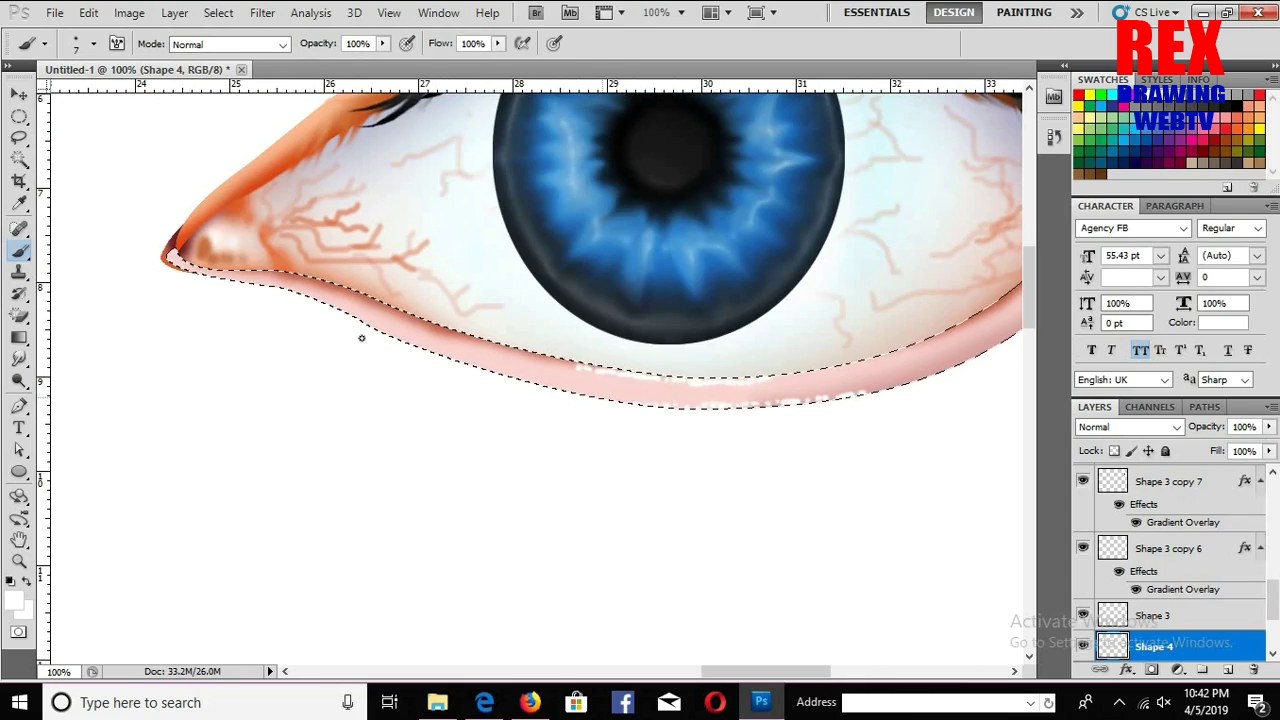
drag(281, 280, 255, 333)
Step: Zoom out to view the whole eye and deselect the lower lid
key(ctrl+0)
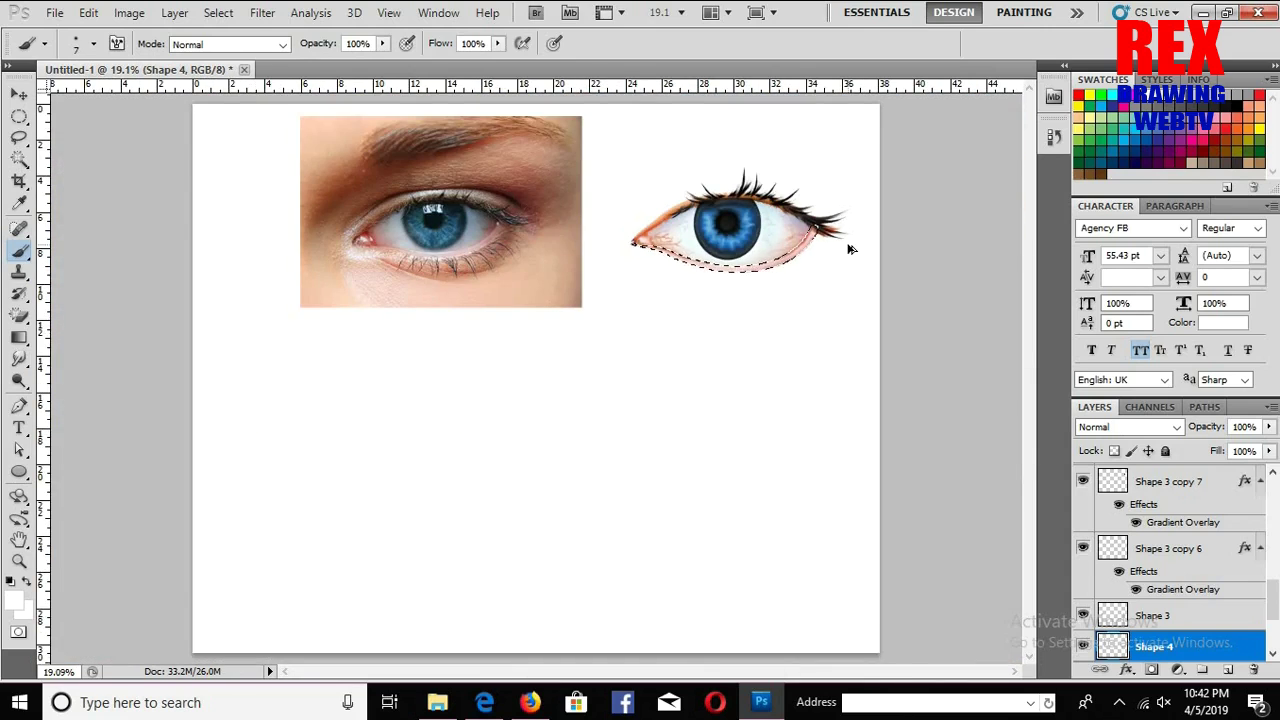
scroll(703, 272, up, 2)
scroll(703, 272, up, 1)
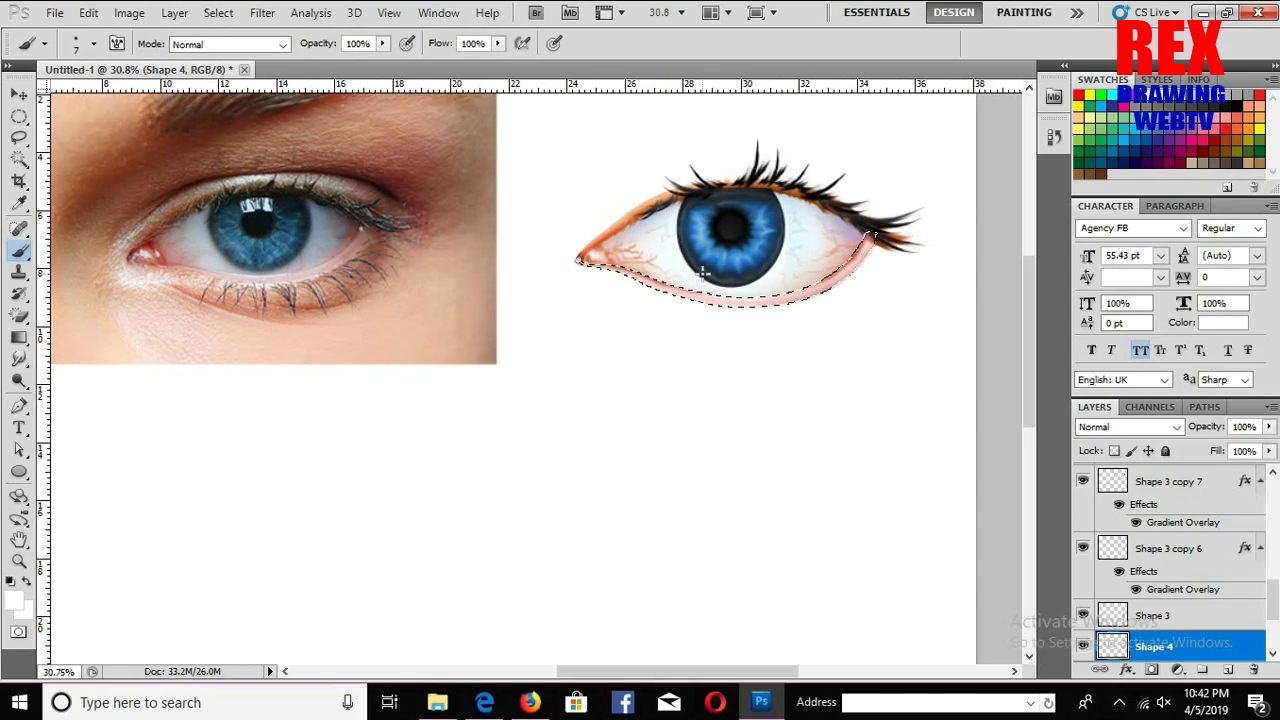
key(])
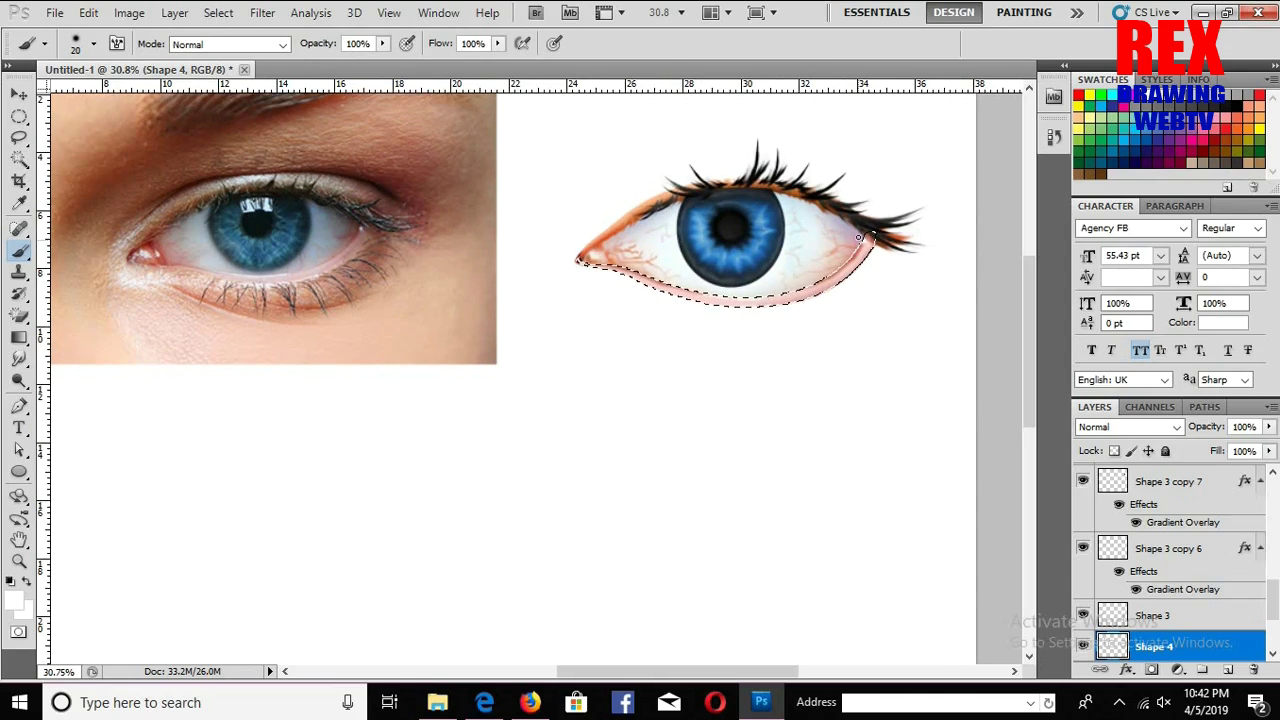
key(ctrl+d)
Step: Select the eye's base layer and add a new empty layer
key(v)
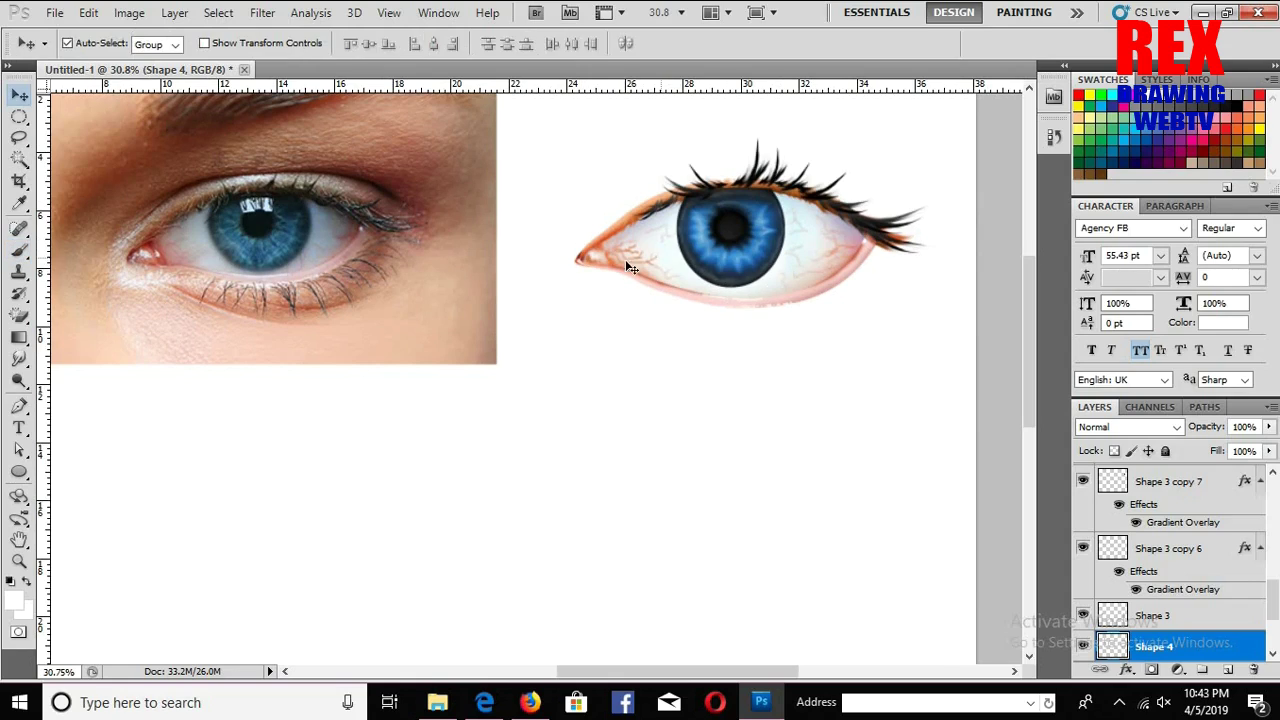
click(605, 256)
key(b)
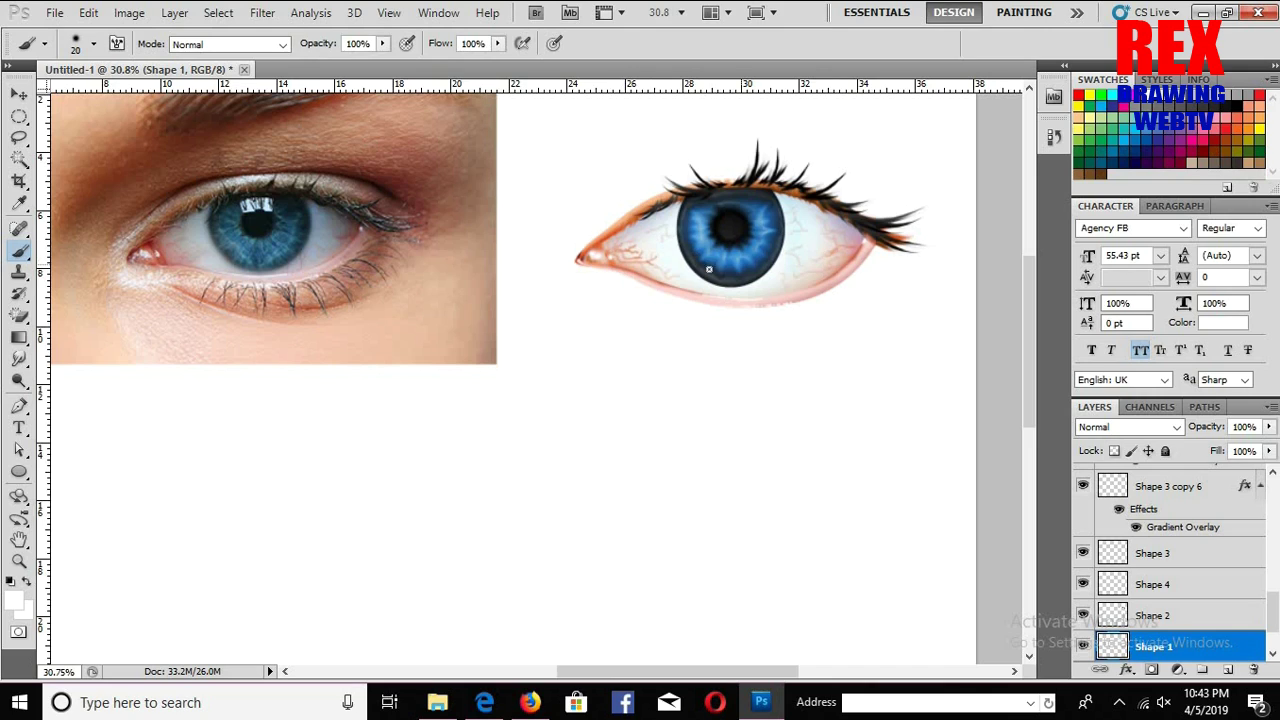
key(ctrl+shift+alt+n)
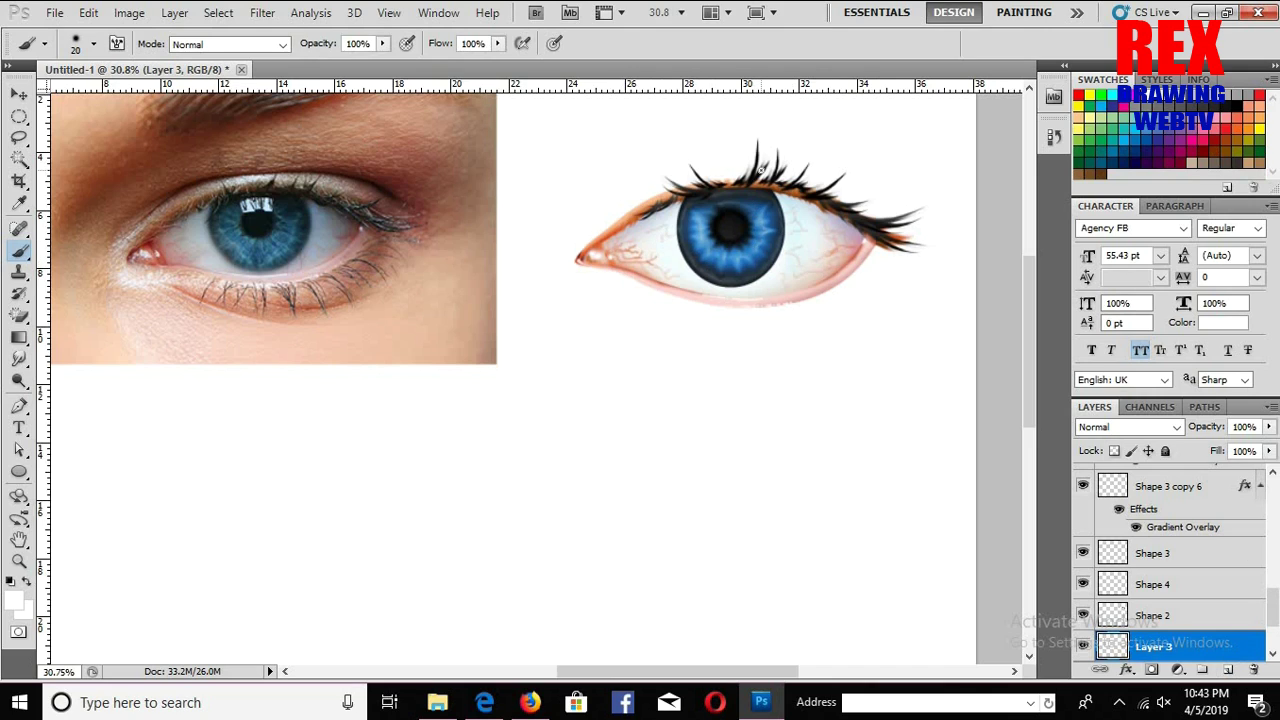
Step: Draw a highlight shape on the iris, bring it to the top and rasterize it
key(p)
click(710, 203)
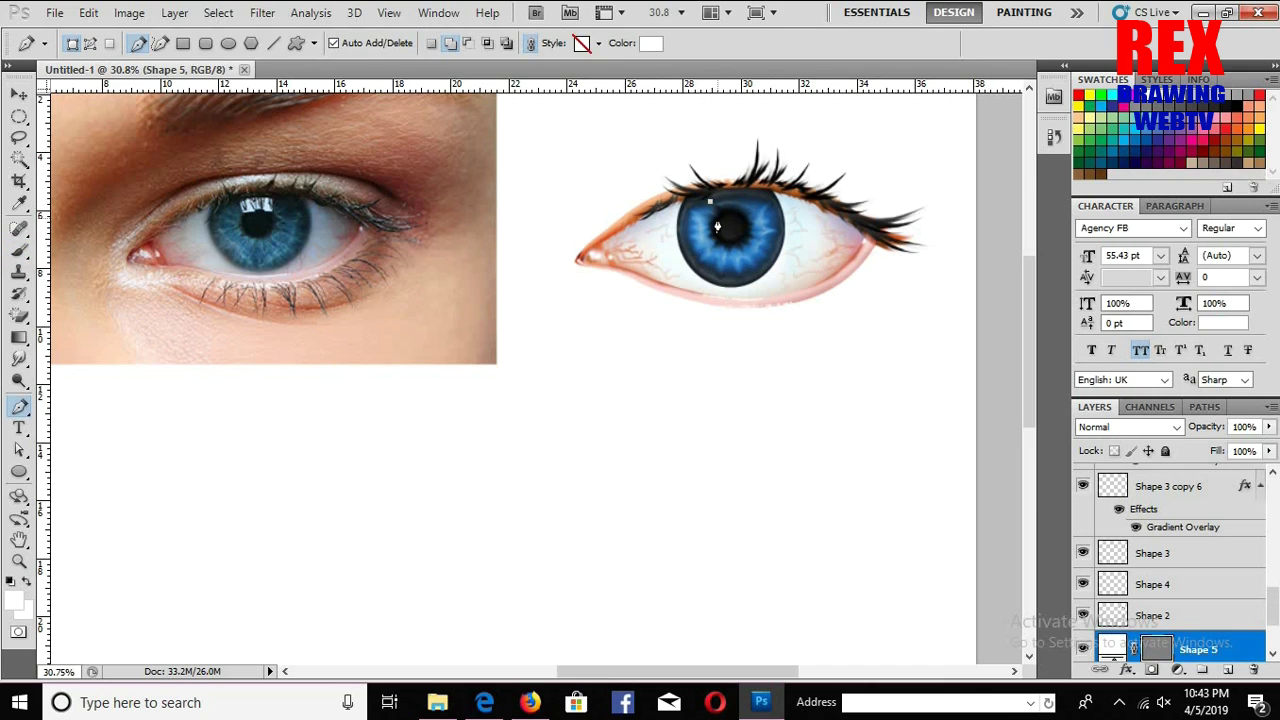
click(710, 206)
key(ctrl+shift+bracketright)
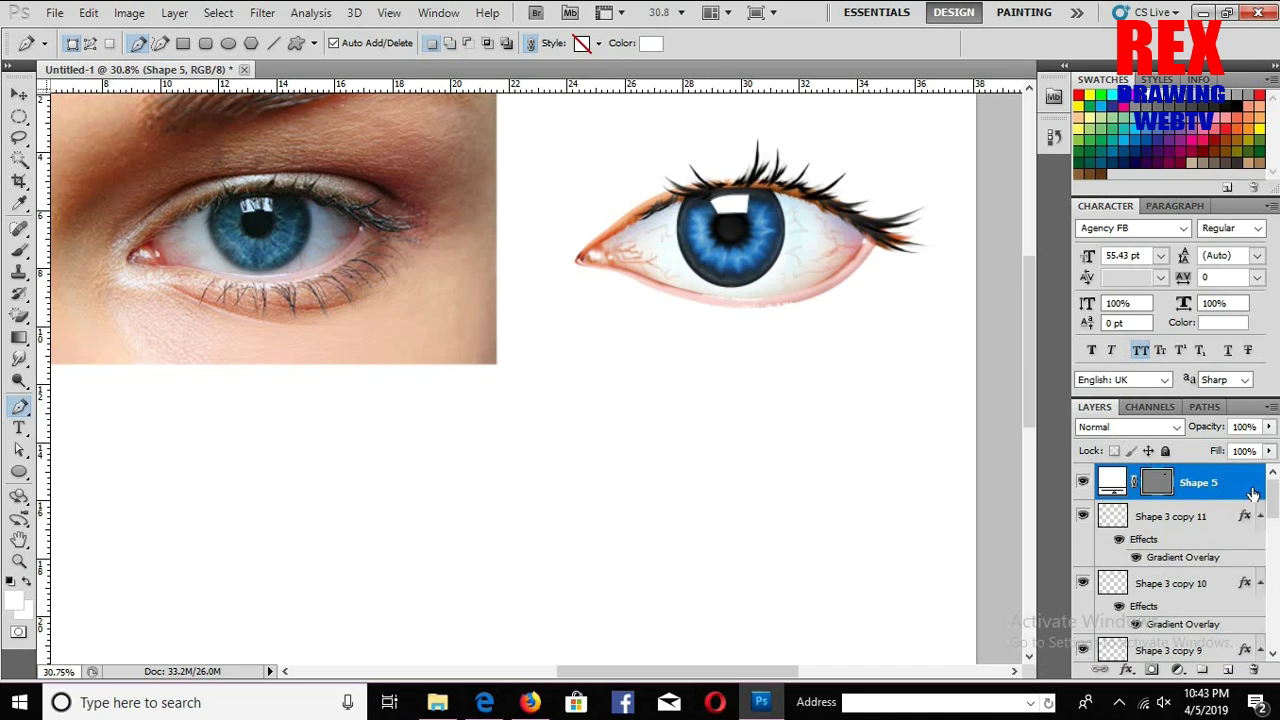
right_click(1233, 485)
click(1085, 183)
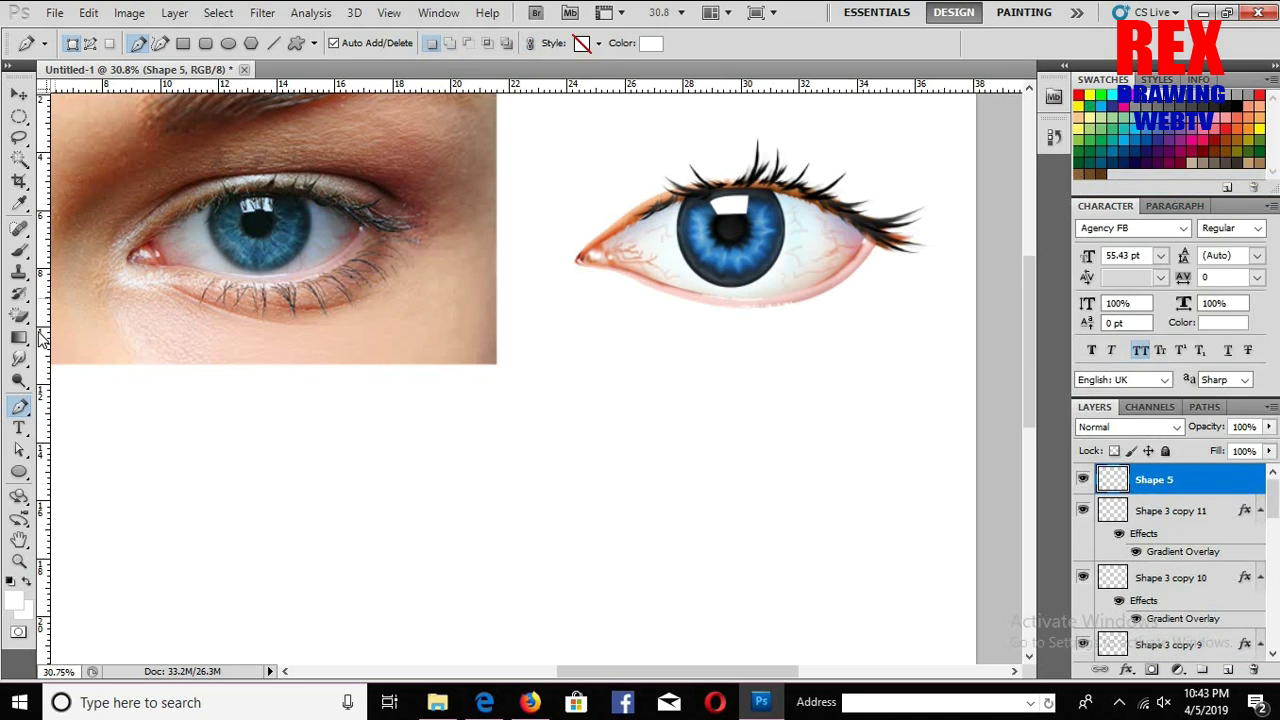
Step: Smudge the white highlight into streaks, adjusting the smudge brush size
click(19, 358)
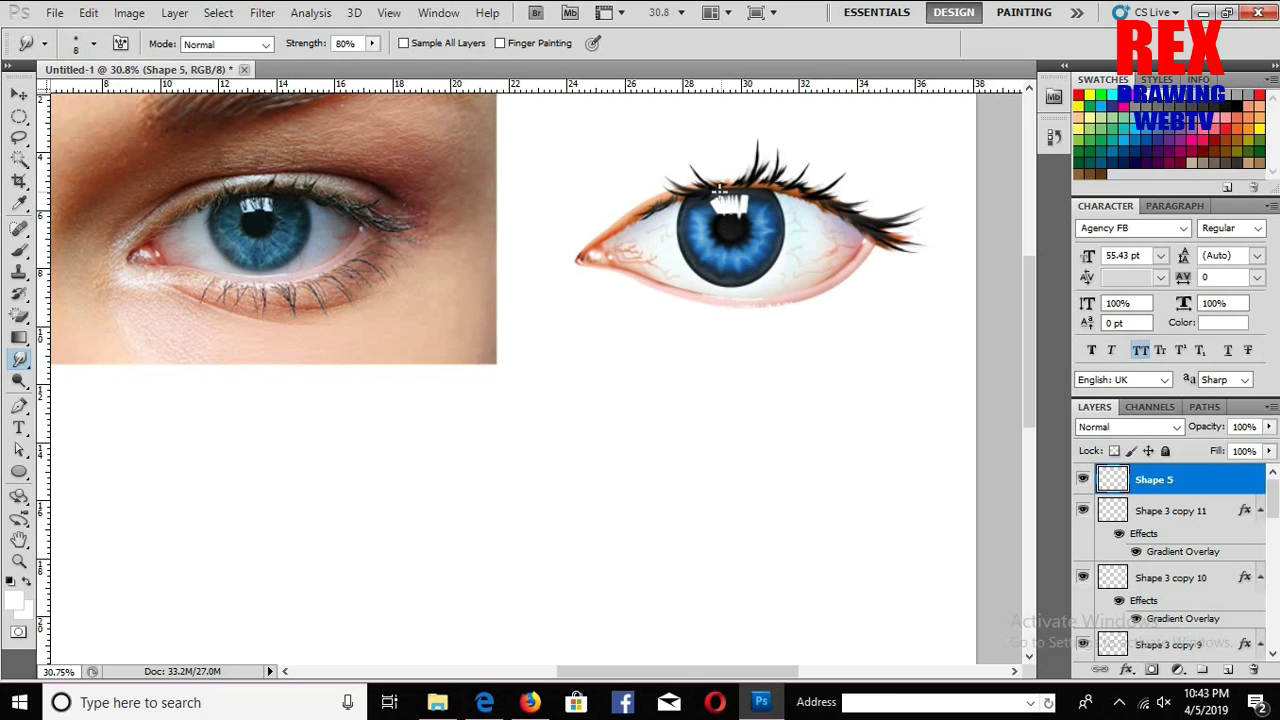
key(bracketright)
key(bracketright)
key(bracketright)
key(bracketleft)
key(bracketleft)
Step: Select the Background layer and add a new Layer 3 above it
key(v)
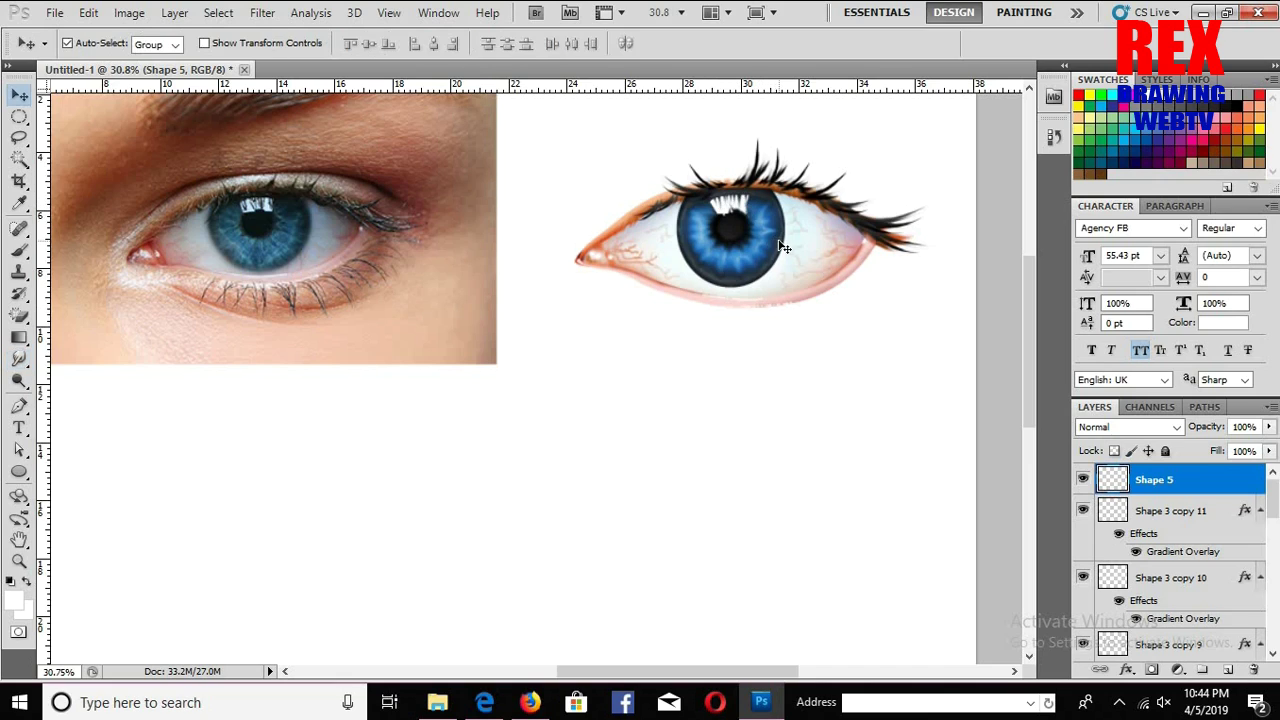
right_click(816, 320)
click(860, 334)
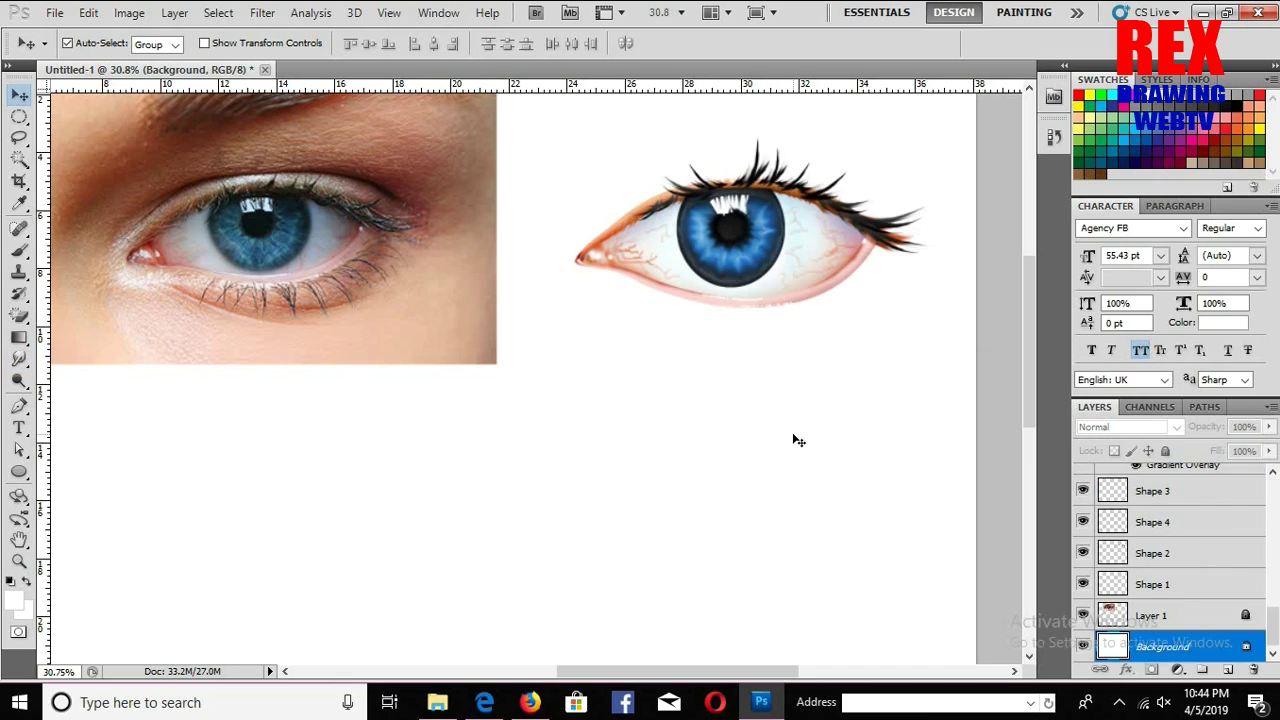
scroll(797, 437, up, 1)
click(1226, 671)
Step: Paint pale peach skin around the eye with a larger brush at 50% opacity
key(b)
click(12, 598)
click(843, 206)
click(1228, 172)
mouse_move(563, 266)
mouse_down()
mouse_move(731, 320)
mouse_move(860, 330)
mouse_move(880, 300)
mouse_up()
key(bracketright)
key(bracketright)
key(5)
mouse_move(830, 345)
mouse_down()
mouse_move(578, 275)
mouse_move(640, 340)
mouse_move(780, 165)
mouse_move(920, 250)
mouse_up()
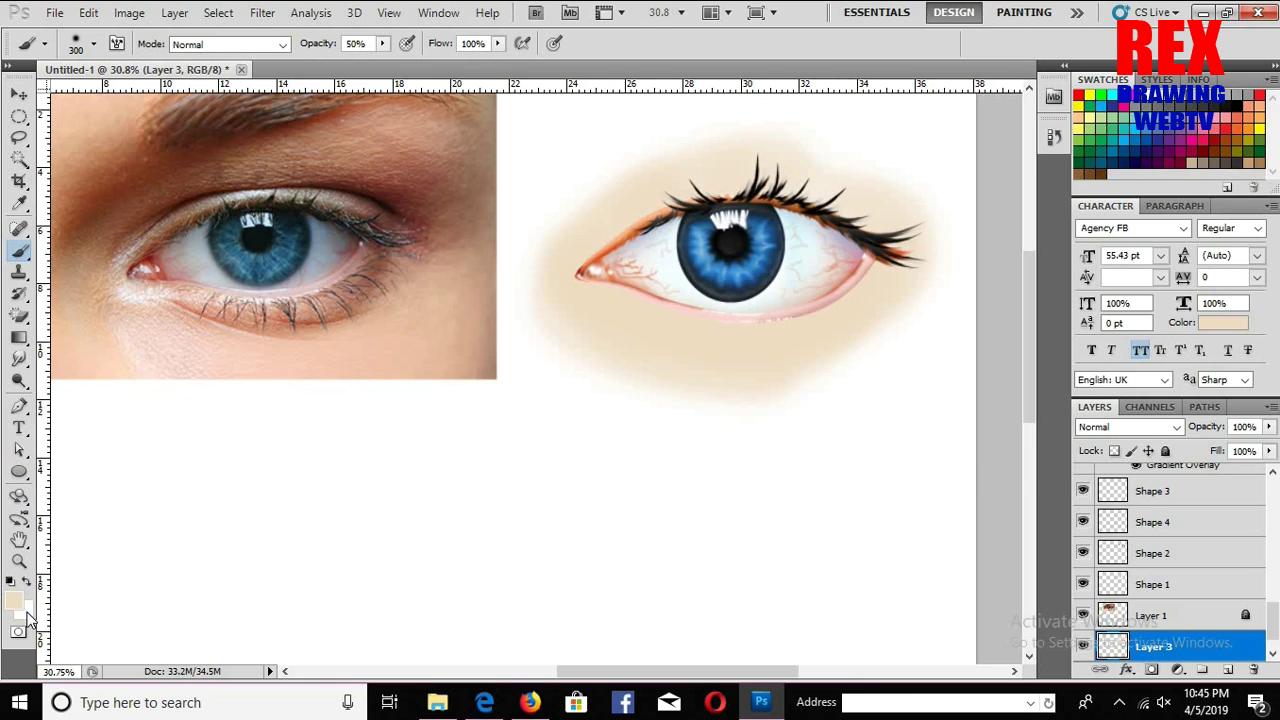
Step: Paint a darker tan shadow band beneath the lower lid and outer corner
click(13, 598)
click(971, 353)
click(919, 225)
click(1190, 178)
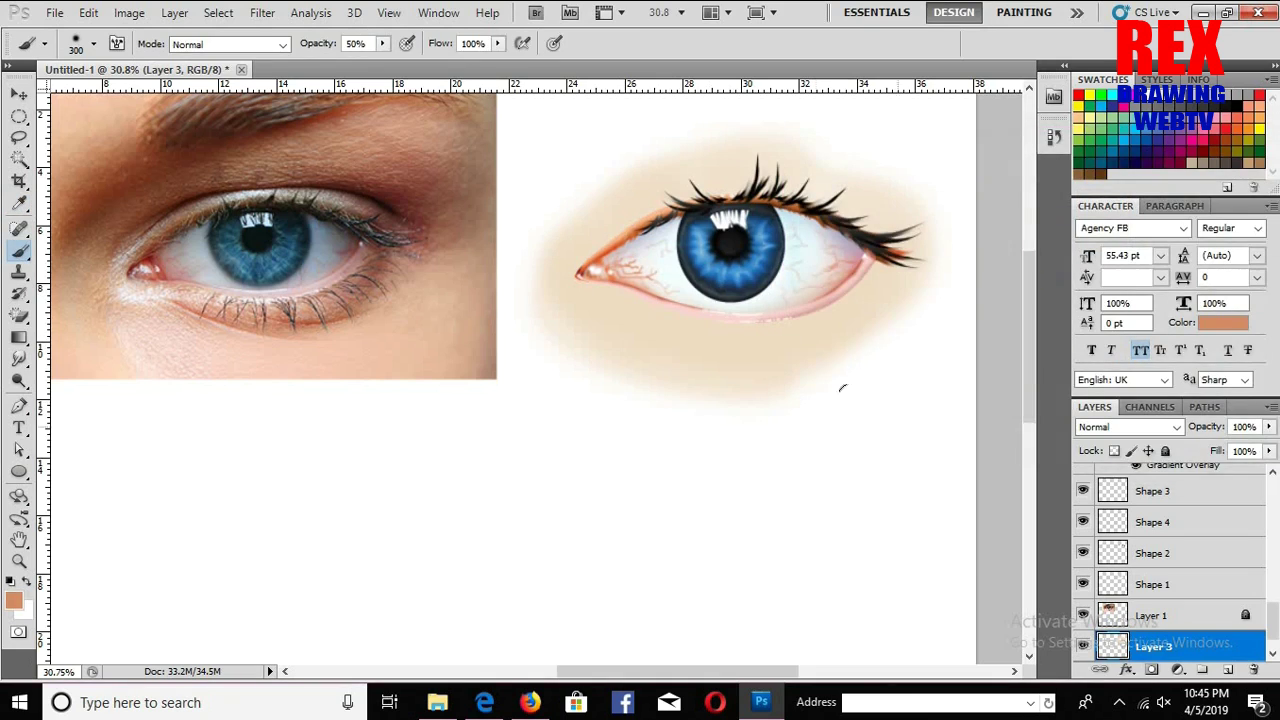
right_click(866, 400)
key(Return)
key(bracketleft)
key(bracketleft)
key(bracketleft)
mouse_move(885, 262)
mouse_down()
mouse_move(856, 315)
mouse_move(752, 360)
mouse_up()
key(bracketleft)
key(bracketleft)
key(bracketleft)
mouse_move(626, 319)
mouse_down()
mouse_move(766, 346)
mouse_move(657, 343)
mouse_move(849, 314)
mouse_move(880, 277)
mouse_move(826, 371)
mouse_move(854, 346)
mouse_move(781, 363)
mouse_up()
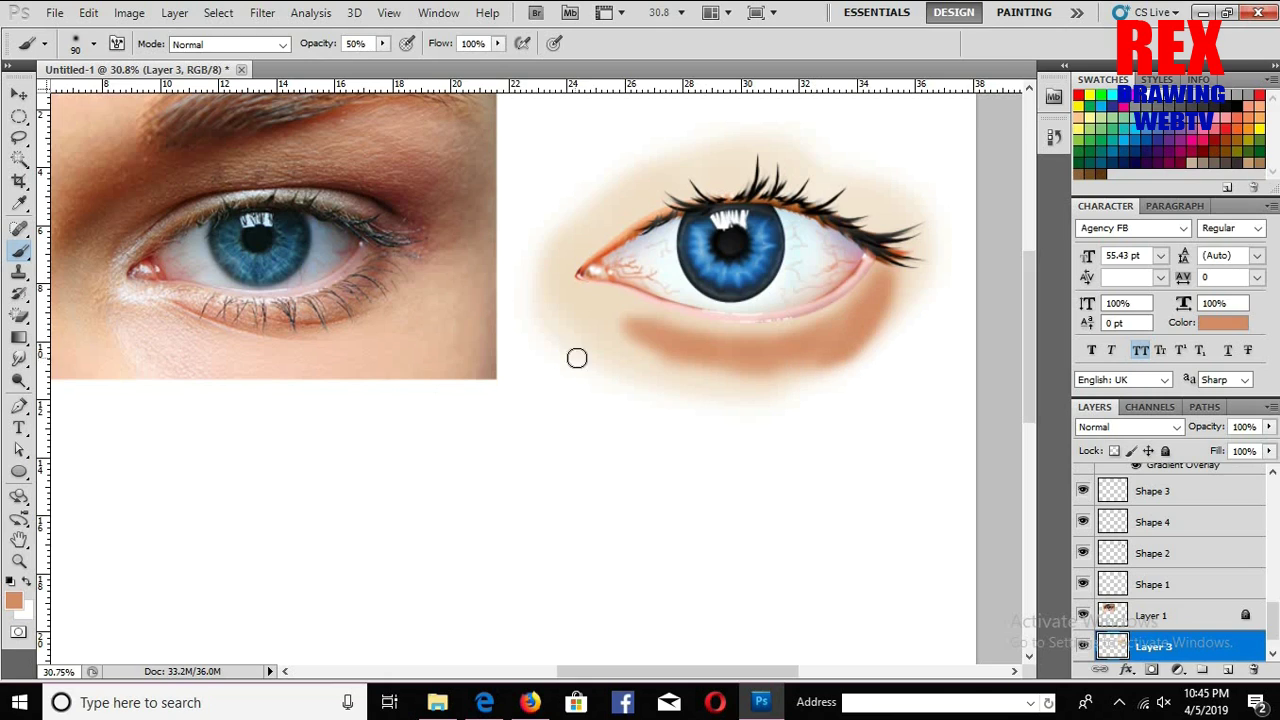
Step: Soften the end of the dark under-eye band with light cream paint
alt+click(894, 334)
drag(846, 323, 809, 352)
key(bracketleft)
key(bracketleft)
key(bracketleft)
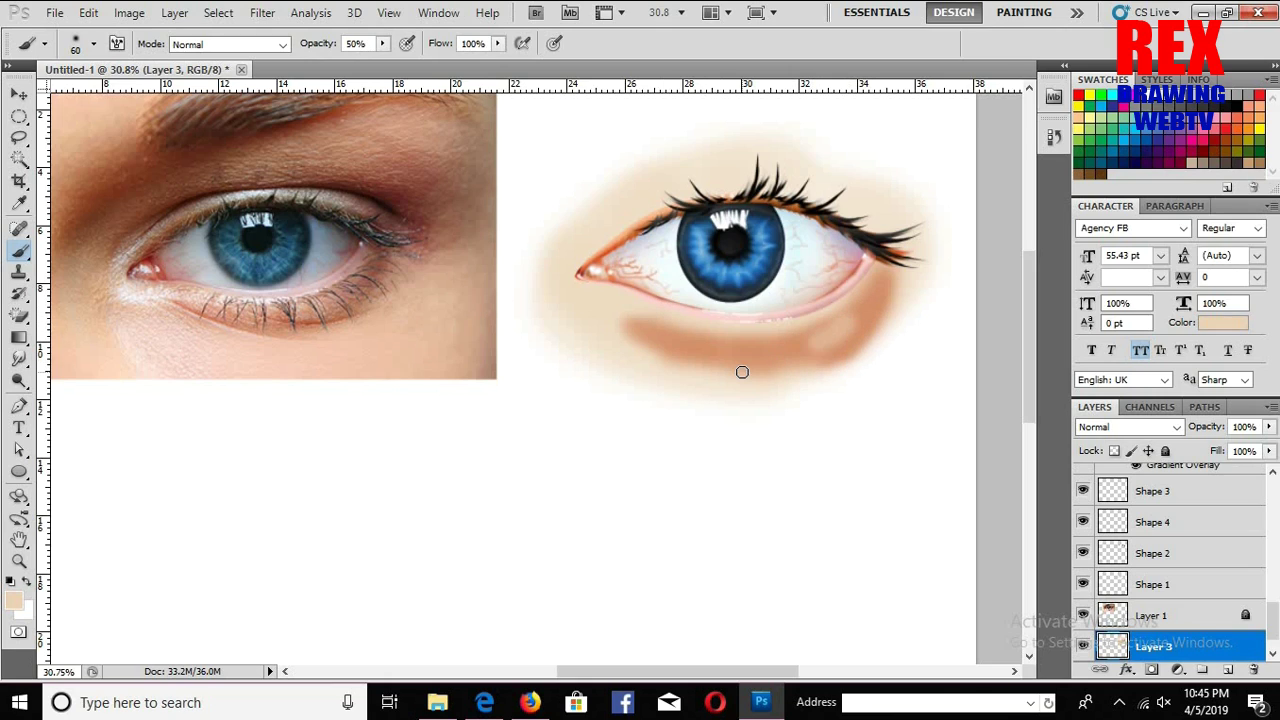
right_click(816, 349)
key(Return)
key(bracketleft)
mouse_move(848, 320)
mouse_down()
mouse_move(786, 337)
mouse_move(826, 337)
mouse_up()
key(bracketright)
key(bracketright)
key(bracketright)
key(bracketleft)
key(bracketleft)
key(bracketleft)
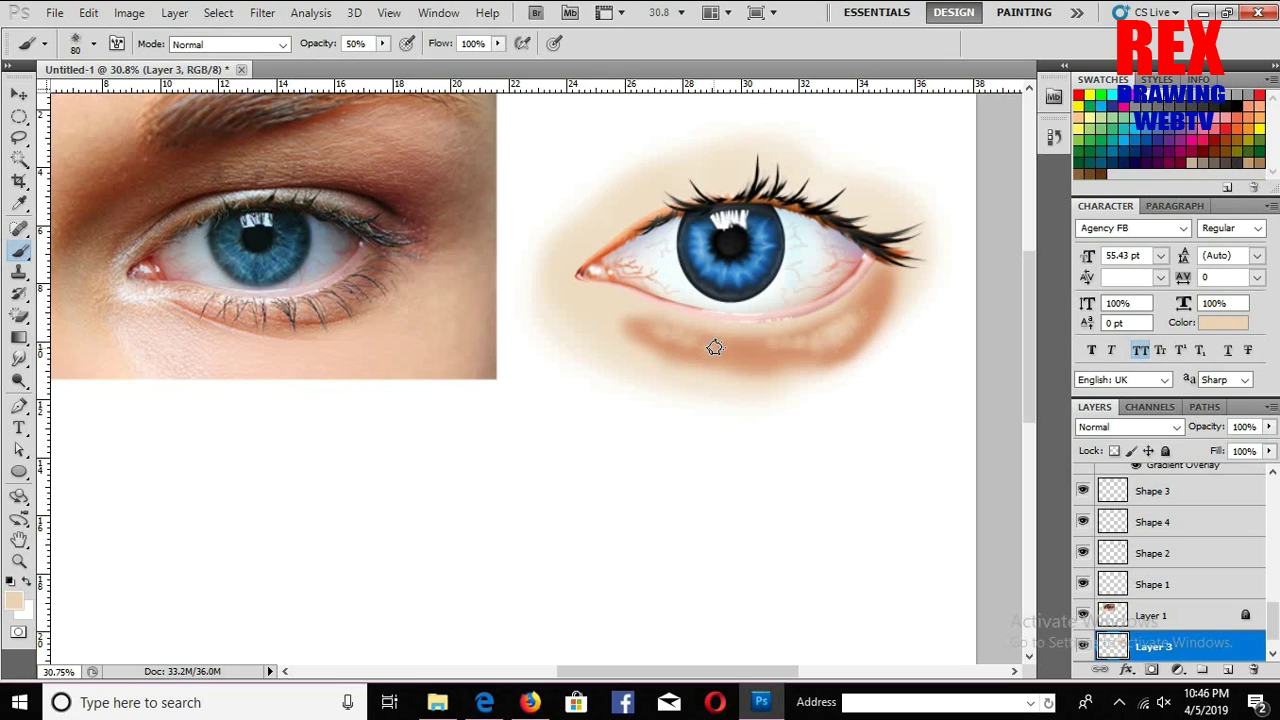
Step: Deepen the under-eye shadow's saturation with an enlarged Sponge tool
click(18, 358)
click(18, 380)
click(90, 382)
key(bracketright)
key(bracketright)
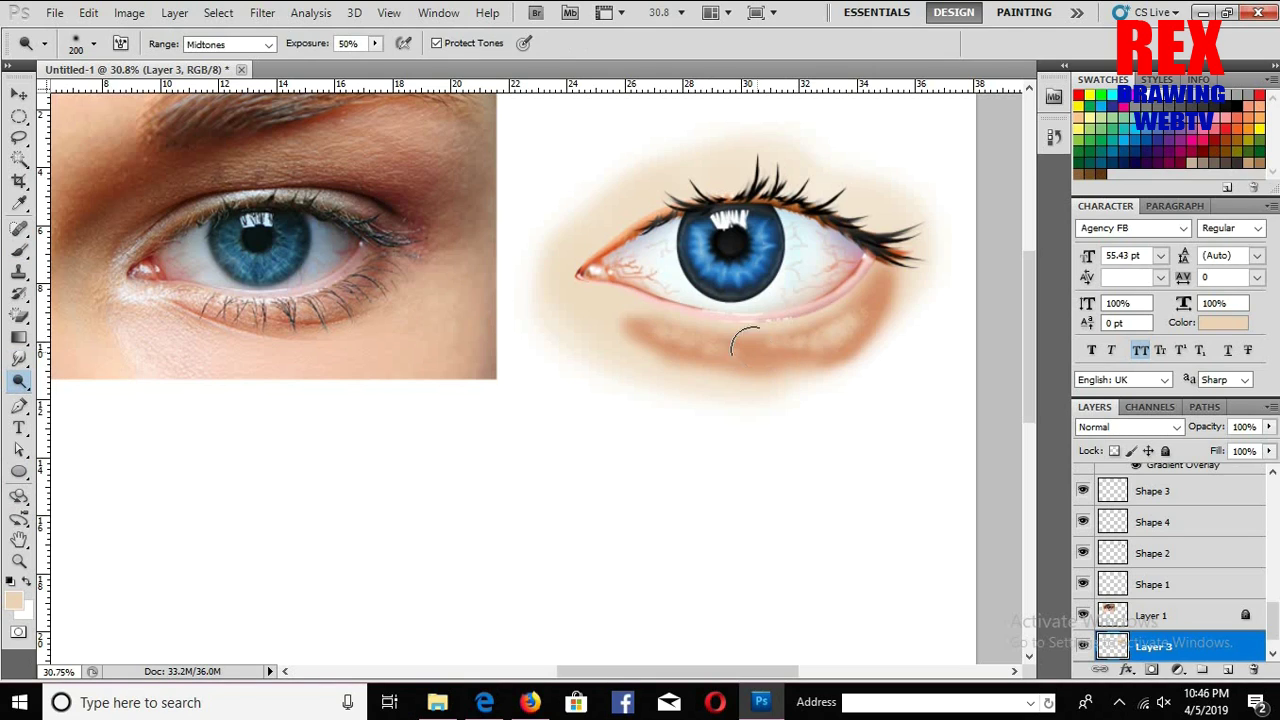
key(bracketright)
key(bracketright)
key(bracketright)
right_click(18, 380)
click(80, 414)
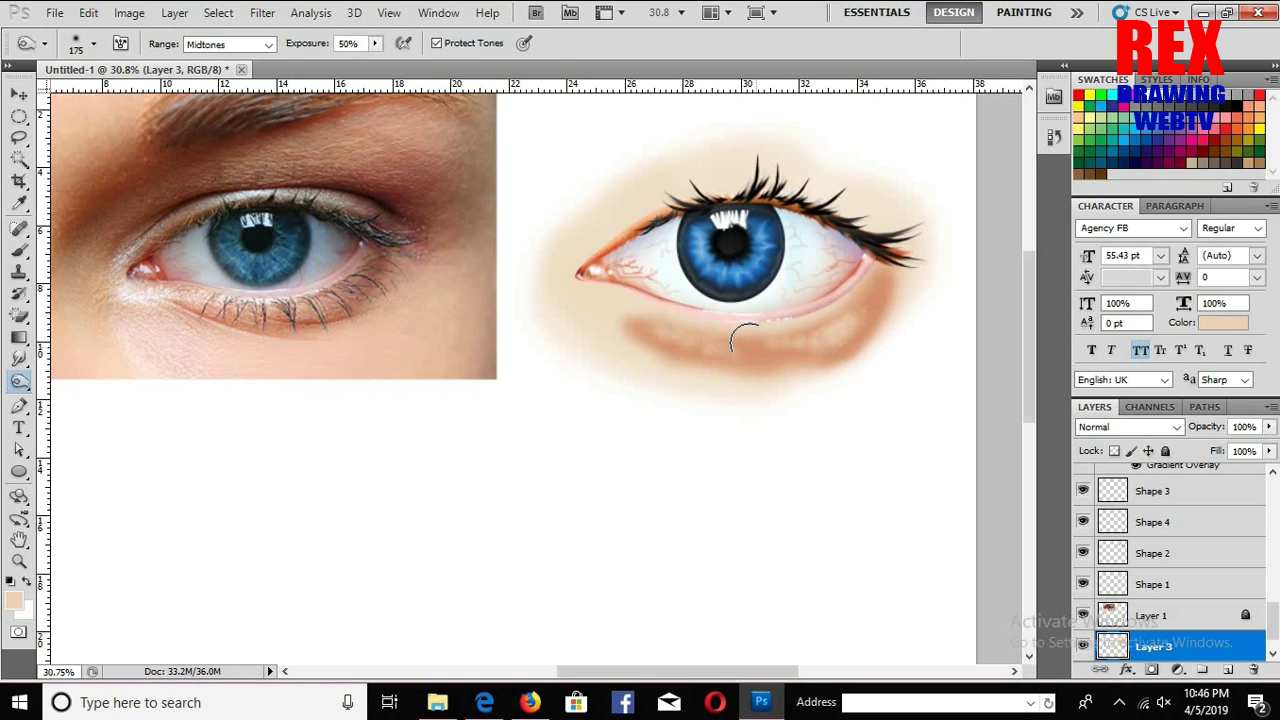
mouse_move(725, 380)
mouse_down()
mouse_move(686, 366)
mouse_move(775, 362)
mouse_up()
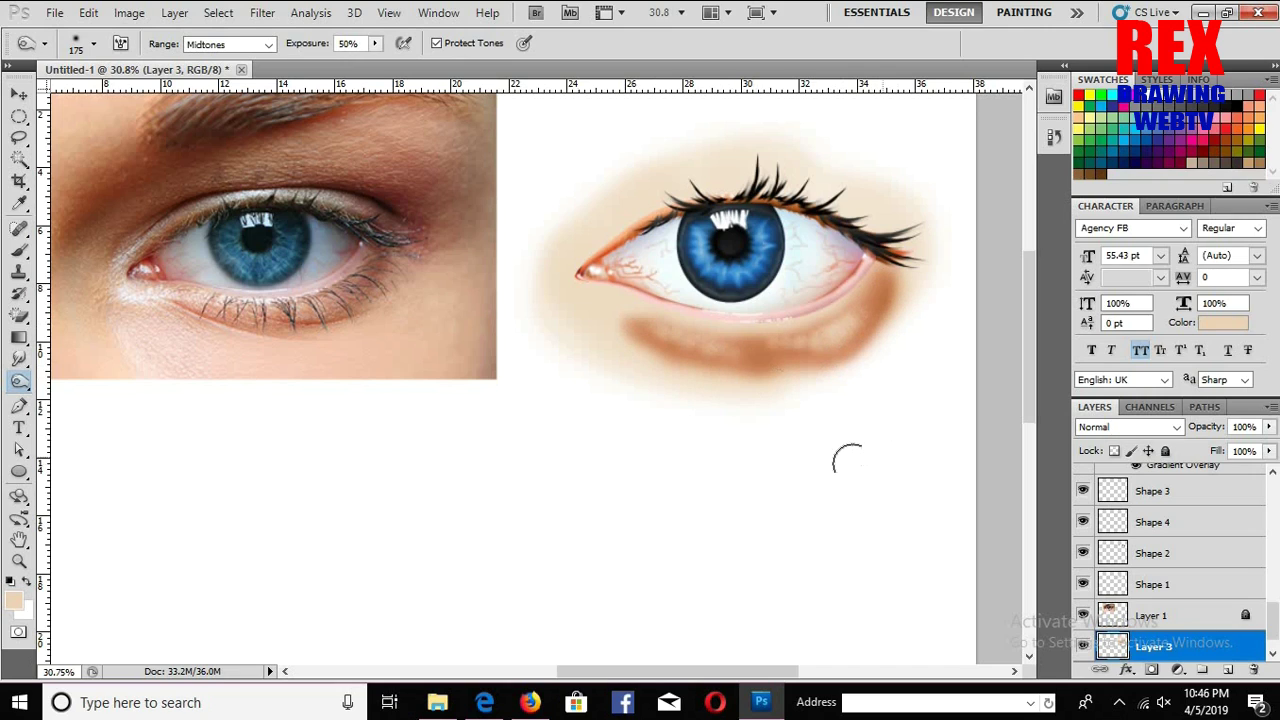
Step: Sample reddish-brown from the eye corner and brush it along the lower lid and outer edge
key(b)
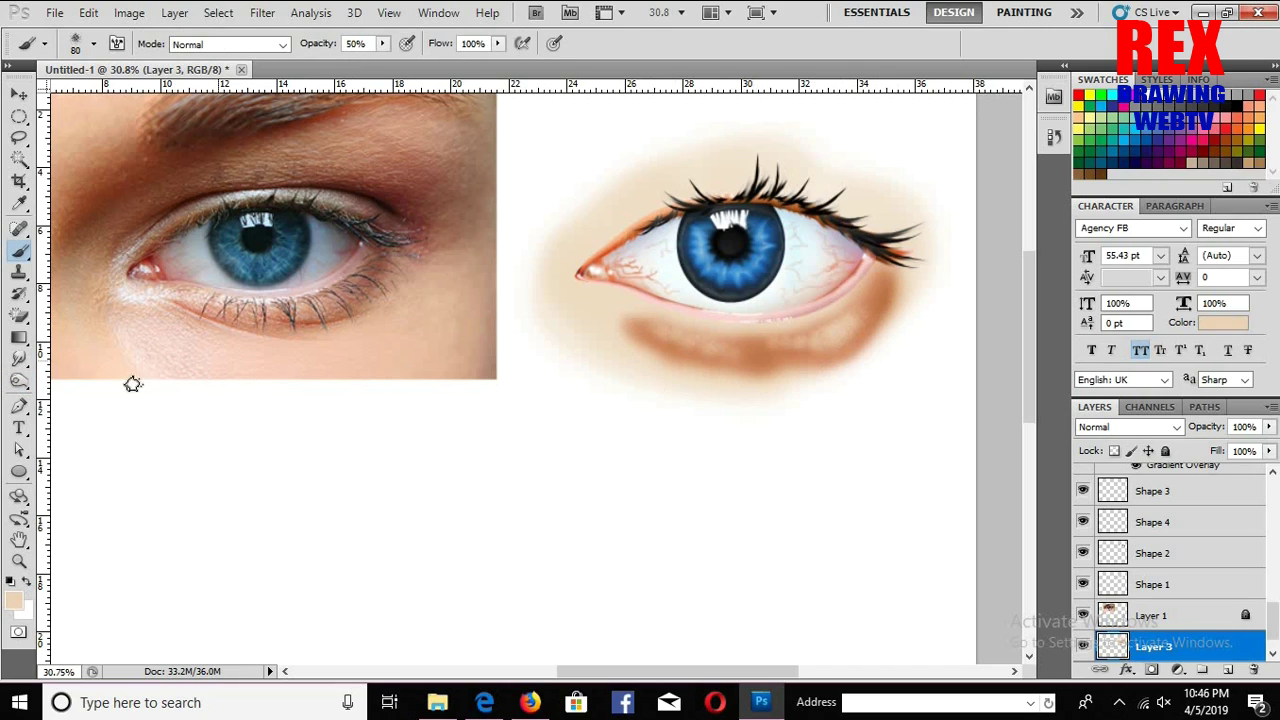
right_click(745, 368)
scroll(835, 505, up, 2)
key(Return)
click(13, 600)
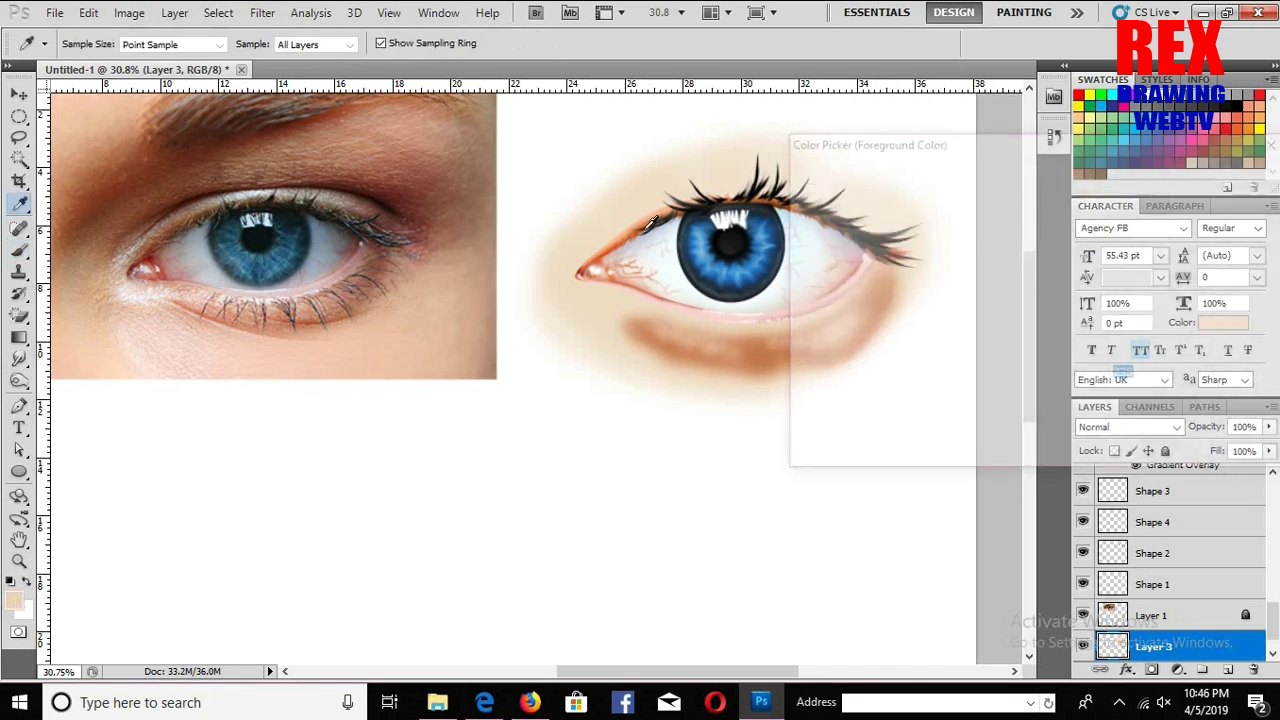
click(594, 257)
key(Return)
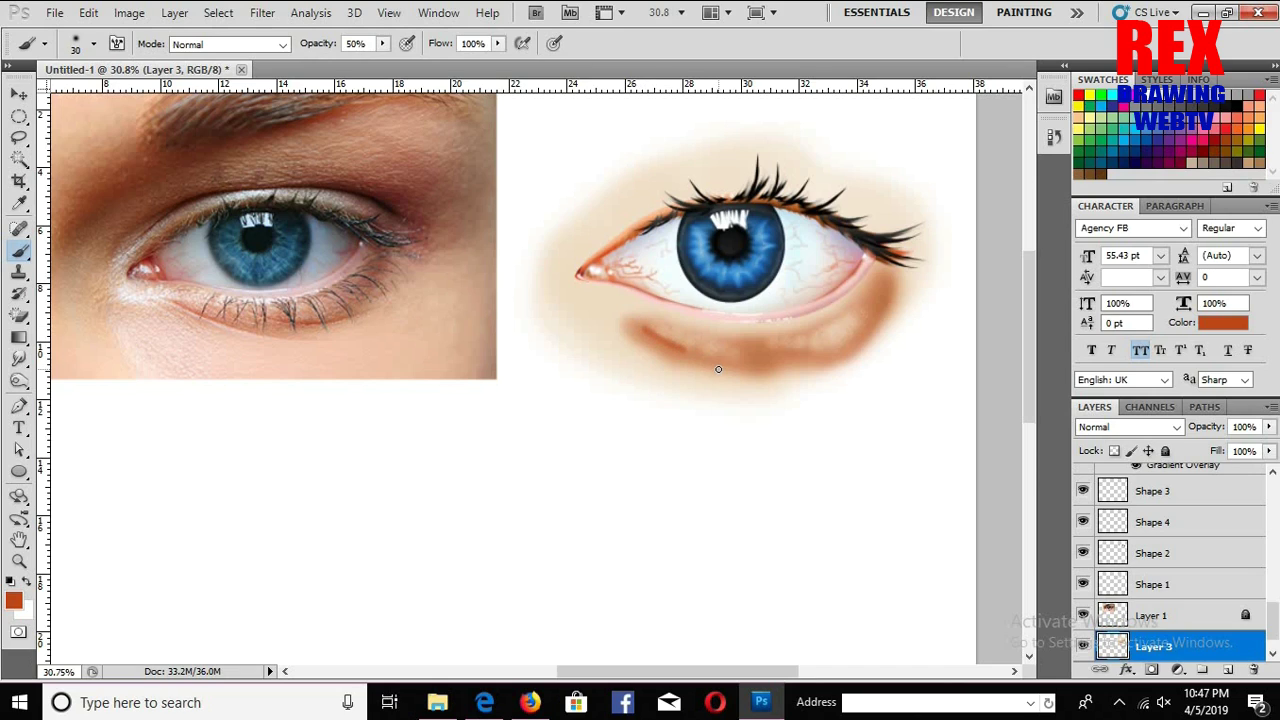
drag(736, 342, 834, 351)
key(bracketright)
key(bracketright)
key(bracketright)
drag(888, 284, 868, 330)
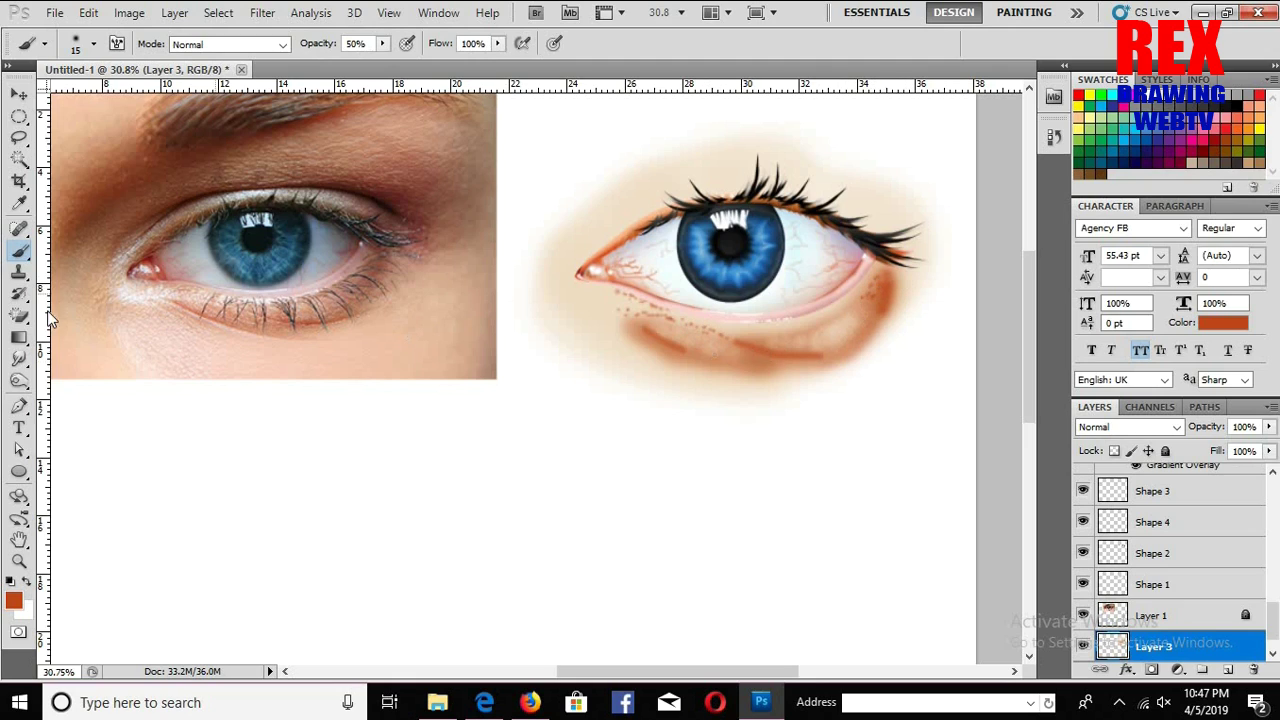
key(o)
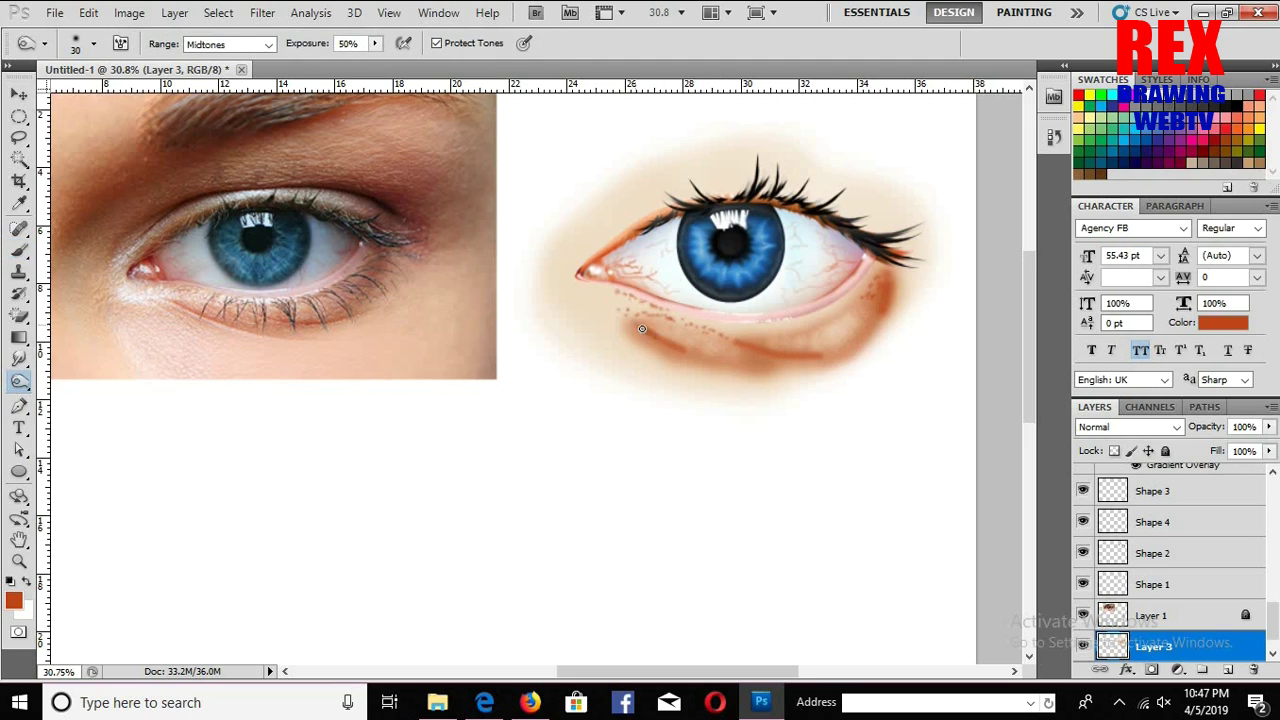
Step: Smear the dark under-lid line toward the outer corner with the Smudge tool
right_click(18, 358)
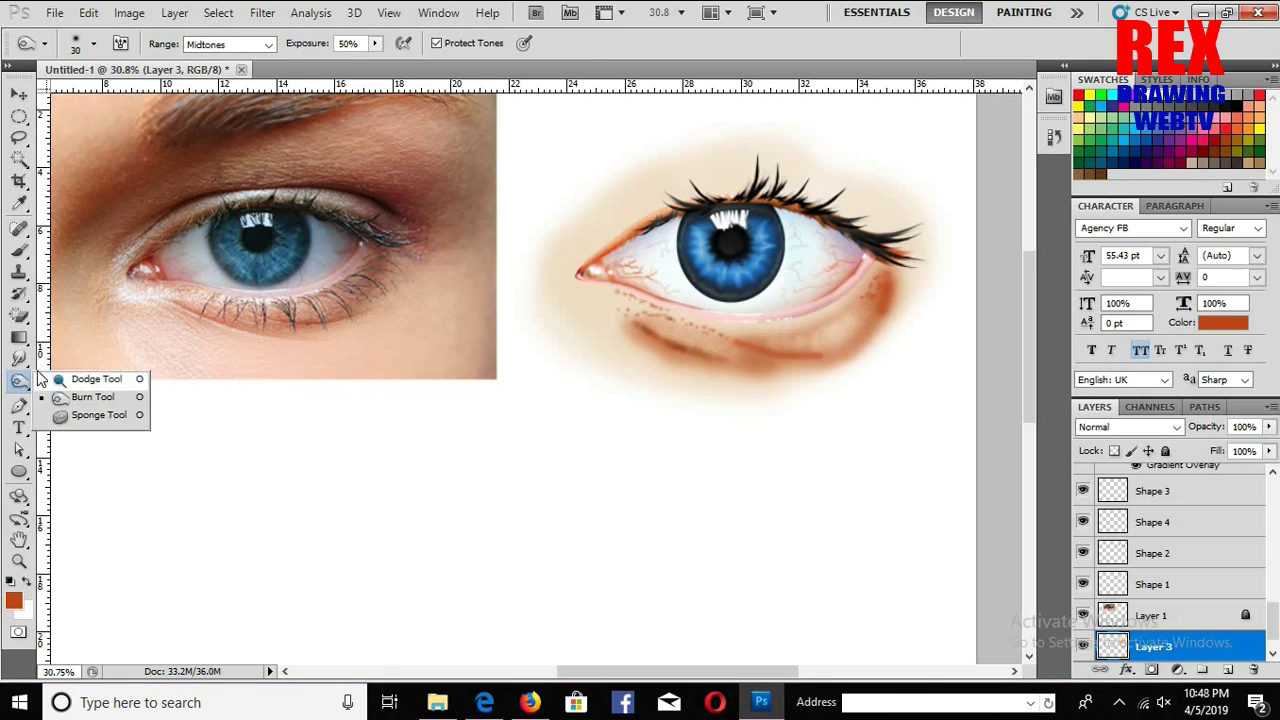
click(50, 413)
mouse_move(644, 330)
mouse_down()
mouse_move(712, 360)
mouse_move(740, 345)
mouse_move(806, 366)
mouse_move(846, 329)
mouse_move(860, 341)
mouse_up()
key(bracketright)
key(bracketright)
key(bracketright)
key(bracketright)
key(bracketright)
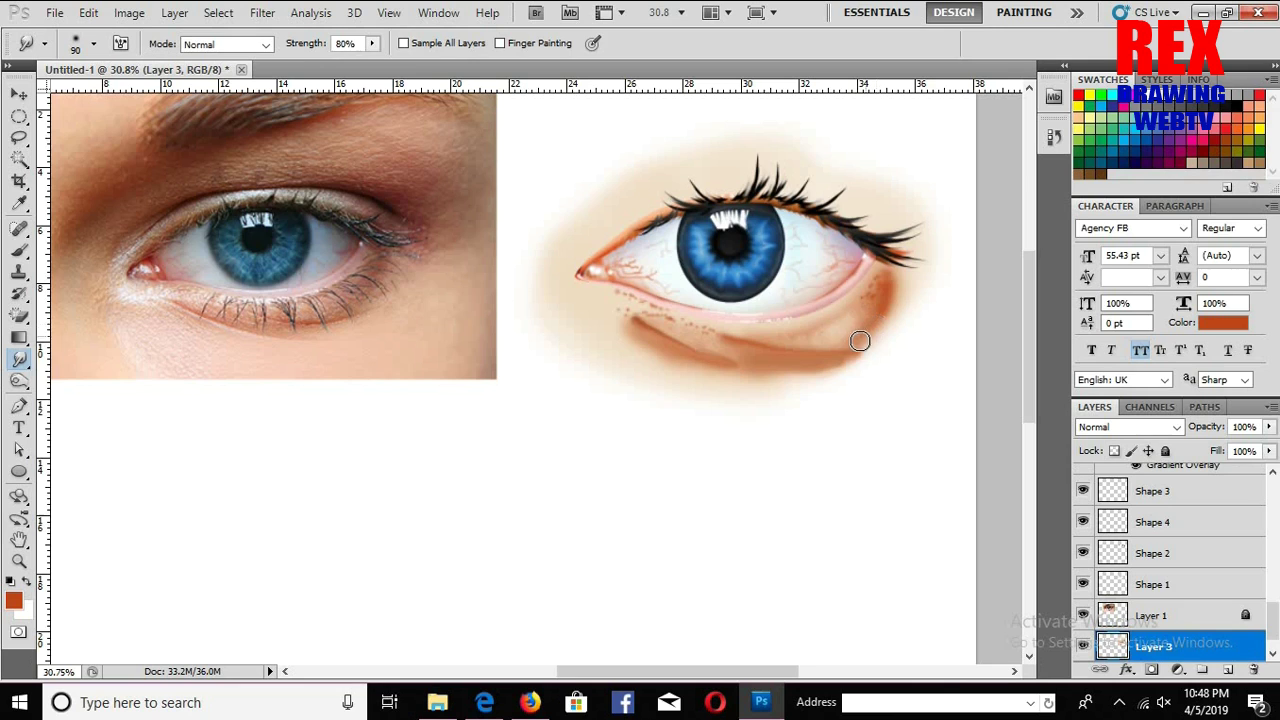
Step: Sample light peach skin from the canvas as the Brush colour at 50% opacity
click(13, 600)
click(760, 188)
key(Return)
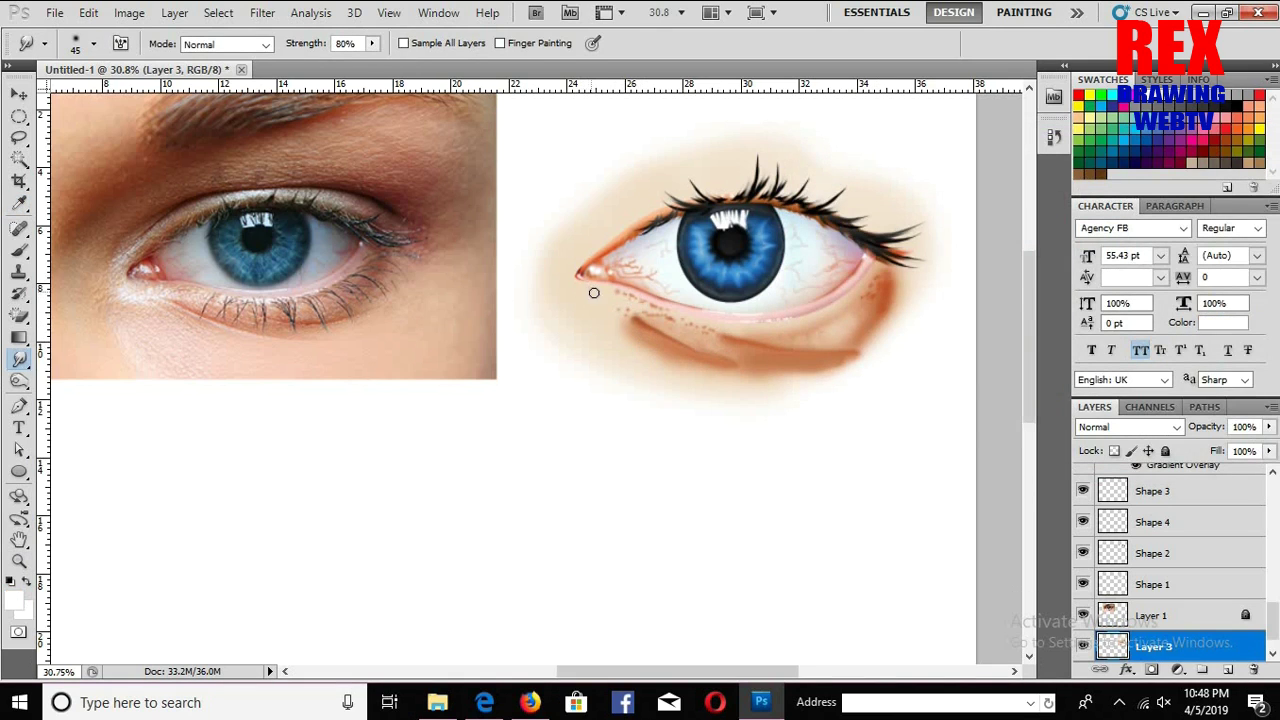
key(b)
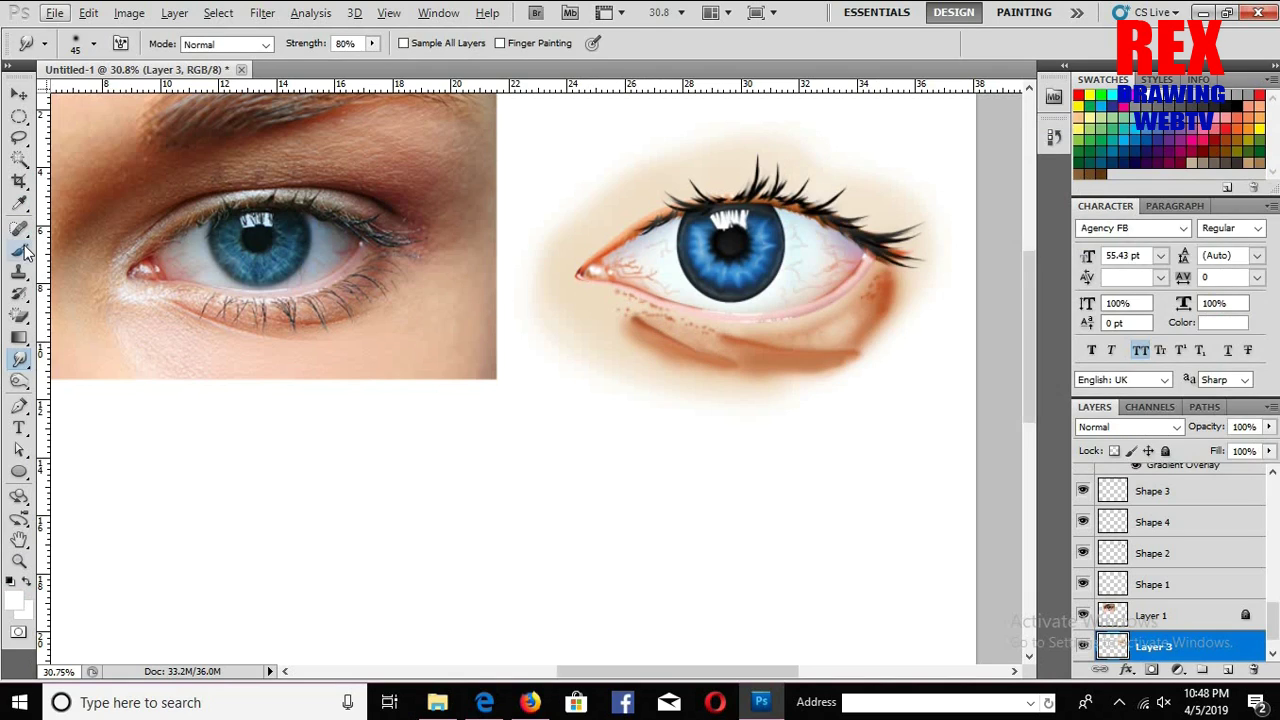
alt+click(672, 320)
key(bracketright)
key(bracketright)
key(bracketright)
key(bracketright)
key(bracketright)
key(bracketright)
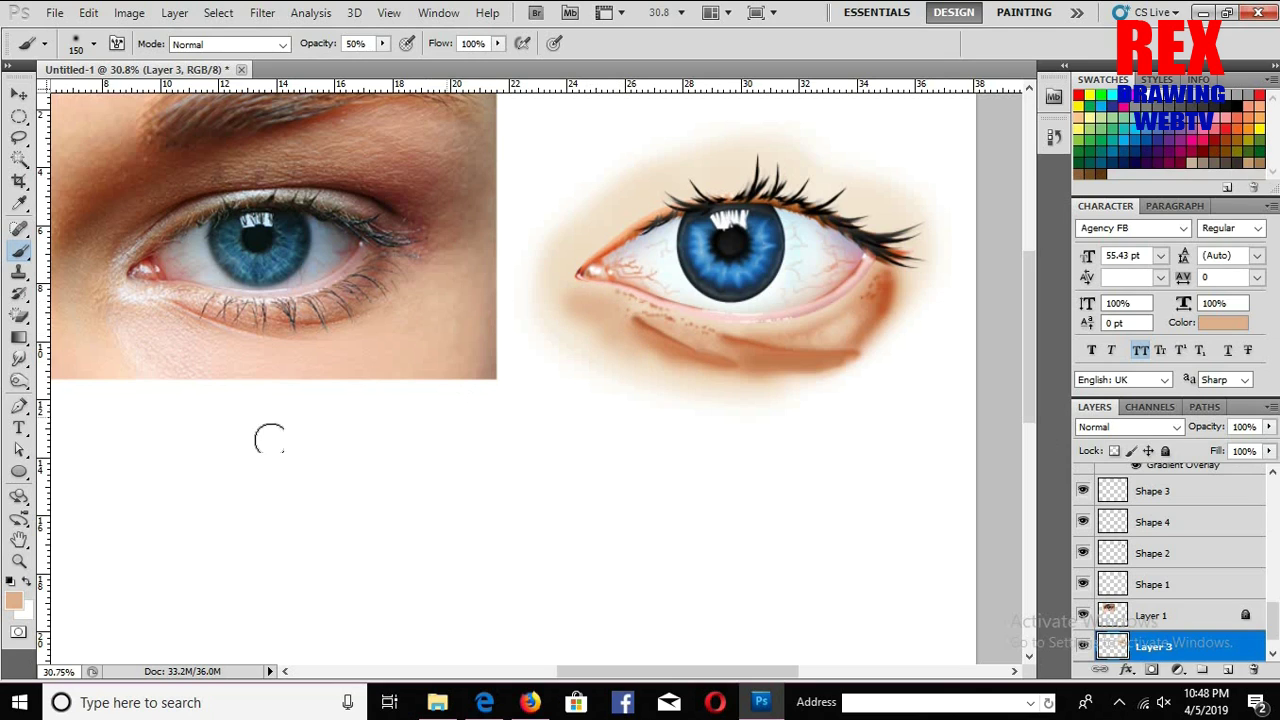
Step: Dab white highlights along the lower eyelid
click(15, 600)
click(600, 450)
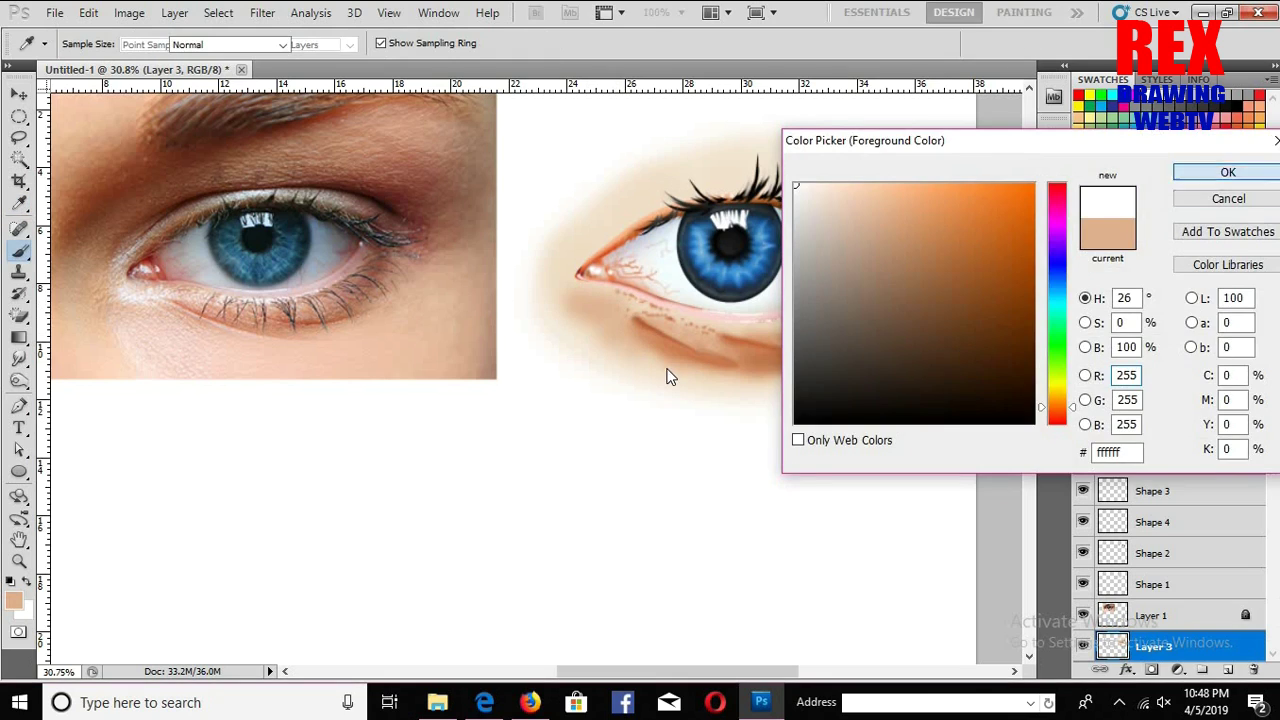
click(1228, 172)
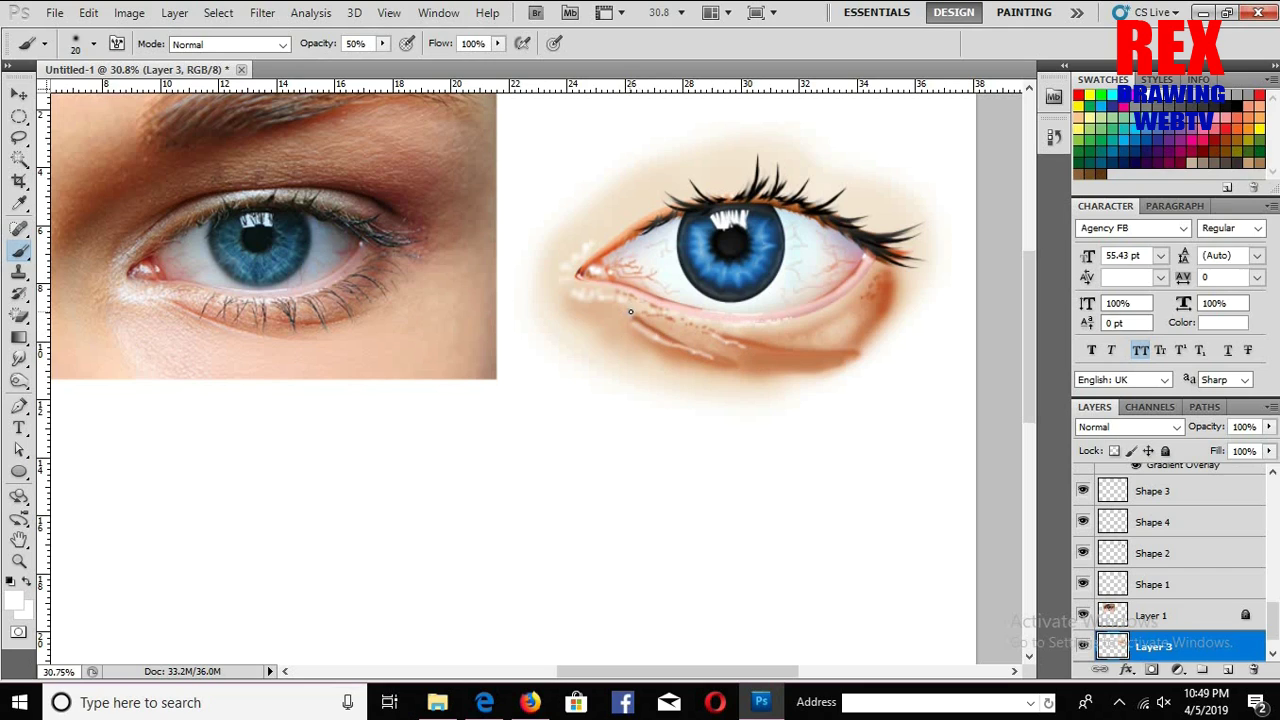
drag(593, 307, 614, 318)
Step: Smudge the lower-lid shading toward the outer corner with a size-90 Smudge brush
key(r)
key(bracketright)
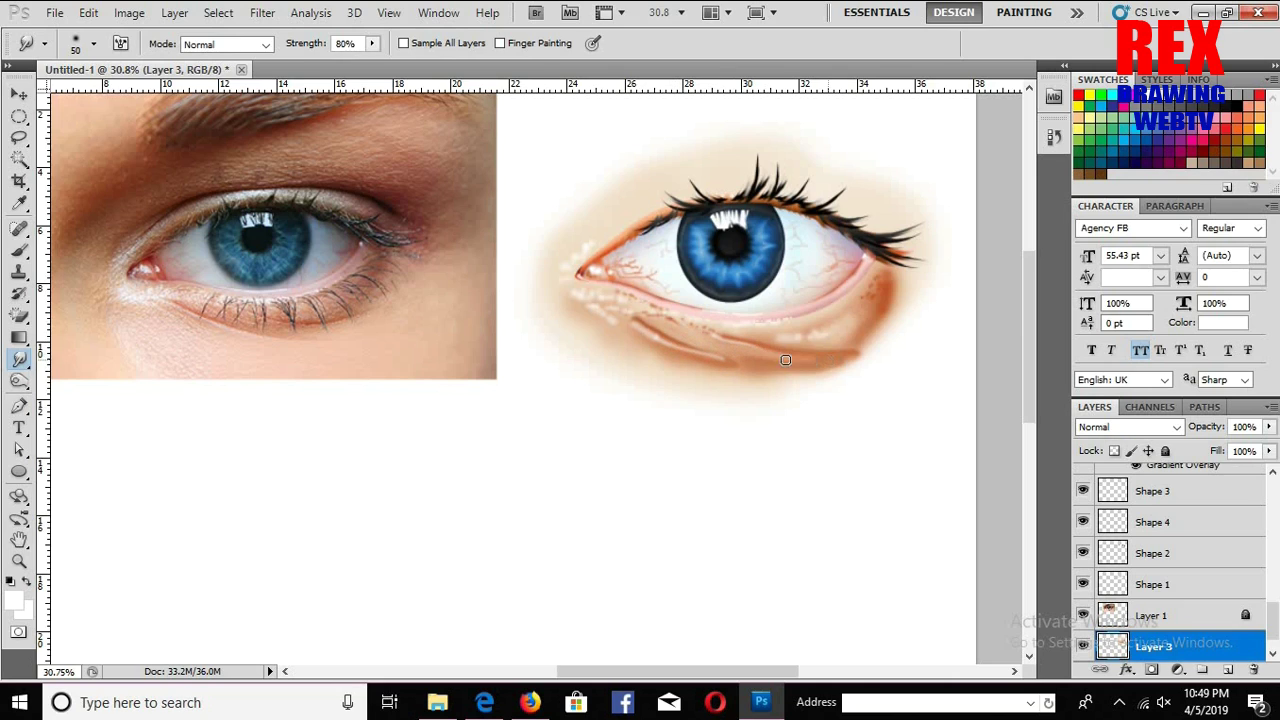
key(bracketright)
key(bracketright)
key(bracketright)
drag(851, 366, 884, 334)
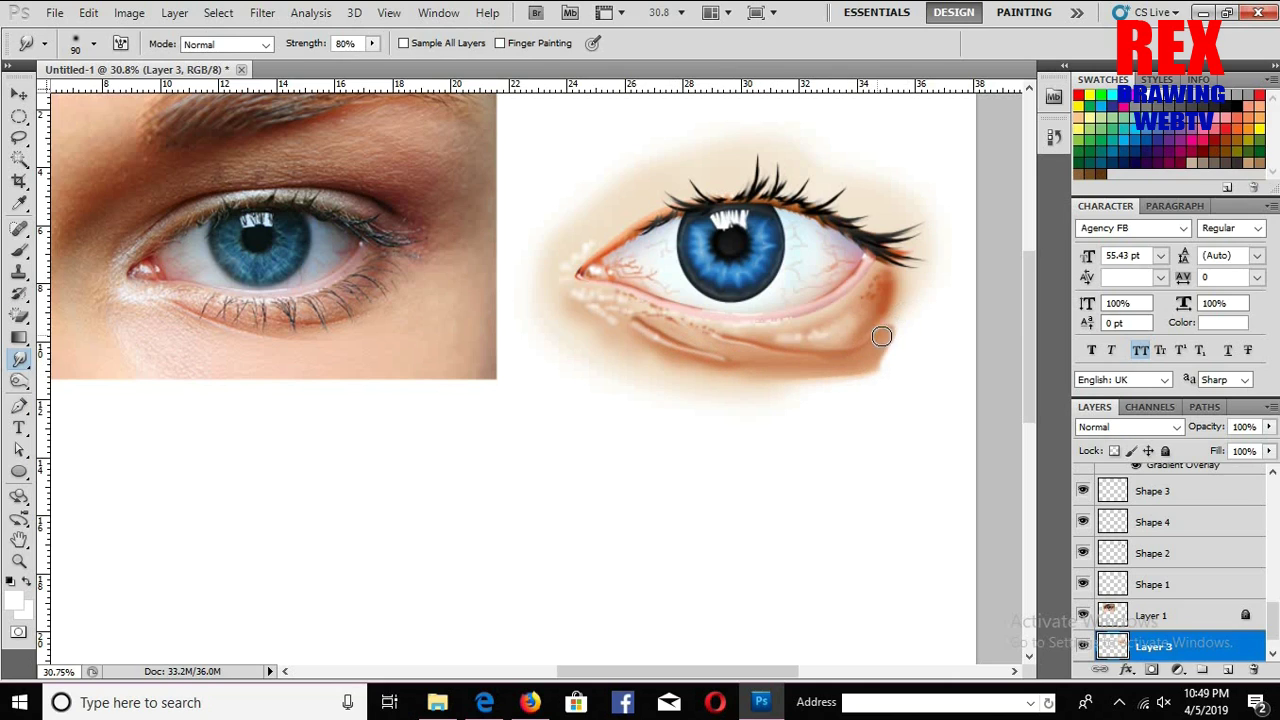
key(e)
right_click(28, 316)
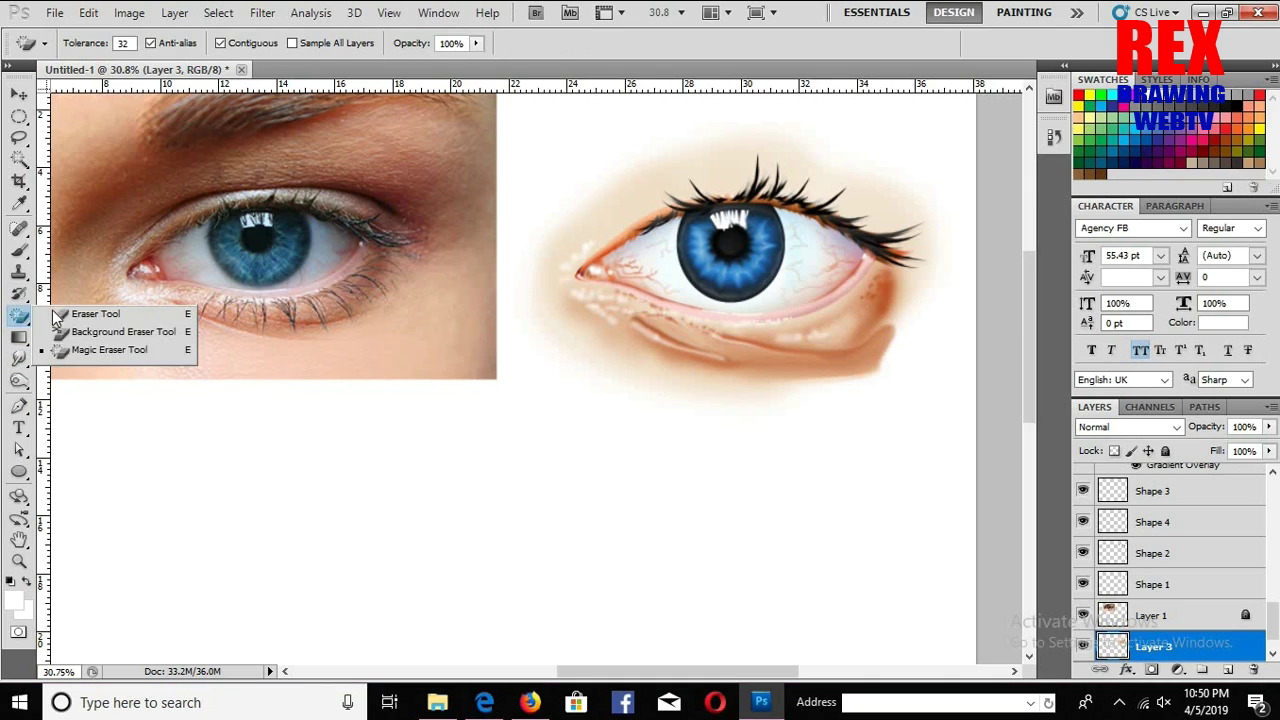
Step: Lighten the brown shading right of the lower lid with a size-400 soft eraser
click(100, 313)
key(bracketright)
drag(812, 366, 870, 330)
drag(641, 221, 634, 249)
Step: Sample brown from the lower lid and paint a size-150 arc above the upper lid
key(b)
ctrl+right_click(646, 230)
key(Escape)
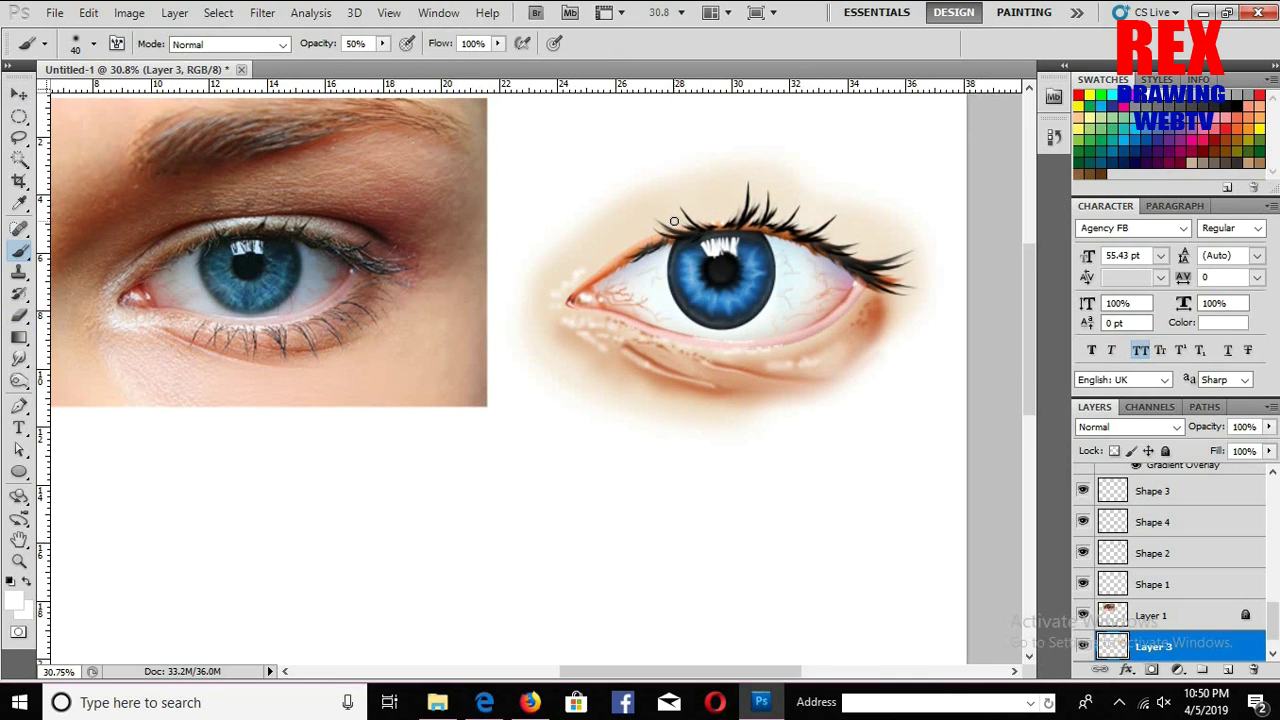
alt+click(726, 376)
key(bracketright)
key(bracketright)
key(bracketright)
mouse_move(673, 168)
mouse_down()
mouse_move(560, 229)
mouse_move(553, 214)
mouse_move(740, 182)
mouse_move(843, 210)
mouse_move(551, 229)
mouse_up()
alt+click(638, 236)
key(bracketleft)
key(bracketleft)
key(bracketleft)
key(bracketleft)
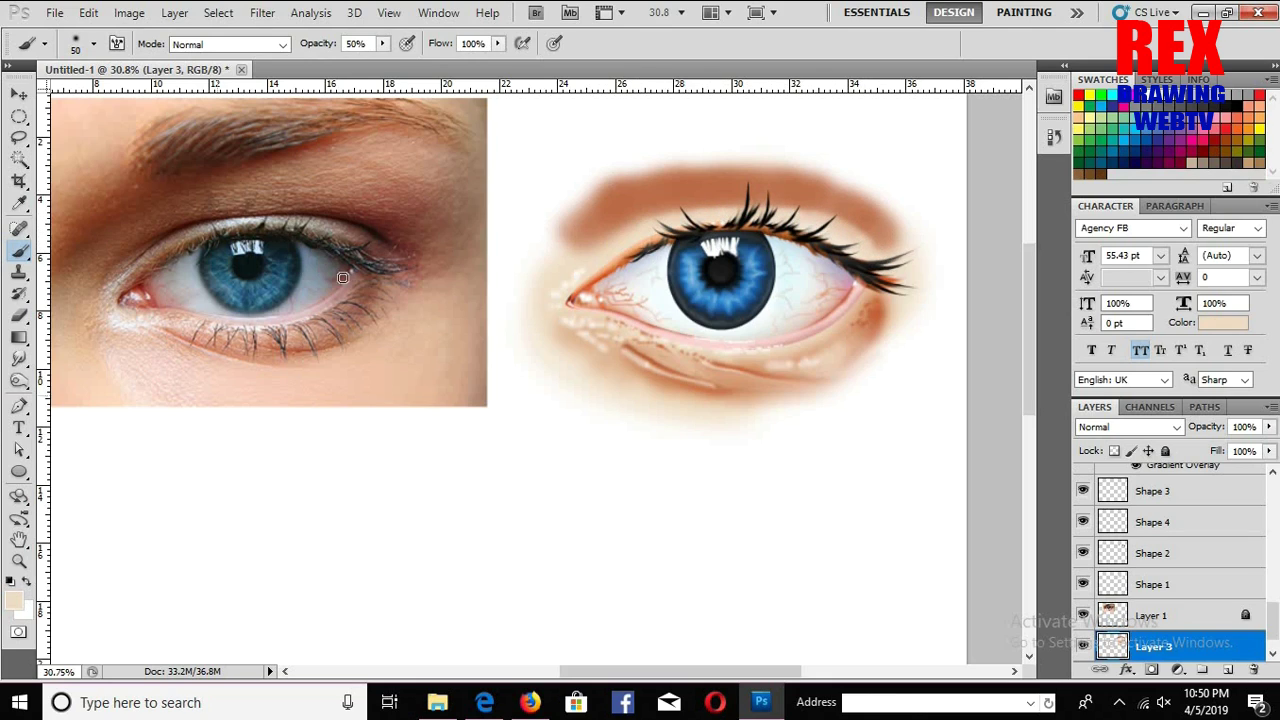
Step: Choose the Smudge tool and set dark brown as the foreground colour
click(19, 360)
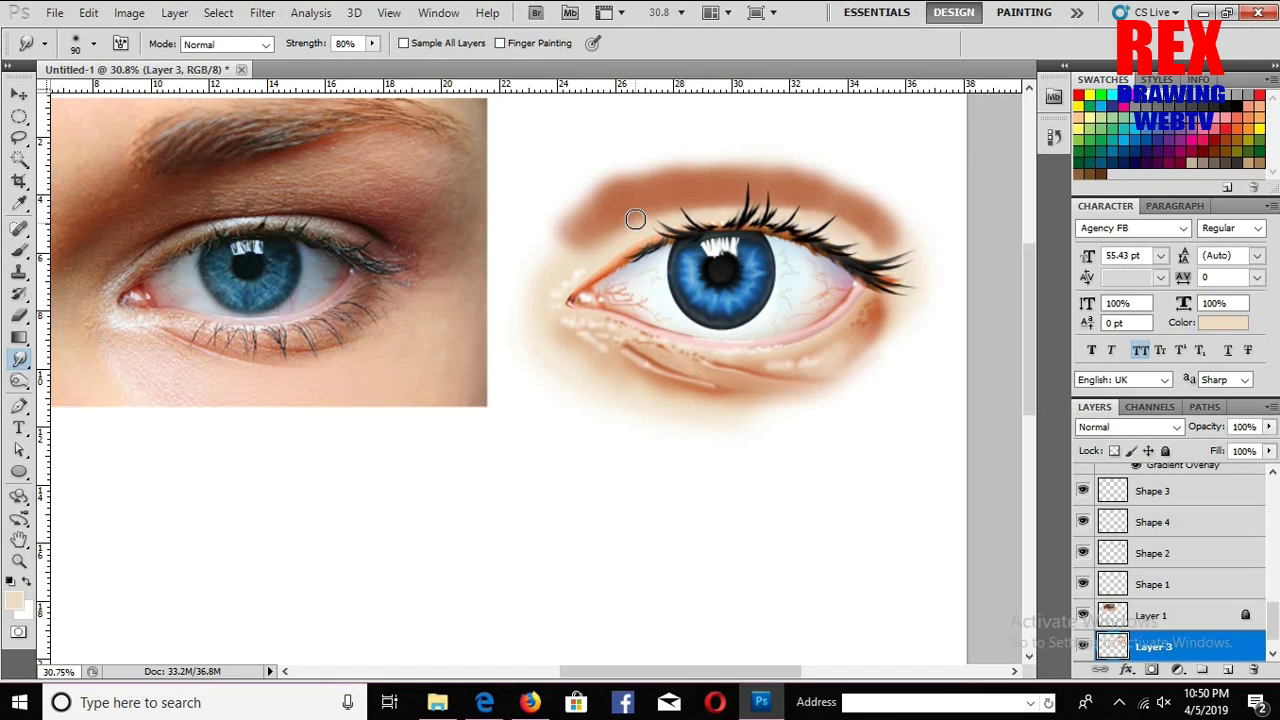
key(bracketleft)
key(bracketleft)
key(bracketleft)
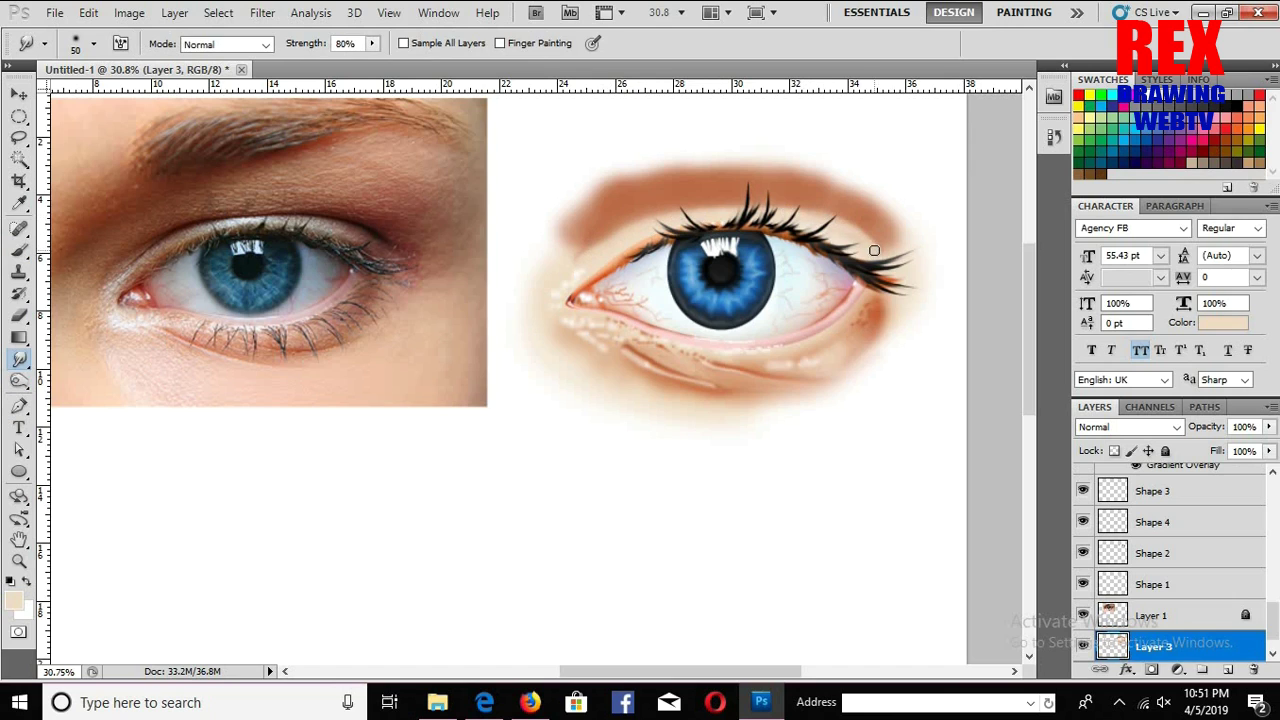
click(15, 603)
click(1000, 294)
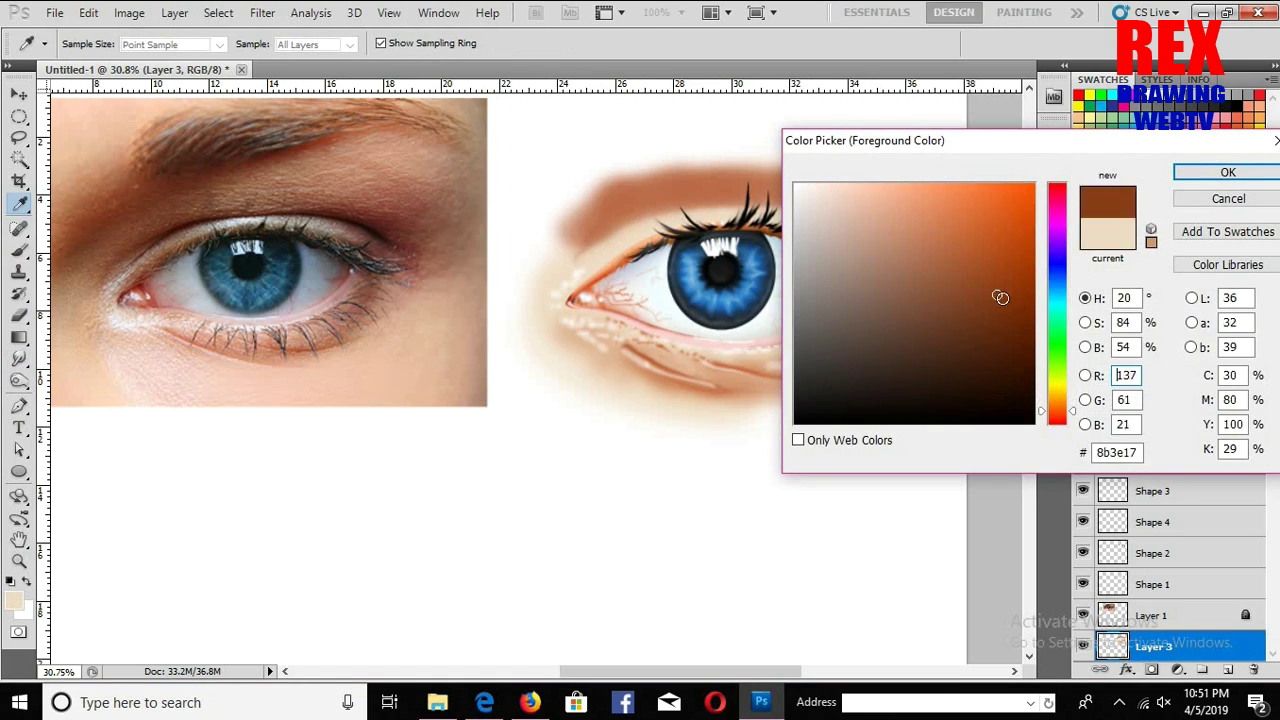
click(1194, 169)
key(bracketright)
key(bracketright)
key(bracketright)
key(5)
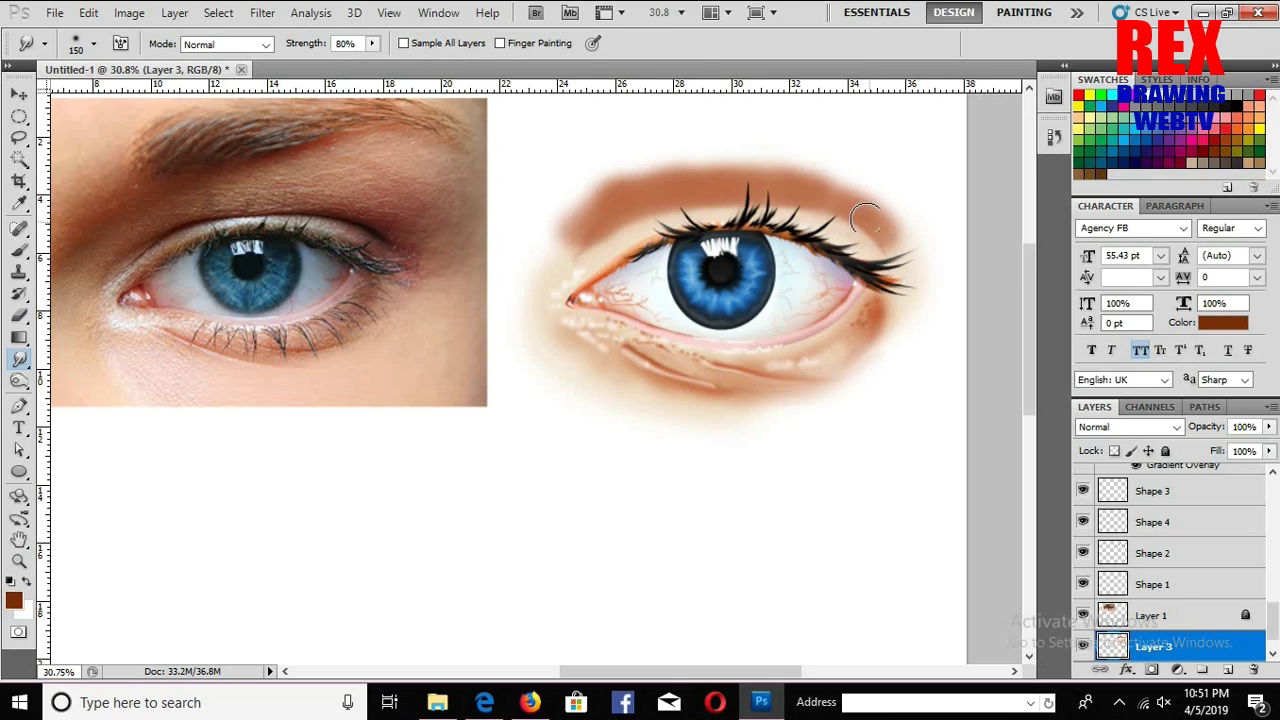
Step: Darken the upper-eyelid crease with an enlarged Burn tool
drag(19, 381, 62, 402)
click(62, 399)
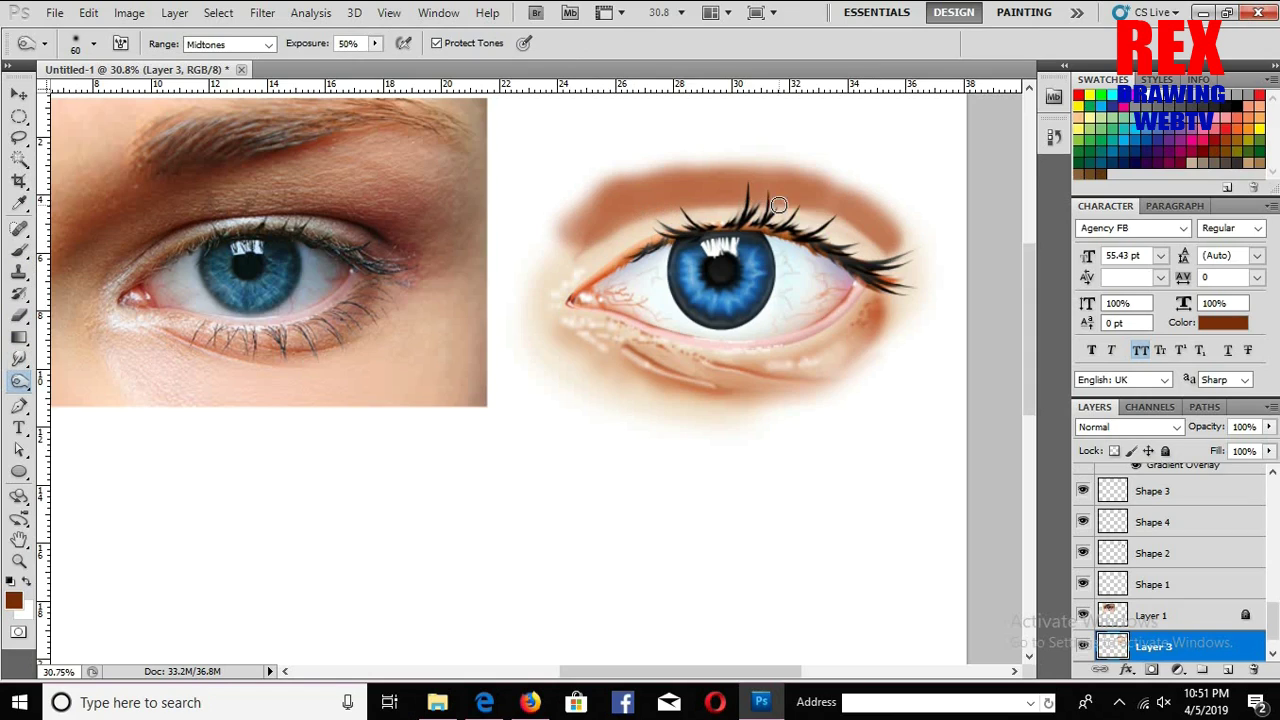
key(bracketright)
key(bracketright)
mouse_move(627, 219)
mouse_down()
mouse_move(611, 220)
mouse_move(697, 194)
mouse_move(773, 207)
mouse_move(594, 234)
mouse_up()
key(bracketright)
Step: Burn both crease ends darker and set the Brush colour to red-brown a74a26
mouse_move(796, 205)
mouse_down()
mouse_move(895, 255)
mouse_move(870, 250)
mouse_up()
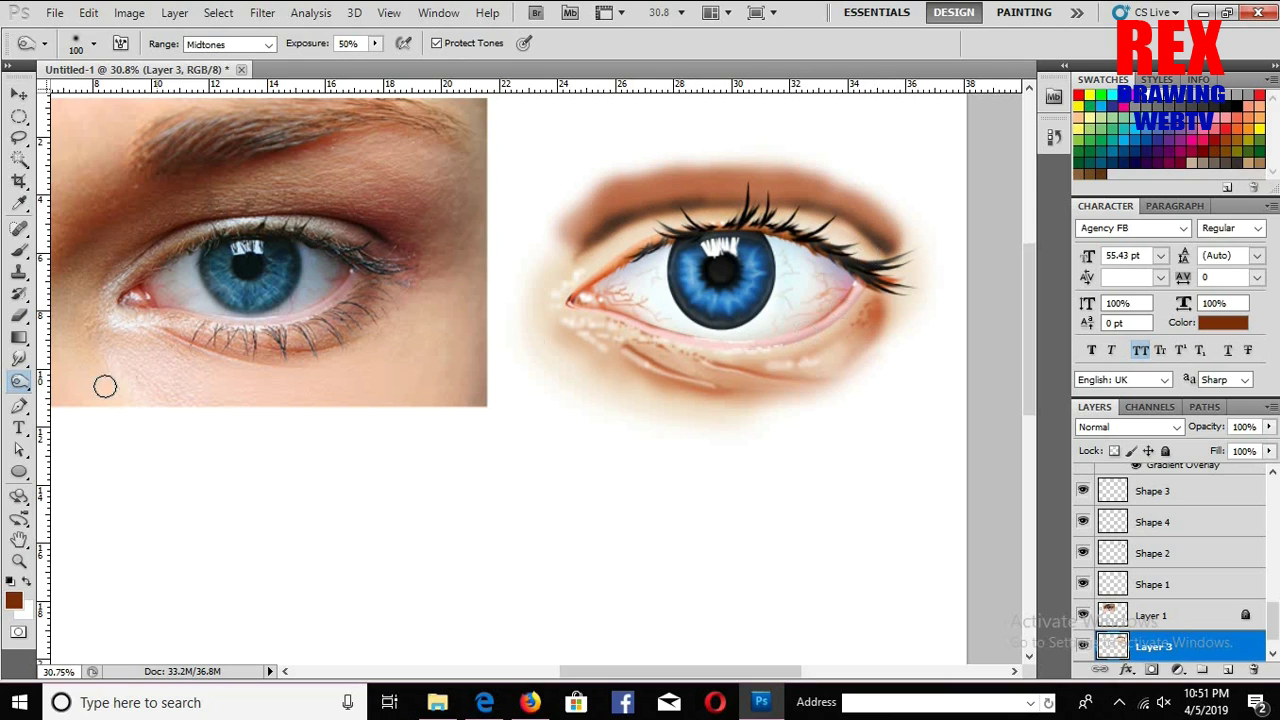
click(18, 250)
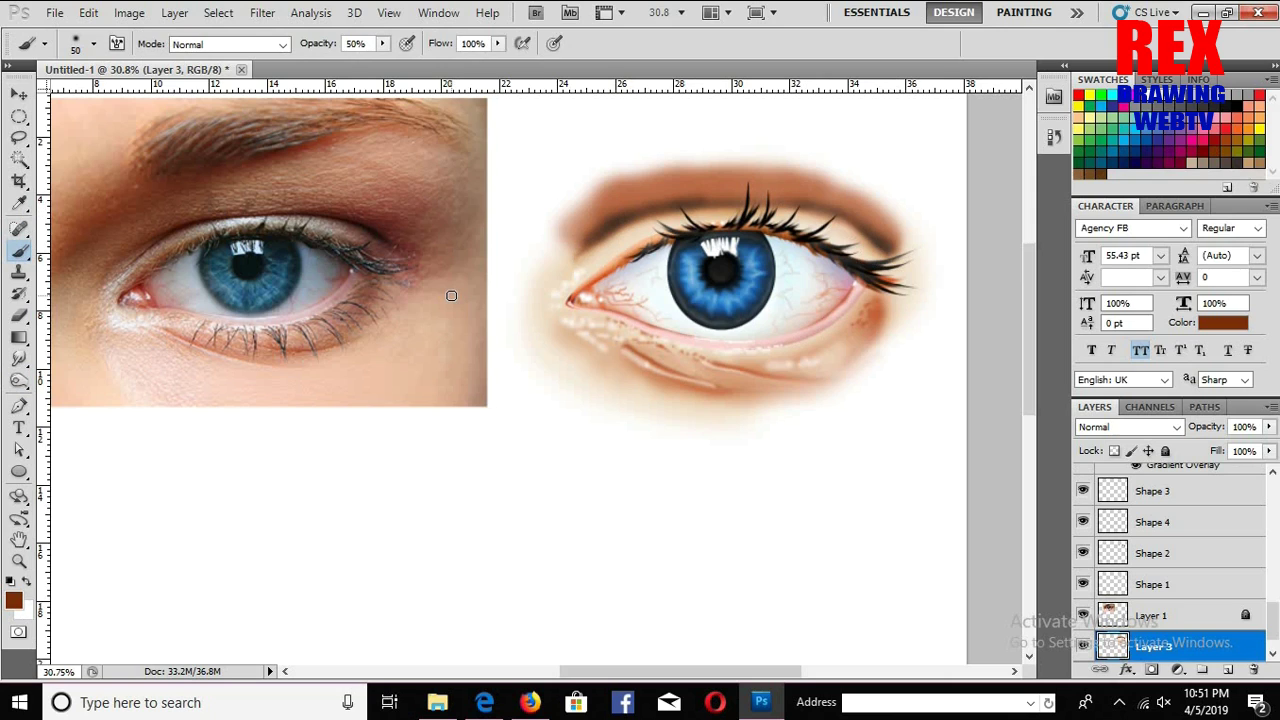
click(13, 602)
drag(1063, 250, 1063, 200)
drag(986, 211, 971, 277)
mouse_move(1063, 205)
mouse_down()
mouse_move(1060, 420)
mouse_move(1060, 408)
mouse_up()
click(997, 286)
click(1228, 172)
Step: Paint reddish-brown over the upper and lower outer eye corners at size 200
key(bracketright)
key(bracketright)
key(bracketright)
drag(866, 245, 852, 250)
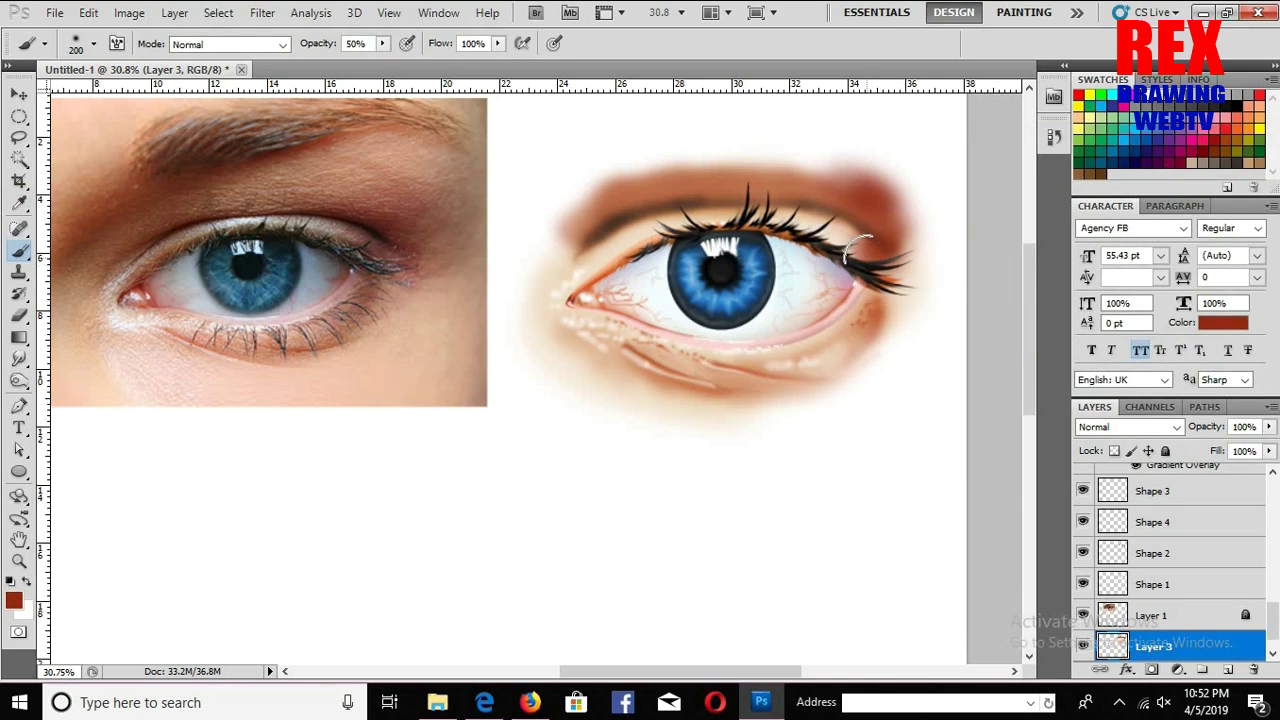
drag(858, 245, 892, 285)
key(bracketleft)
key(bracketleft)
key(bracketleft)
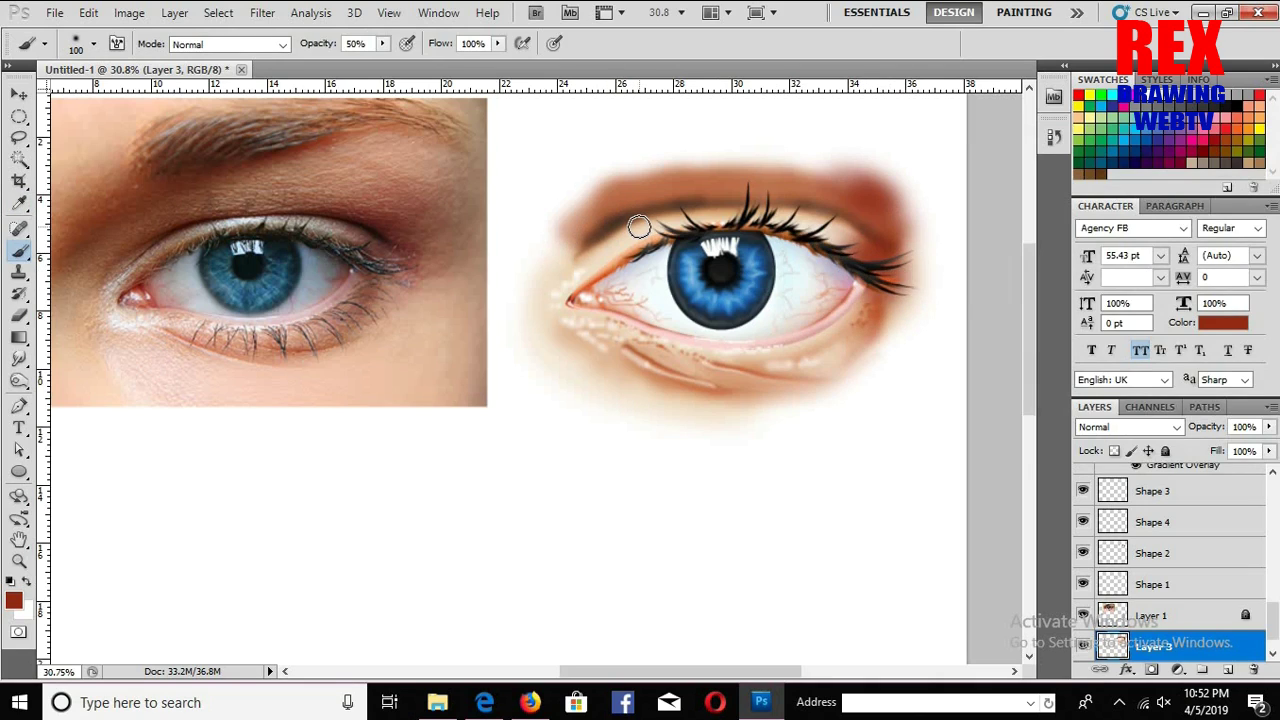
key(4)
key(bracketleft)
key(bracketleft)
key(bracketleft)
key(bracketleft)
key(bracketleft)
key(bracketleft)
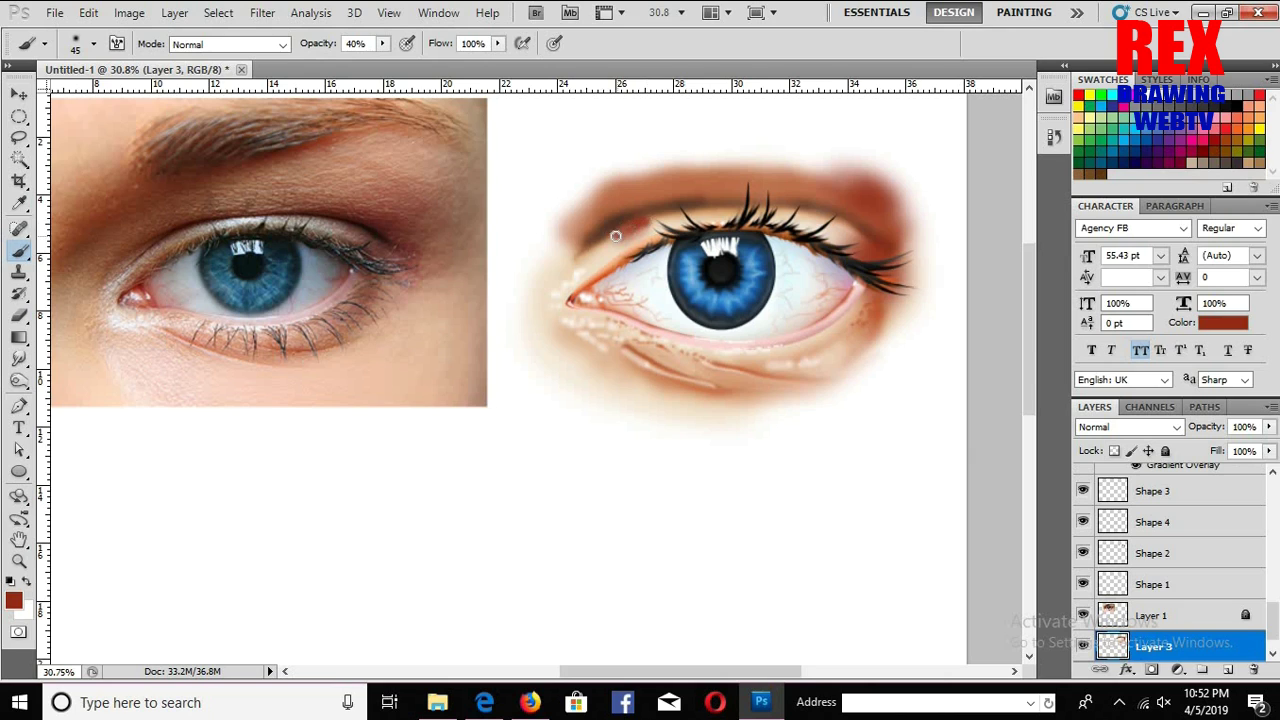
Step: Set white as the paint colour with a smaller brush
alt+click(637, 233)
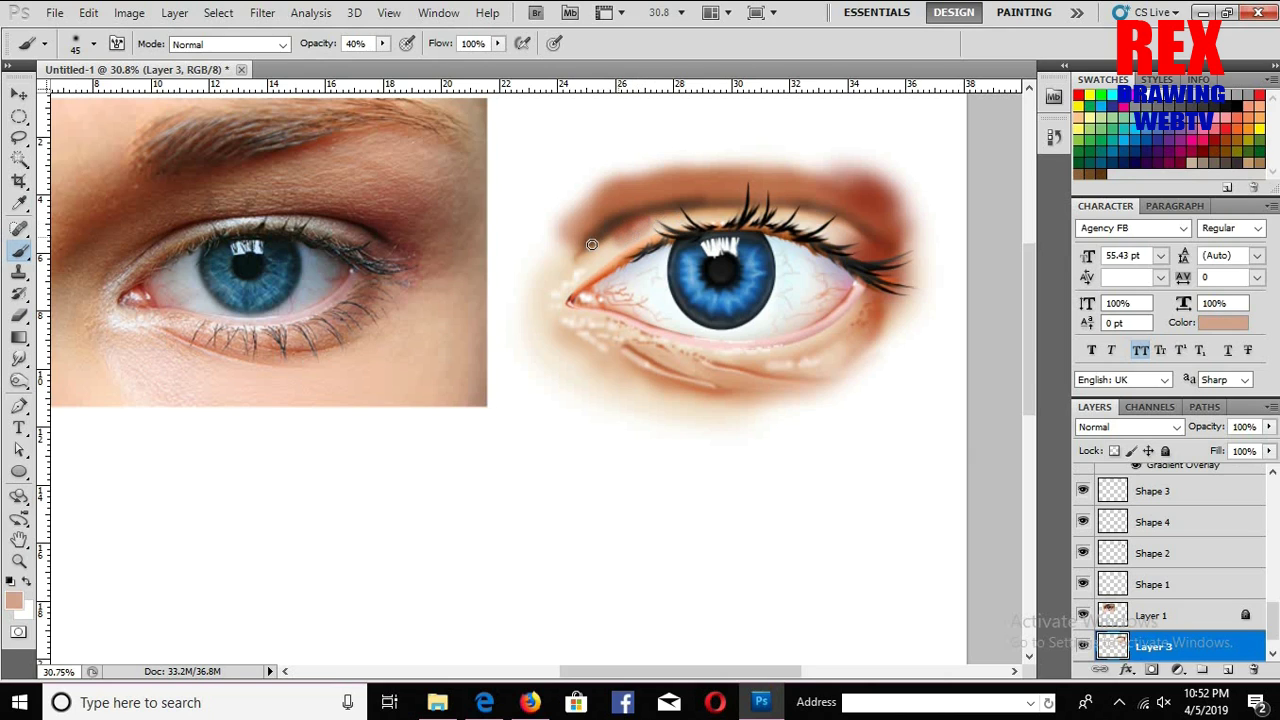
key(bracketleft)
click(14, 600)
click(798, 180)
click(1229, 171)
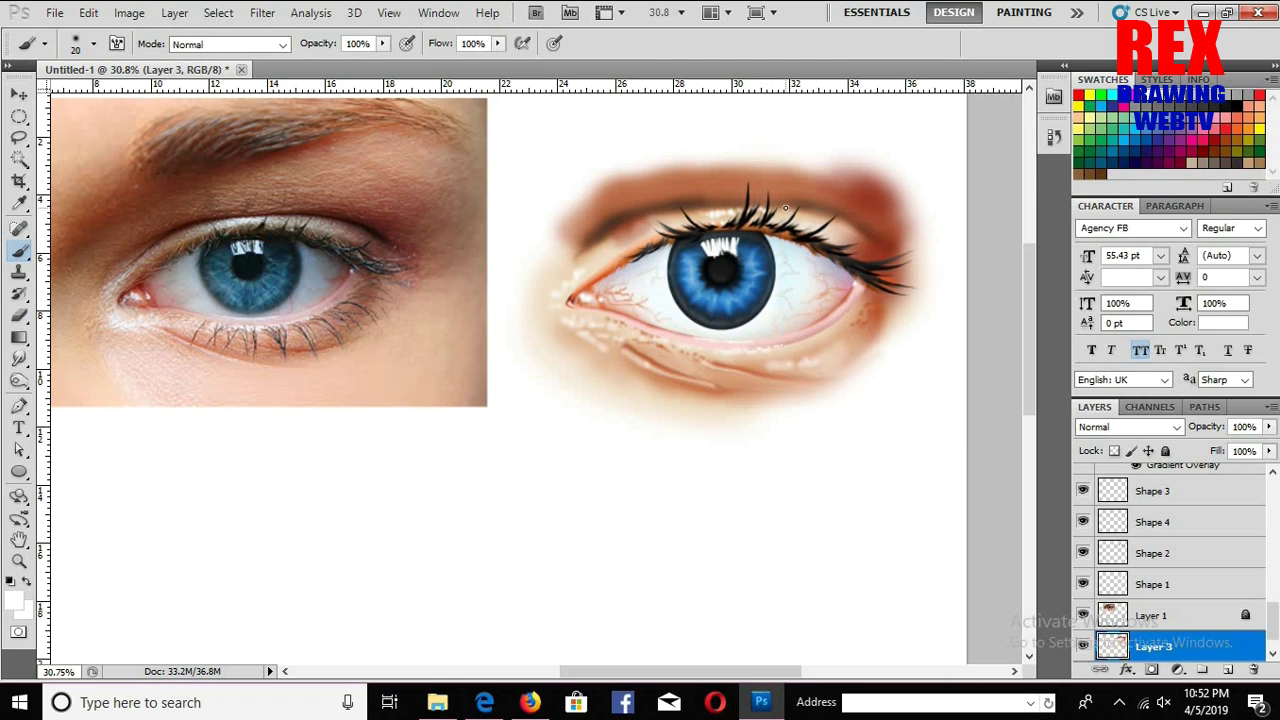
scroll(782, 218, up, 4)
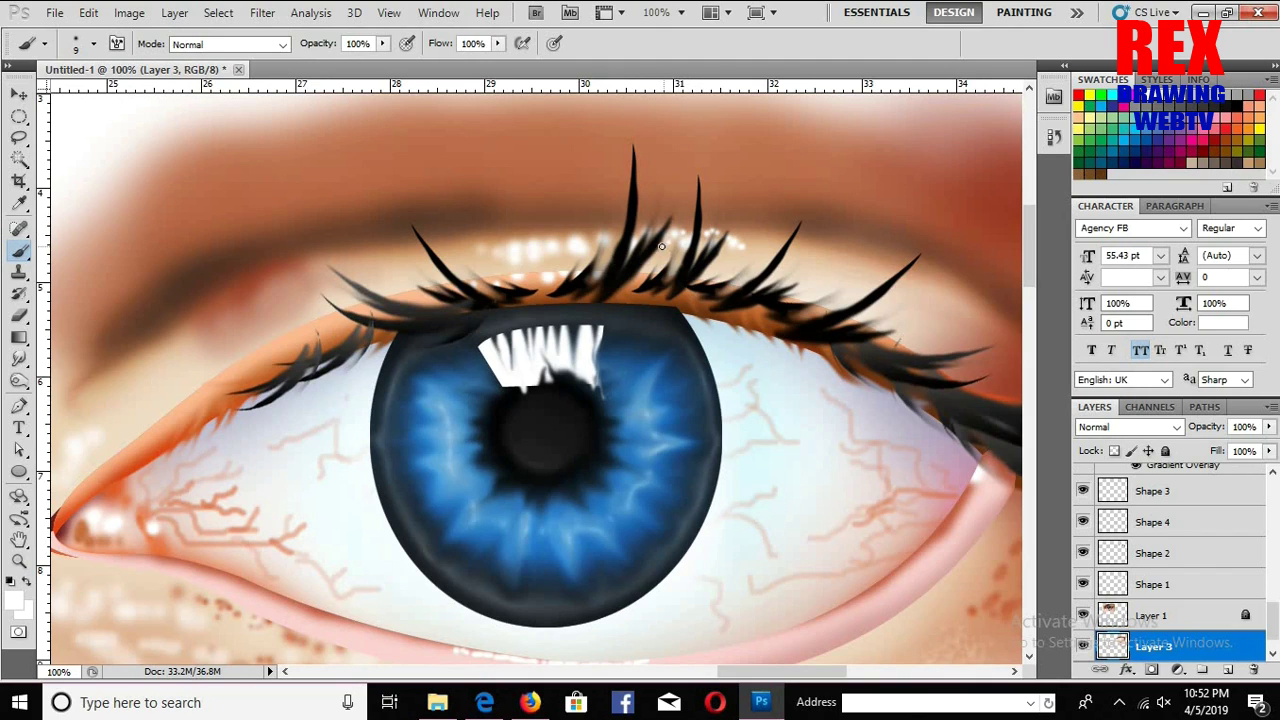
Step: Dot tiny white sparkles above the upper lashes with a 10 px brush at 100% zoom
key(bracketright)
drag(448, 256, 493, 259)
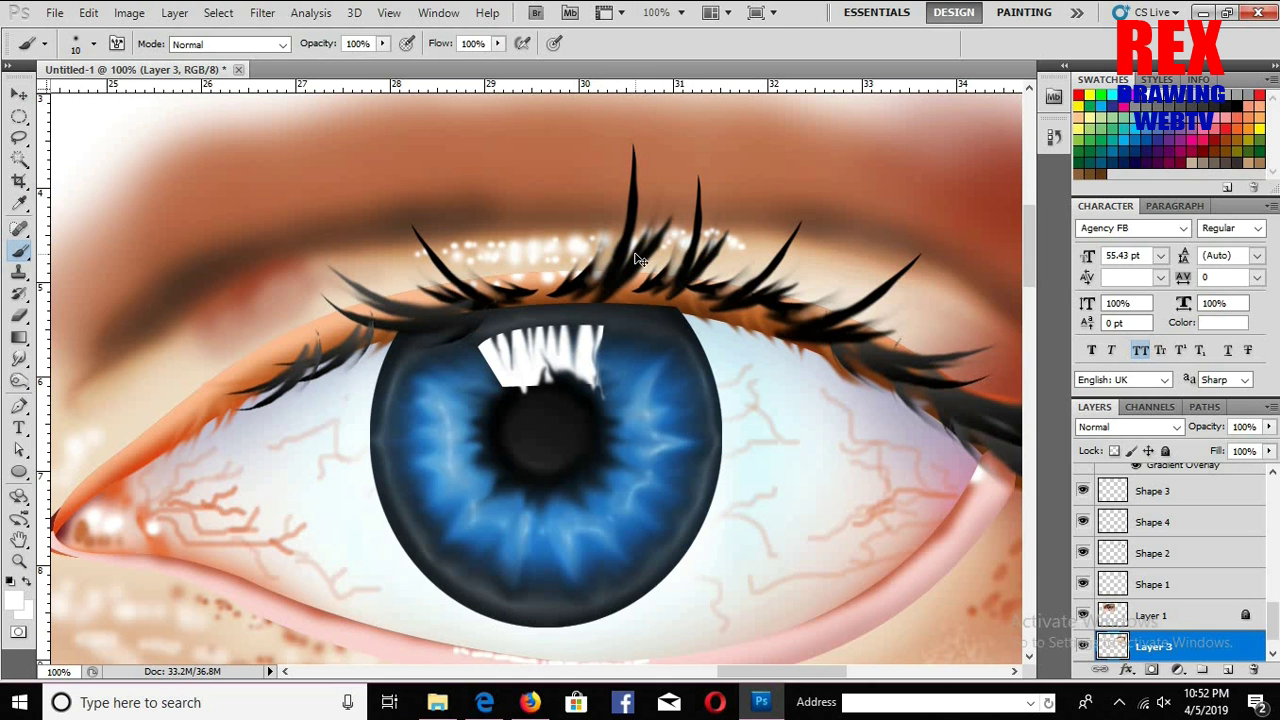
scroll(634, 258, down, 4)
scroll(620, 280, down, 1)
scroll(600, 300, up, 2)
scroll(589, 318, up, 3)
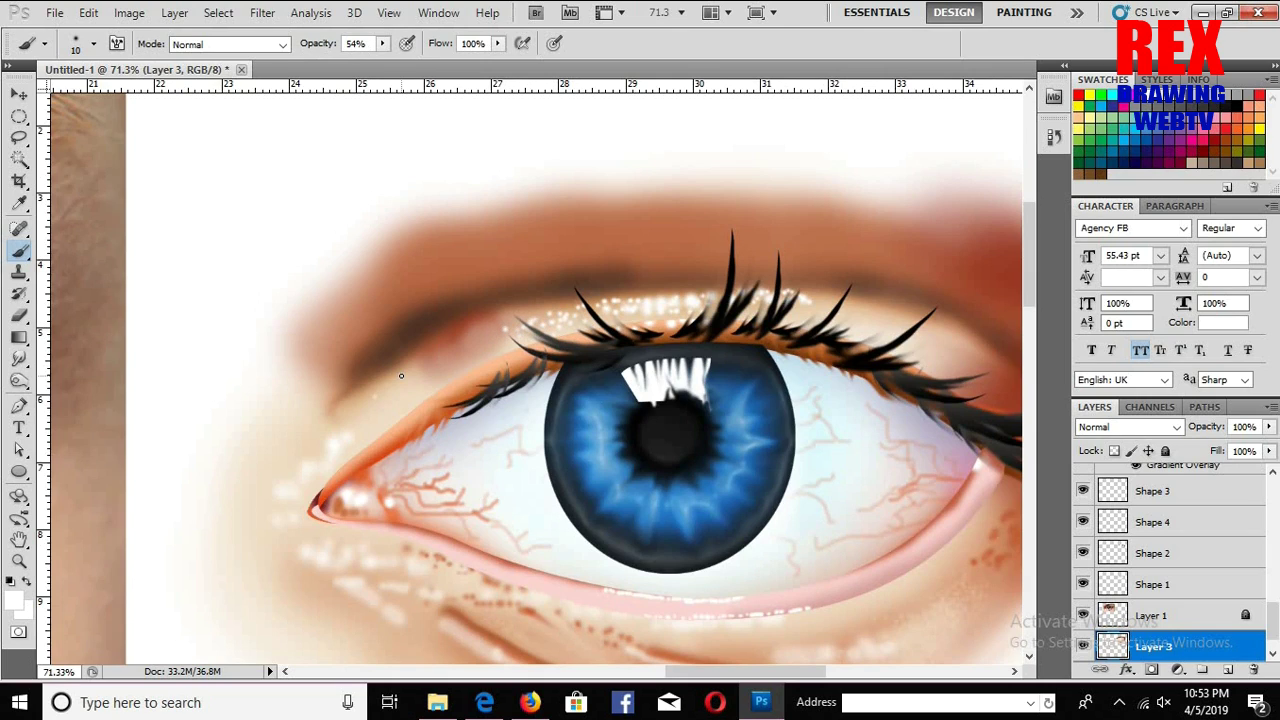
key(bracketright)
key(bracketright)
scroll(542, 304, right, 5)
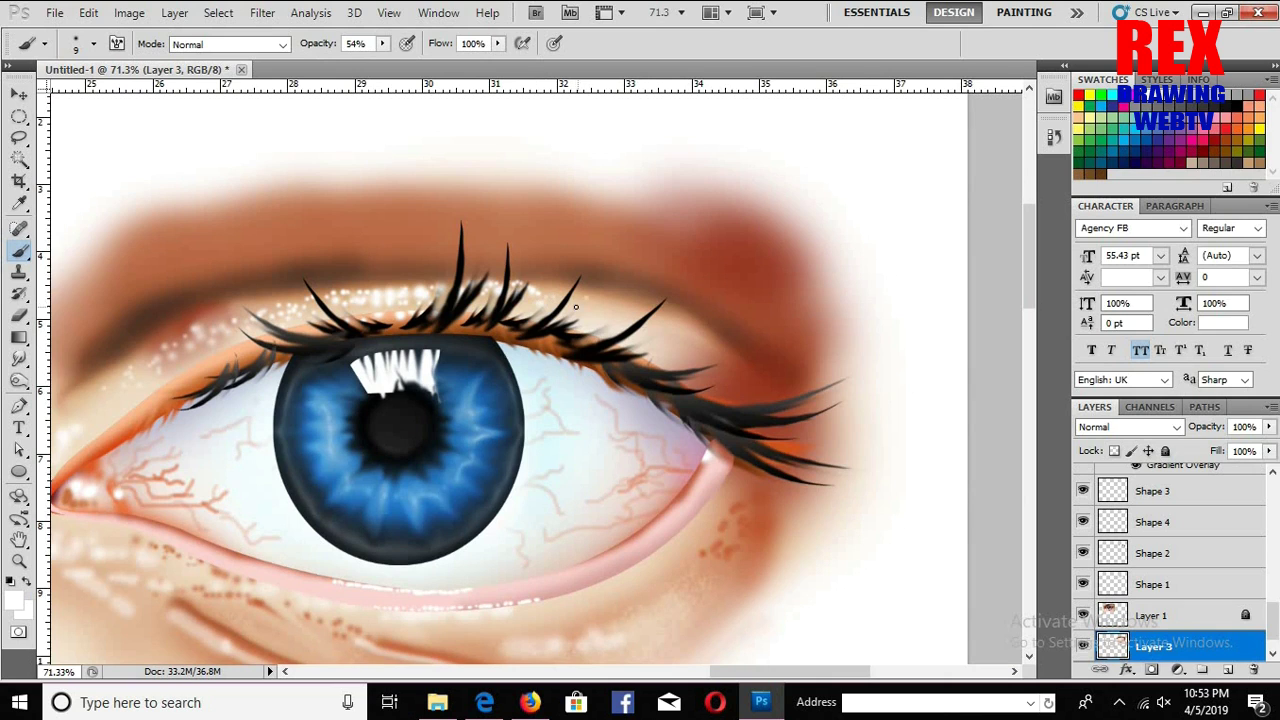
mouse_move(636, 340)
mouse_down()
mouse_move(806, 329)
mouse_move(464, 427)
mouse_up()
key(ctrl+minus)
key(ctrl+minus)
key(ctrl+minus)
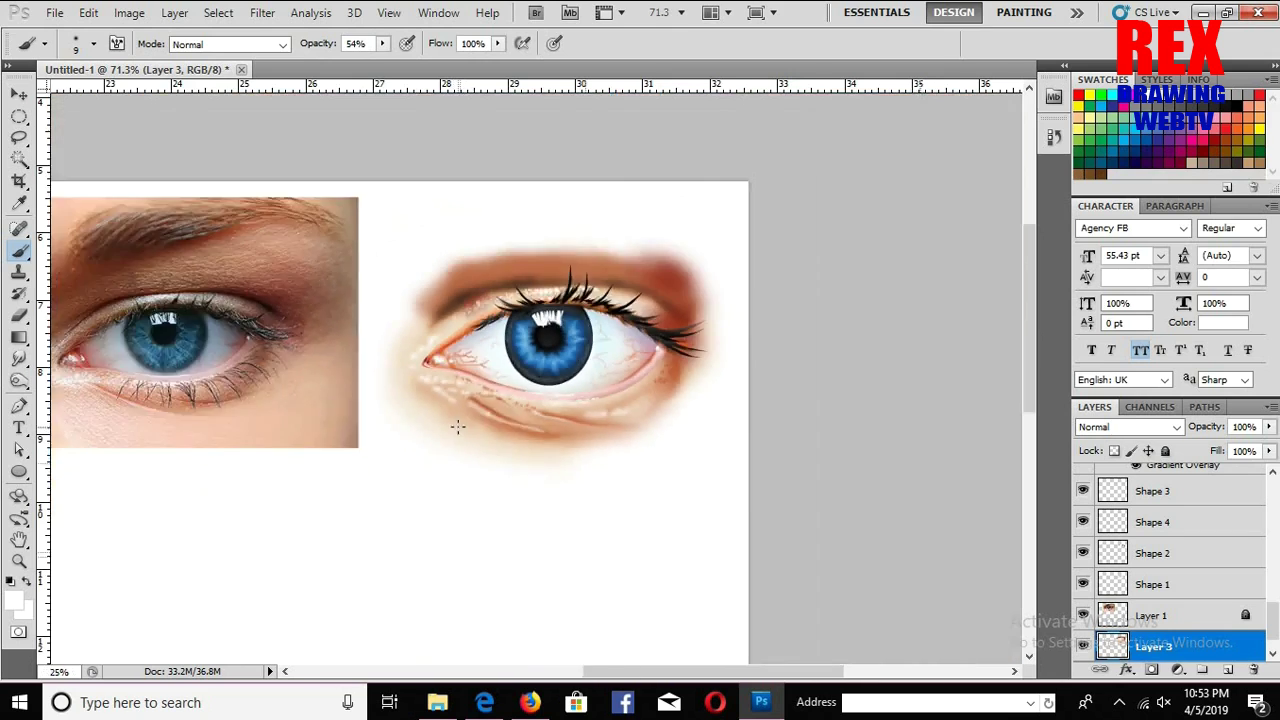
Step: Sample orange-red, pale peach and tan skin tones near the eye corner
key(ctrl+plus)
key(ctrl+plus)
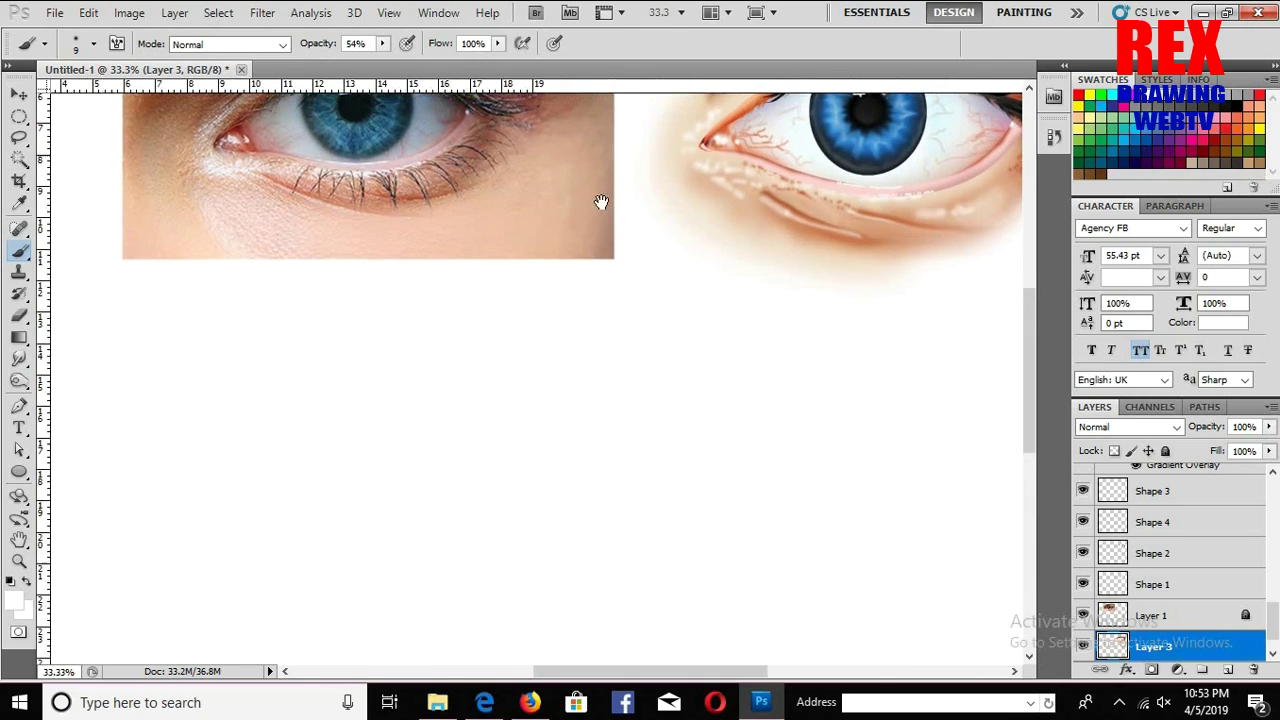
key(ctrl+plus)
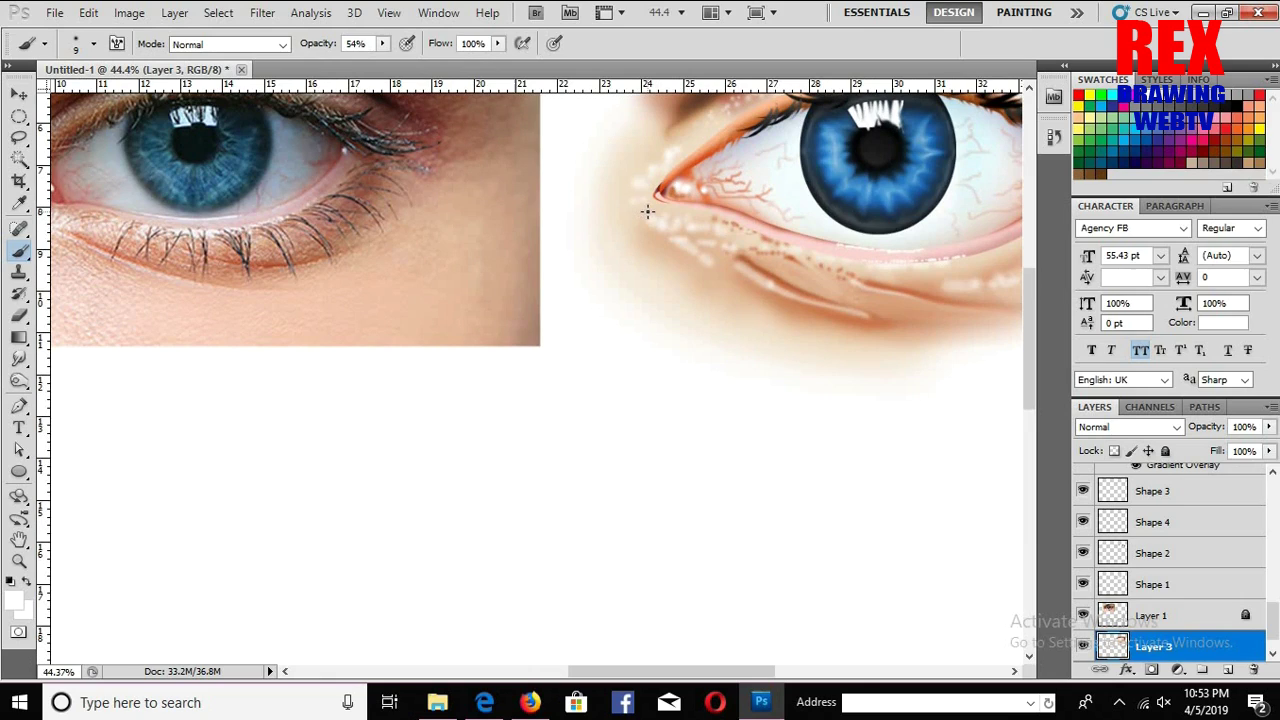
key(bracketright)
key(bracketright)
key(bracketright)
alt+click(668, 180)
drag(668, 180, 746, 202)
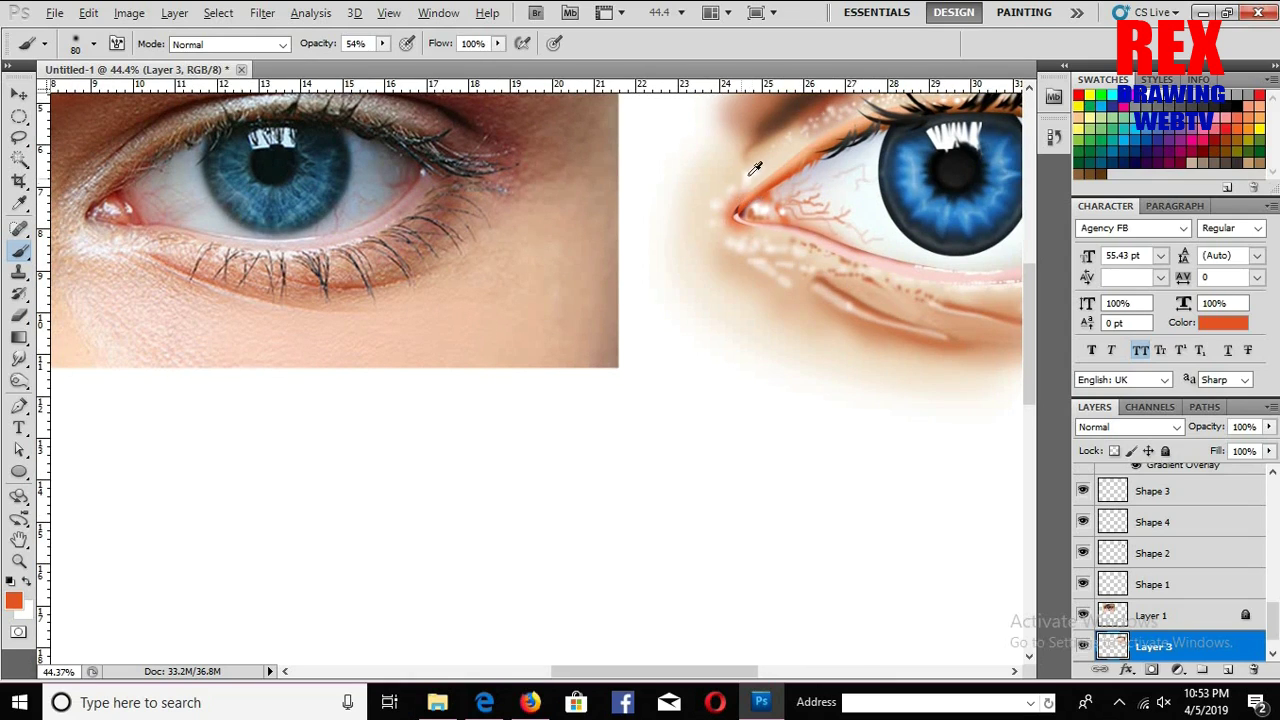
alt+click(742, 192)
alt+click(737, 232)
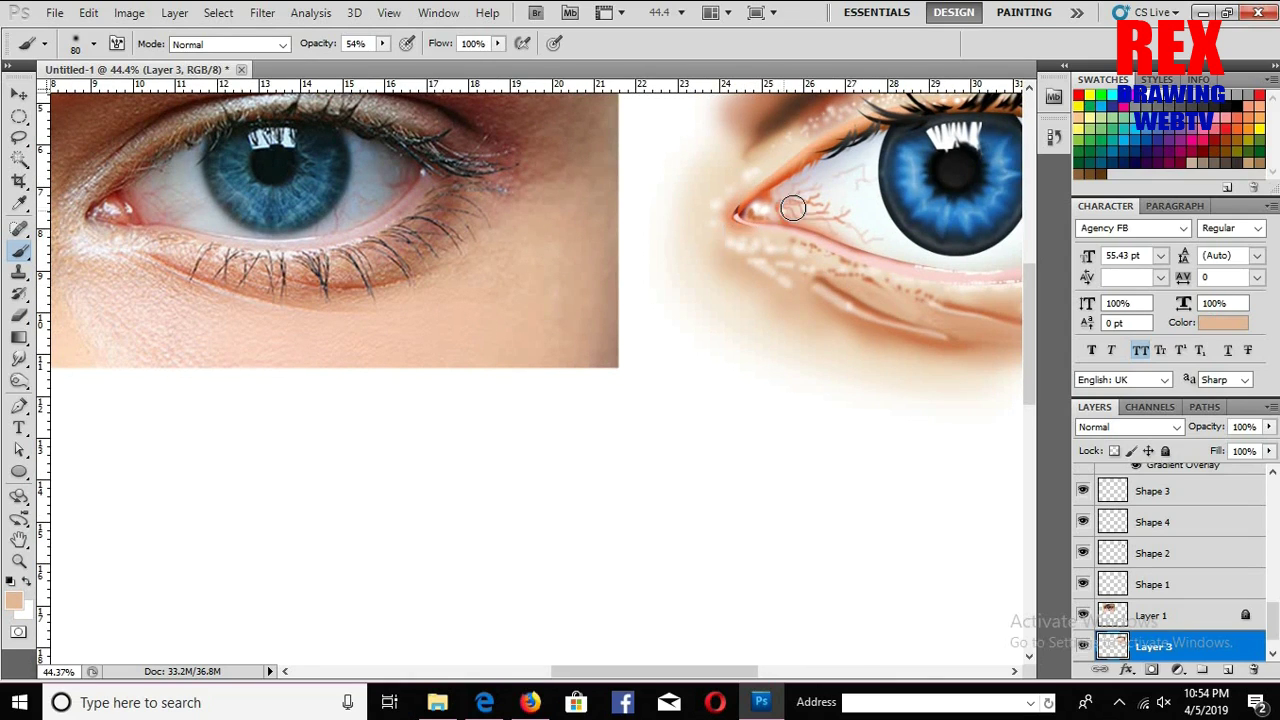
drag(815, 279, 798, 297)
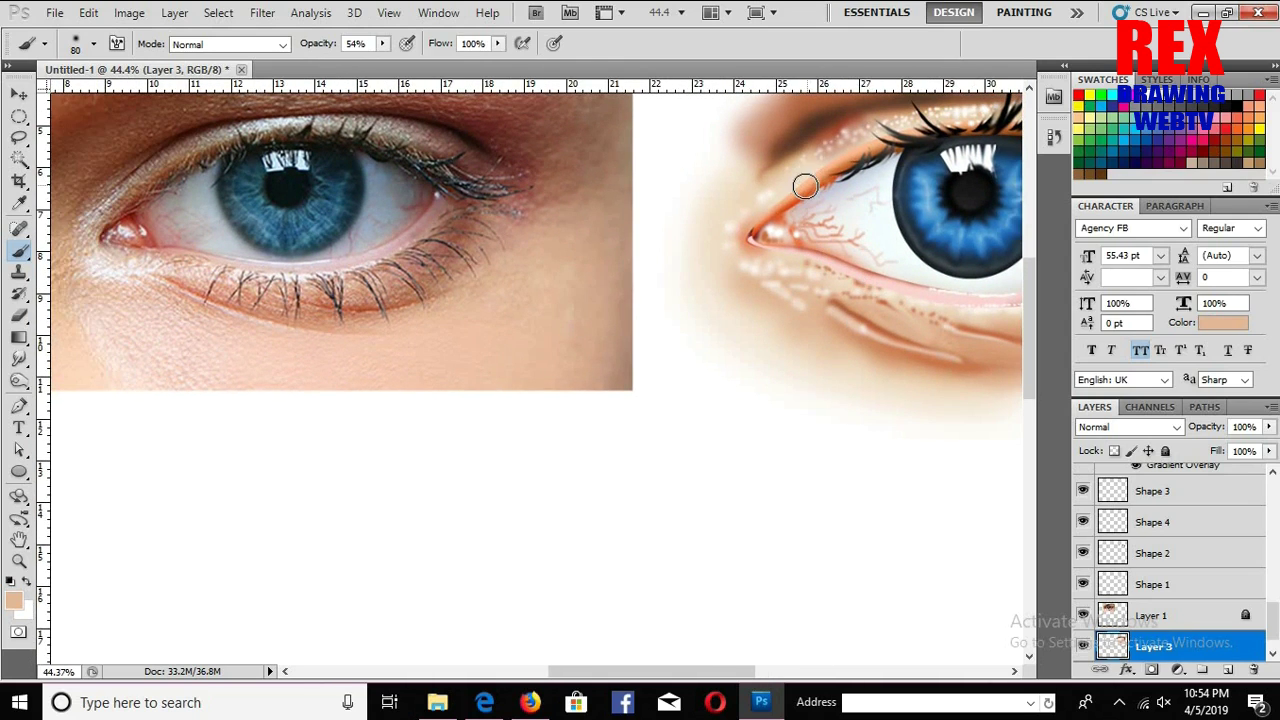
drag(755, 208, 795, 226)
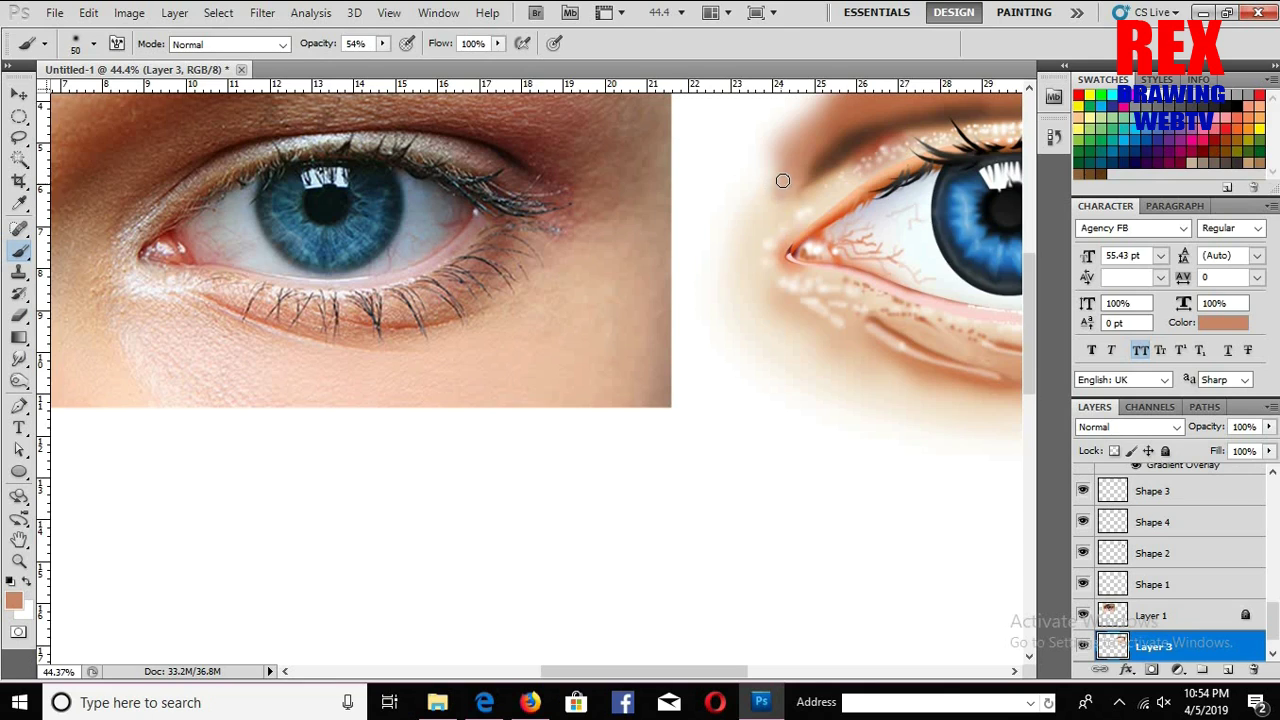
Step: At 16.7% zoom, brush dark brown strokes across the upper lid with a size-150 brush
key(bracketright)
key(ctrl+minus)
key(ctrl+minus)
key(ctrl+minus)
key(bracketright)
key(bracketright)
key(bracketright)
drag(657, 185, 769, 185)
alt+click(783, 193)
mouse_move(660, 195)
mouse_down()
mouse_move(629, 206)
mouse_move(720, 177)
mouse_move(688, 182)
mouse_move(783, 177)
mouse_move(808, 191)
mouse_move(740, 175)
mouse_up()
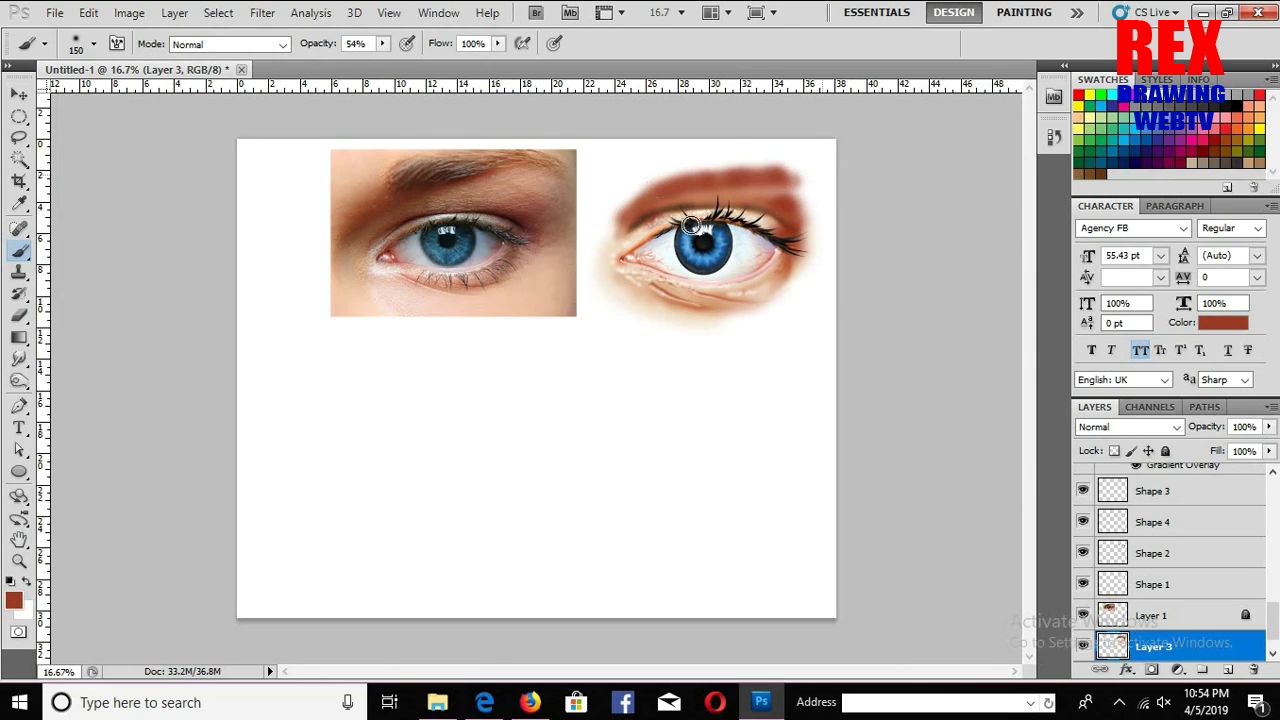
Step: Blend light beige below the eye's left corner and reddish-brown shading at its outer corner
alt+click(614, 234)
drag(598, 239, 607, 295)
alt+click(665, 289)
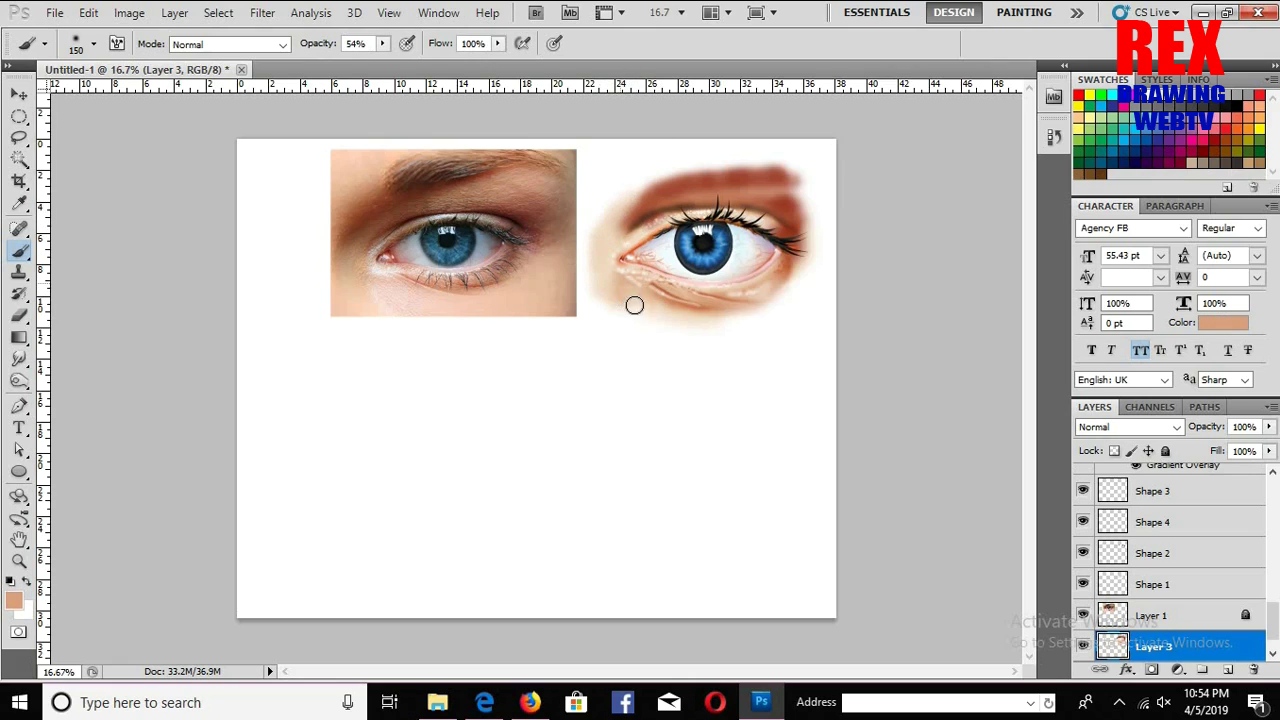
alt+click(806, 222)
drag(820, 237, 805, 222)
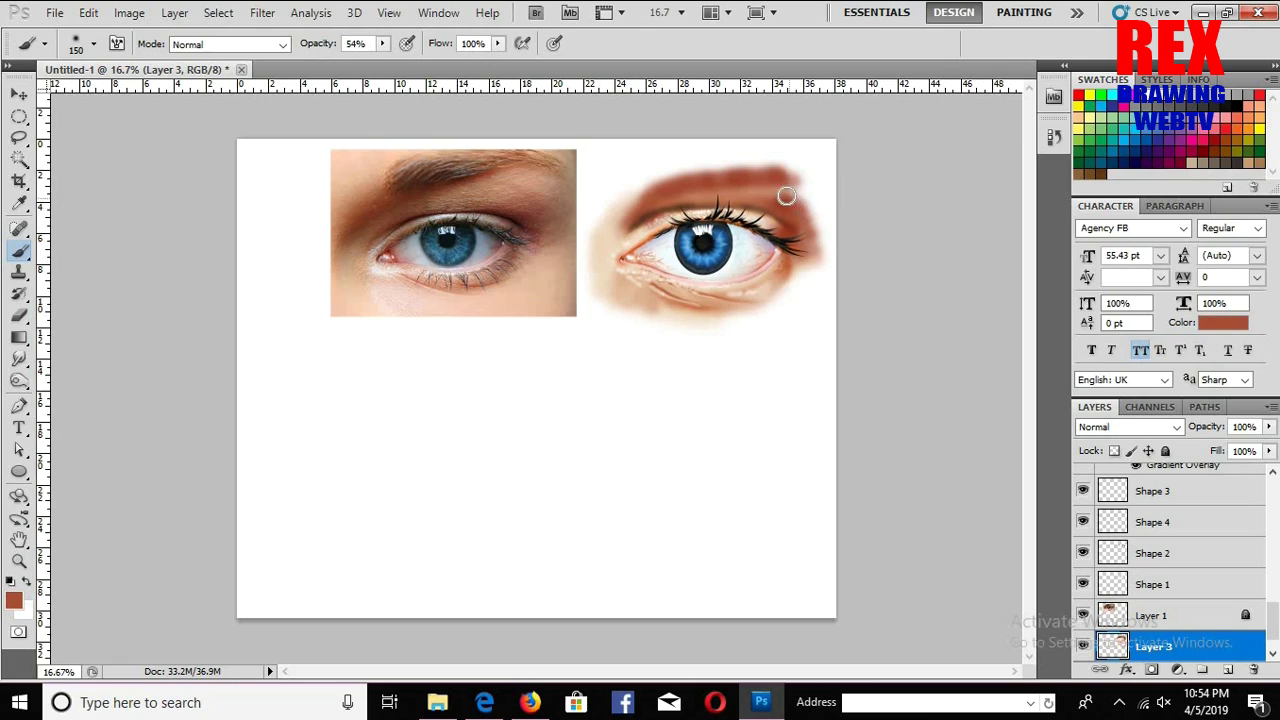
Step: Lighten the upper eyelid with beige, then drag the painted eye down-left toward canvas centre
alt+click(614, 237)
mouse_move(758, 195)
mouse_down()
mouse_move(794, 191)
mouse_move(760, 155)
mouse_up()
key(bracketright)
key(bracketright)
key(bracketright)
alt+click(733, 177)
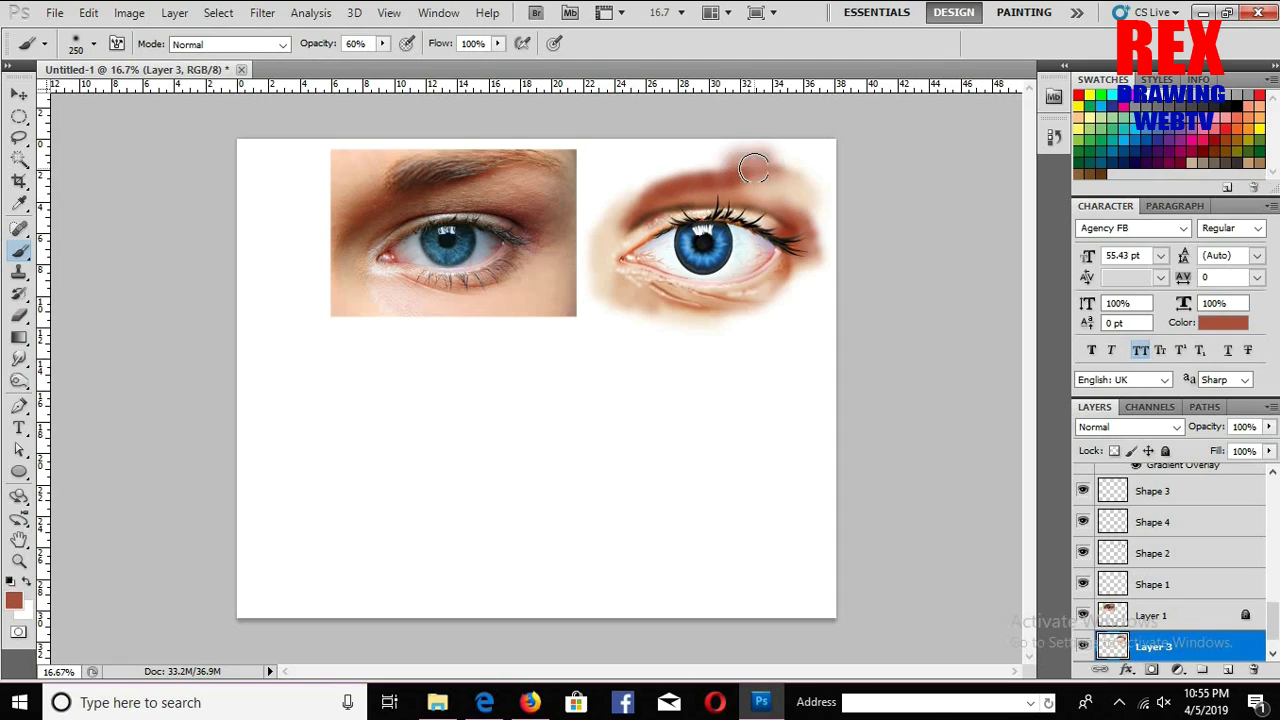
key(v)
drag(900, 122, 669, 351)
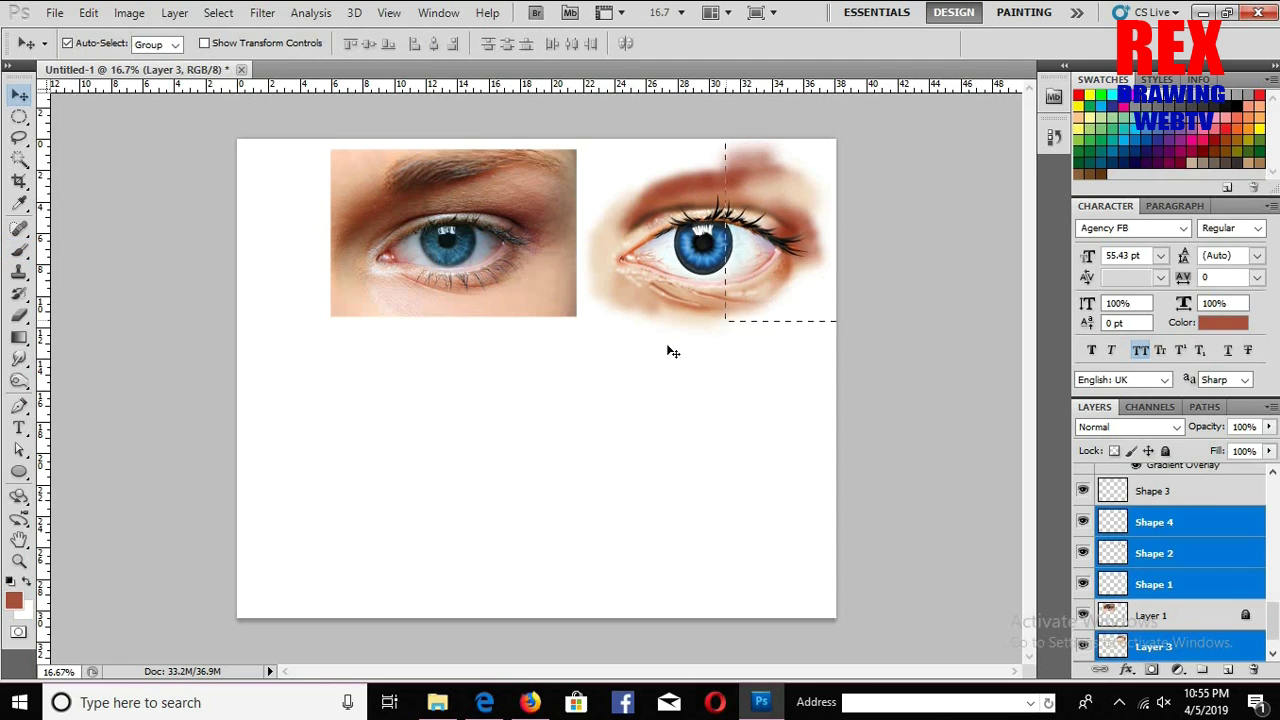
Step: Place the painted eye below the reference photo and select only Layer 3
mouse_move(725, 235)
mouse_down()
mouse_move(628, 440)
mouse_move(645, 433)
mouse_up()
scroll(655, 438, up, 1)
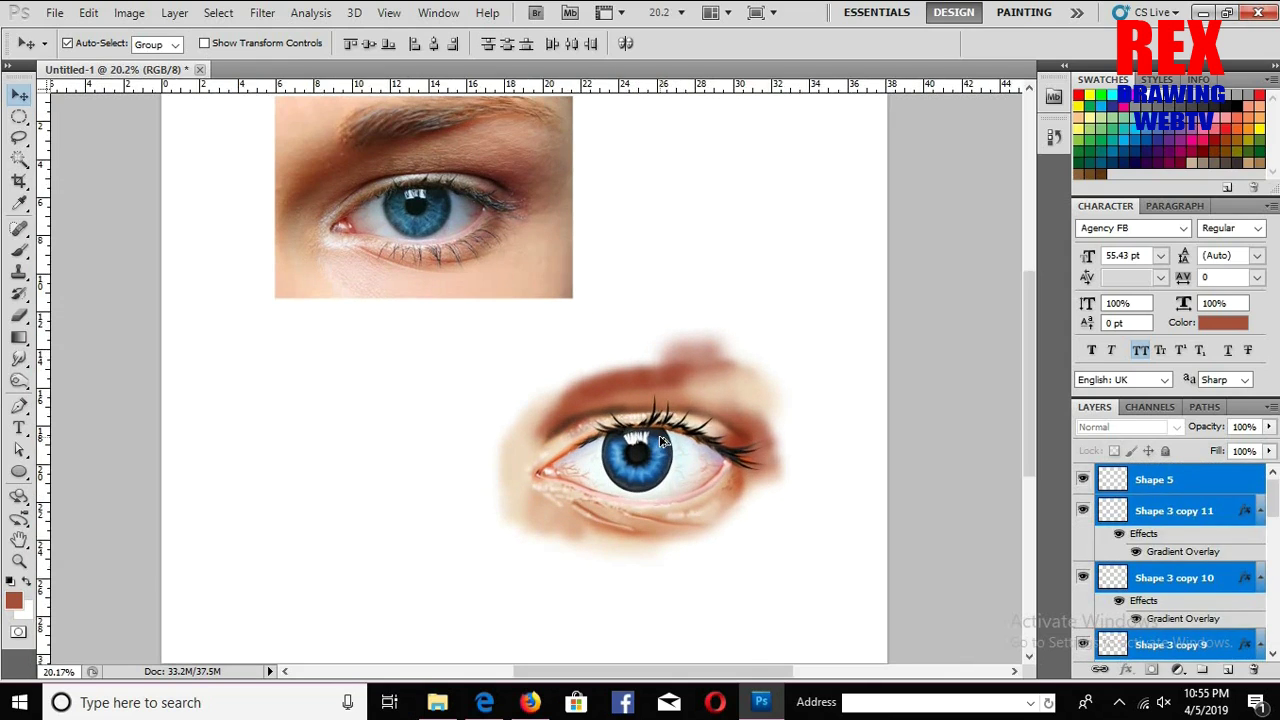
scroll(1218, 503, down, 5)
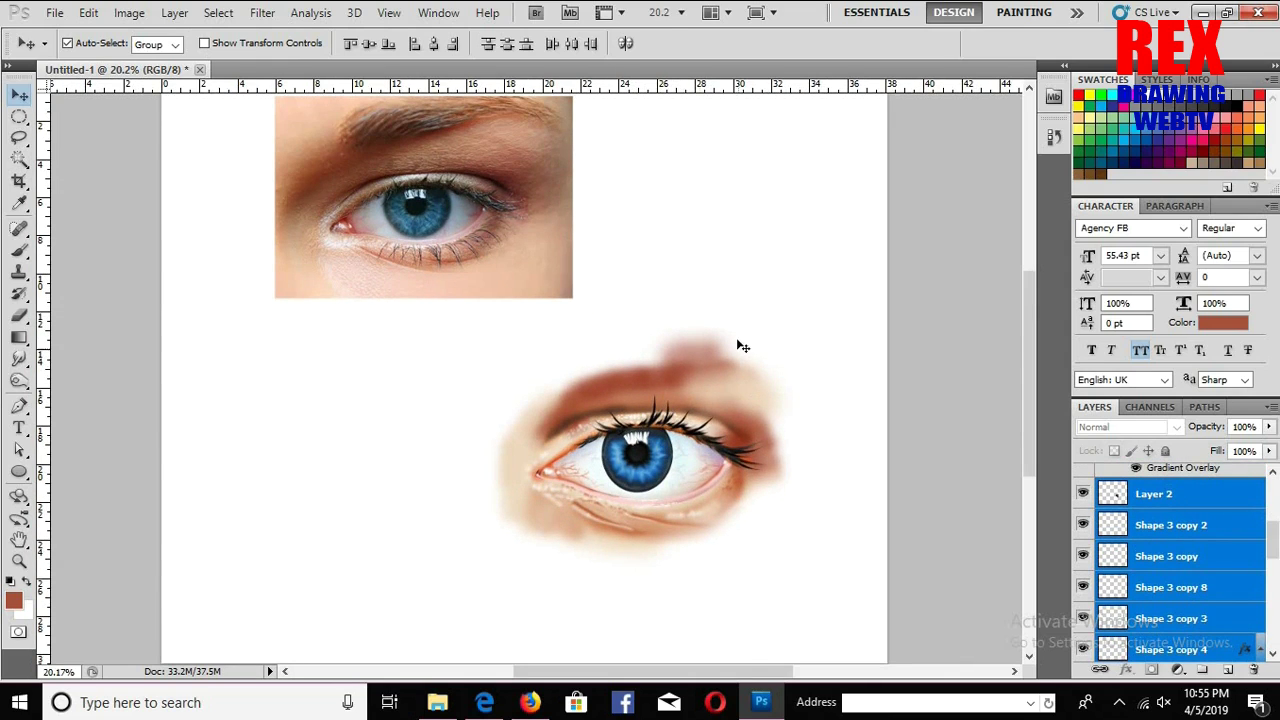
right_click(701, 377)
click(725, 390)
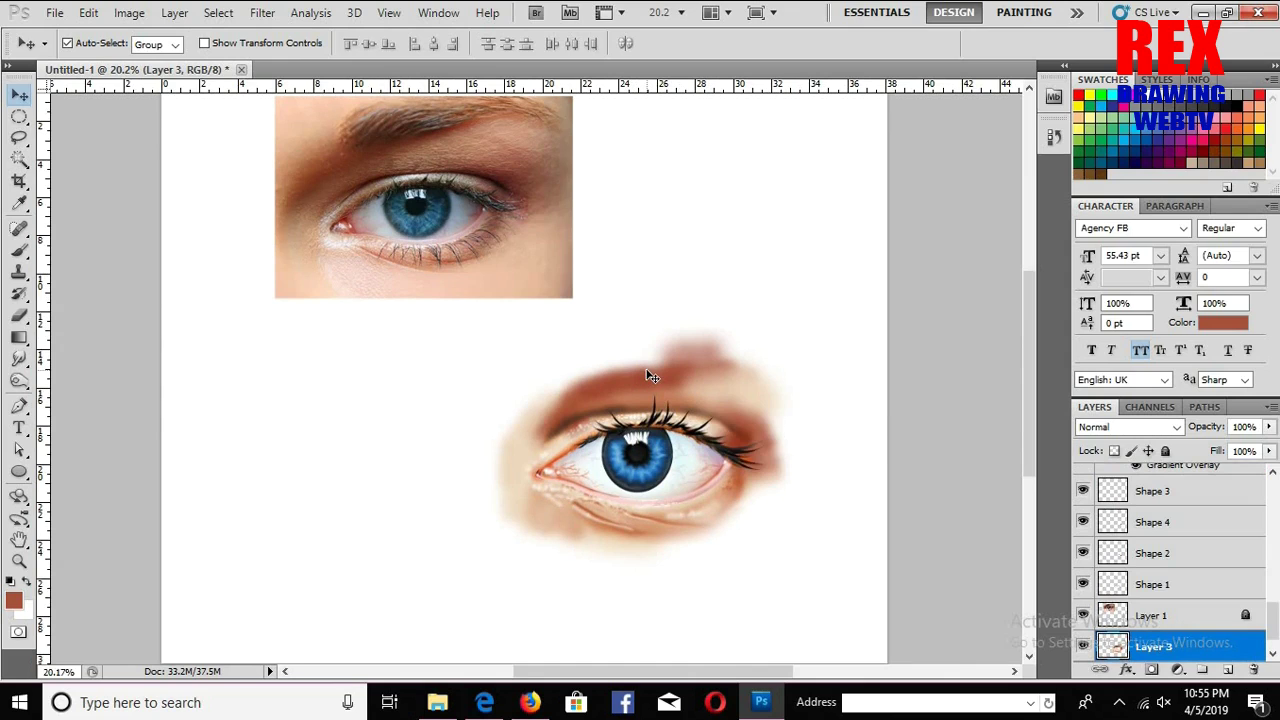
Step: On a new Layer 4, paint dark brown brow strokes above the eye at 60% opacity
key(ctrl+shift+n)
key(Return)
key(i)
click(14, 600)
click(1000, 356)
click(1210, 176)
key(b)
key(6)
mouse_move(634, 366)
mouse_down()
mouse_move(577, 374)
mouse_move(668, 358)
mouse_up()
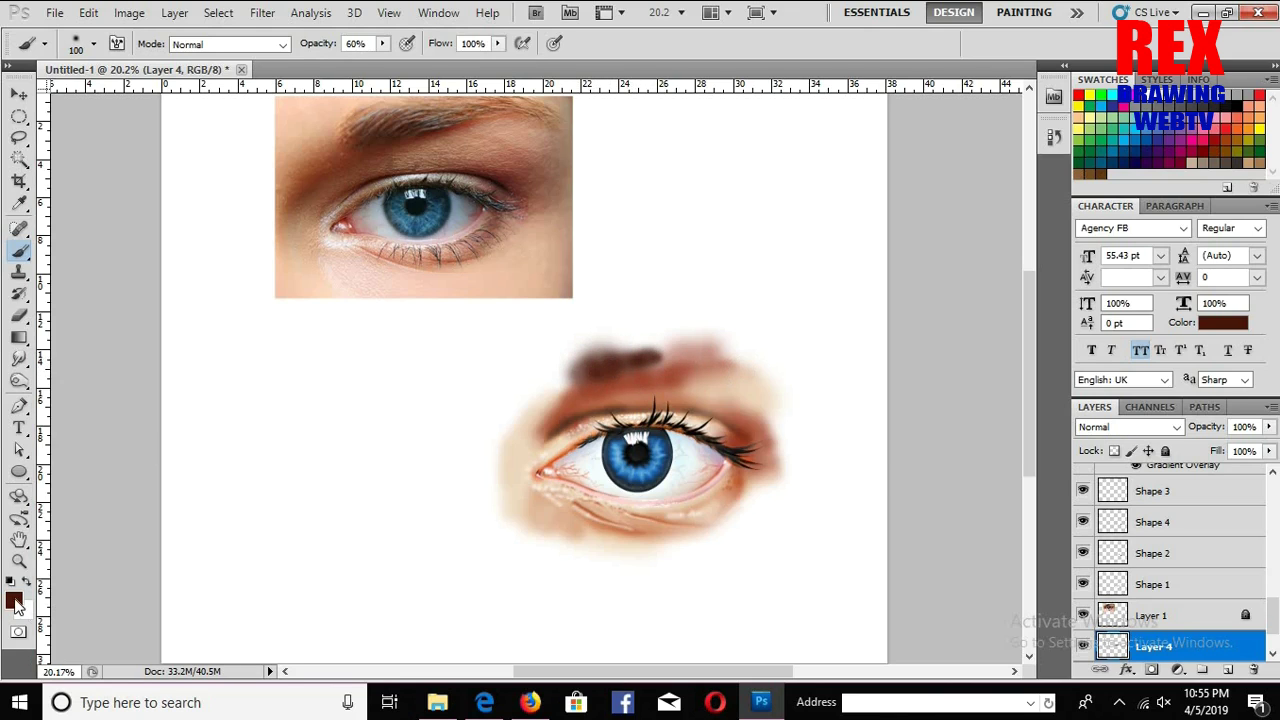
Step: Paint an orange-brown stroke along the length of the eyebrow
key(i)
click(14, 600)
click(1060, 401)
click(1020, 271)
click(1228, 172)
key(b)
mouse_move(652, 360)
mouse_down()
mouse_move(706, 351)
mouse_move(617, 366)
mouse_move(750, 356)
mouse_up()
Step: Smudge the eyebrow with a smaller brush into hair-like strands, blending its inner end
key(bracketleft)
key(bracketleft)
key(r)
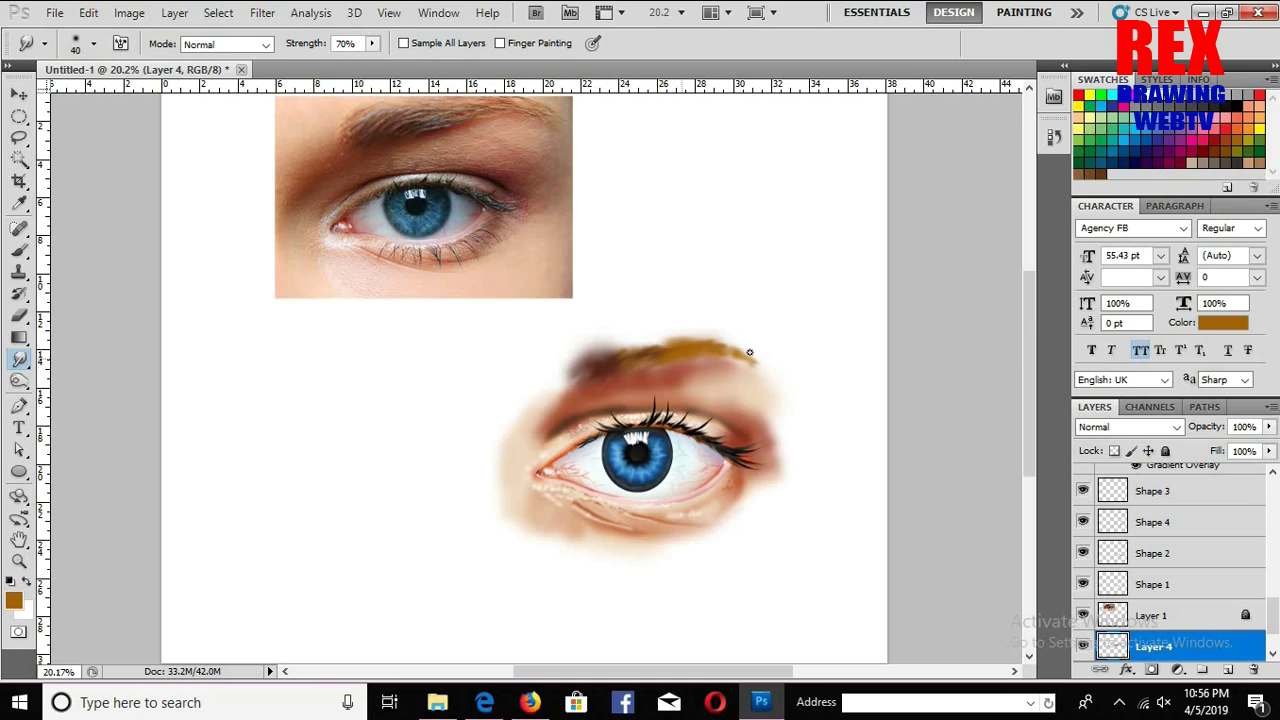
mouse_move(676, 331)
mouse_down()
mouse_move(610, 350)
mouse_move(744, 338)
mouse_up()
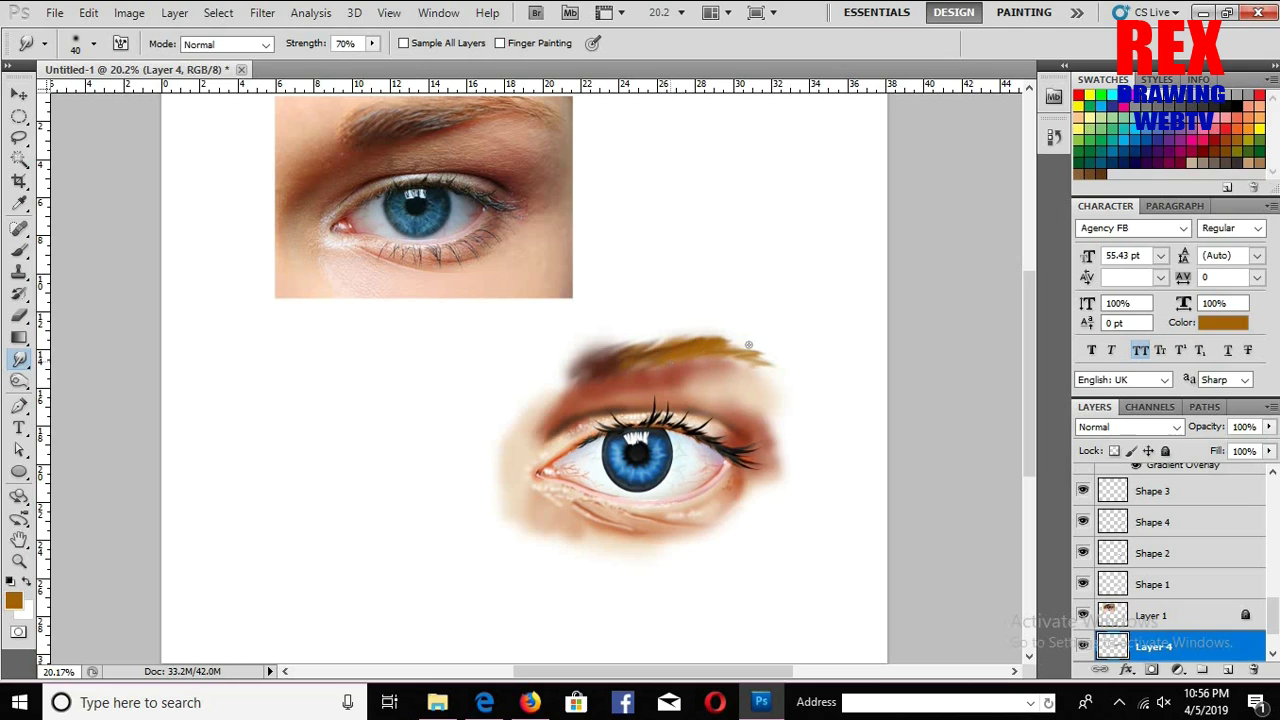
drag(617, 351, 662, 349)
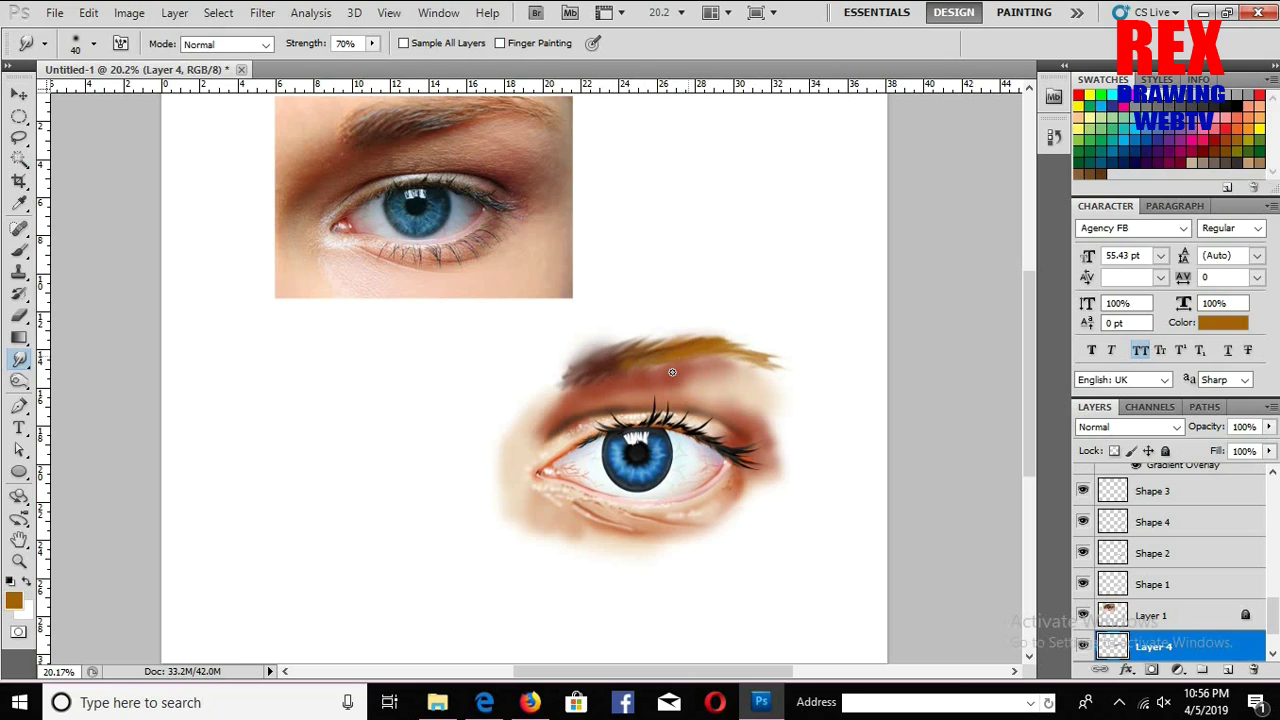
Step: Tone the eyebrow along its length with a 175 px Dodge/Burn brush
click(19, 381)
key(bracketright)
key(bracketright)
key(bracketright)
drag(587, 363, 770, 360)
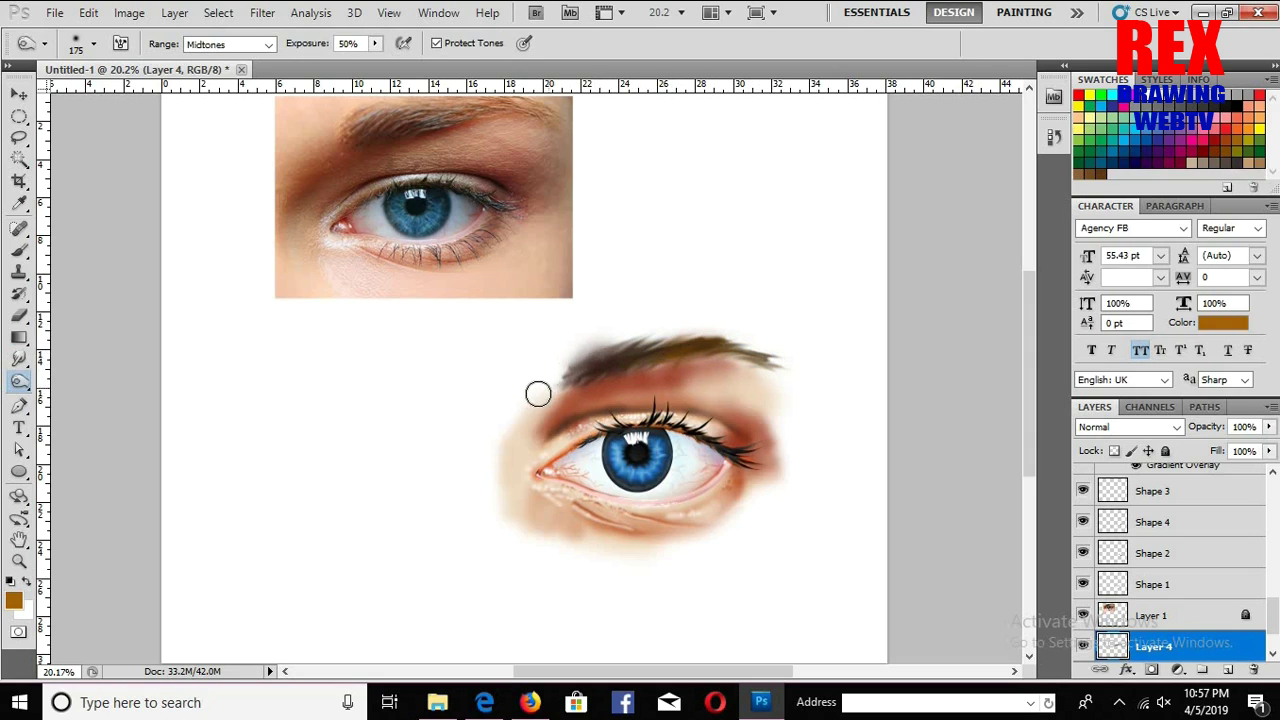
Step: Pull the Curves midtones down to darken the eyebrow and apply the adjustment
click(175, 12)
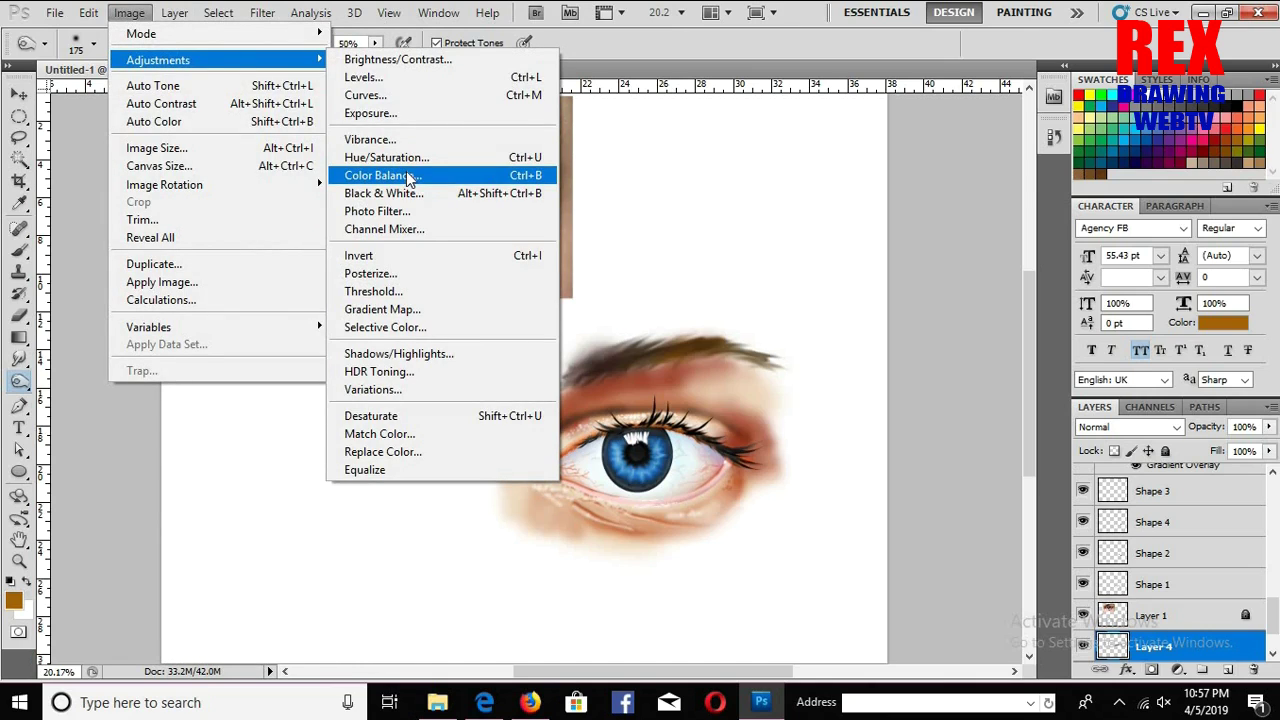
click(427, 92)
drag(1031, 200, 1051, 218)
drag(996, 264, 996, 262)
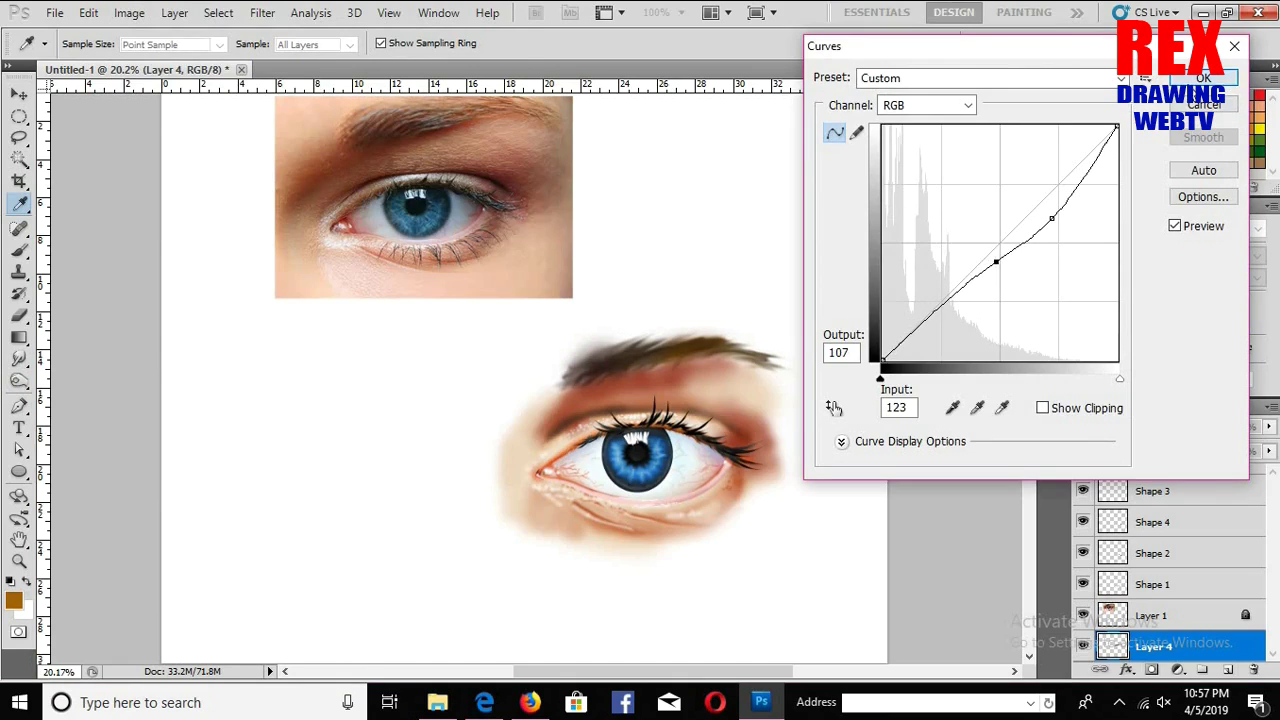
key(Return)
key(r)
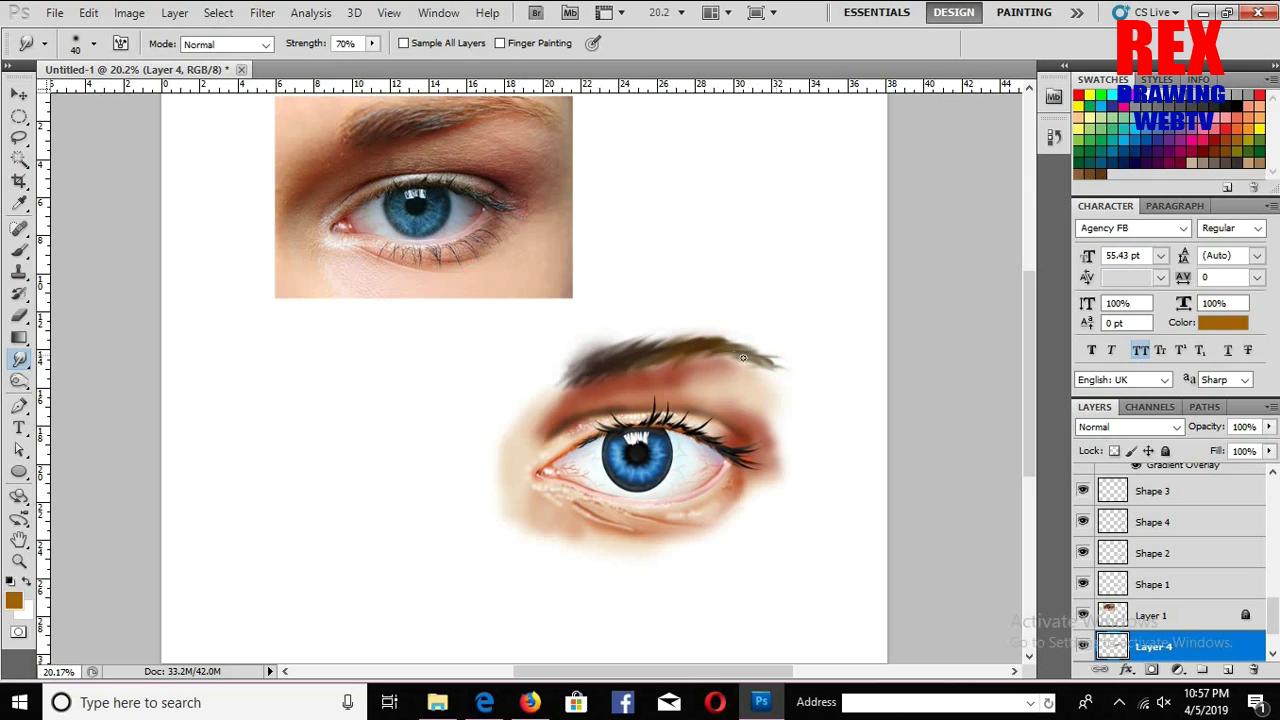
scroll(712, 534, up, 1)
Step: Copy the Shape 3 copy 4 lash below the eye, flipped horizontally and rotated downward
key(v)
right_click(708, 436)
click(790, 445)
mouse_move(835, 482)
mouse_down()
mouse_move(719, 566)
mouse_move(705, 533)
mouse_up()
key(ctrl+t)
right_click(745, 520)
click(760, 497)
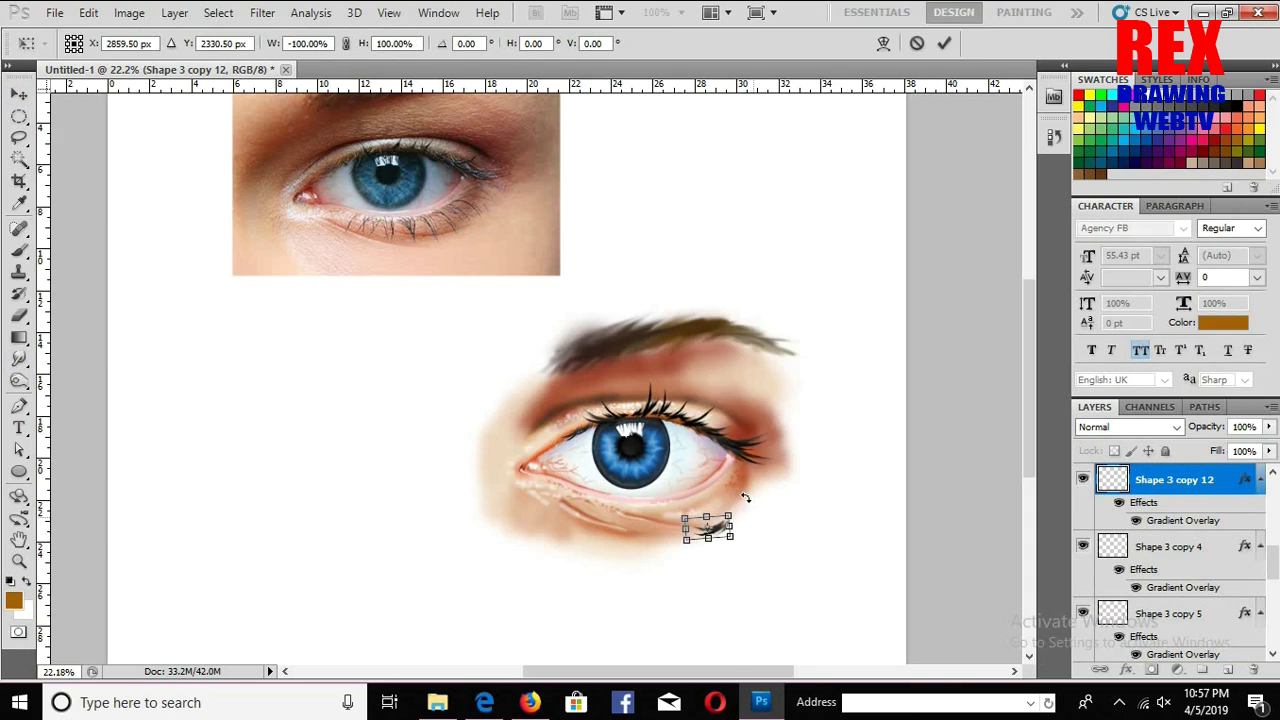
mouse_move(752, 521)
mouse_down()
mouse_move(740, 552)
mouse_move(679, 517)
mouse_up()
key(Return)
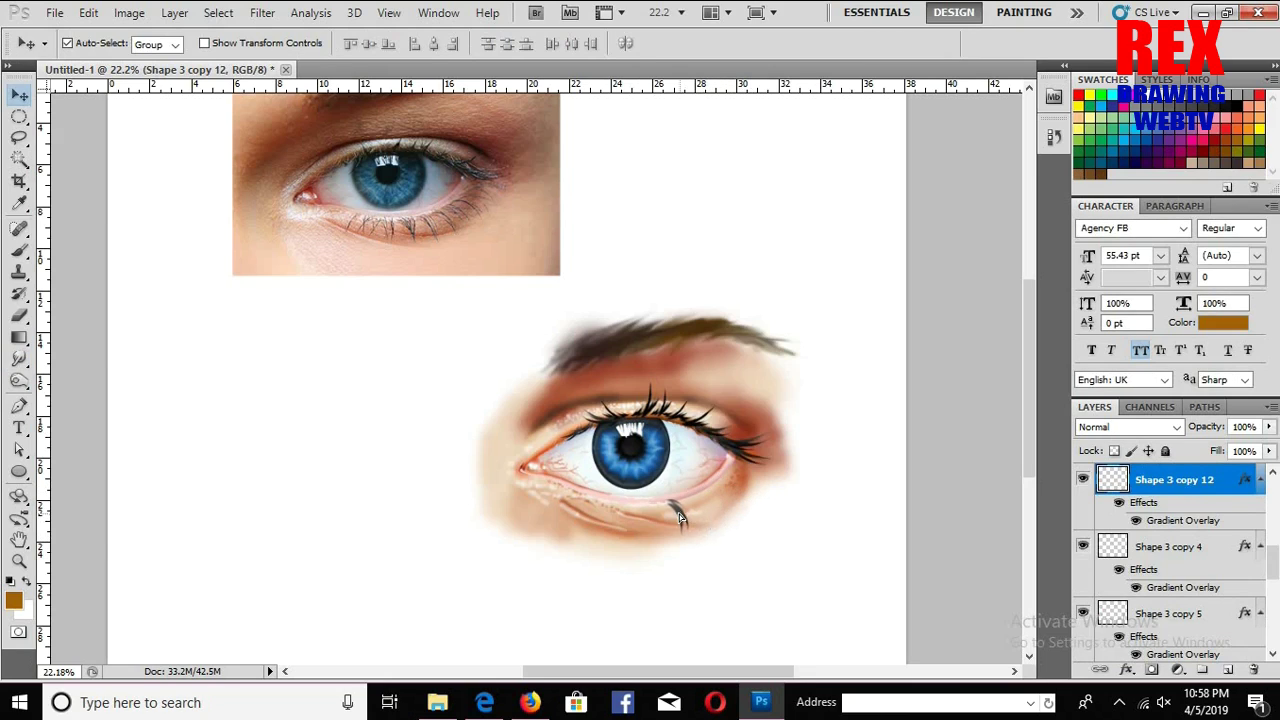
Step: Resize the lower lash and shrink the Shape 3 copy 12 lash to form a third
key(ctrl+t)
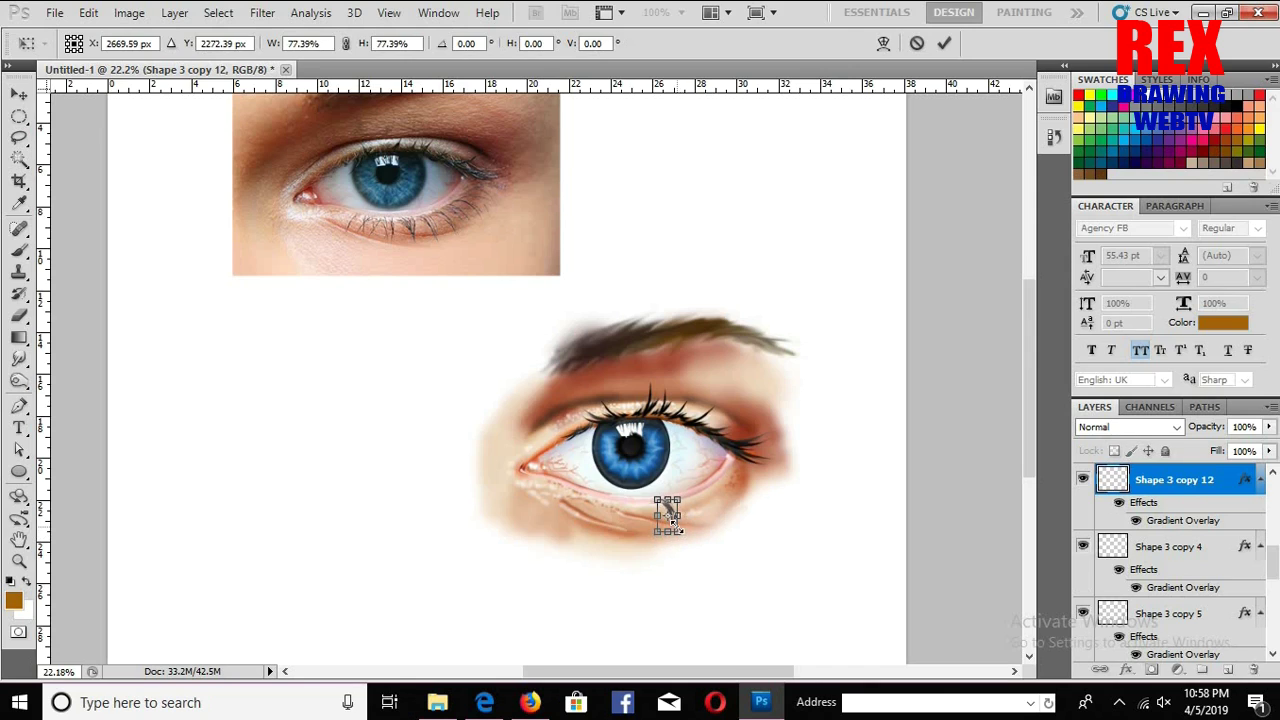
key(Return)
click(676, 513)
right_click(674, 510)
click(700, 520)
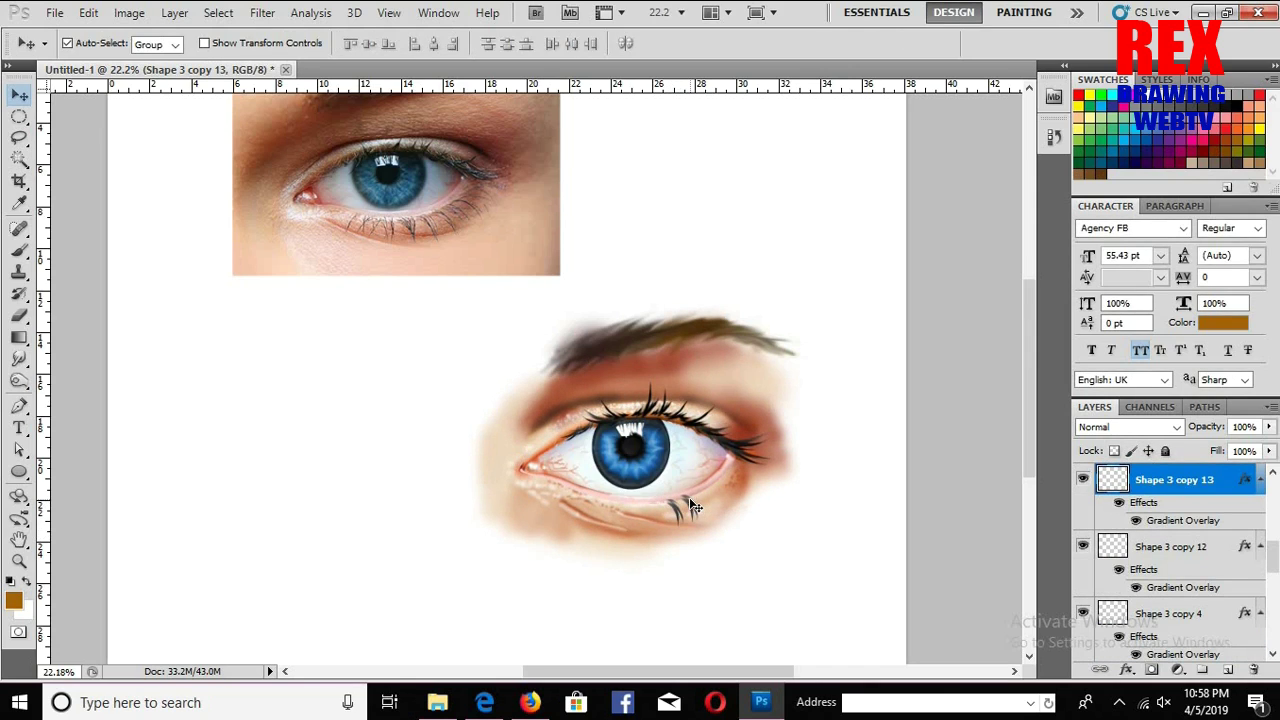
key(ctrl+t)
drag(714, 505, 694, 505)
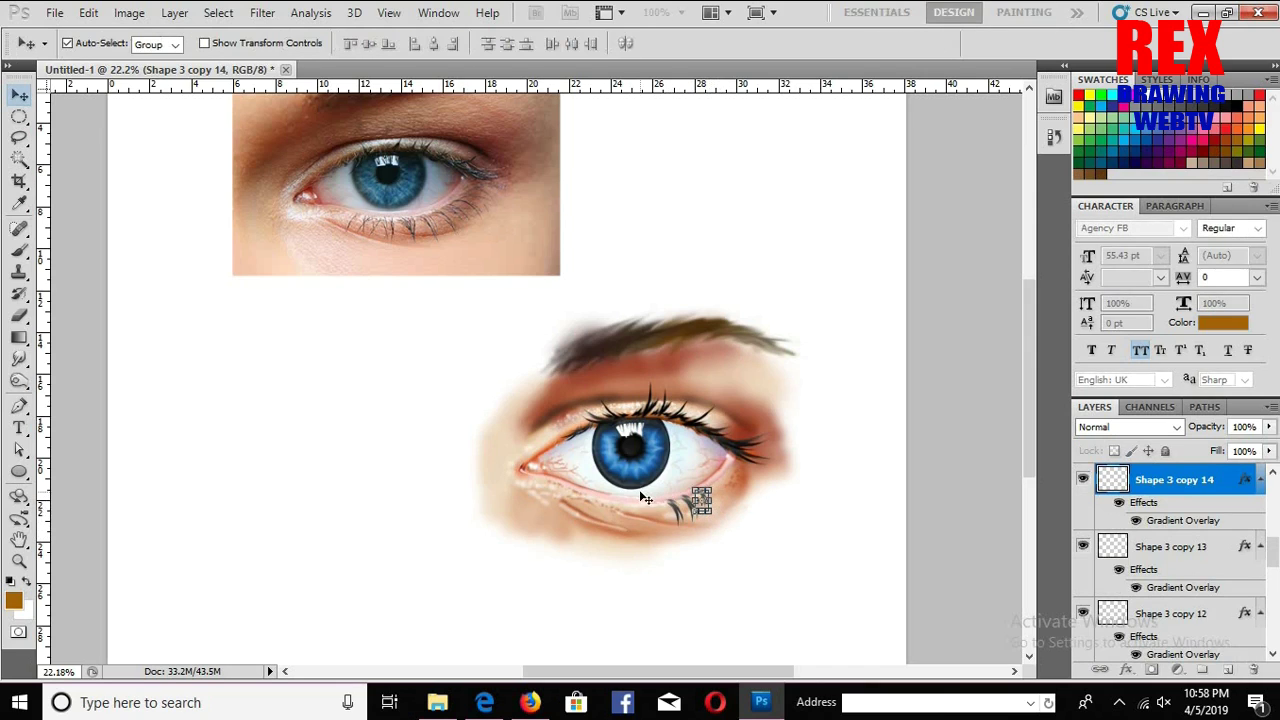
key(Return)
Step: Undo and delete the last unwanted lash copy
click(698, 515)
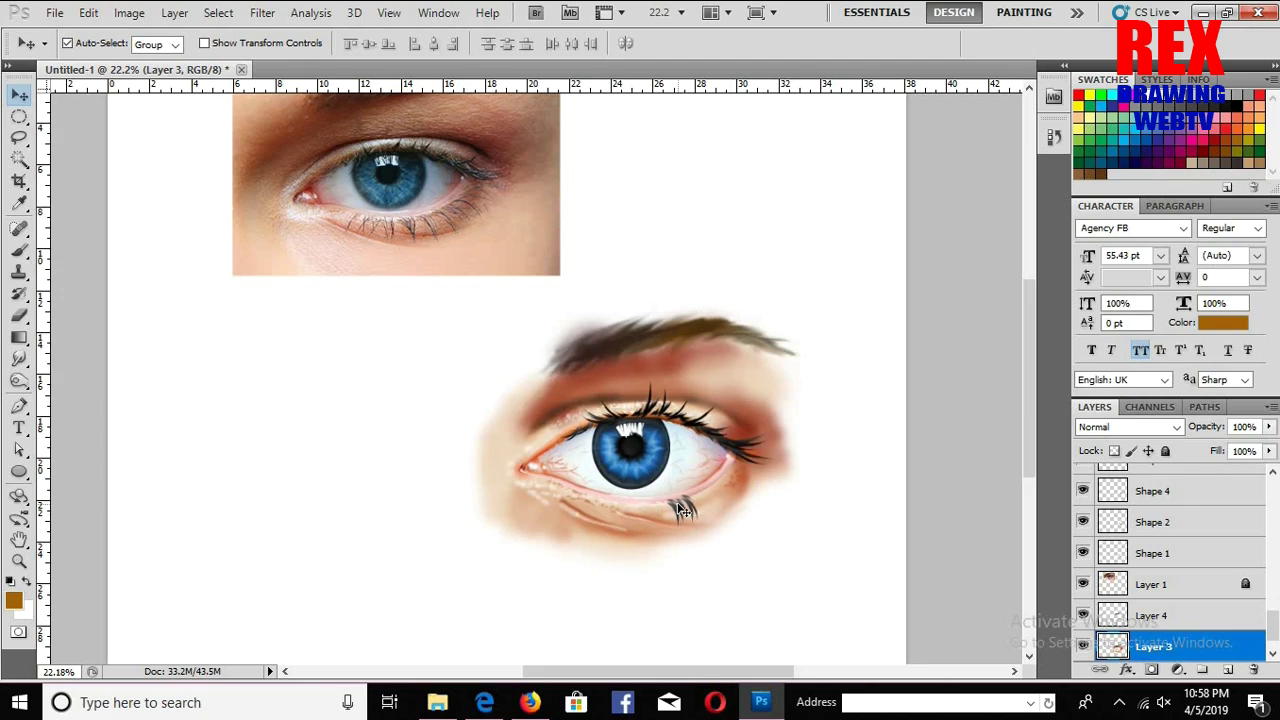
key(ctrl+z)
scroll(798, 518, up, 3)
scroll(740, 543, up, 2)
key(Delete)
Step: Duplicate the Shape 3 copy 12 lash beside the others along the lower lid
right_click(598, 465)
click(680, 476)
drag(677, 452, 734, 449)
key(ctrl+t)
key(Return)
key(ctrl+alt+t)
key(Return)
Step: Add a new empty lash layer with dark brown as the paint colour
key(ctrl+shift+n)
key(Return)
click(14, 600)
click(1031, 376)
click(1223, 169)
key(b)
Step: Paint a 30 px dark line along the lower lid and smudge it into downward lash strands
key(bracketright)
key(bracketright)
mouse_move(713, 378)
mouse_down()
mouse_move(631, 429)
mouse_move(527, 453)
mouse_up()
click(18, 358)
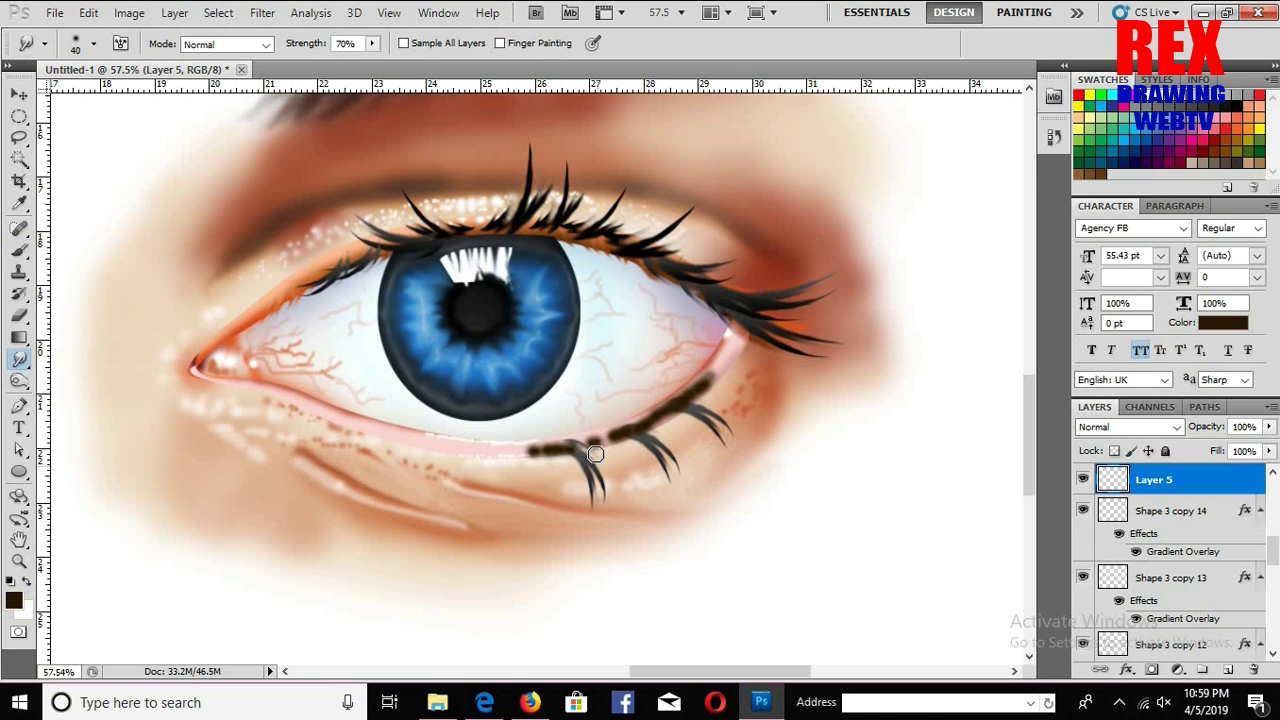
mouse_move(602, 443)
mouse_down()
mouse_move(688, 416)
mouse_move(699, 403)
mouse_move(672, 406)
mouse_move(700, 390)
mouse_move(688, 390)
mouse_up()
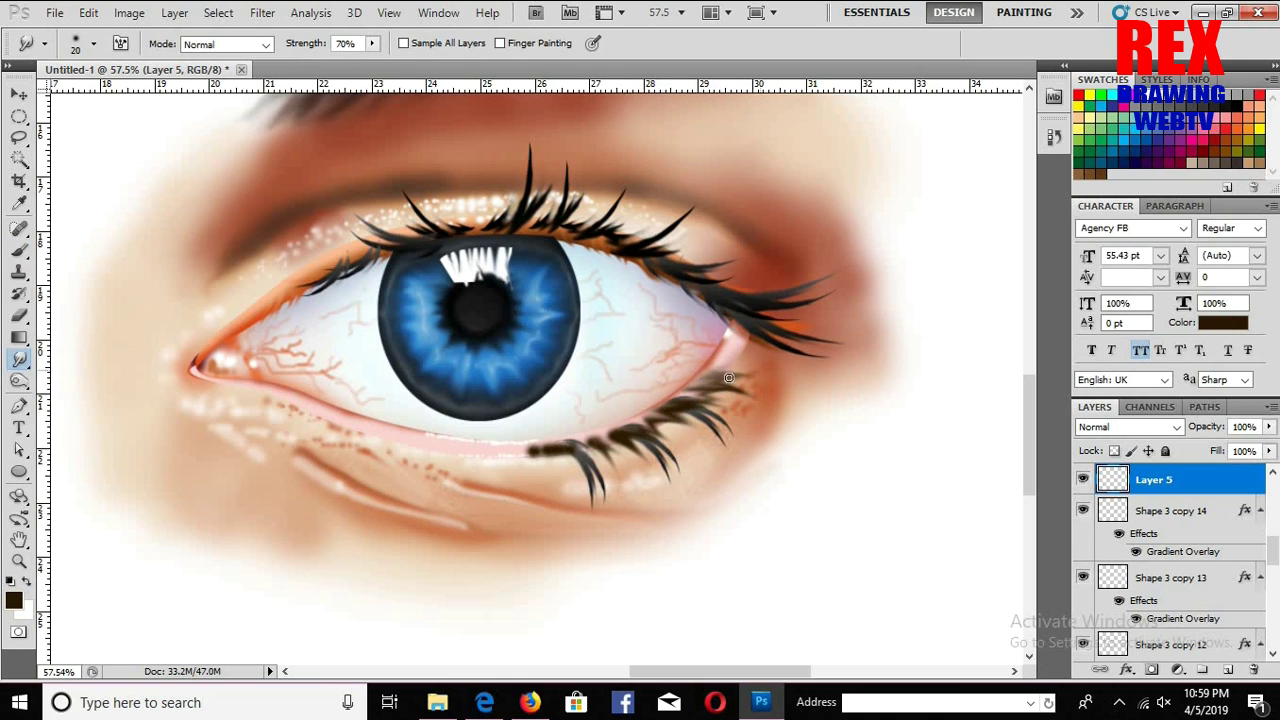
mouse_move(596, 443)
mouse_down()
mouse_move(545, 445)
mouse_move(534, 460)
mouse_up()
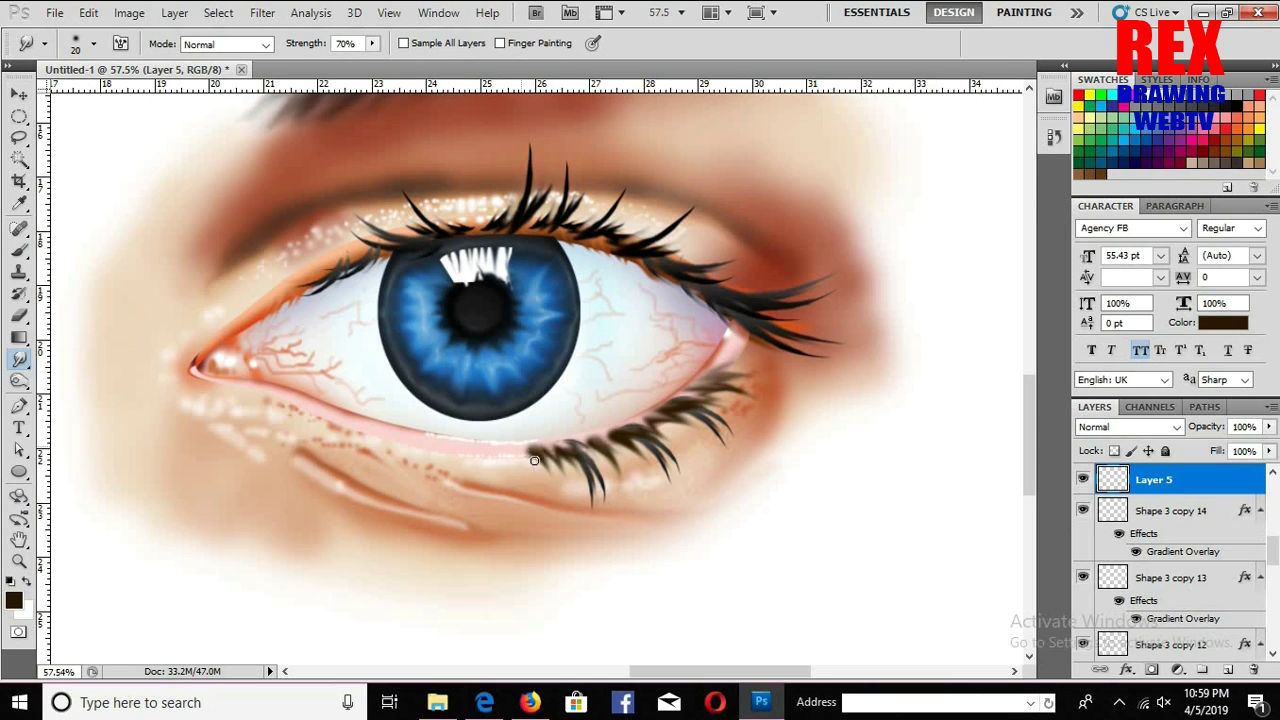
drag(698, 376, 710, 376)
key(ctrl+l)
Step: Darken the lower lashes with Levels, then duplicate the layer and flip the copy horizontally
mouse_move(1026, 297)
mouse_down()
mouse_move(1006, 297)
mouse_move(1097, 300)
mouse_up()
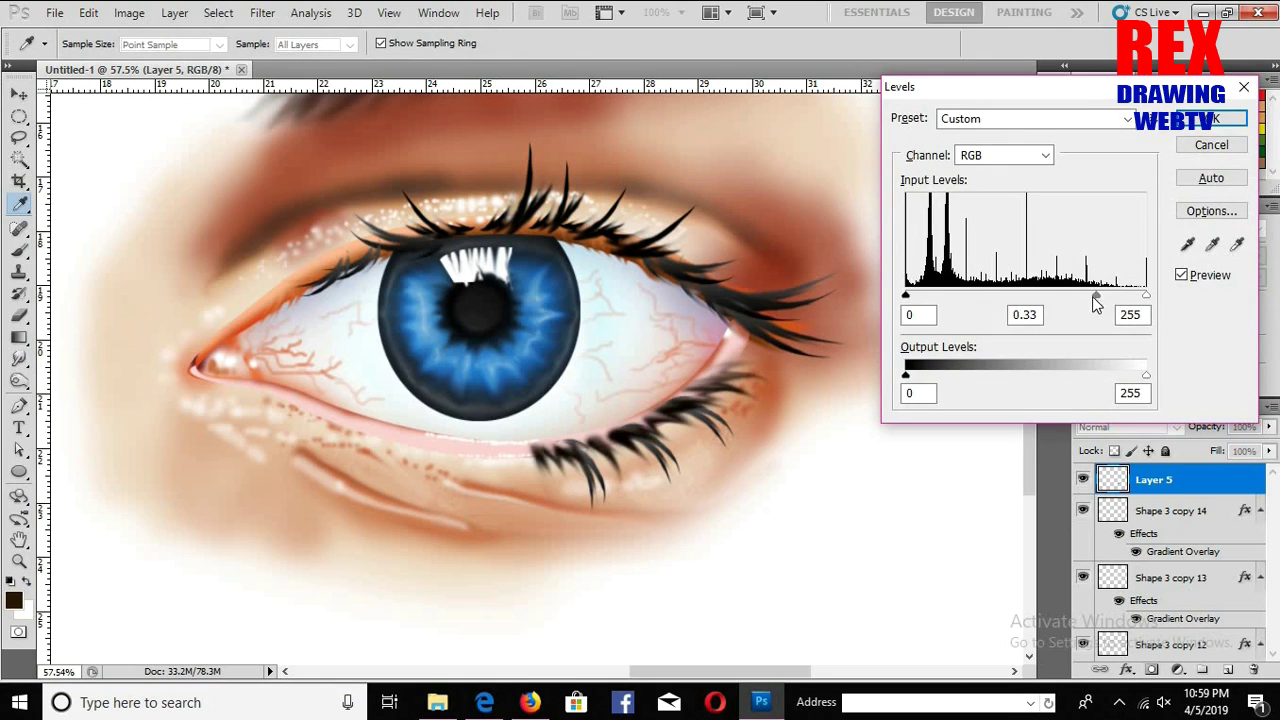
key(Return)
key(ctrl+j)
key(ctrl+t)
right_click(596, 136)
click(670, 397)
Step: Rotate the lash copy along the inner lower lid, fade it to about 66%, and fit the view
drag(632, 456, 456, 460)
drag(250, 470, 651, 463)
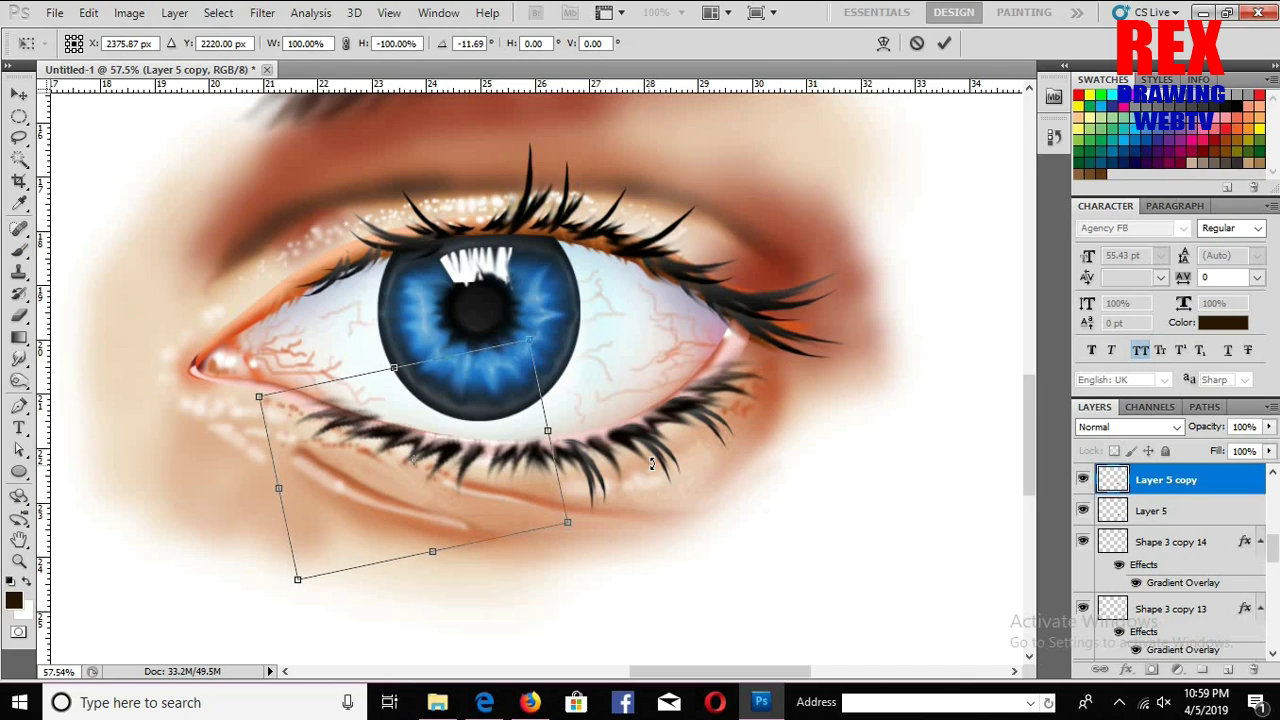
drag(503, 375, 528, 350)
key(Return)
key(6)
key(6)
key(ctrl+0)
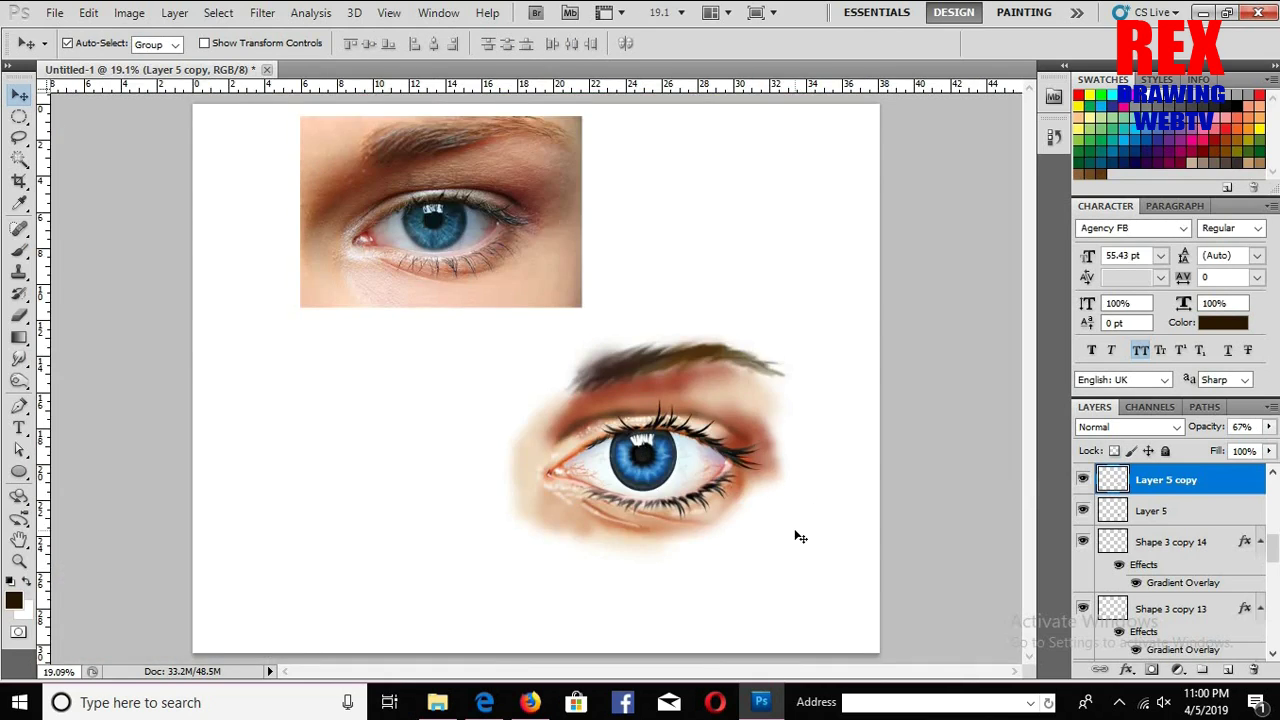